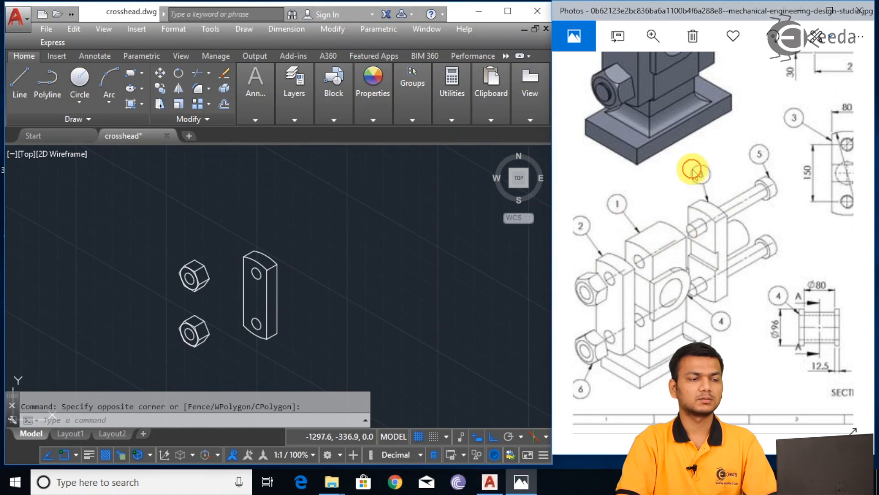
- Examine the dimensions of part 1 in the reference drawing's front and side views
left_click_drag(678, 187, 650, 210)
left_click_drag(710, 160, 673, 212)
mouse_move(719, 165)
left_mouse_down()
mouse_move(682, 216)
mouse_move(704, 184)
left_mouse_up()
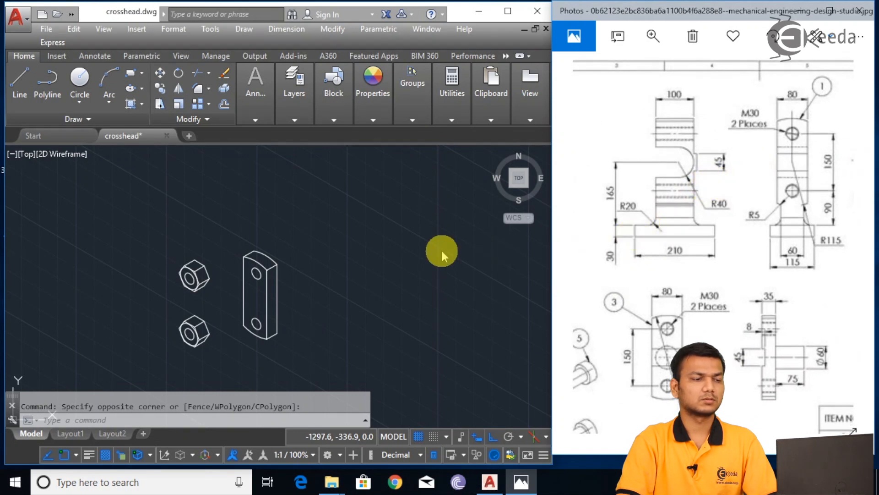
left_click(321, 255)
left_click(323, 253)
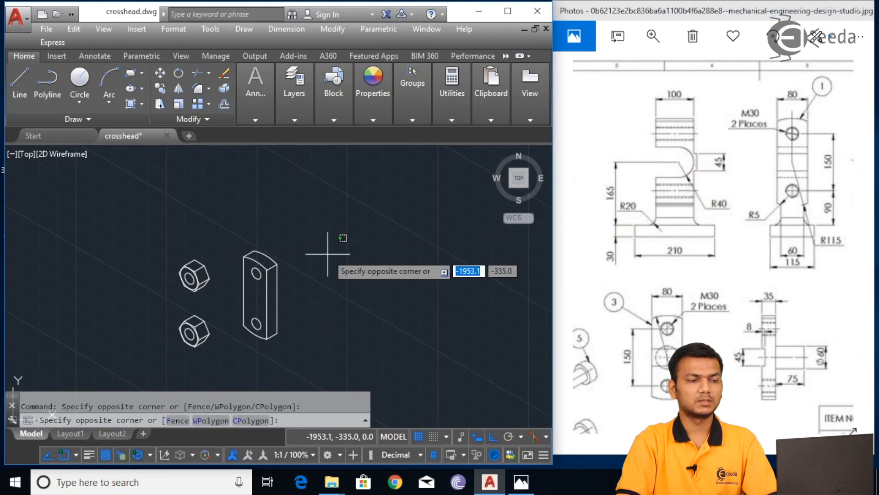
left_click(347, 255)
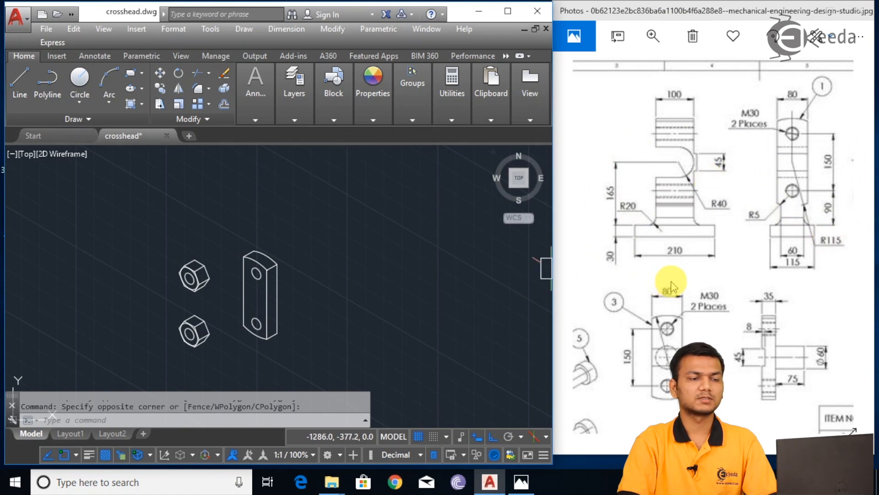
left_click_drag(671, 281, 719, 223)
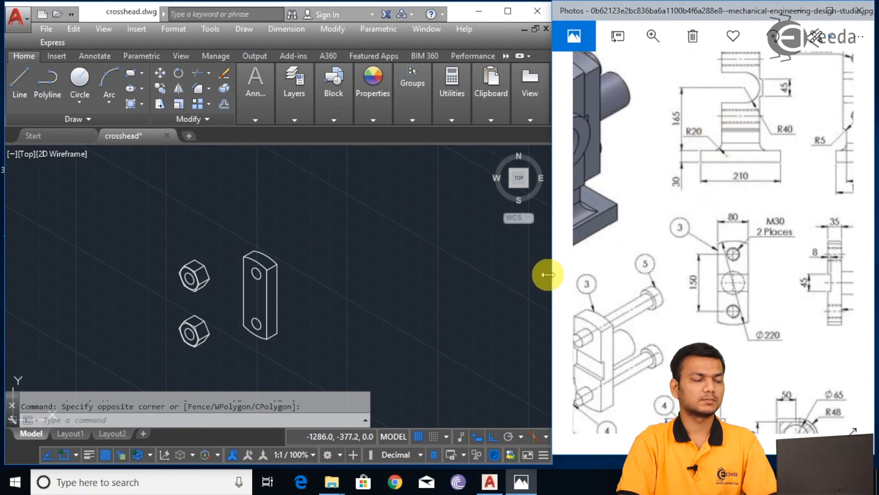
- Draw a vertical line 280 units long in the empty space right of the two-hole plate
left_click(356, 299)
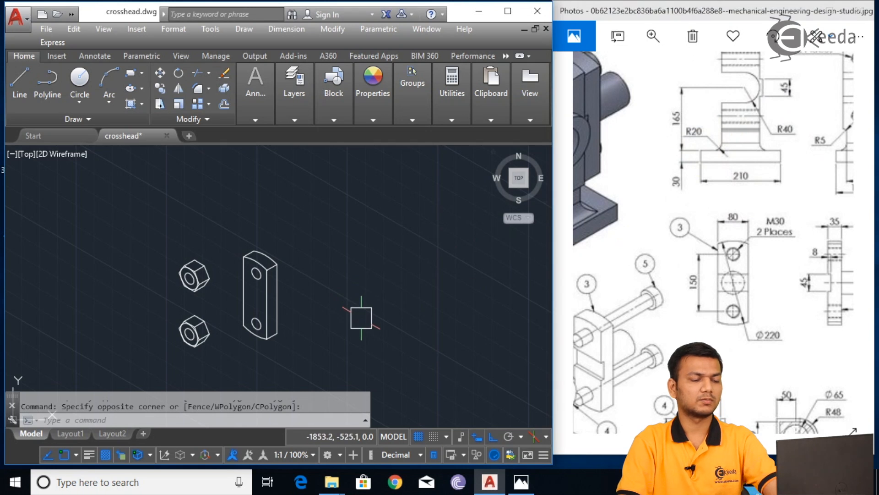
key("Return")
left_click(347, 318)
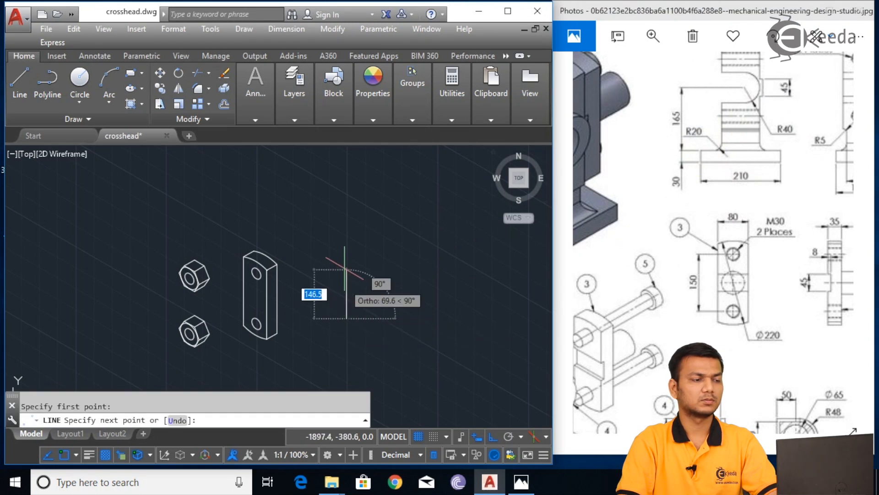
type("280")
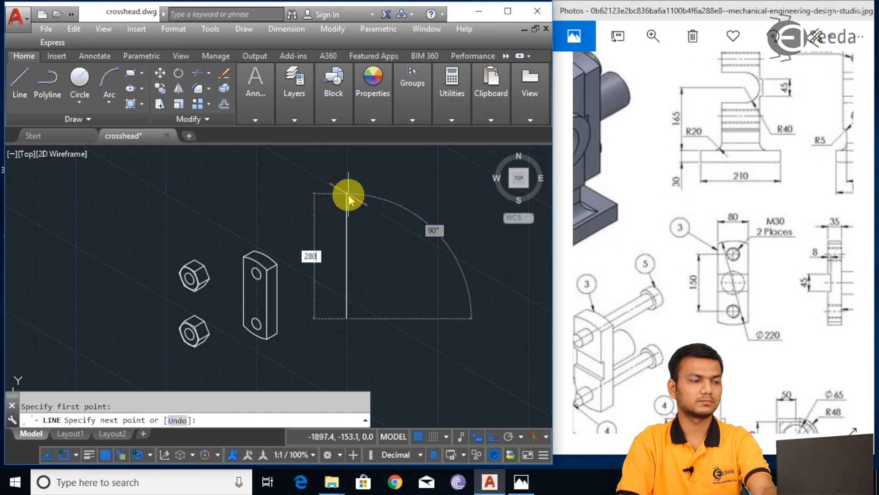
key("Return")
key("Escape")
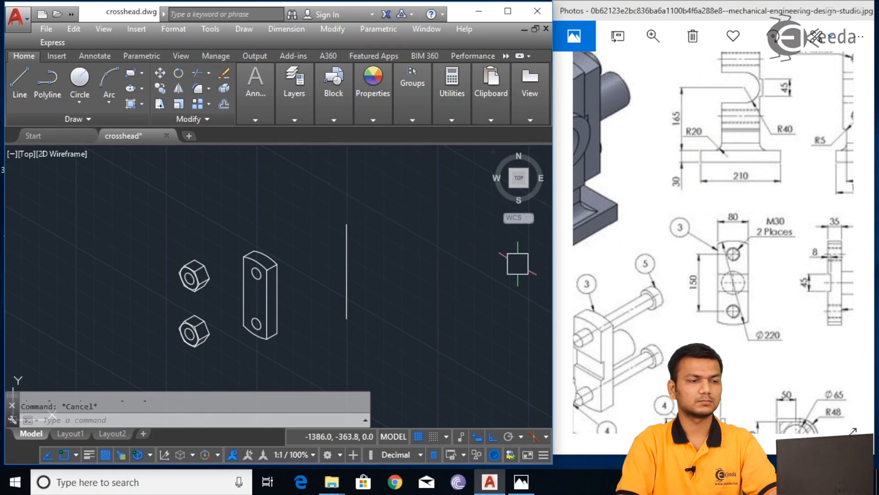
- Draw a 40-unit line from the upper end of the vertical line along the 330° isometric axis
left_click_drag(727, 131, 682, 178)
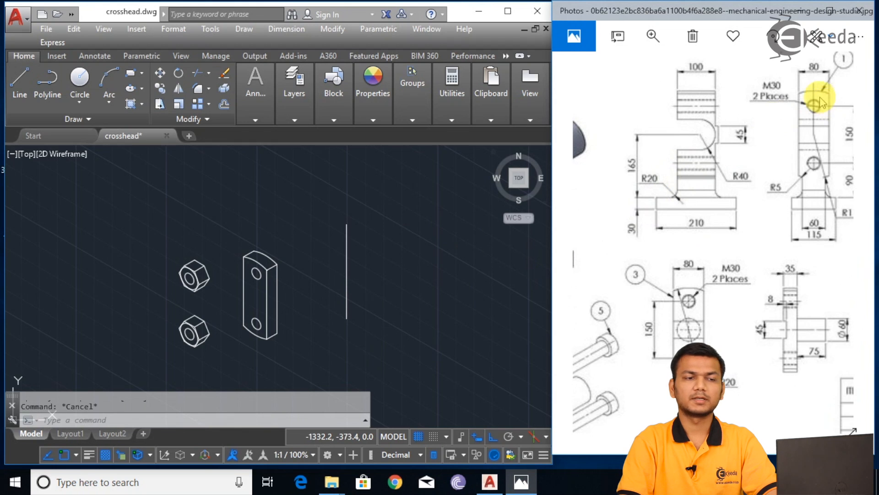
left_click(392, 232)
type("l")
key("Return")
left_click(346, 224)
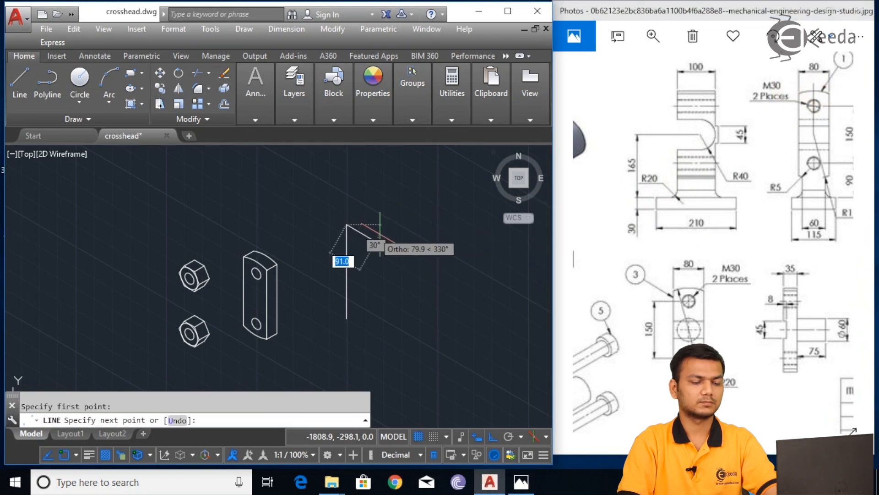
type("40")
key("Return")
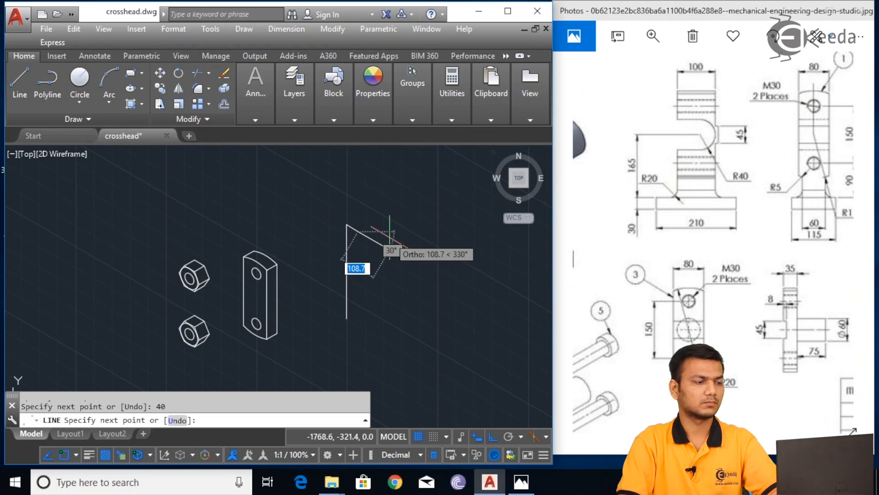
key("Escape")
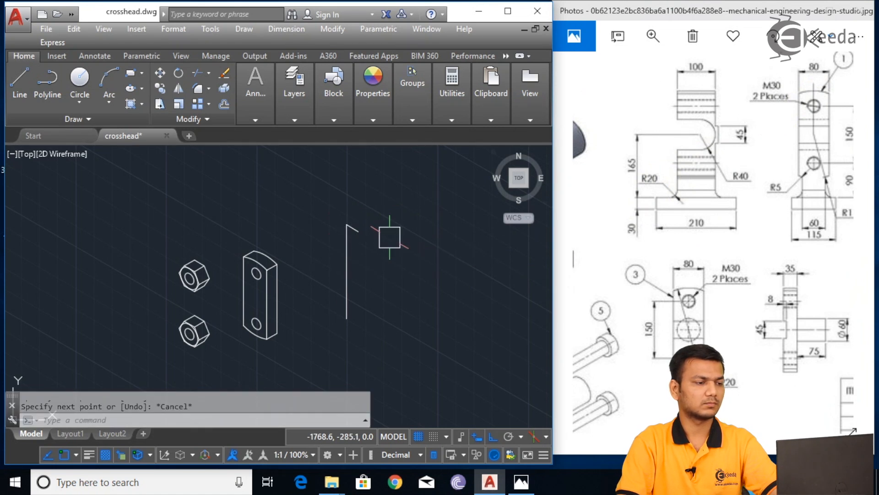
- Draw a second 40-unit line from the same upper endpoint in the opposite 150° isometric direction
key("Return")
scroll(364, 224, "up", 2)
left_click(364, 225)
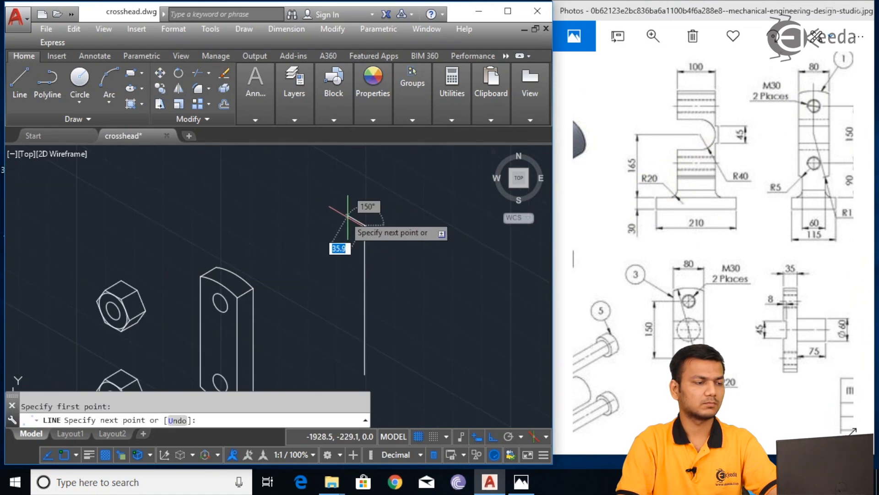
type("40")
key("Return")
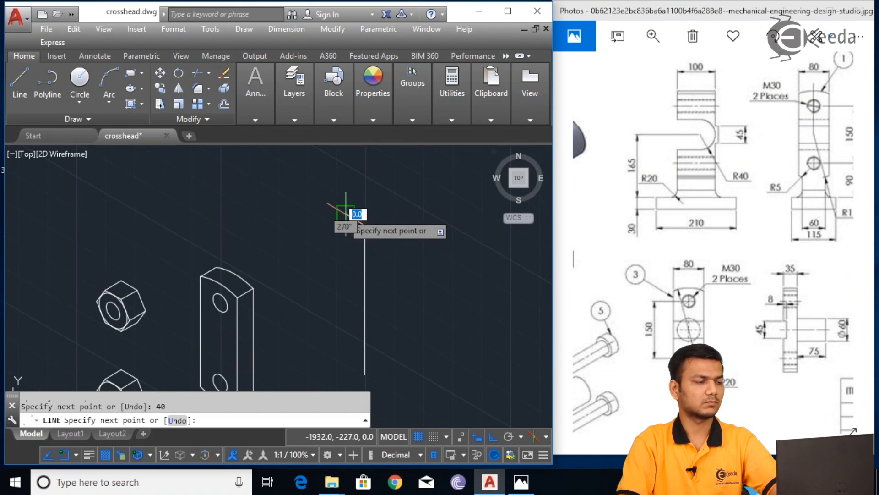
key("Escape")
- Copy the vertical centre line from its upper end to both outer ends of the slanted top line
type("co")
key("Return")
left_click(364, 295)
key("Return")
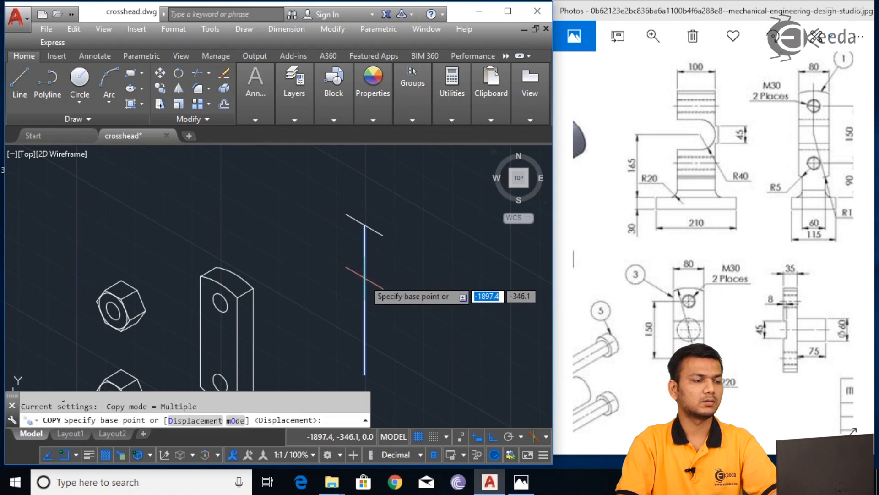
left_click(365, 223)
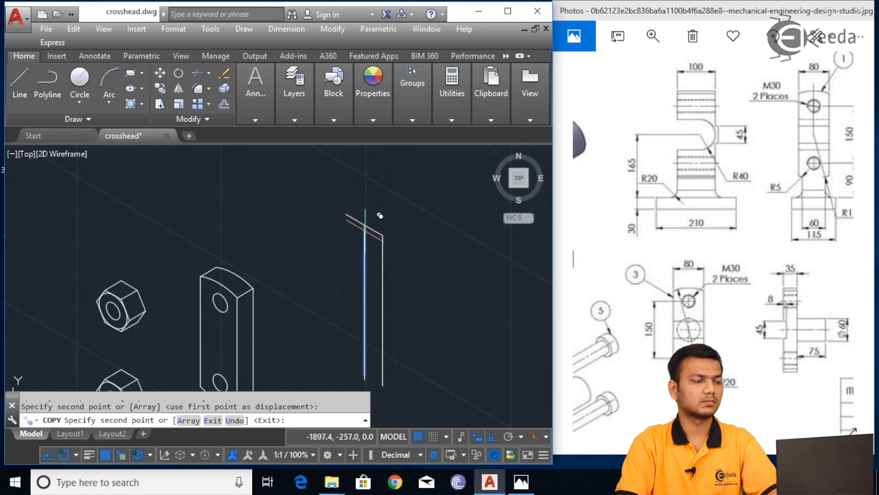
left_click(346, 214)
key("Escape")
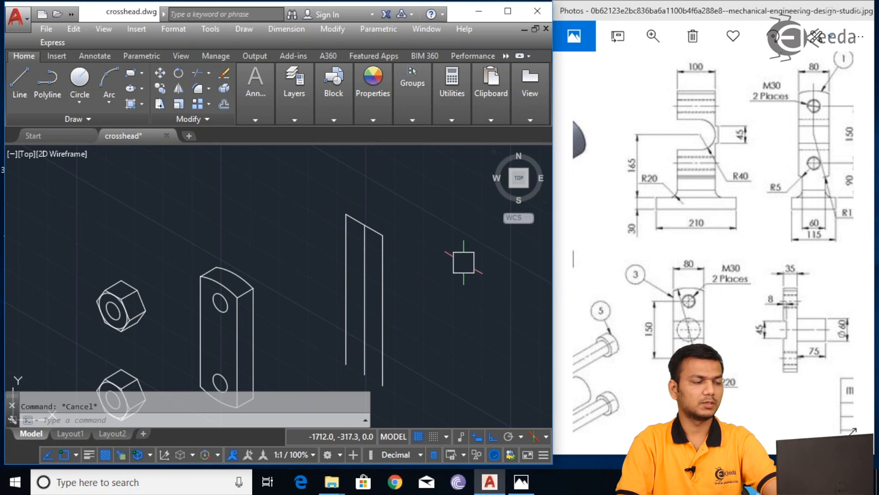
- Draw a 115-unit line straight down from the upper end of the centre line to mark the arc centre
type("l")
key("Return")
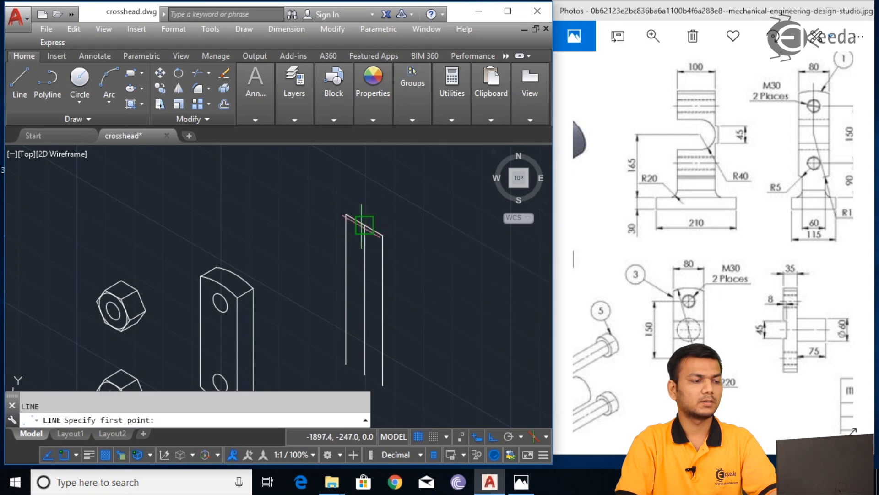
left_click(365, 224)
type("115")
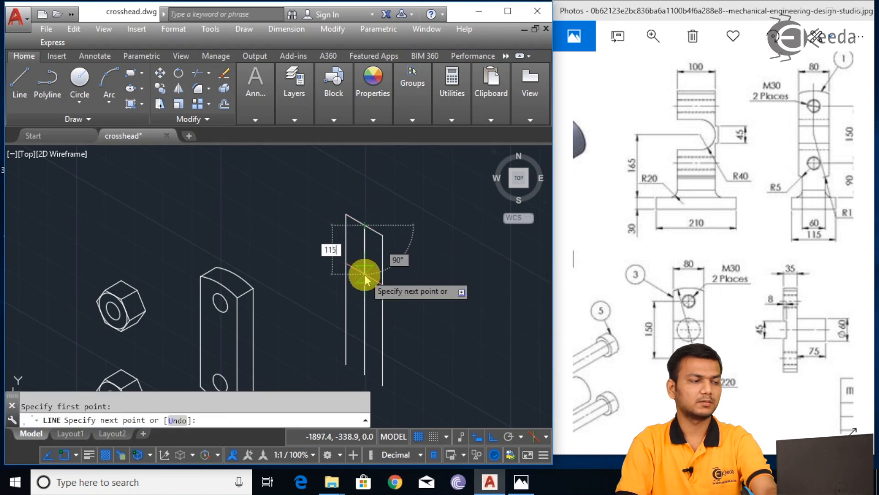
key("Return")
key("Escape")
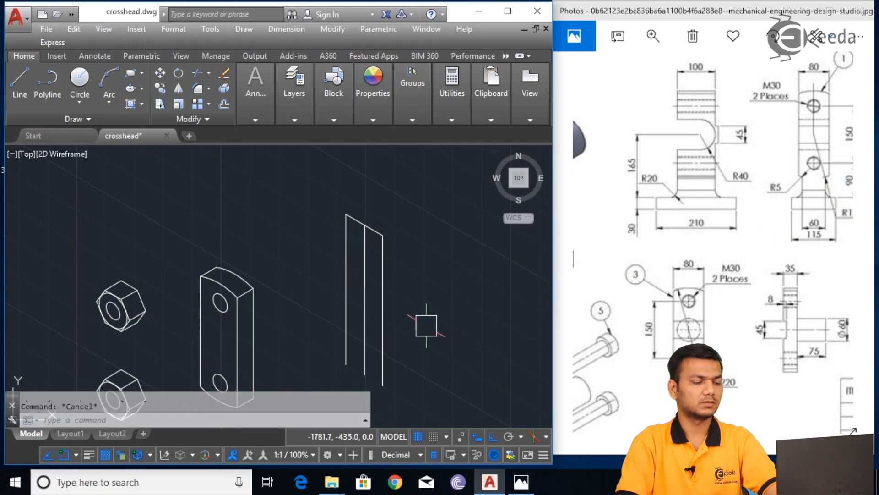
- Draw an isometric circle of radius 115 centred on the lower end of the 115-unit line
type("el")
key("Return")
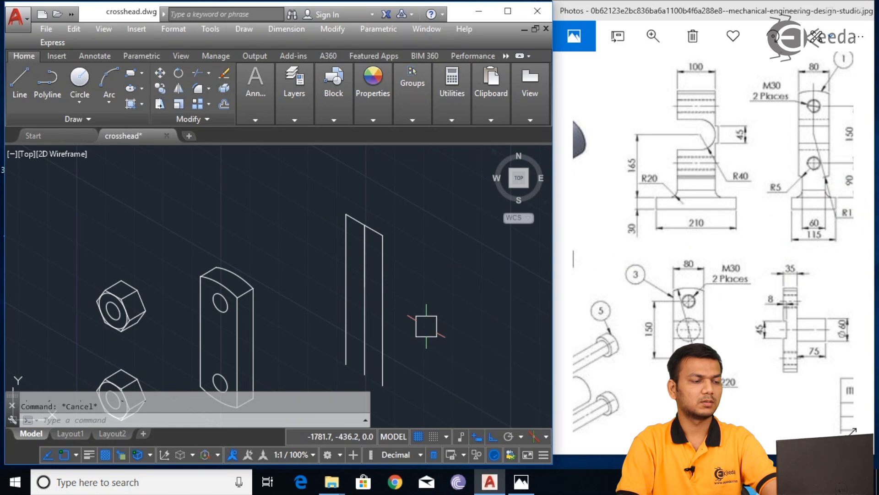
type("I")
key("Return")
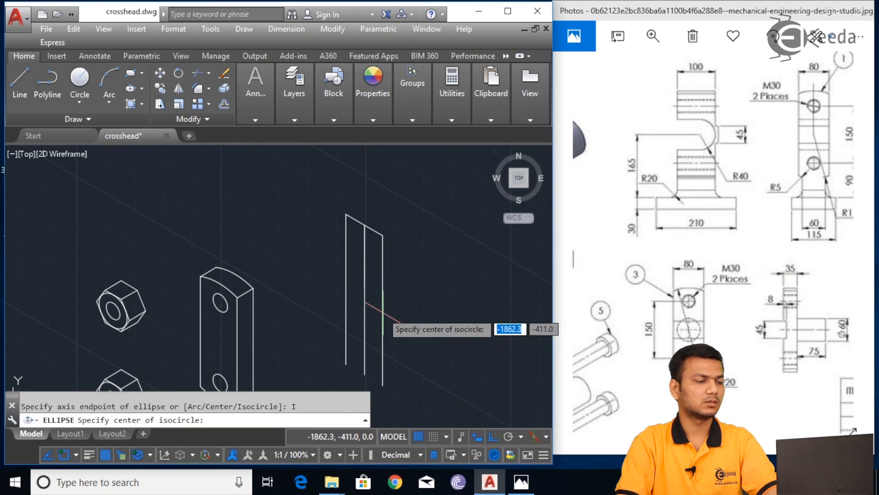
left_click(365, 287)
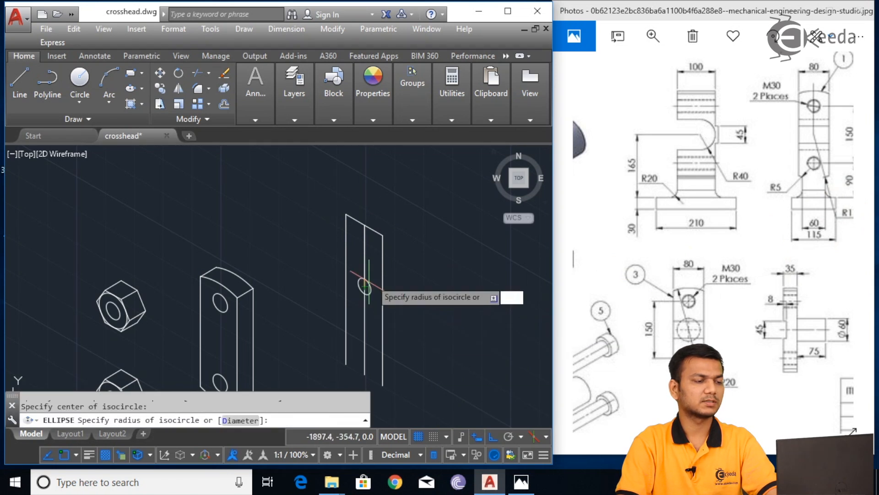
left_click(404, 264)
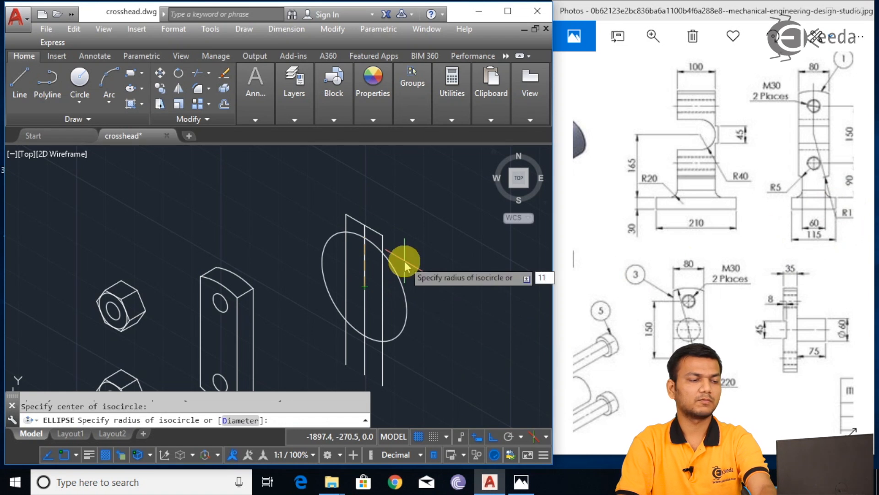
key("Return")
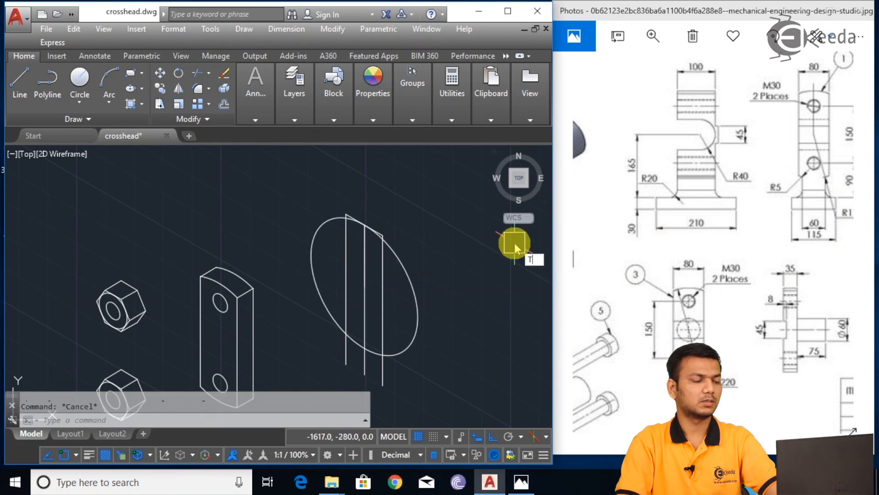
- Trim the isocircle outside the two side lines and the side-line stubs above the top arc
type("TR")
key("Return")
left_click(410, 296)
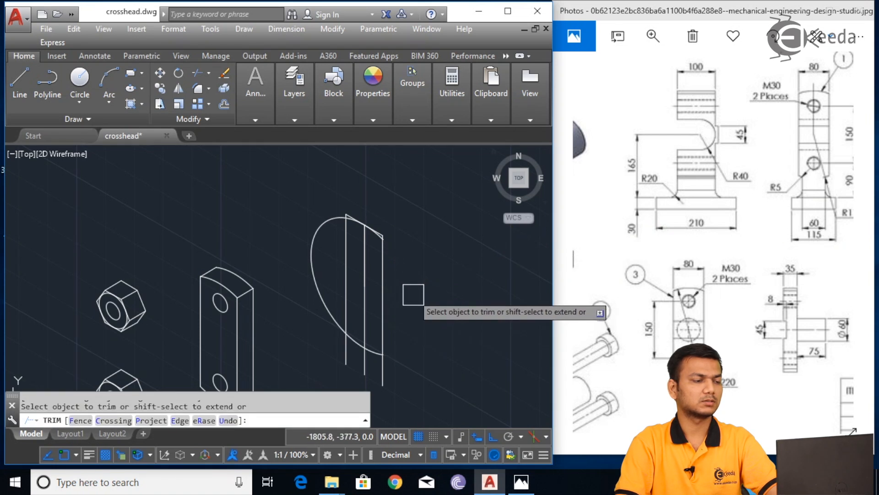
scroll(329, 256, "up", 6)
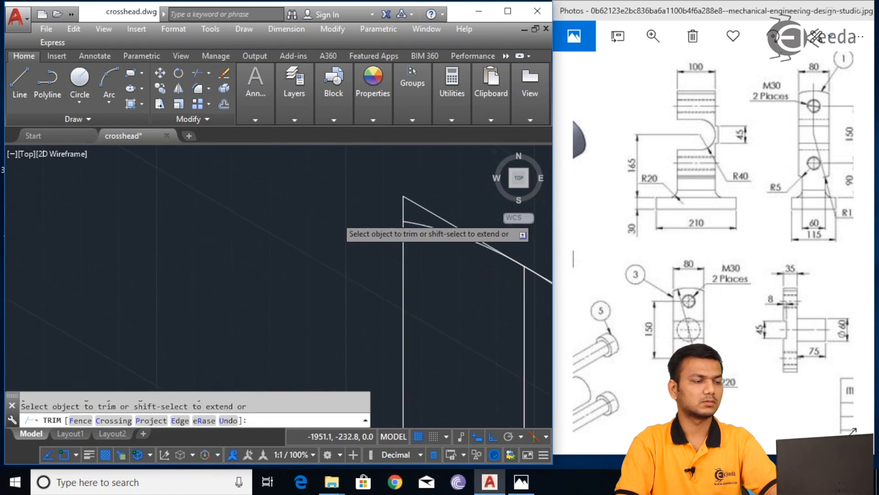
left_click(446, 210)
scroll(355, 236, "down", 4)
scroll(422, 239, "up", 6)
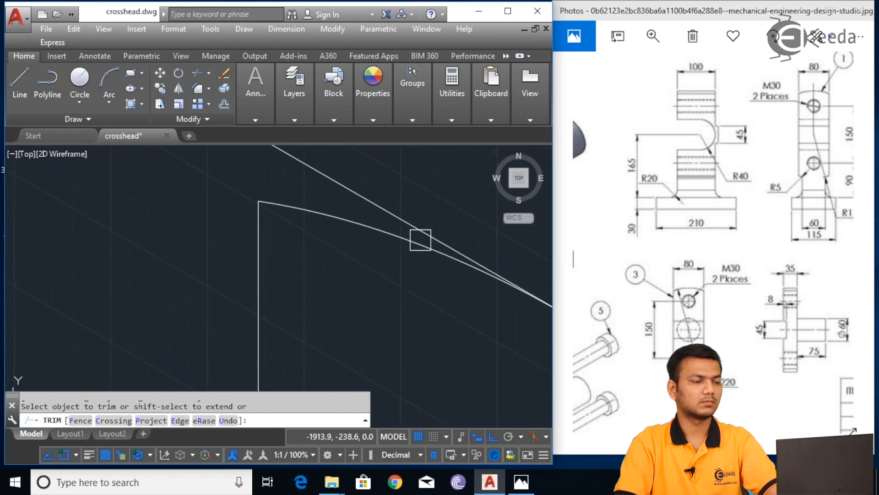
scroll(471, 321, "down", 5)
middle_click_drag(472, 335, 314, 228)
scroll(416, 262, "up", 5)
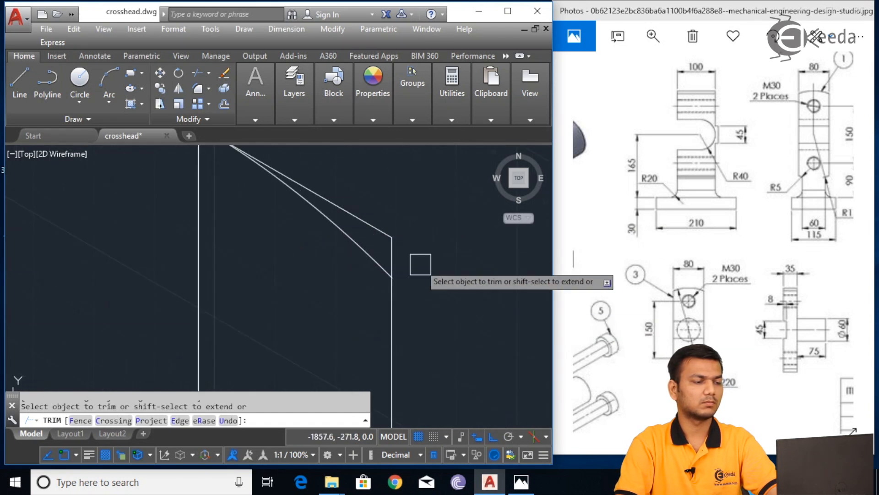
key("Escape")
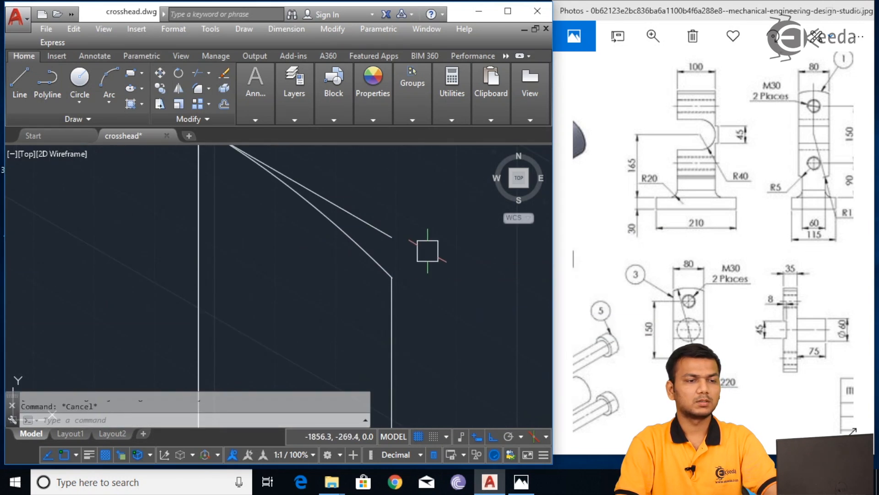
- Examine part 1's front and side views in the reference drawing to find the depth of its upright block
mouse_move(747, 163)
left_mouse_down()
mouse_move(730, 180)
mouse_move(744, 186)
left_mouse_up()
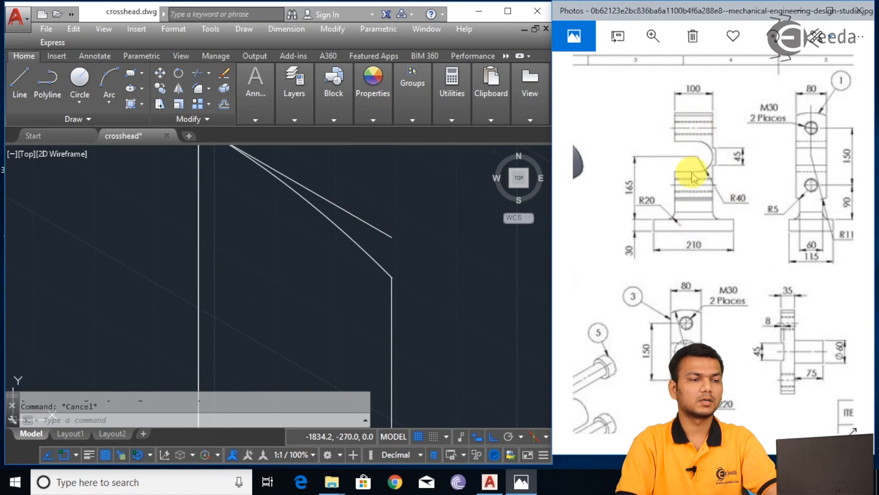
left_click(461, 241)
mouse_move(700, 272)
left_mouse_down()
mouse_move(806, 193)
mouse_move(855, 143)
left_mouse_up()
mouse_move(735, 224)
left_mouse_down()
mouse_move(687, 294)
mouse_move(648, 243)
left_mouse_up()
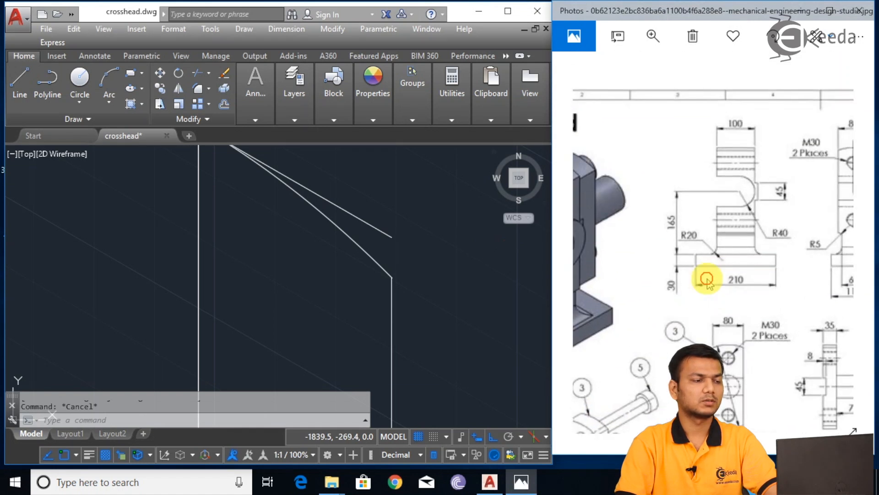
scroll(433, 335, "down", 4)
scroll(457, 339, "down", 3)
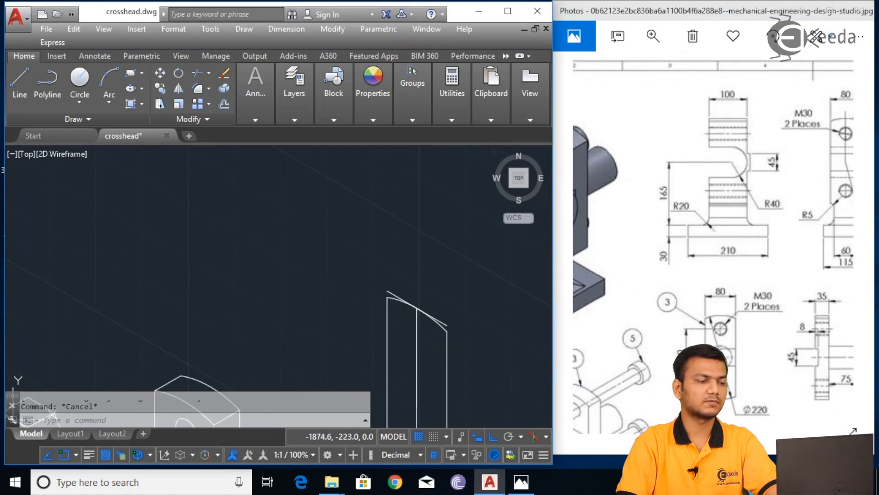
middle_click_drag(470, 339, 407, 189)
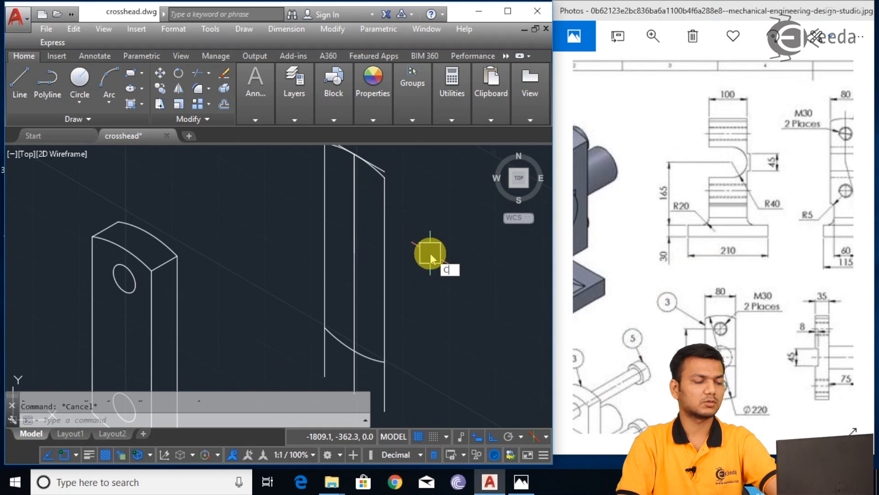
- Copy the front face's two outer side lines and its top and bottom arcs 100 units along the 30° isometric axis
type("o")
key("Return")
left_click(390, 267)
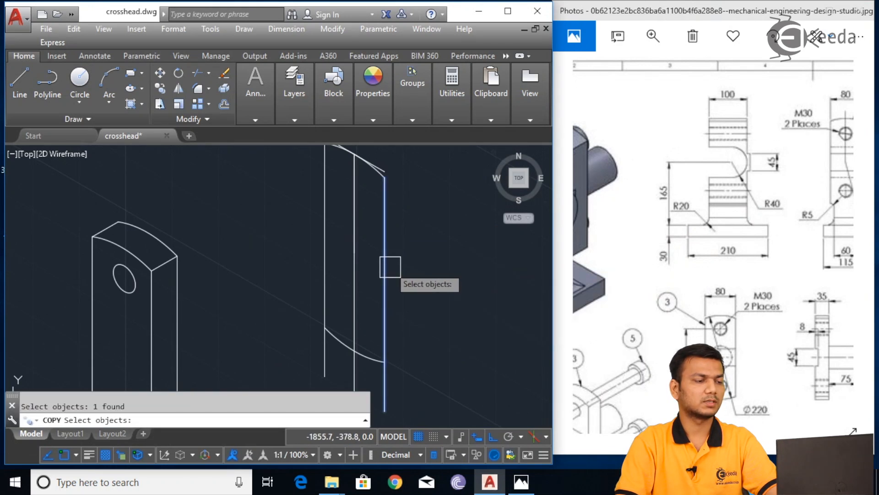
left_click(325, 296)
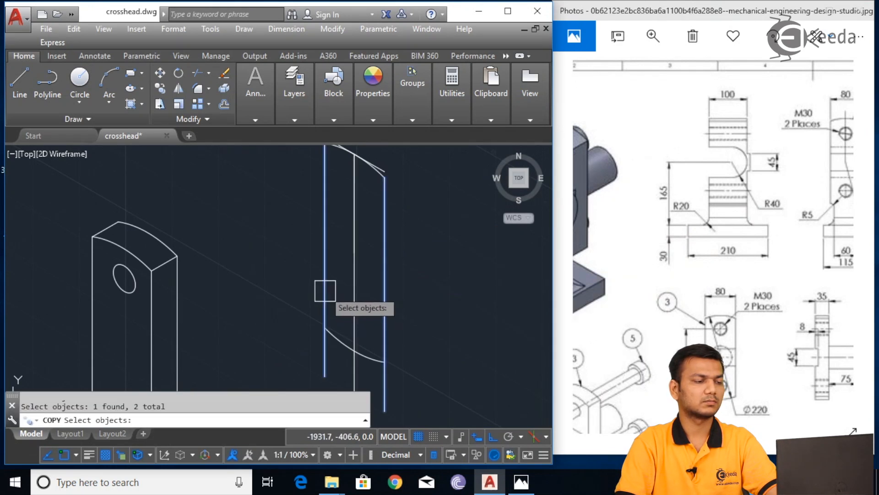
scroll(326, 330, "up", 2)
left_click(341, 337)
scroll(380, 265, "down", 3)
scroll(354, 267, "up", 4)
scroll(330, 275, "up", 3)
left_click(326, 244)
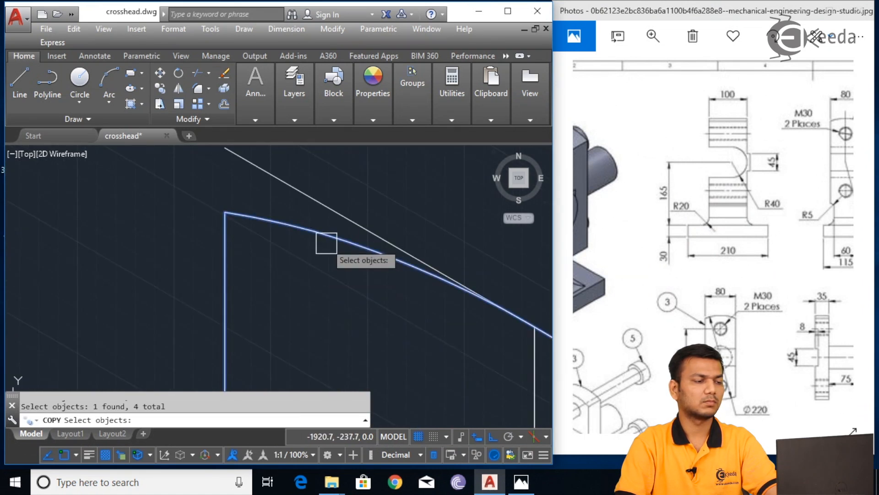
key("Return")
scroll(328, 284, "down", 3)
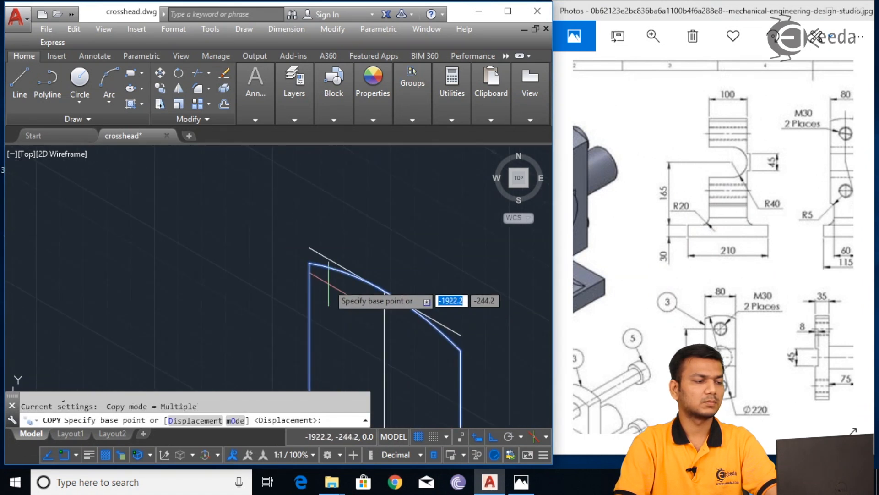
left_click(309, 263)
key("F5")
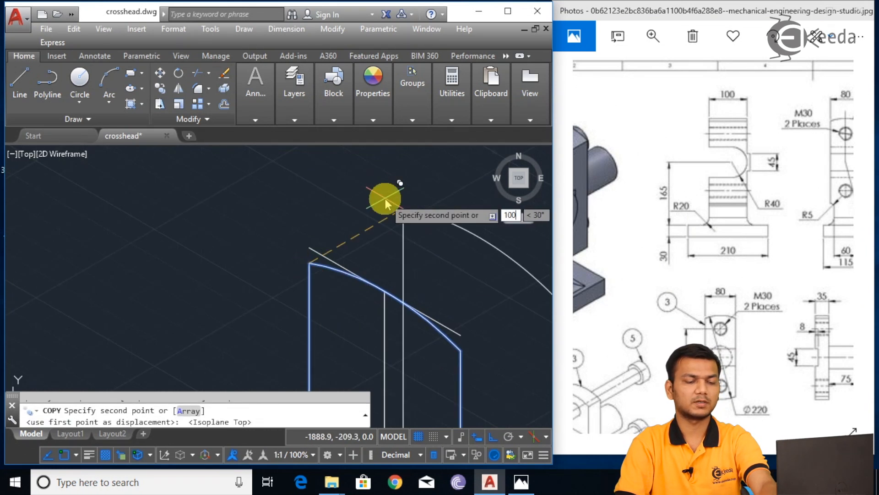
key("Return")
key("Escape")
key("Escape")
scroll(410, 250, "down", 2)
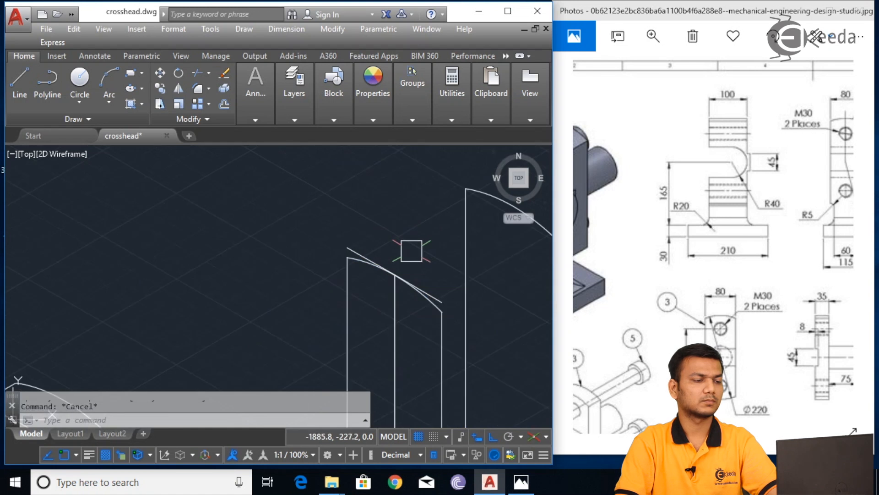
- Erase the slanted construction line above the front face's top arc
scroll(432, 267, "up", 2)
key("Delete")
left_click(292, 221)
key("Delete")
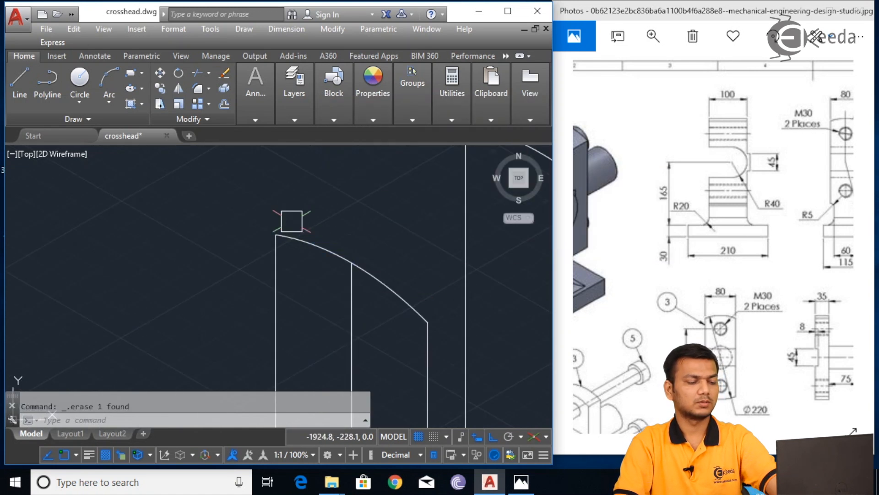
- Draw a line joining the upper-left corners of the front and back faces
type("l")
key("Return")
scroll(365, 223, "down", 2)
middle_click_drag(371, 238, 330, 280)
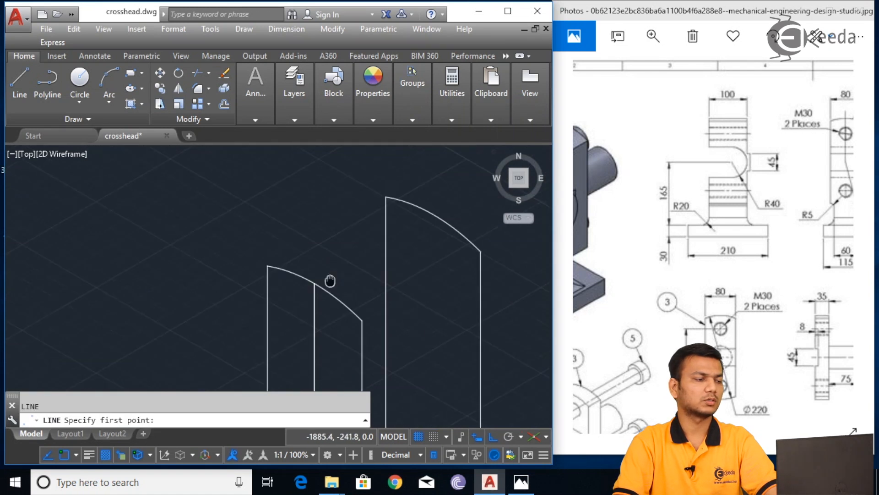
left_click(267, 266)
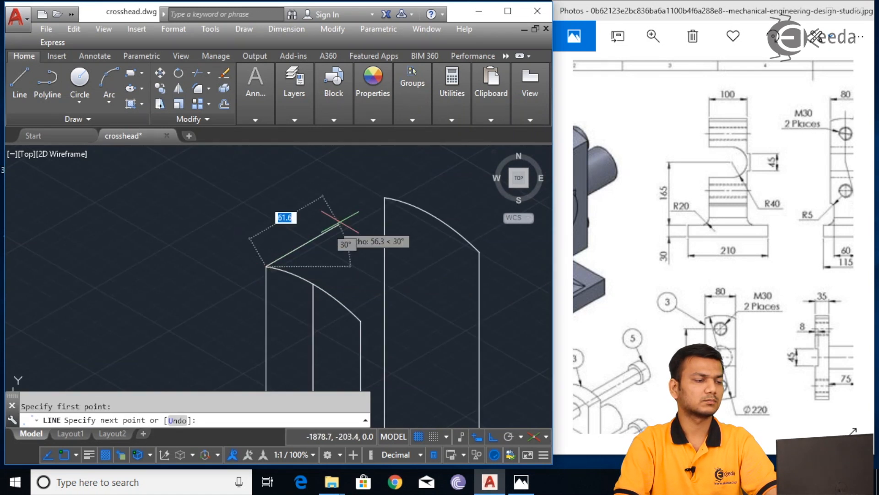
left_click(385, 198)
key("Return")
- Draw a line joining the upper-right corners of the front and back faces
key("Return")
left_click(361, 320)
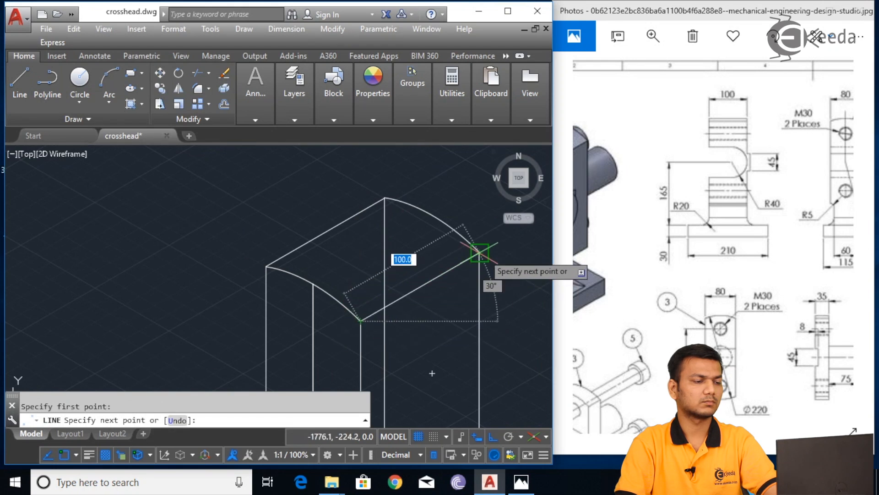
key("Return")
key("Return")
scroll(488, 306, "down", 2)
middle_click_drag(494, 334, 451, 175)
key("Return")
key("Escape")
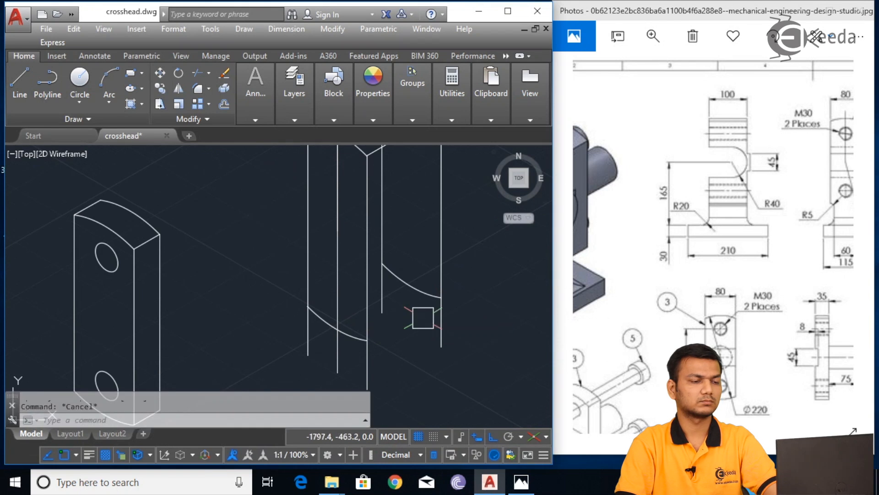
- Examine part 1 in the exploded view and the R5 rounding and base widths in its side view
left_click_drag(679, 222, 760, 119)
left_click_drag(658, 261, 687, 209)
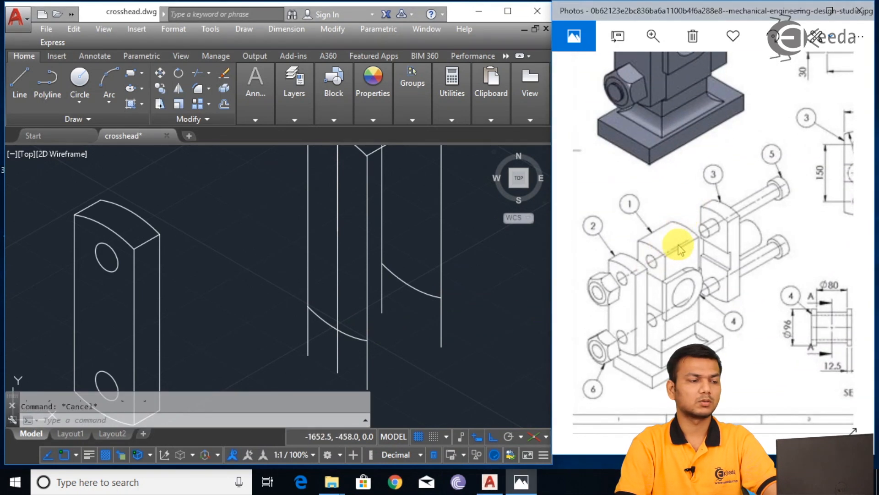
left_click(488, 267)
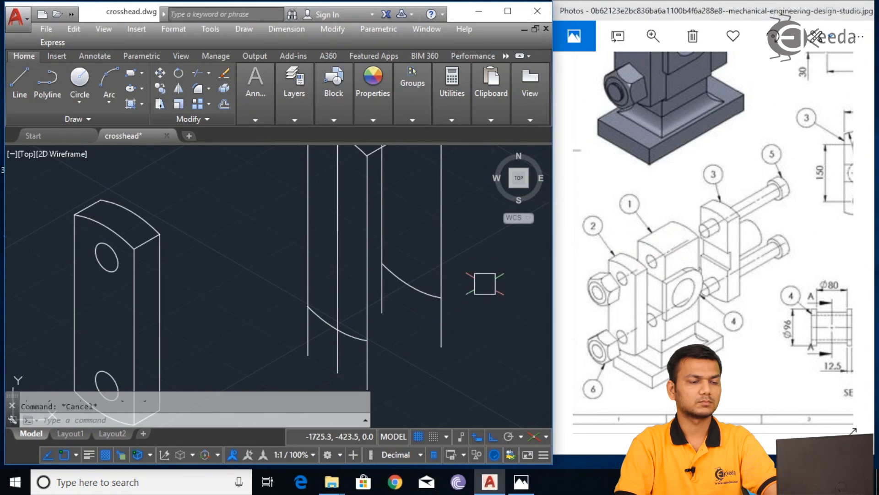
middle_click_drag(482, 287, 464, 300)
mouse_move(787, 150)
left_mouse_down()
mouse_move(723, 216)
mouse_move(684, 208)
left_mouse_up()
left_click_drag(790, 123, 733, 204)
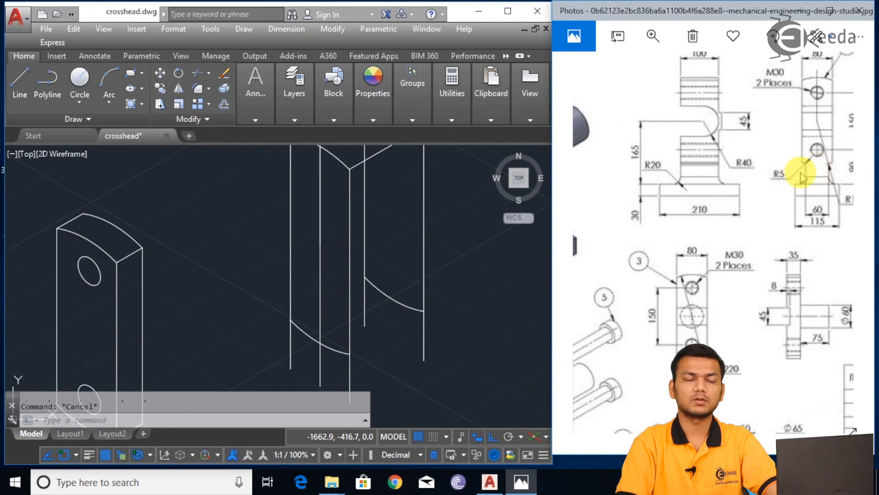
- Draw a 5-unit line straight down from the front bottom arc's right end, continued 5 units inward along the 150° isometric axis
scroll(402, 320, "up", 4)
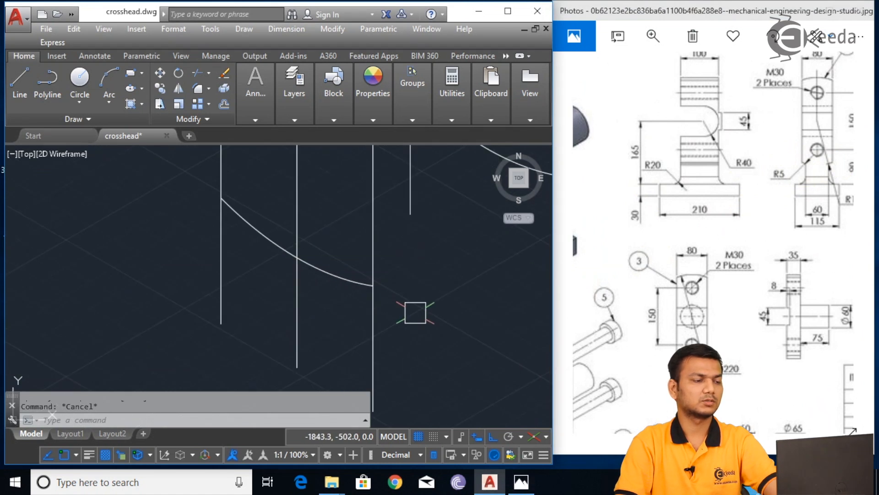
type("l")
key("Return")
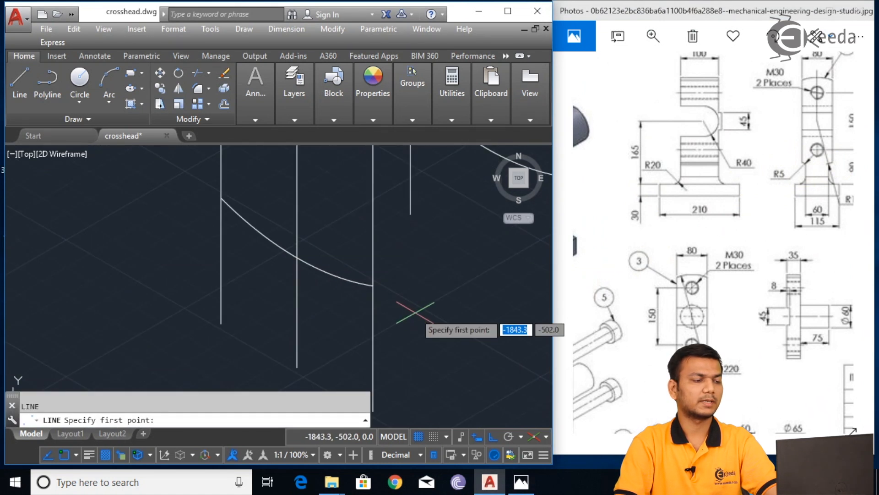
left_click(373, 285)
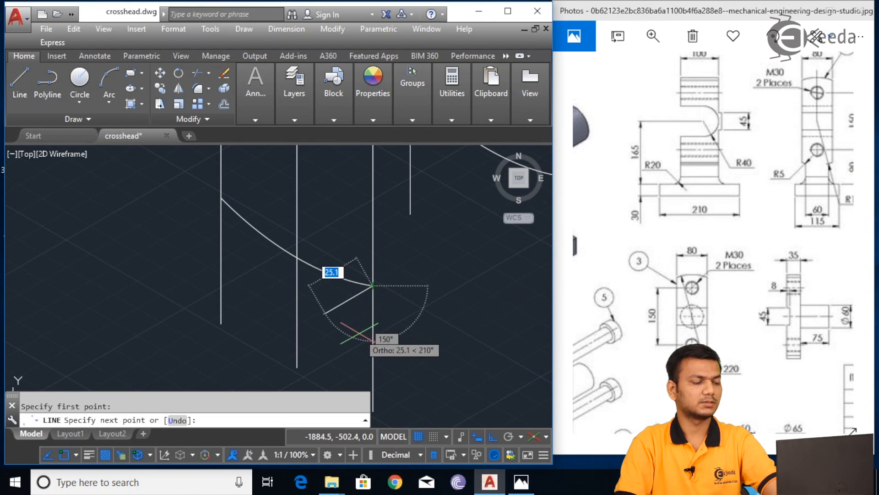
key("F5")
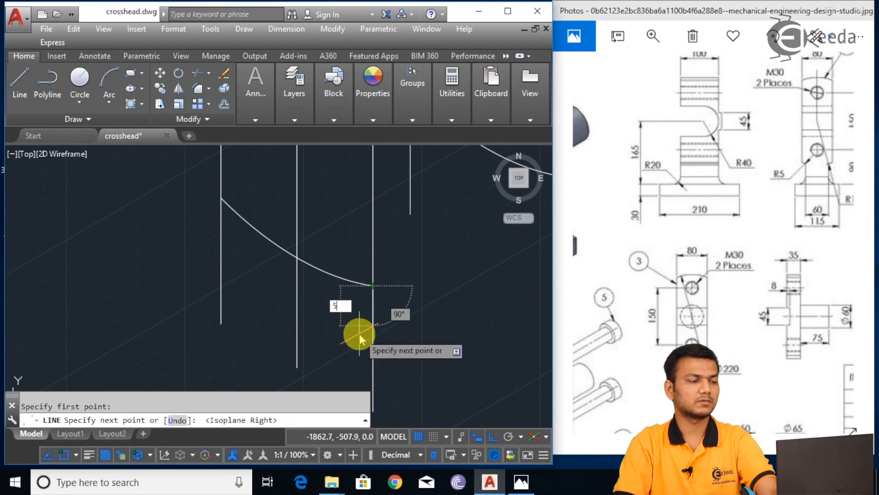
type("5")
key("Return")
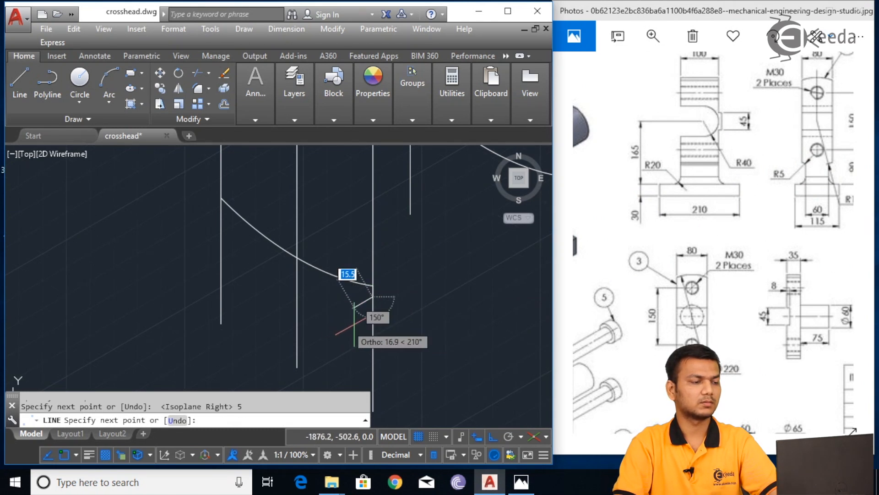
key("F5")
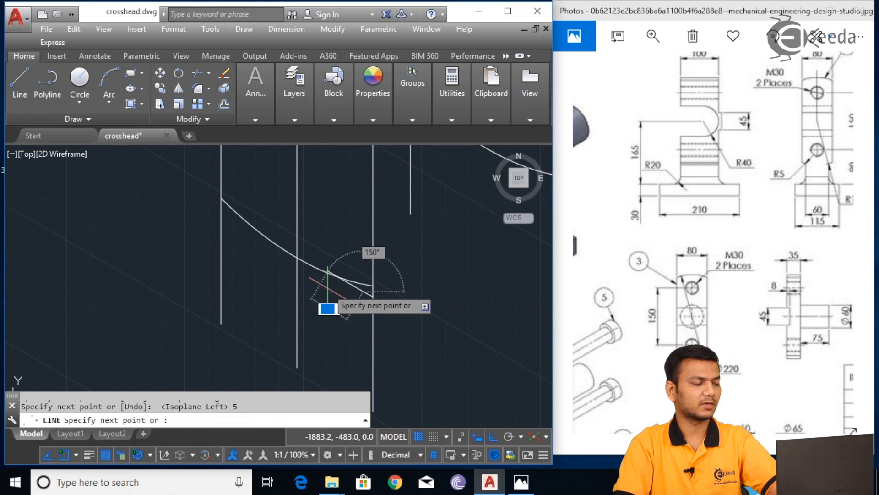
key("Escape")
- Draw an isometric circle of radius 5 centred on the inner end of the short slanted line
type("EL")
key("Return")
type("I")
key("Return")
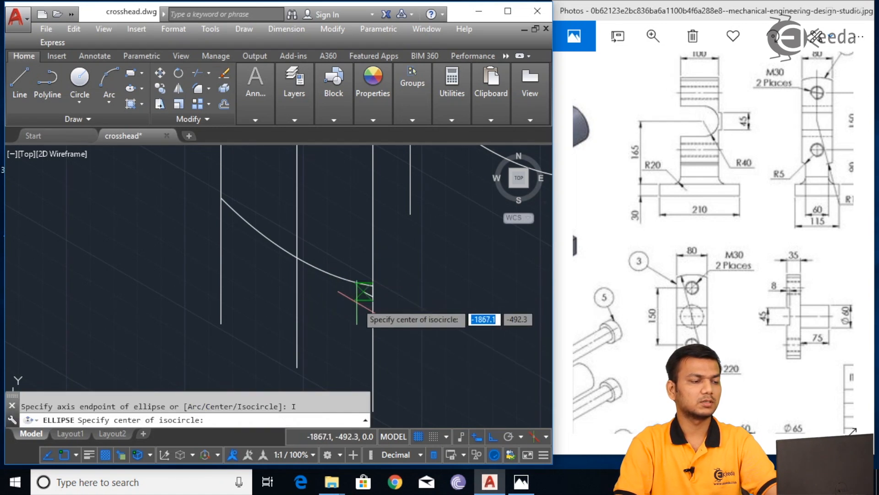
scroll(375, 256, "up", 3)
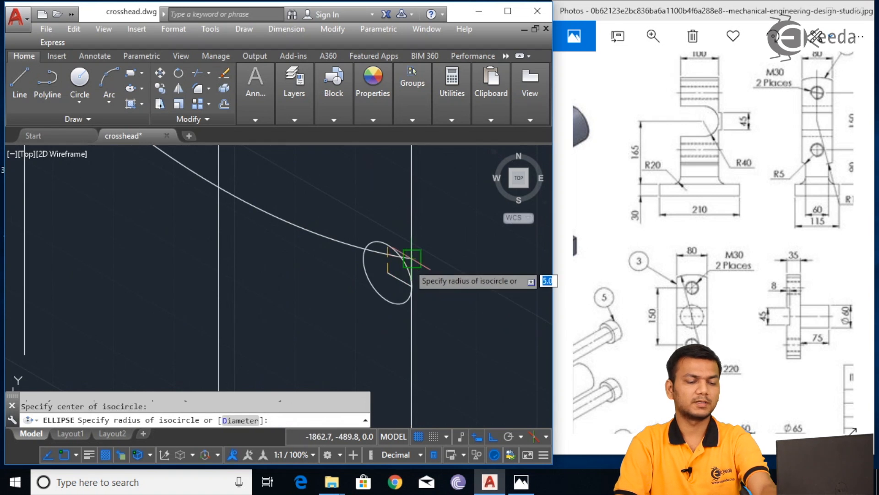
type("5")
key("Return")
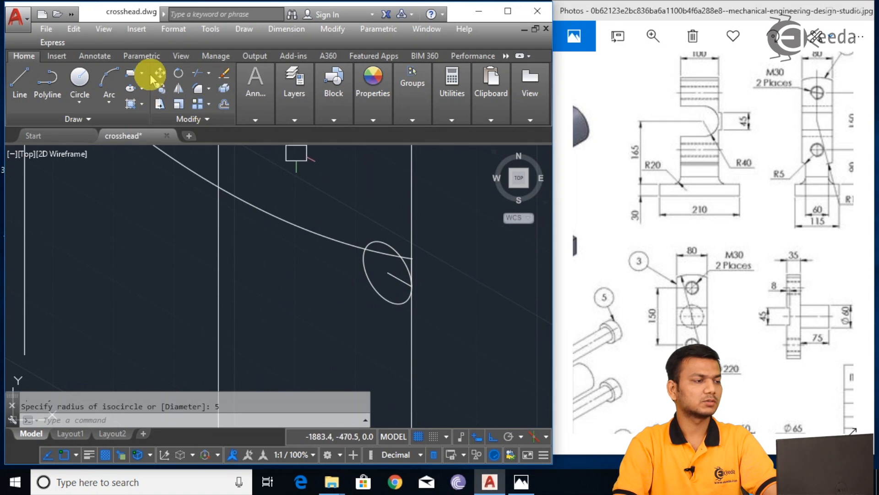
- Try a tangent constraint between the front bottom arc and the small isocircle, picking the arc first, and undo it
left_click(146, 58)
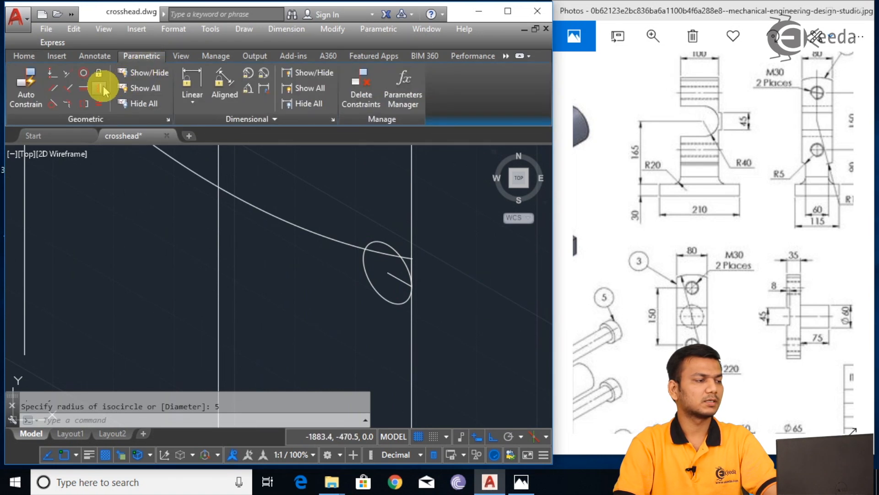
left_click(56, 105)
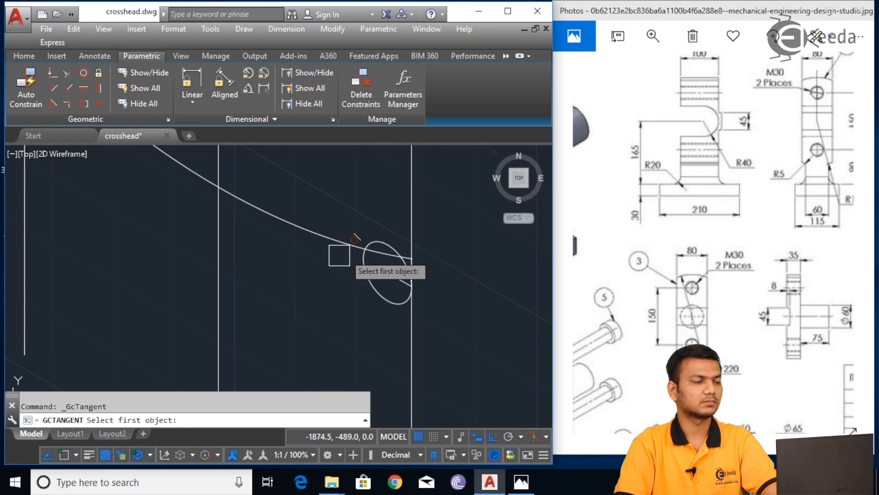
scroll(363, 269, "up", 2)
left_click(333, 231)
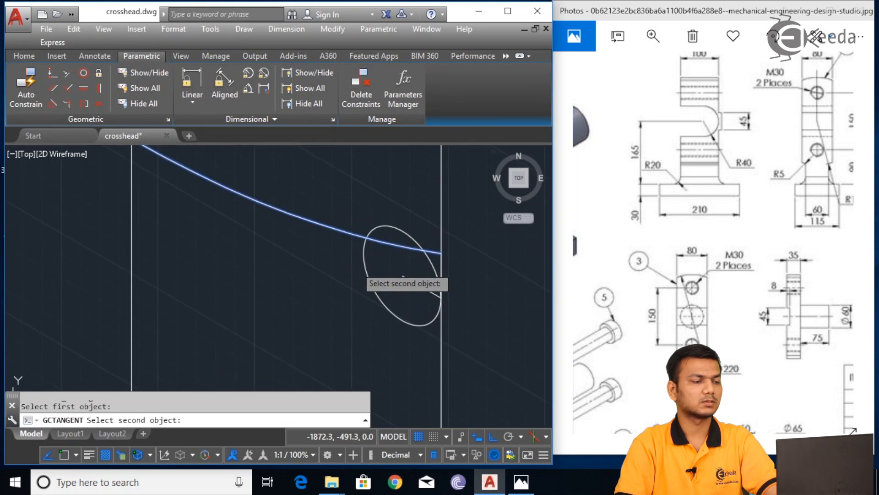
left_click(365, 269)
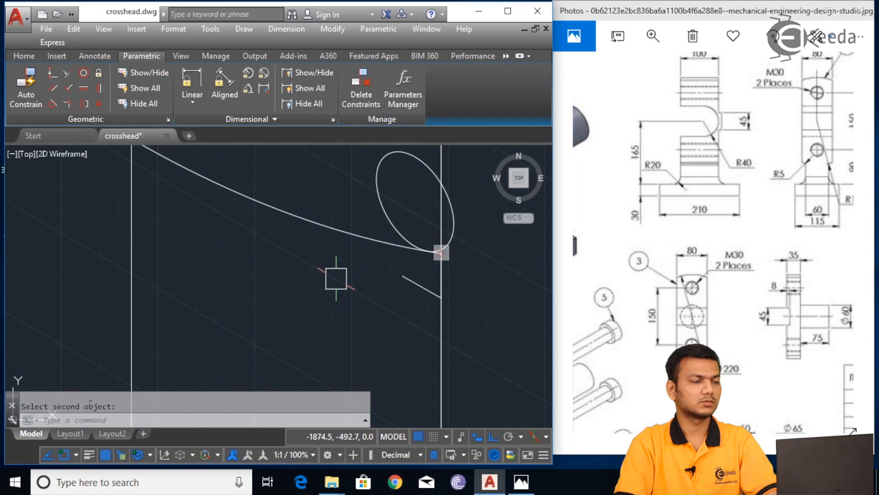
key("ctrl+z")
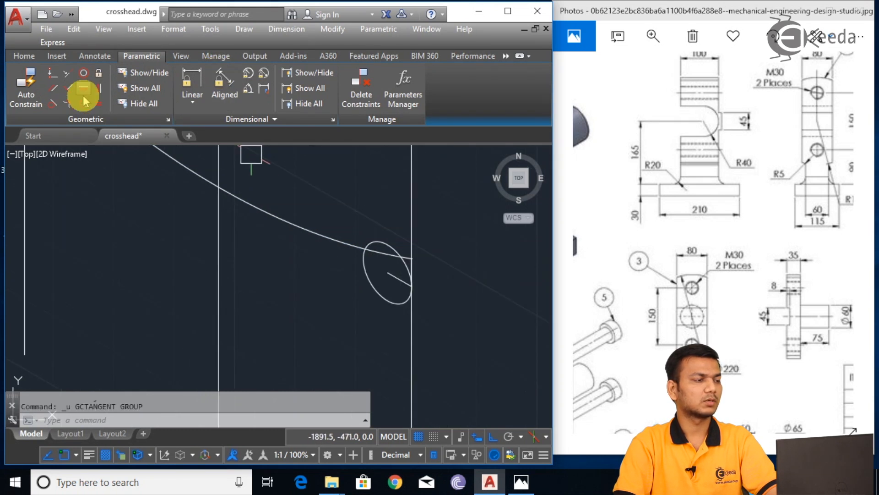
- Try the tangent constraint with the small isocircle as first object and the front bottom arc as second, and undo it
left_click(51, 108)
scroll(361, 228, "up", 2)
left_click(387, 265)
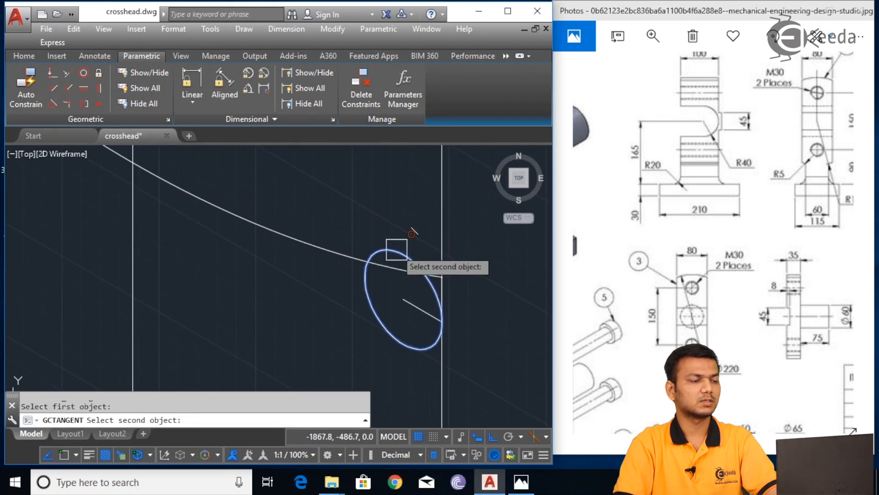
left_click(333, 255)
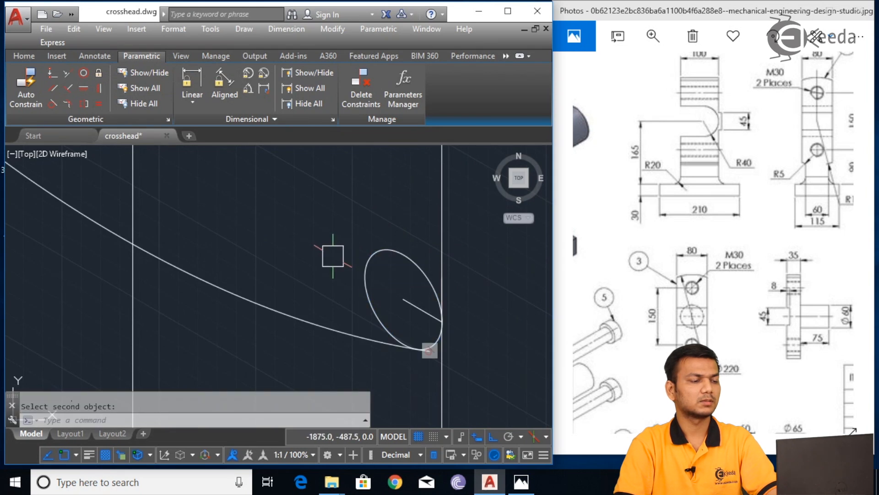
key("ctrl+z")
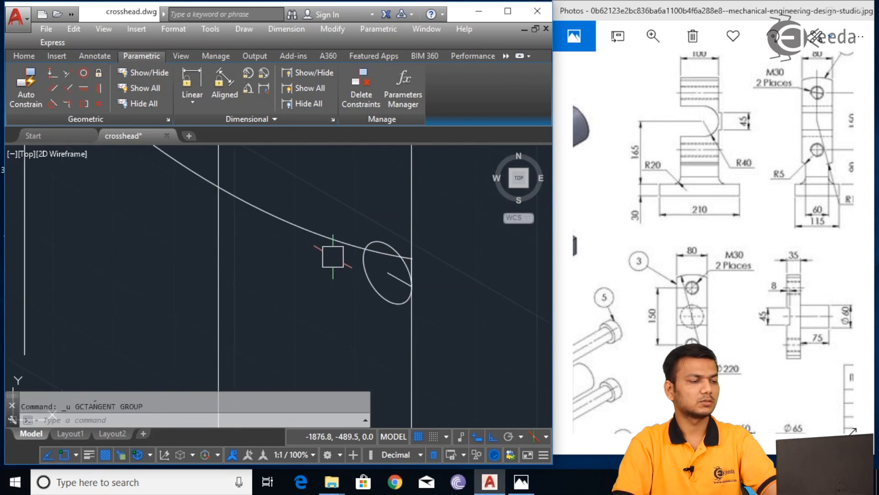
- Delete the radius-5 isocircle and the short slanted line at the front bottom arc's right end
left_click(376, 302)
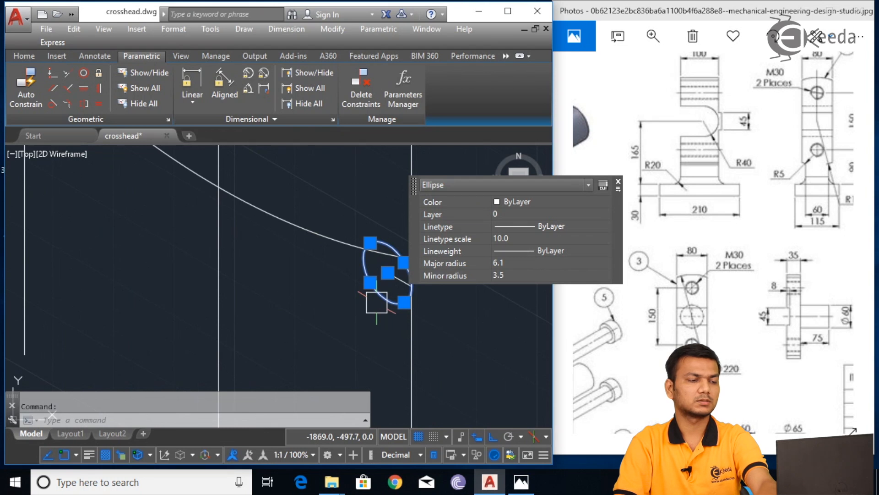
key("Delete")
scroll(383, 302, "up", 2)
left_click(406, 260)
key("Delete")
left_click(435, 262)
key("Escape")
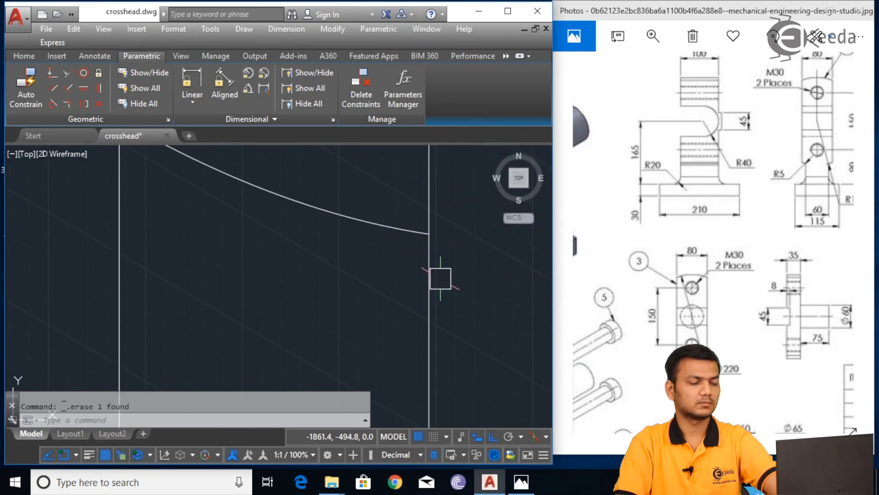
type("l")
key("Return")
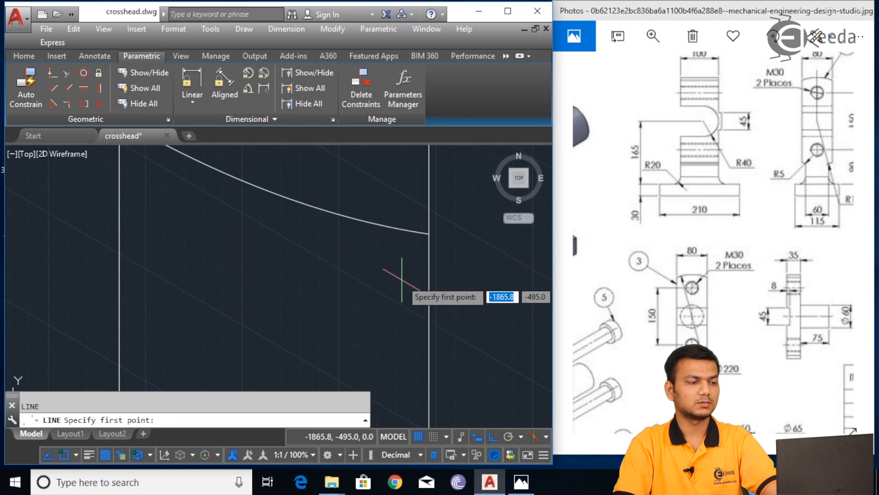
key("Escape")
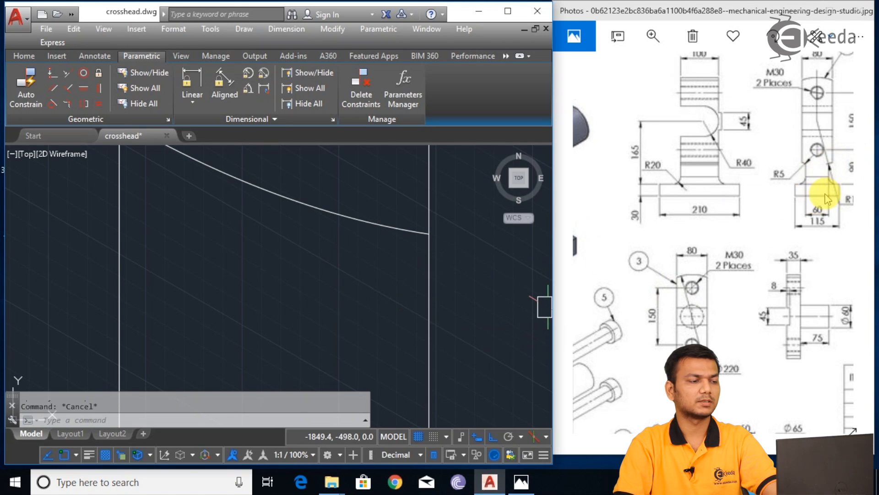
- Trim the front face's vertical centre line above the front bottom arc
scroll(407, 303, "down", 3)
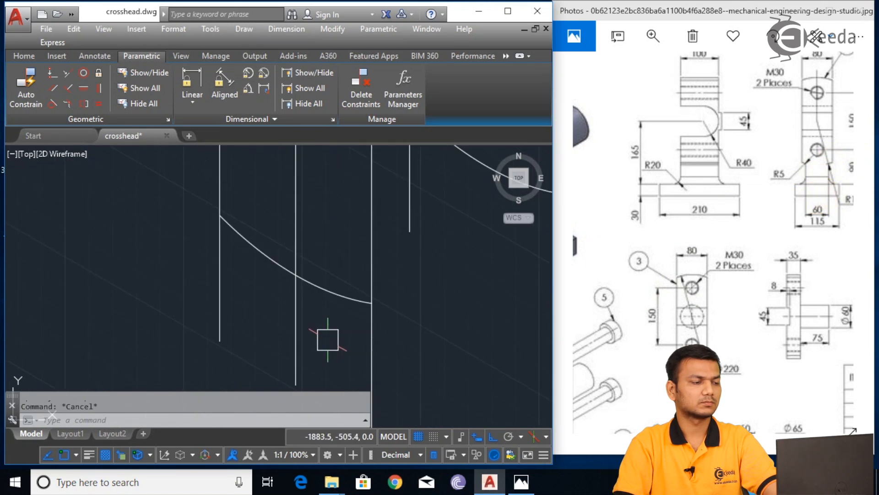
type("tr")
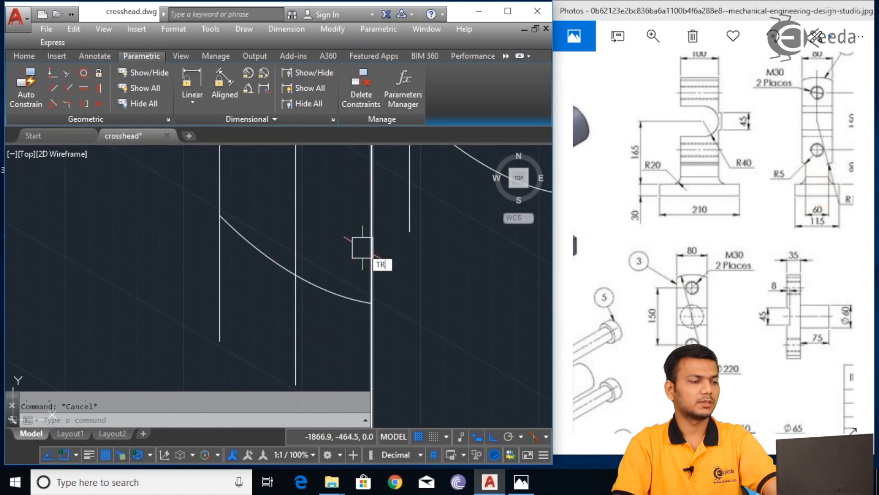
key("Return")
key("Return")
left_click(293, 235)
key("Escape")
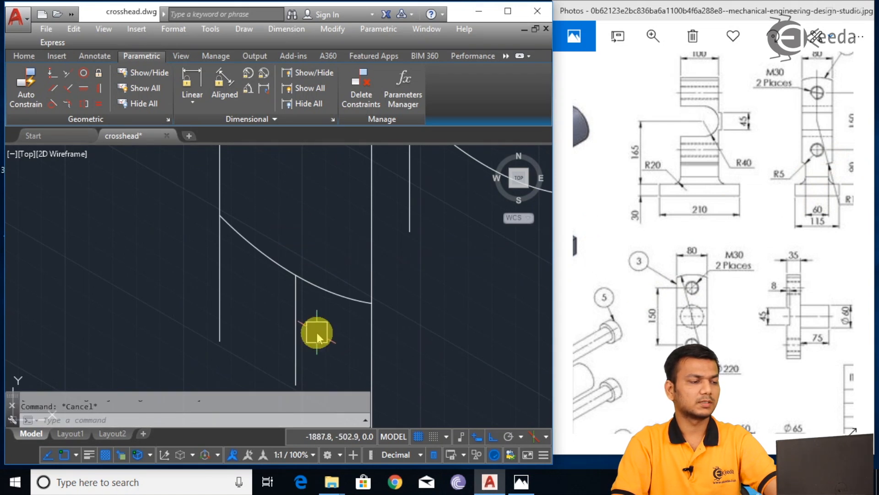
- Draw a 30-unit line along the 330° isometric axis from the centre line's intersection with the front bottom arc, continued straight down
type("l")
key("Return")
left_click(295, 275)
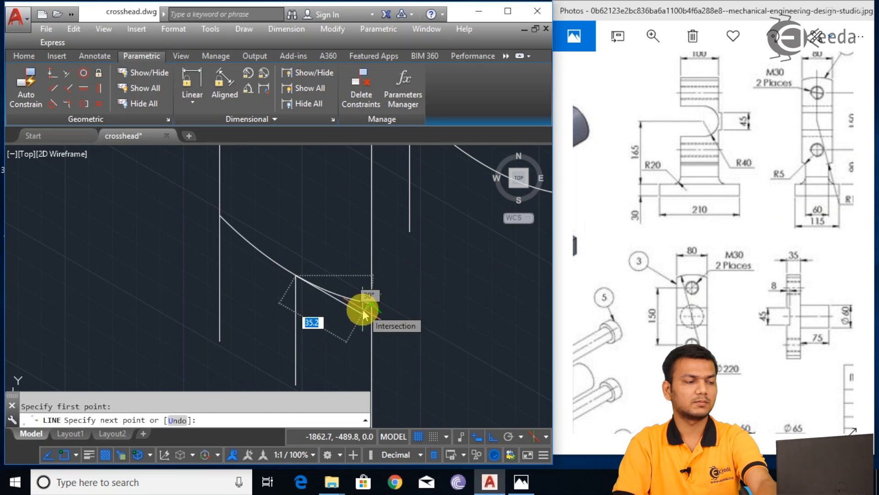
type("30")
key("Return")
middle_click_drag(344, 371, 347, 310)
left_click(356, 346)
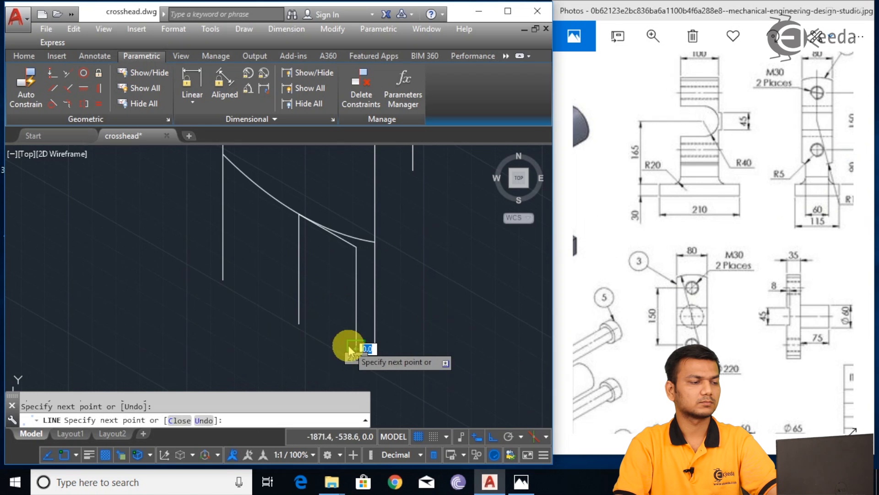
right_click(356, 347)
left_click(399, 190)
middle_click_drag(408, 294, 418, 307)
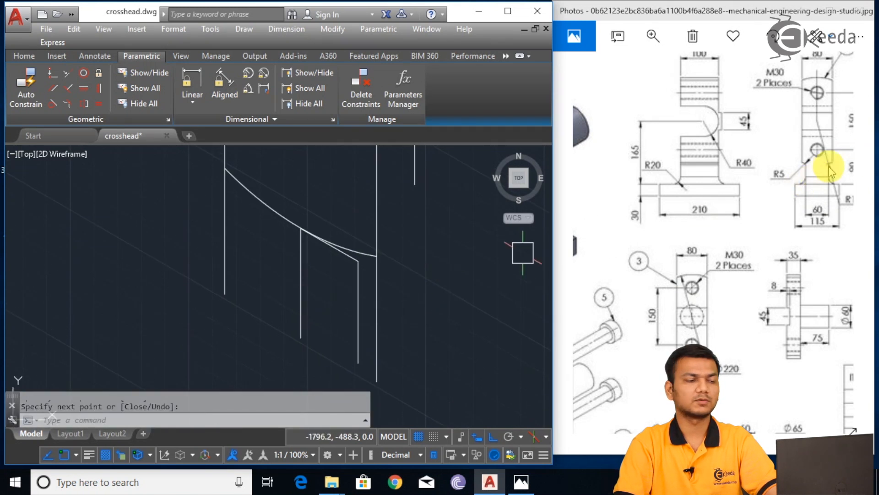
- Draw a 5-unit line outward along the 330° isometric axis from the top of the new vertical line
scroll(397, 278, "up", 2)
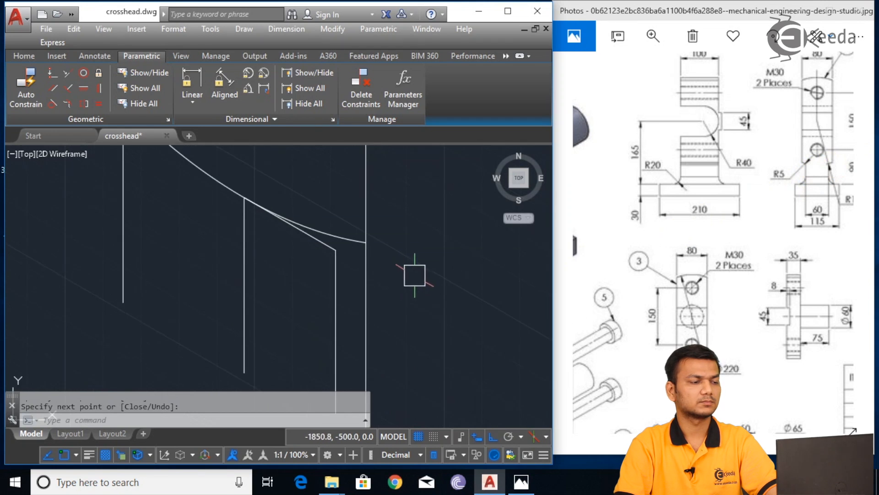
key("Return")
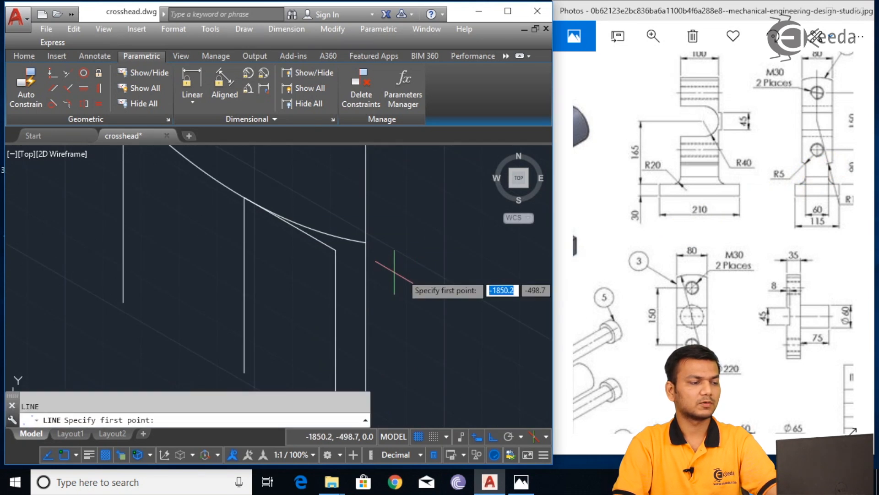
left_click(335, 250)
type("5")
key("Return")
key("Escape")
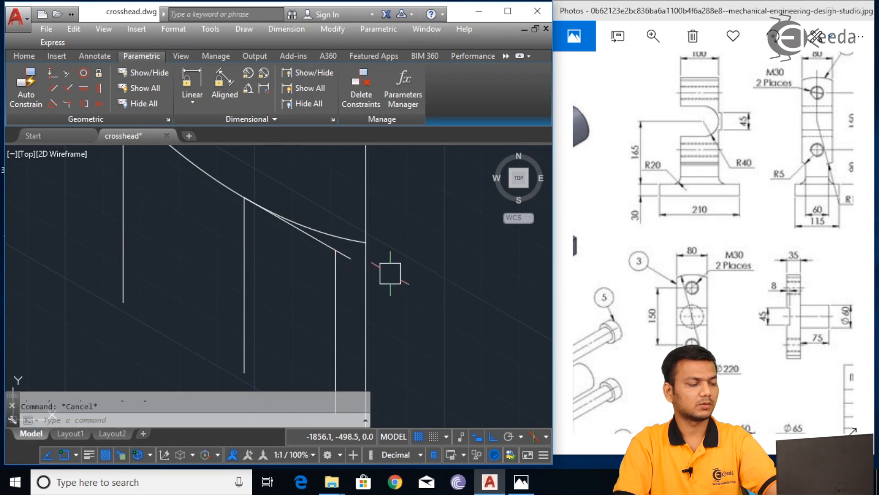
- Draw an isometric circle of radius 5 centred on the outer end of the 5-unit slanted line
type("el")
key("Return")
type("i")
key("Return")
left_click(353, 260)
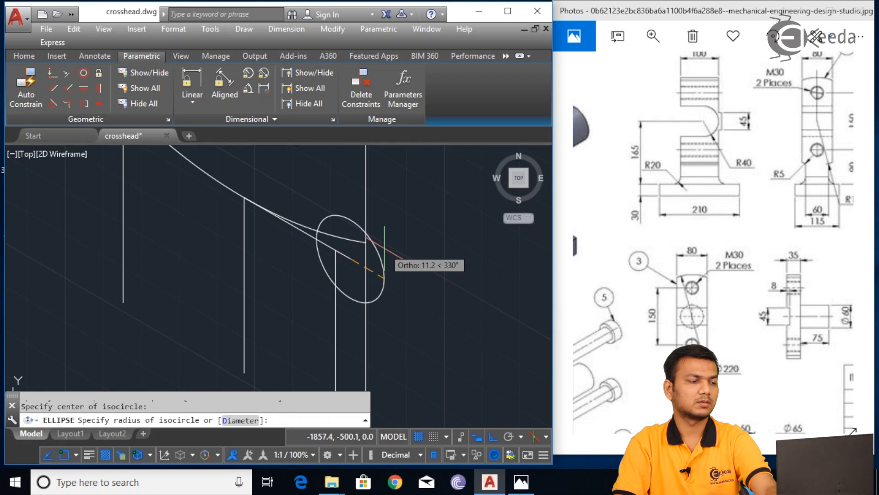
type("5")
key("Return")
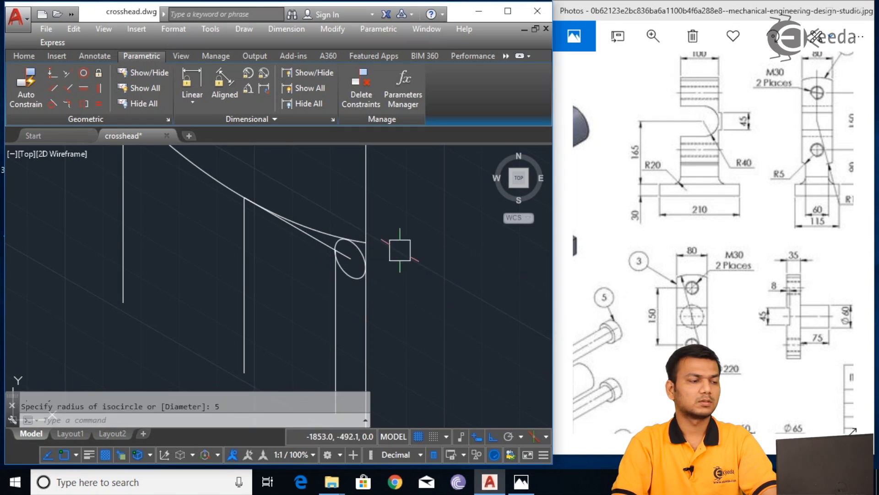
- Try a tangent constraint from the new radius-5 isocircle to the front bottom arc, and undo it
left_click(53, 104)
scroll(314, 215, "up", 5)
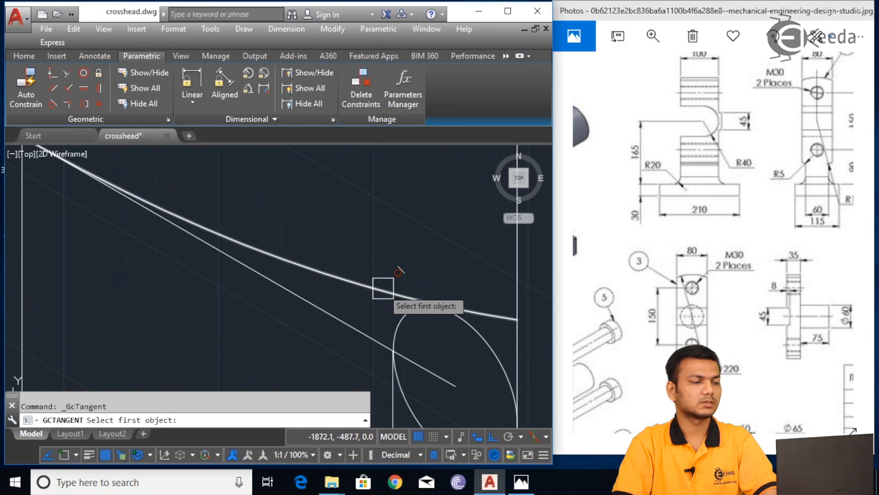
left_click(406, 308)
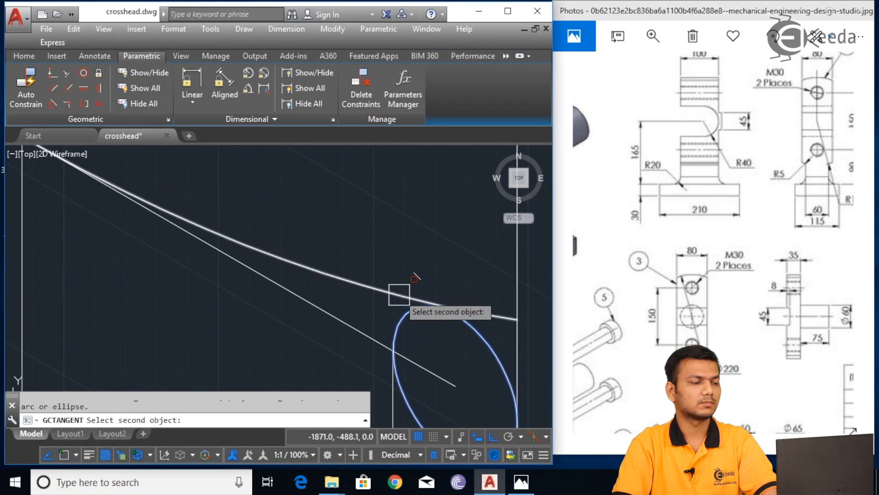
left_click(392, 292)
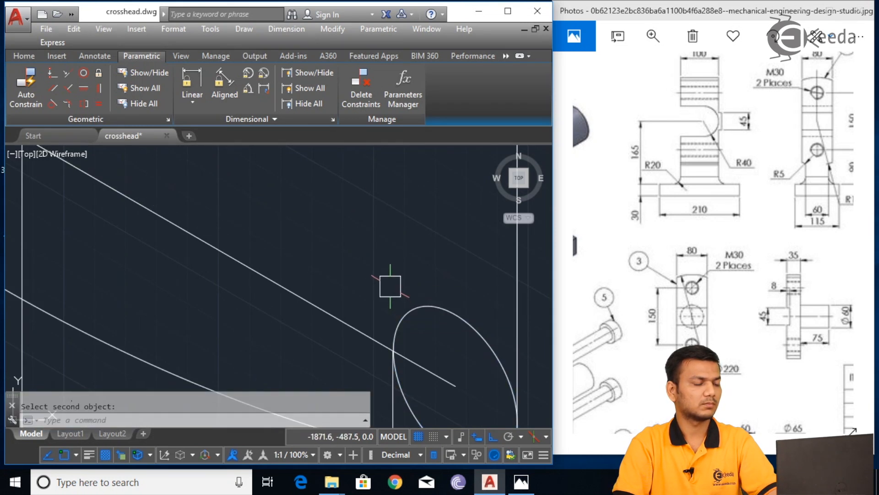
key("ctrl+z")
middle_click_drag(273, 155, 300, 197)
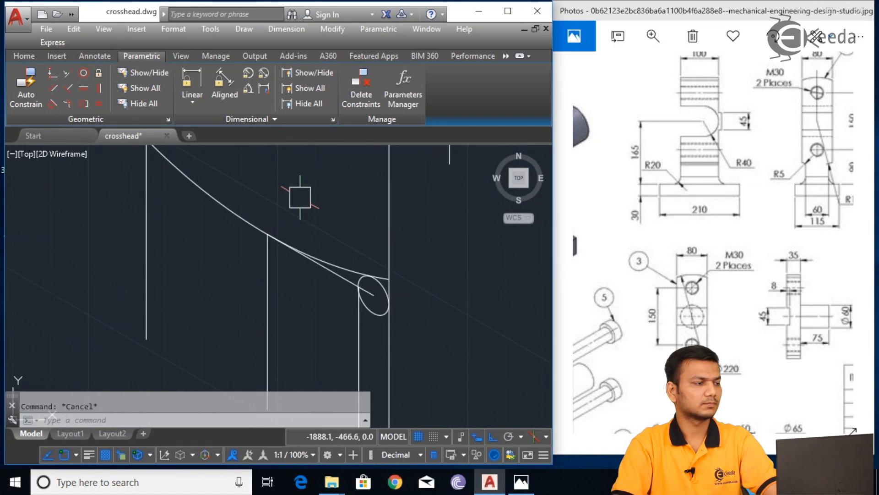
- Apply a tangent constraint between the radius-5 isocircle and the vertical line on its inner side
left_click(52, 106)
scroll(372, 312, "up", 2)
scroll(372, 312, "up", 2)
left_click(355, 300)
left_click(333, 326)
scroll(426, 290, "down", 2)
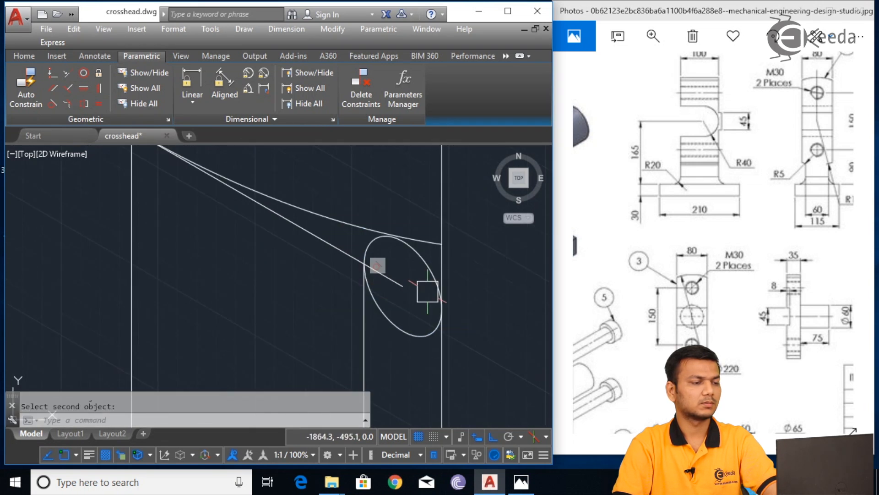
key("Escape")
scroll(487, 277, "down", 2)
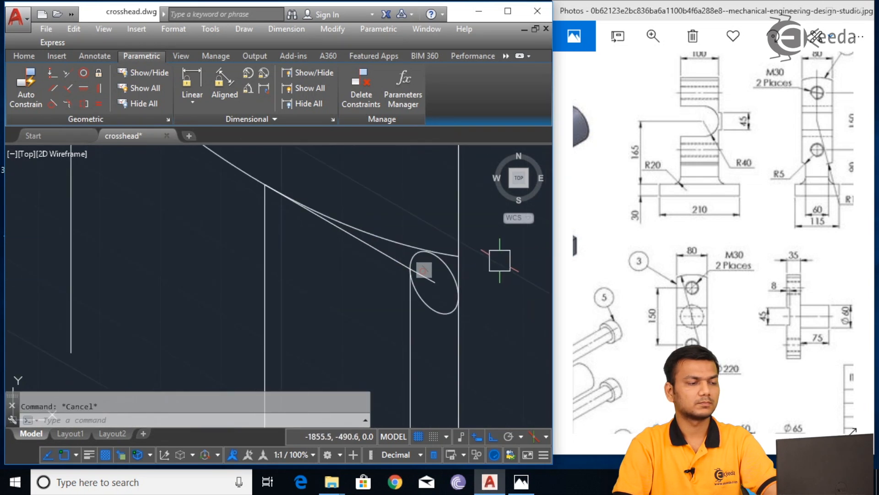
- Try the tangent constraint between the isocircle and the front bottom arc again, picking the isocircle first, and undo it
scroll(446, 229, "up", 3)
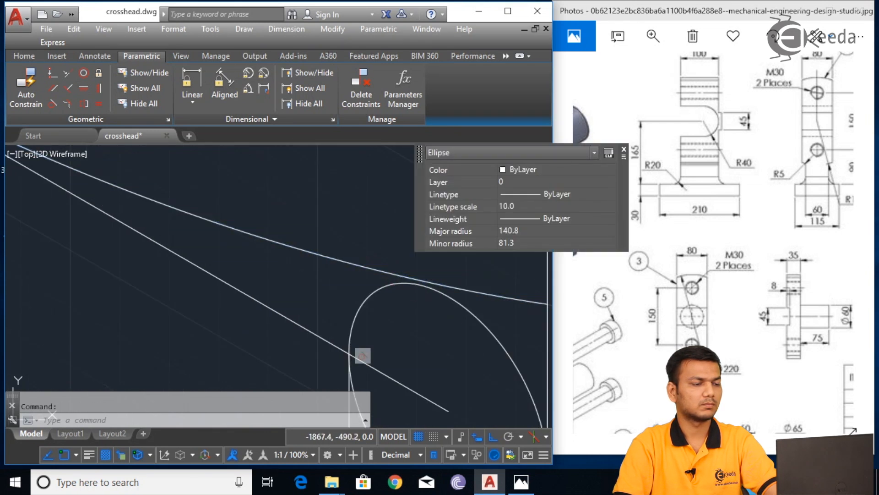
left_click(450, 303)
key("Escape")
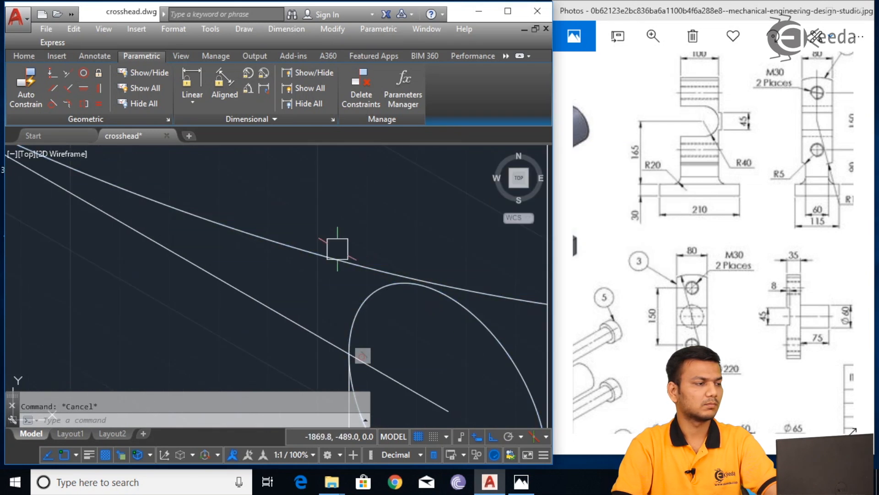
left_click(53, 102)
left_click(363, 291)
left_click(361, 265)
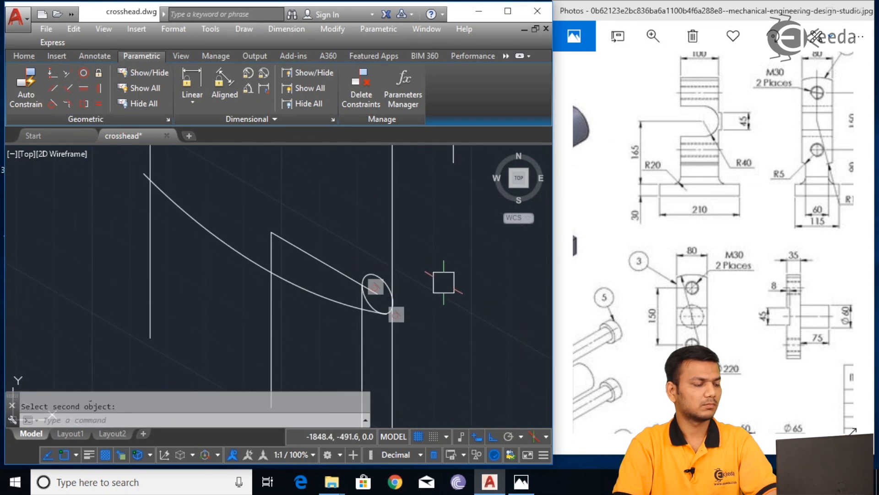
key("ctrl+z")
scroll(437, 234, "up", 2)
scroll(442, 247, "down", 5)
key("ctrl+z")
key("ctrl+z")
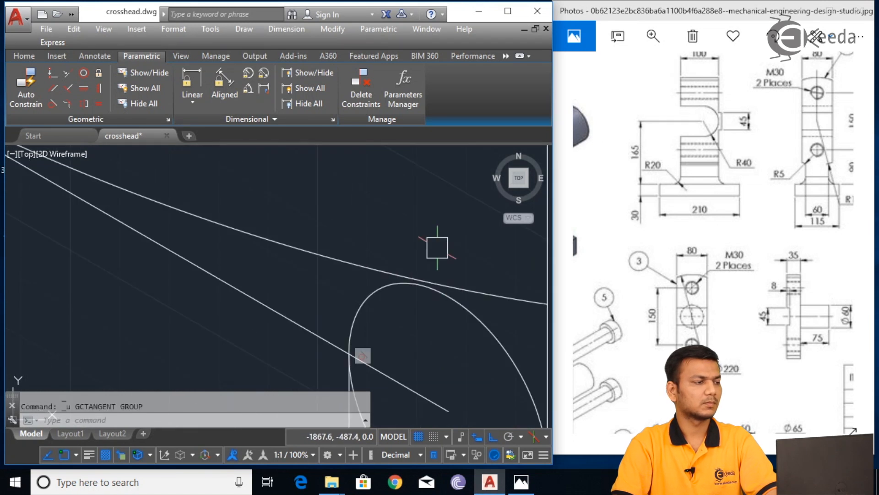
- Try the tangent constraint with the front bottom arc as first object and the isocircle as second, and undo it
left_click(53, 103)
scroll(385, 302, "down", 4)
middle_click_drag(395, 306, 393, 211)
scroll(397, 221, "up", 2)
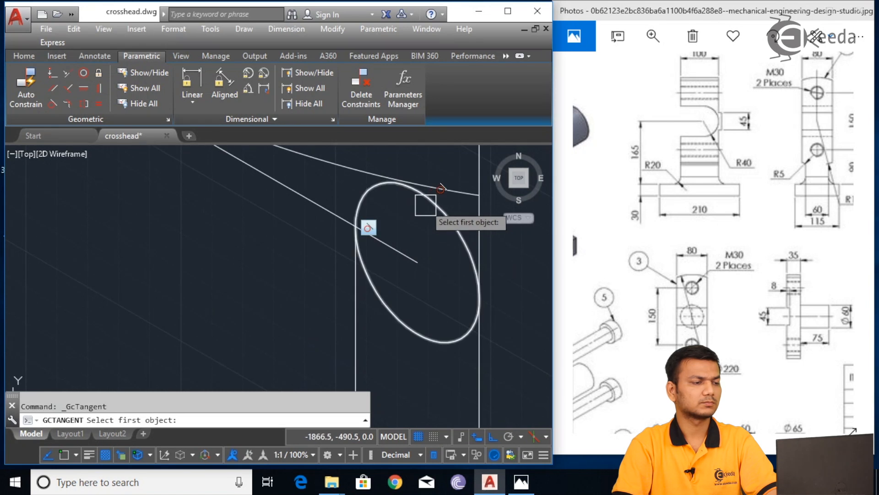
left_click(352, 166)
left_click(365, 203)
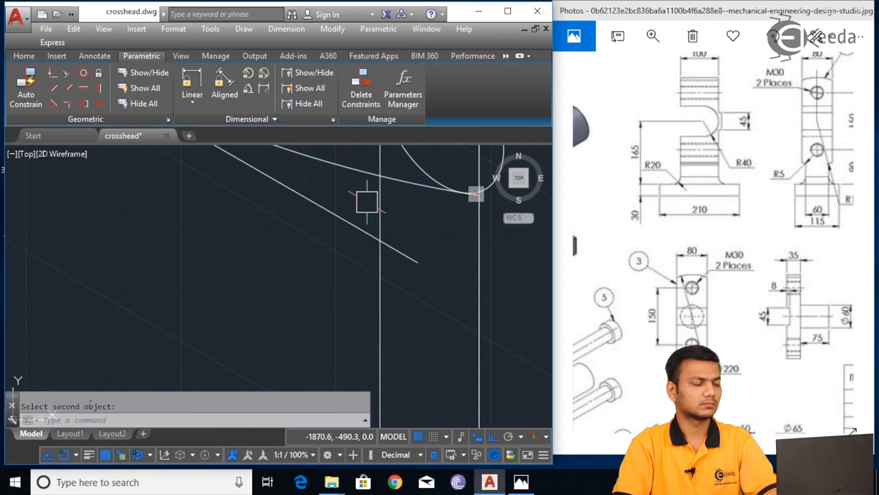
key("ctrl+z")
scroll(401, 222, "down", 2)
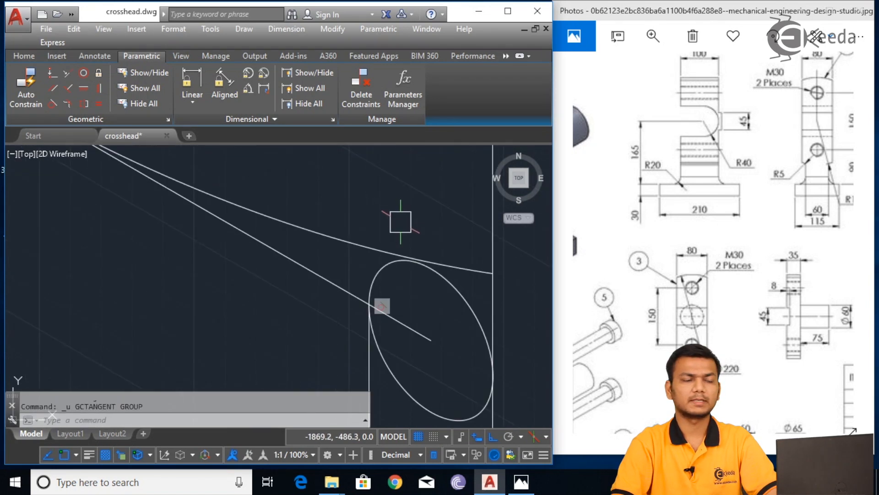
scroll(397, 275, "down", 1)
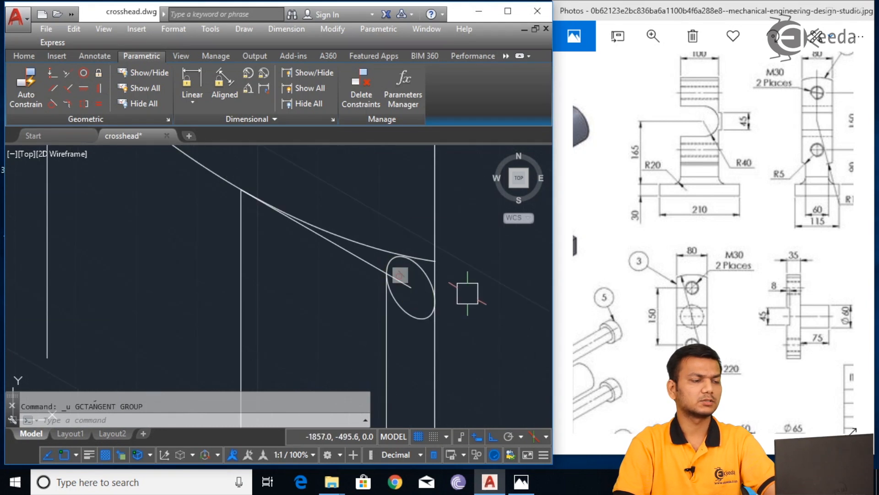
scroll(392, 275, "down", 2)
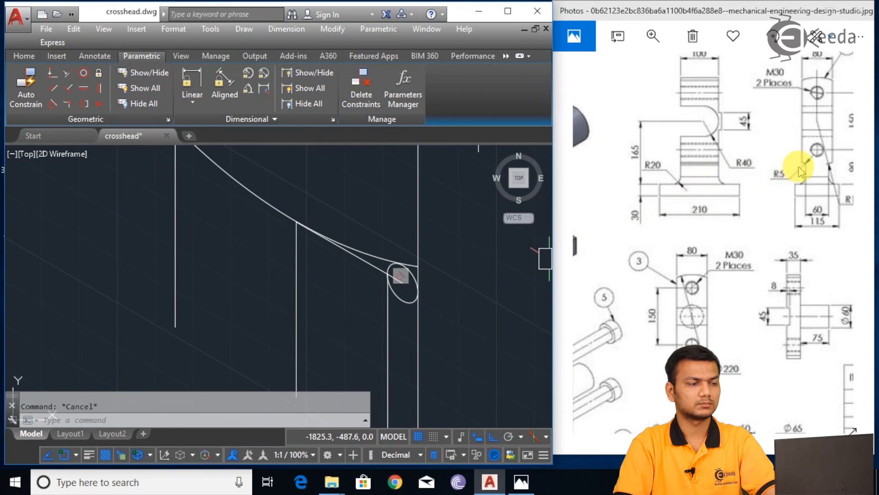
scroll(432, 254, "up", 2)
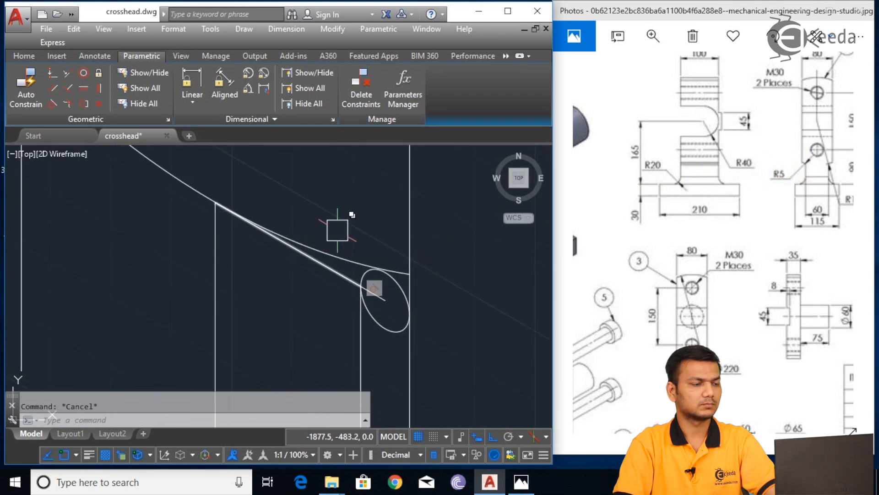
type("tr")
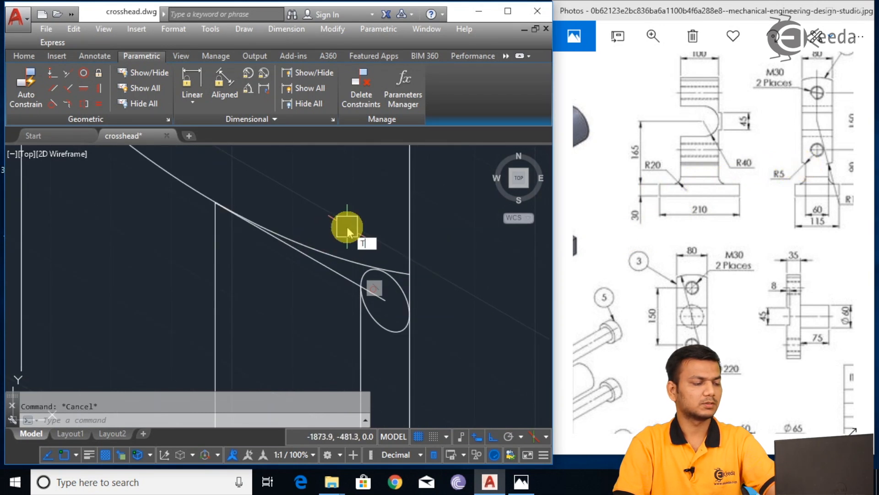
key("Return")
left_click(347, 251)
key("Escape")
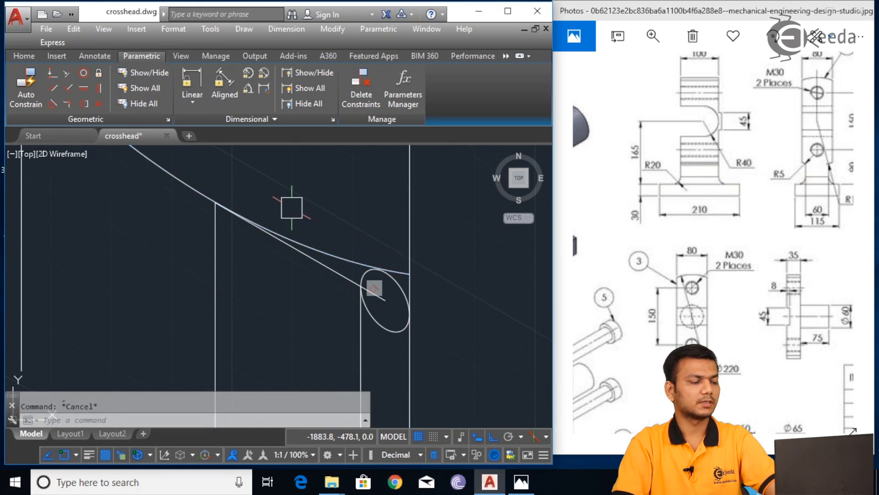
- Draw a short vertical line upward from the point where the slanted line meets the front bottom arc
type("l")
key("Return")
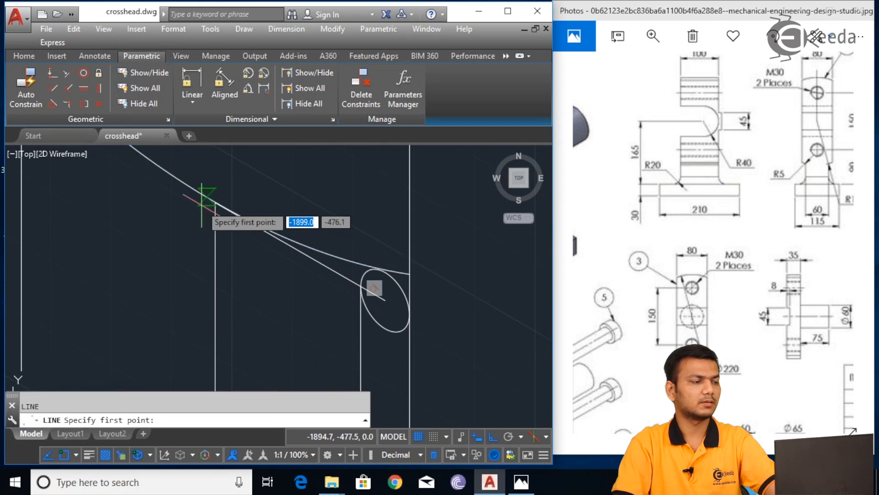
left_click(216, 202)
right_click(215, 170)
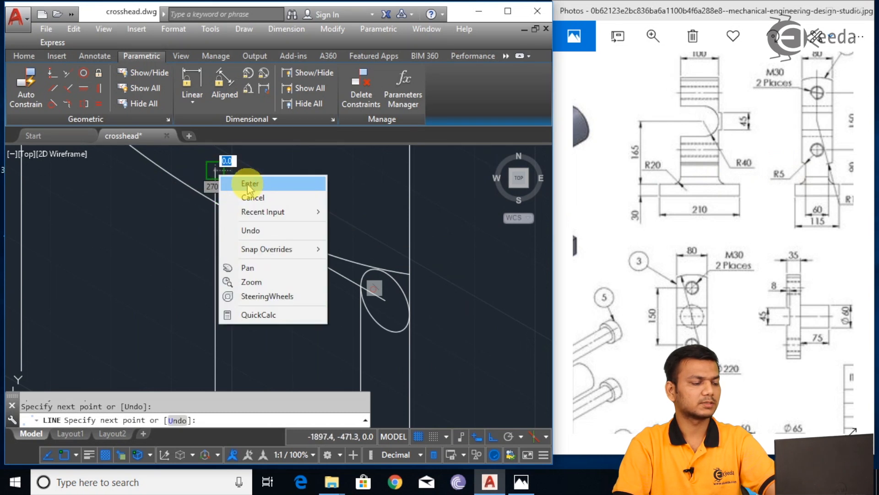
left_click(229, 179)
- Try trimming the front bottom arc beyond the short vertical line, and undo it
type("TR")
key("Return")
key("Return")
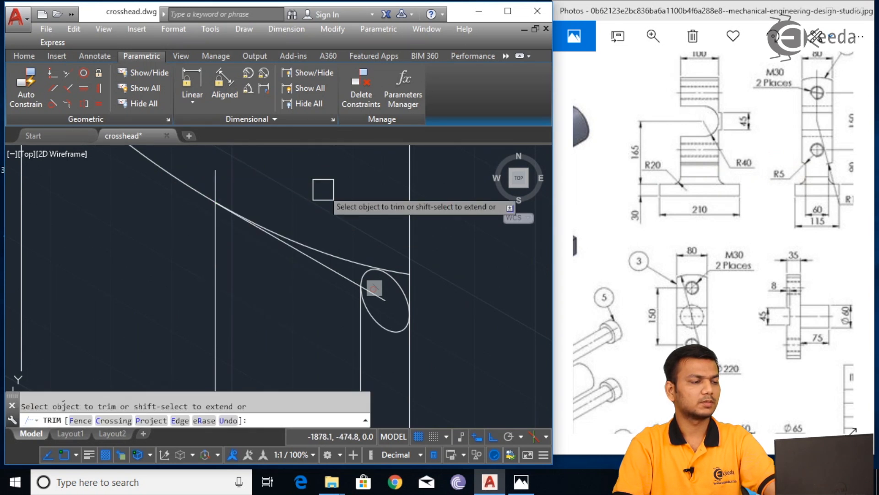
left_click(335, 252)
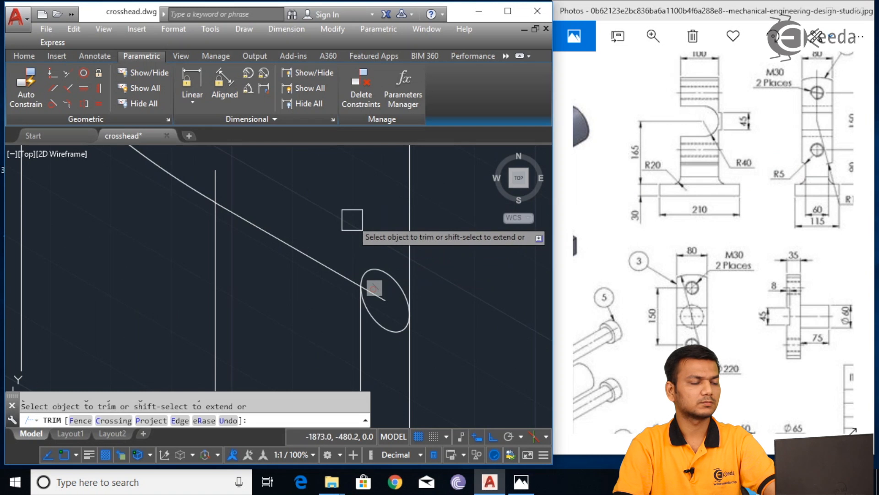
key("Escape")
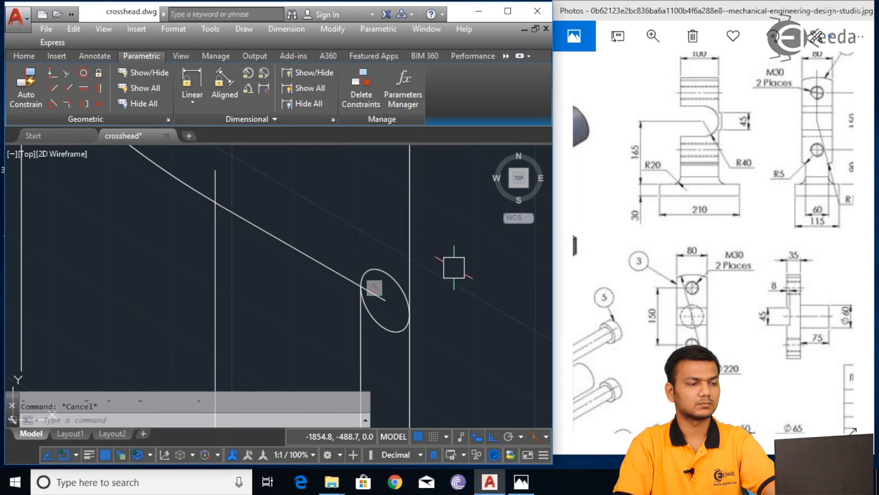
key("ctrl+z")
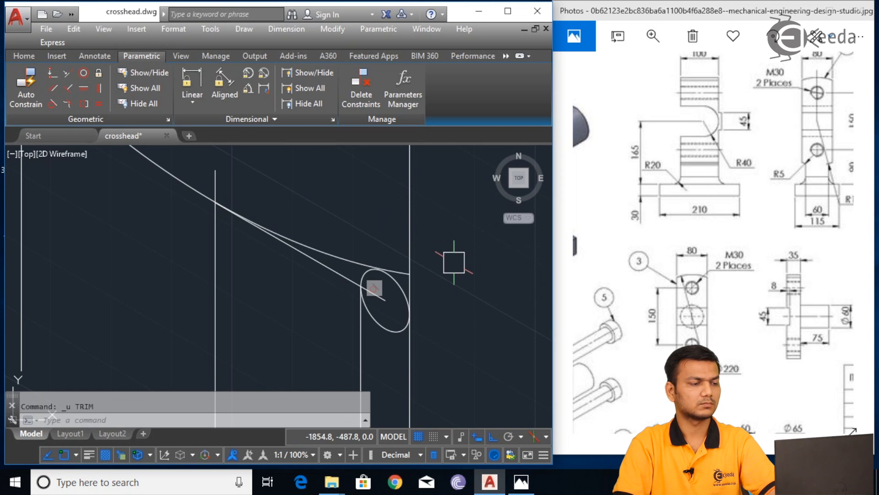
- Trim away the lower half of the radius-5 isocircle between the two vertical lines
middle_click_drag(448, 291, 447, 256)
scroll(384, 281, "up", 2)
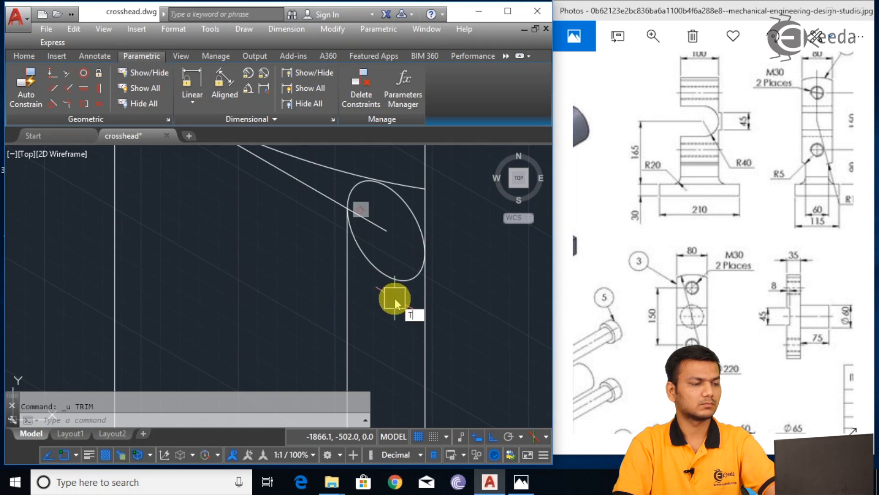
key("Return")
key("Return")
left_click(395, 278)
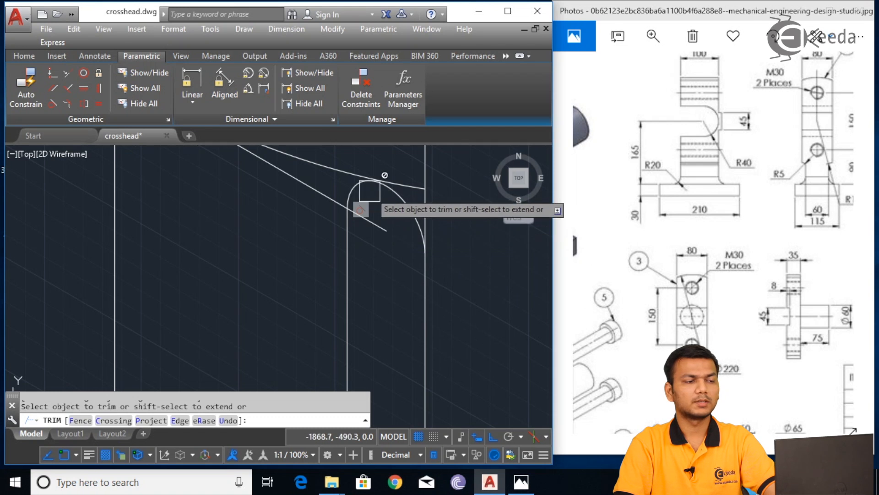
key("Escape")
key("Escape")
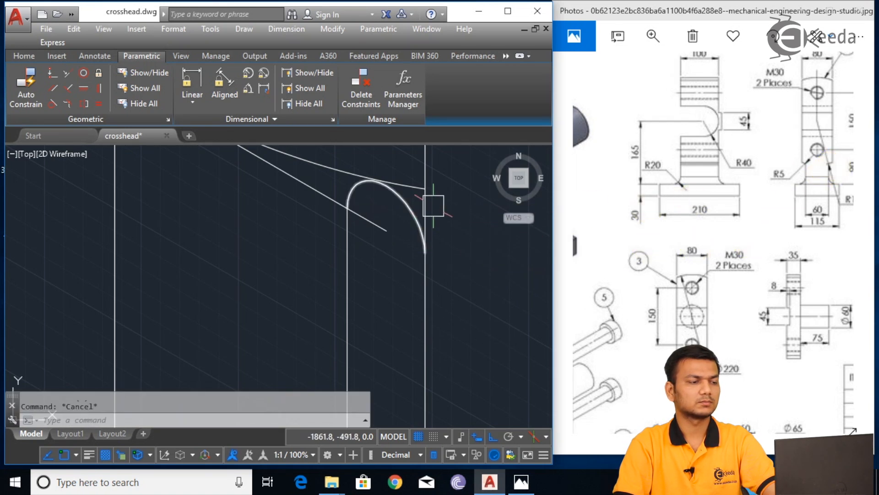
- Erase the remaining upper part of the isocircle and the short slanted line running to its centre
left_click(406, 212)
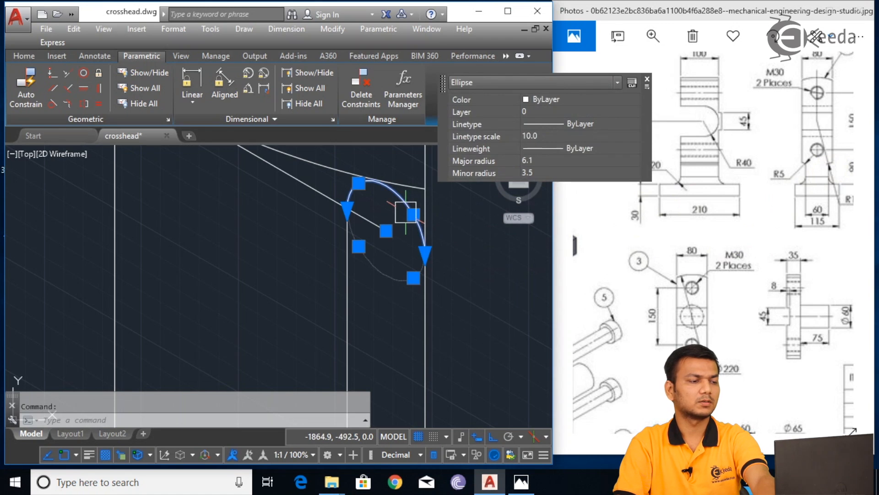
key("Delete")
left_click(414, 214)
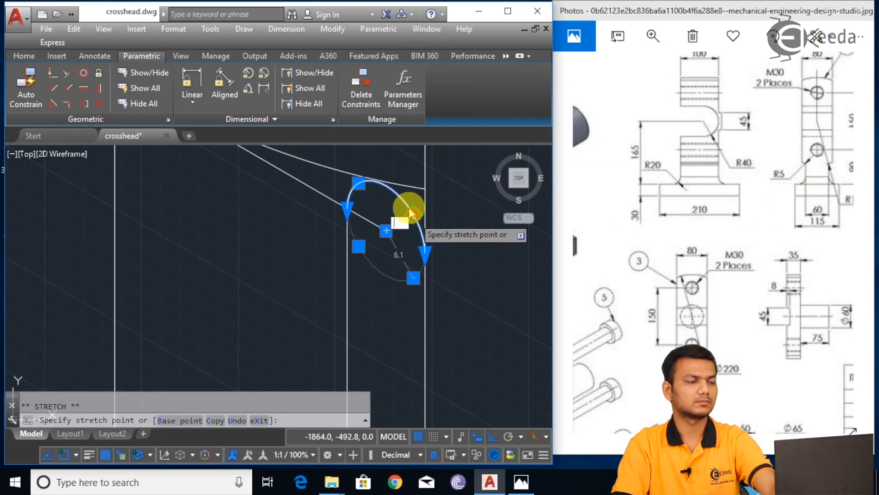
left_click(420, 211)
key("Escape")
left_click(403, 199)
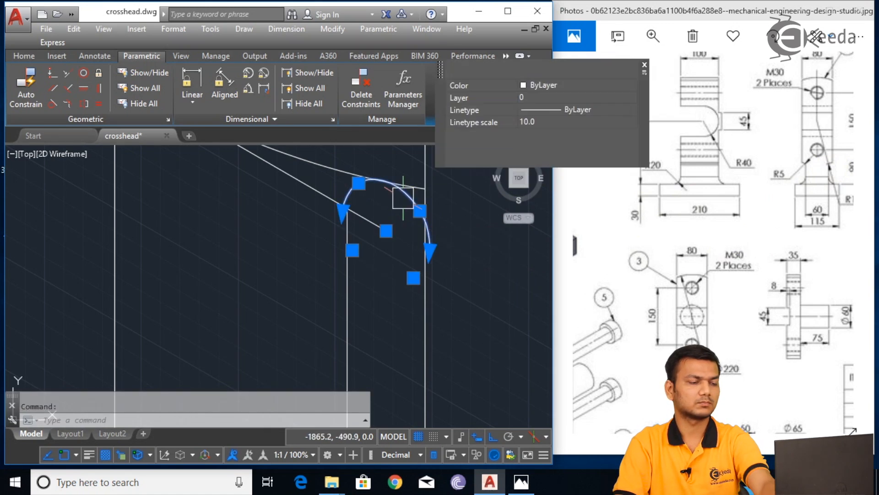
key("Delete")
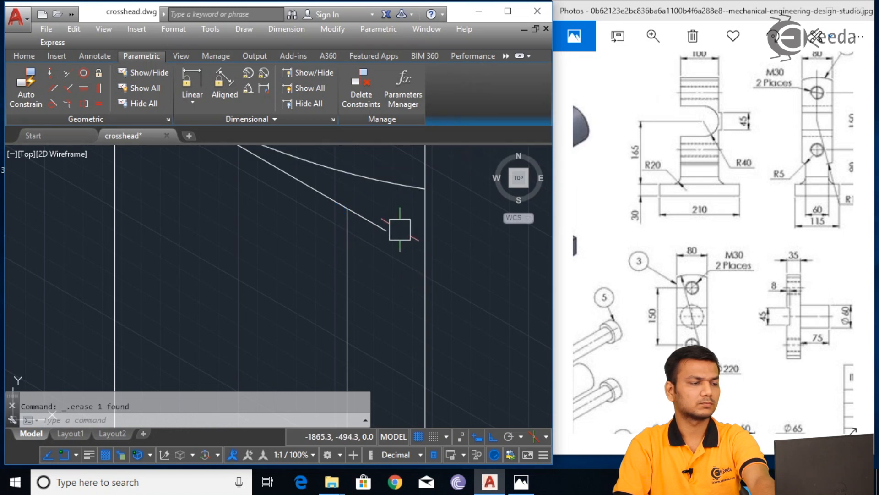
left_click(380, 225)
key("Delete")
- Draw two construction lines from the front bottom arc's outer end: 5 units straight down, followed by 5 units inward at 150°
type("l")
key("Return")
scroll(403, 250, "down", 2)
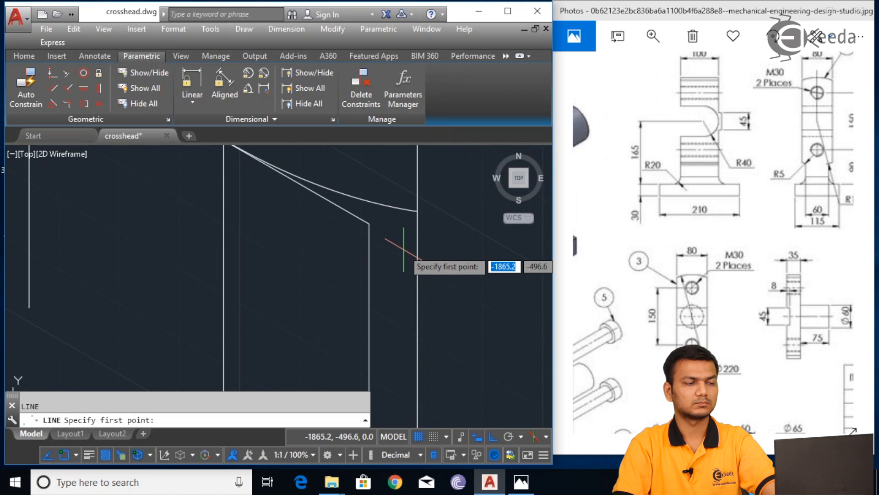
mouse_move(403, 250)
middle_mouse_down()
mouse_move(412, 239)
mouse_move(345, 243)
middle_mouse_up()
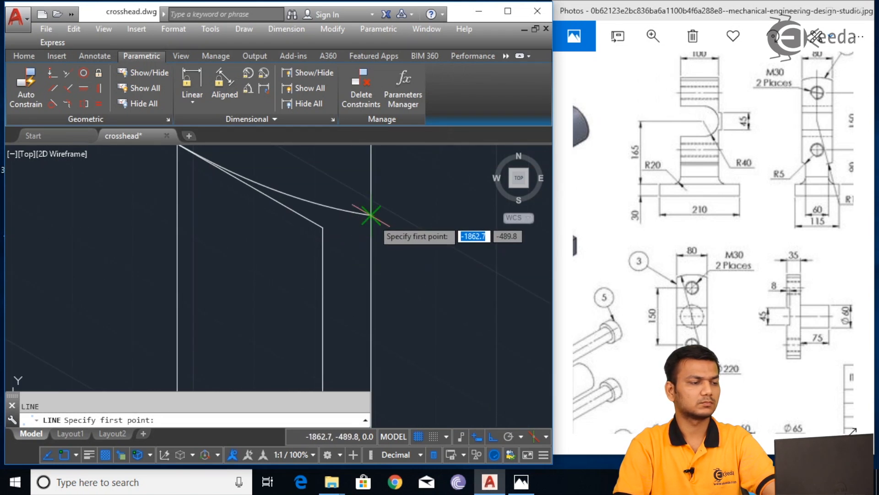
left_click(371, 214)
type("5")
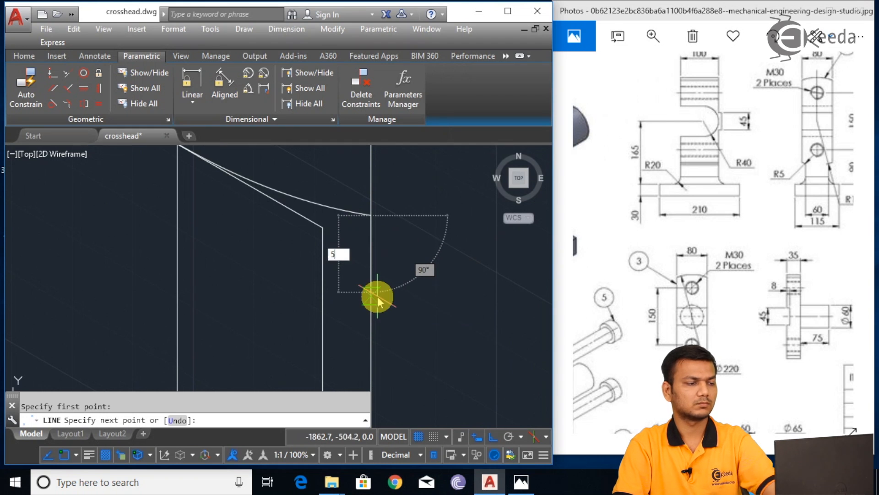
key("Return")
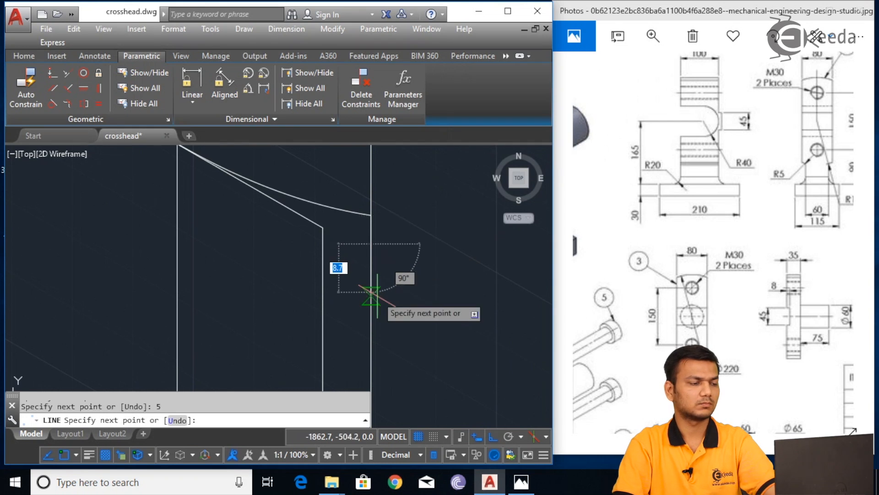
left_click(344, 236)
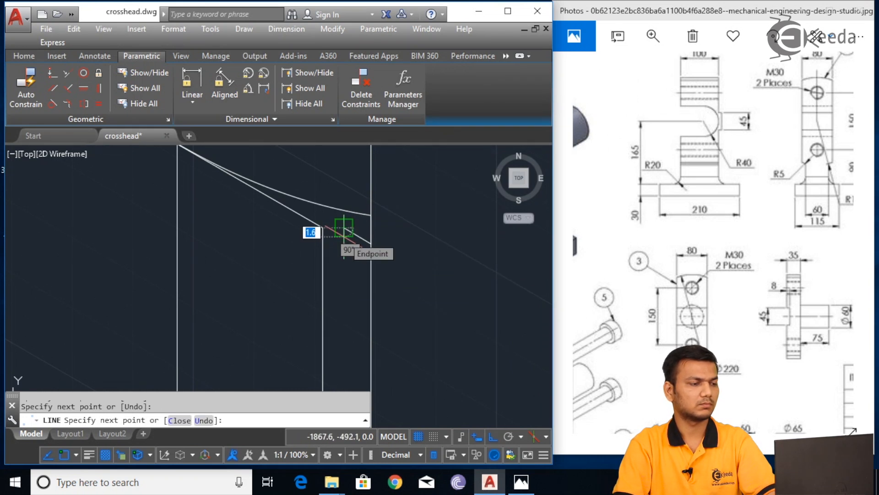
key("ctrl+z")
type("5")
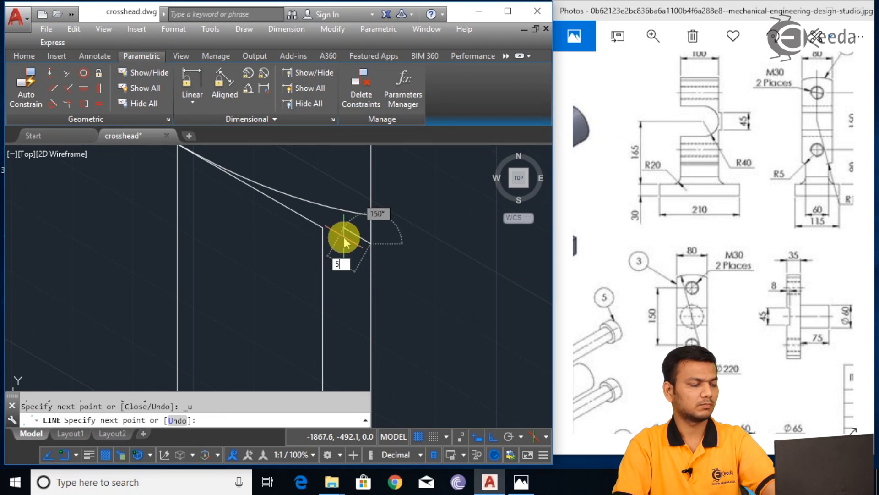
key("Return")
key("Escape")
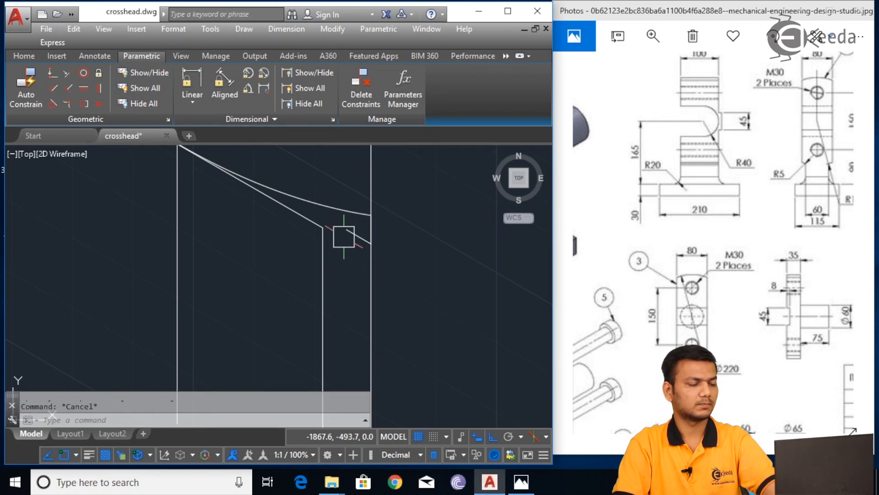
- Draw a radius-5 isocircle centred on the inner end of the construction lines, and undo it together with those lines
type("el")
key("Return")
type("i")
key("Return")
left_click(346, 230)
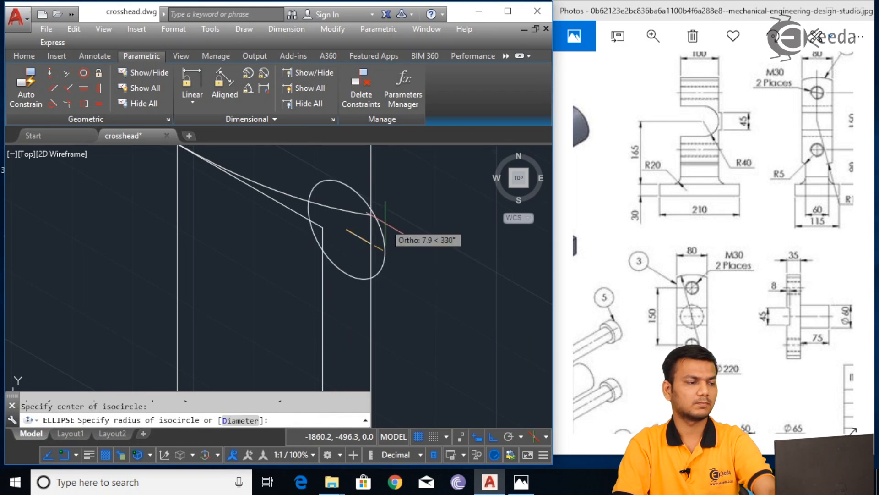
type("5")
key("Return")
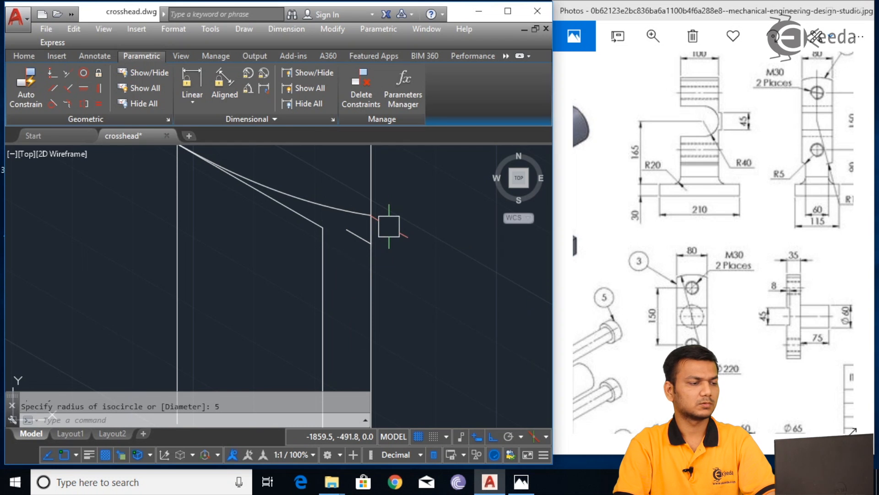
key("ctrl+z")
left_click(424, 220)
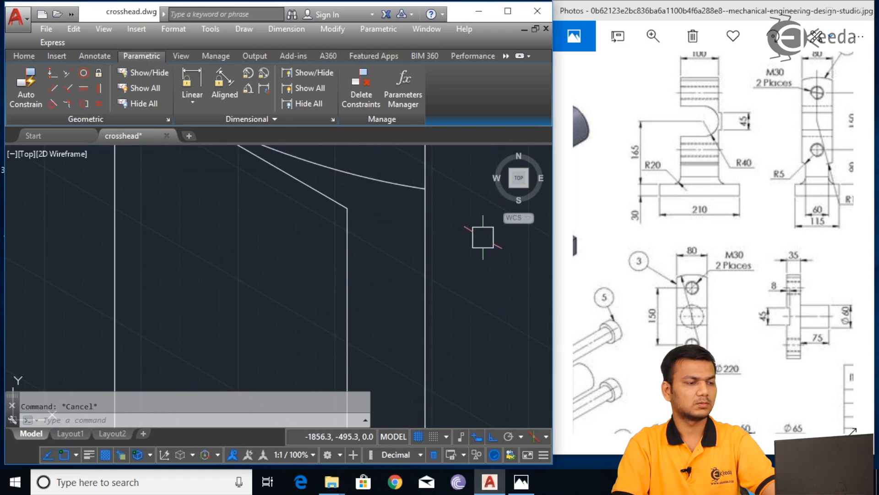
- Draw two construction lines from the front bottom arc's outer end: 5 units inward at 150°, followed by 5 units straight down
type("l")
key("Return")
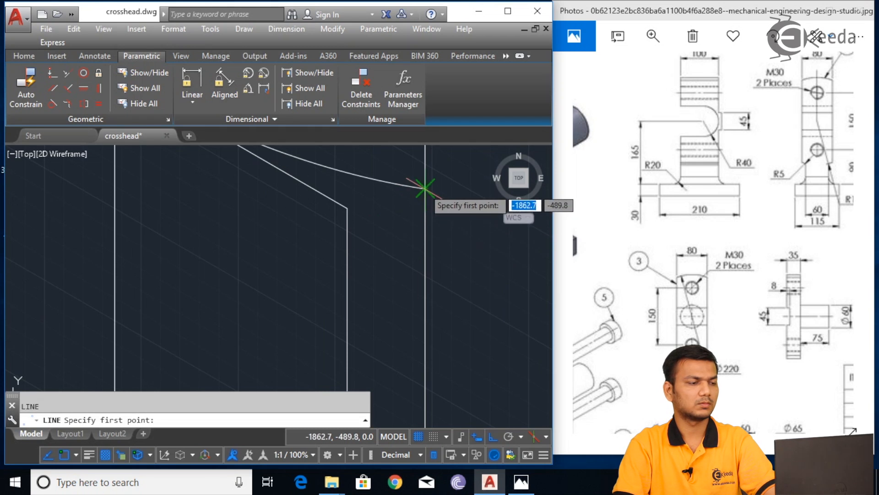
left_click(425, 188)
type("5")
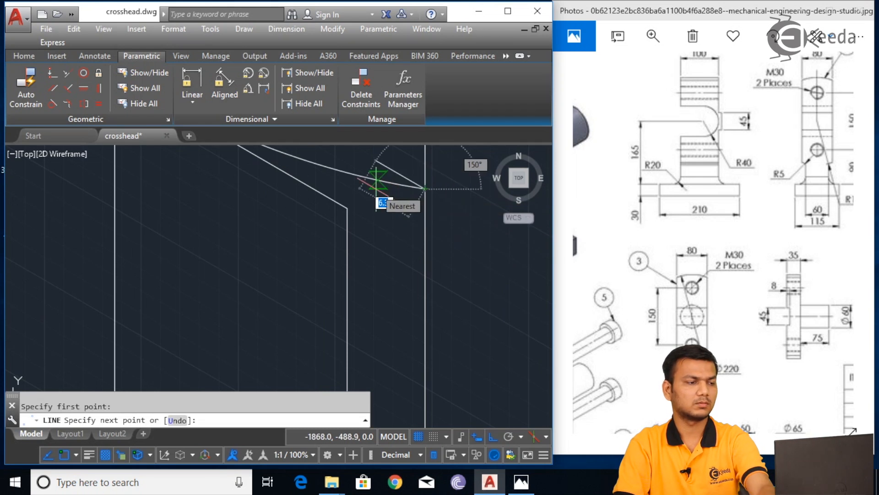
key("Return")
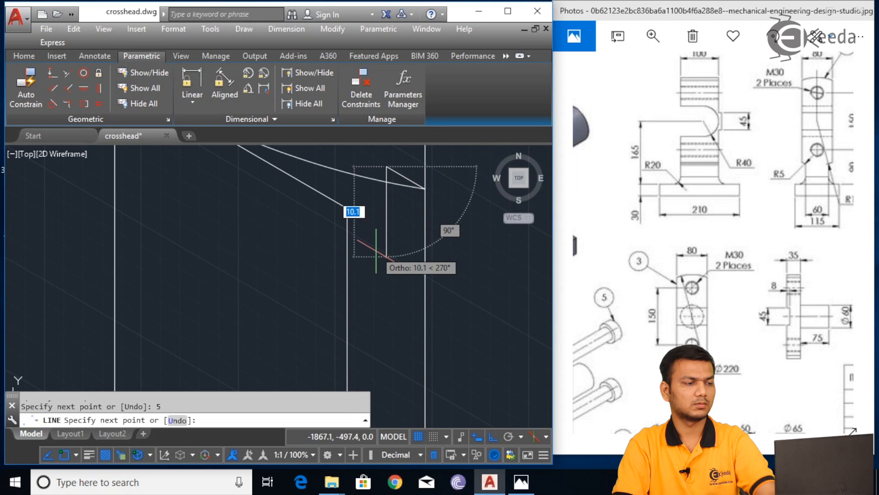
type("5")
key("Return")
key("Escape")
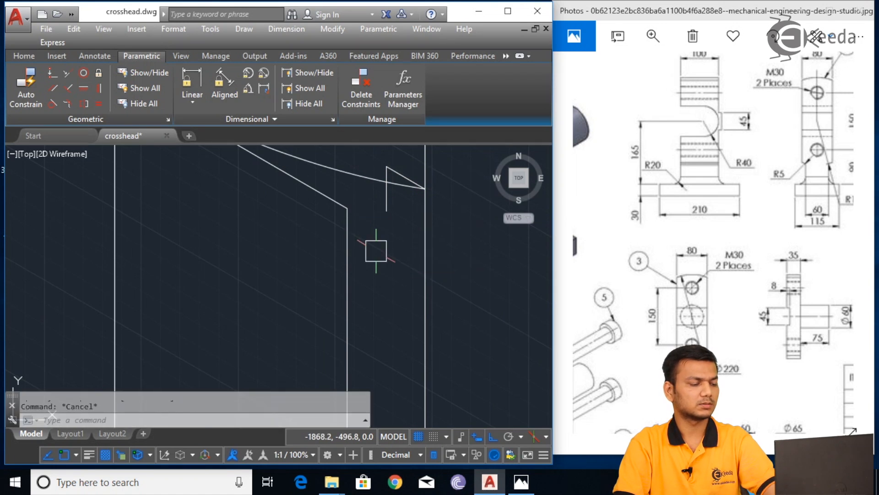
- Draw a radius-5 isocircle centred on the lower end of the vertical construction line
type("el")
key("Return")
type("i")
key("Return")
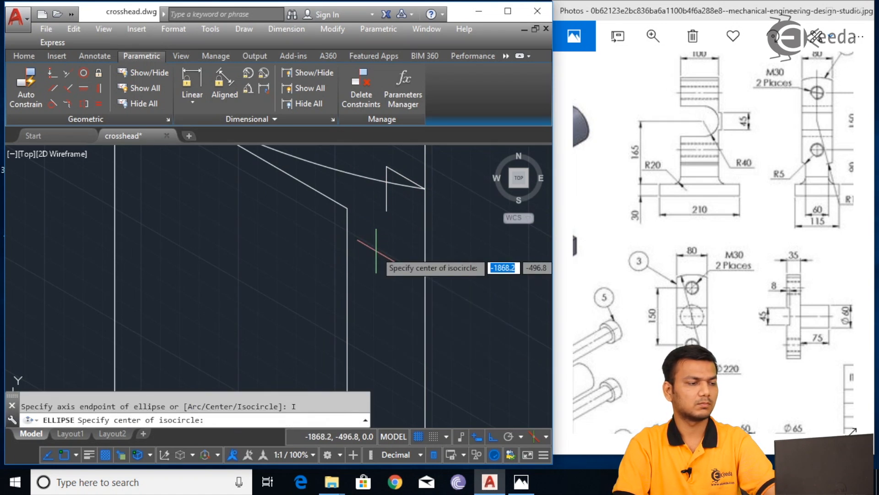
left_click(387, 212)
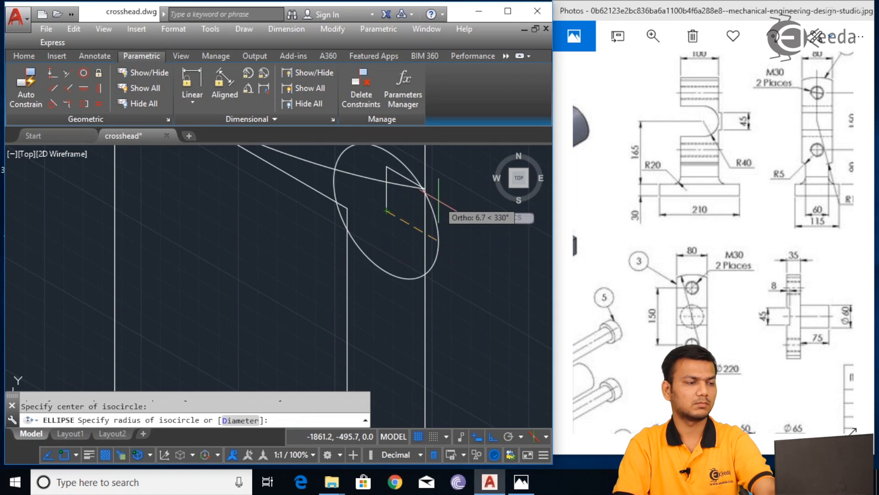
type("5")
key("Return")
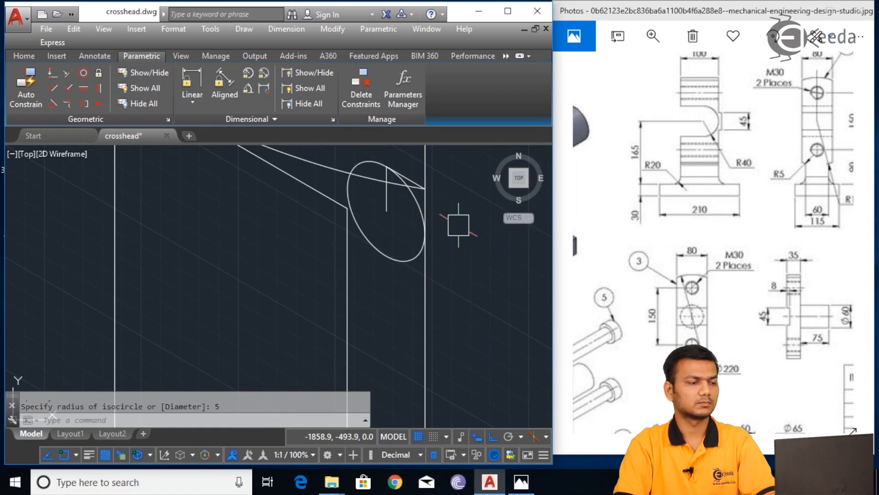
- Erase the new radius-5 isocircle and both of its construction lines
left_click(399, 262)
key("Delete")
left_click(387, 178)
key("Delete")
left_click(404, 169)
key("Delete")
scroll(392, 246, "down", 3)
scroll(392, 246, "up", 2)
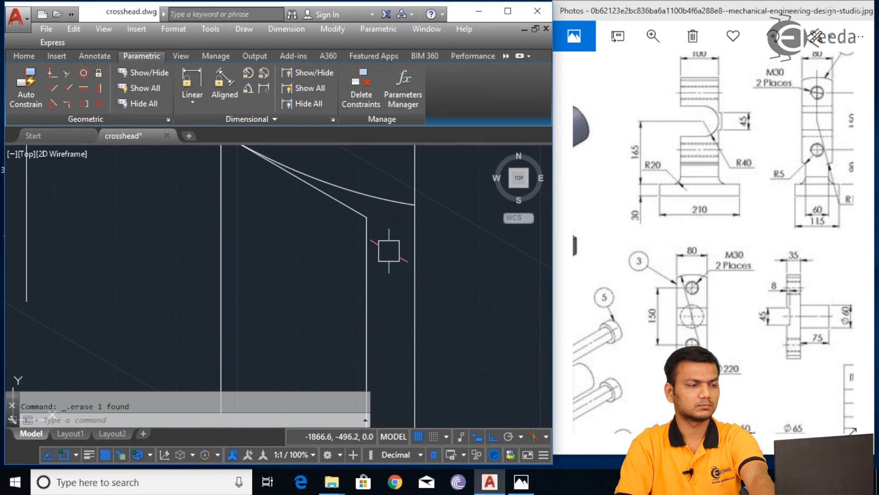
scroll(389, 257, "down", 2)
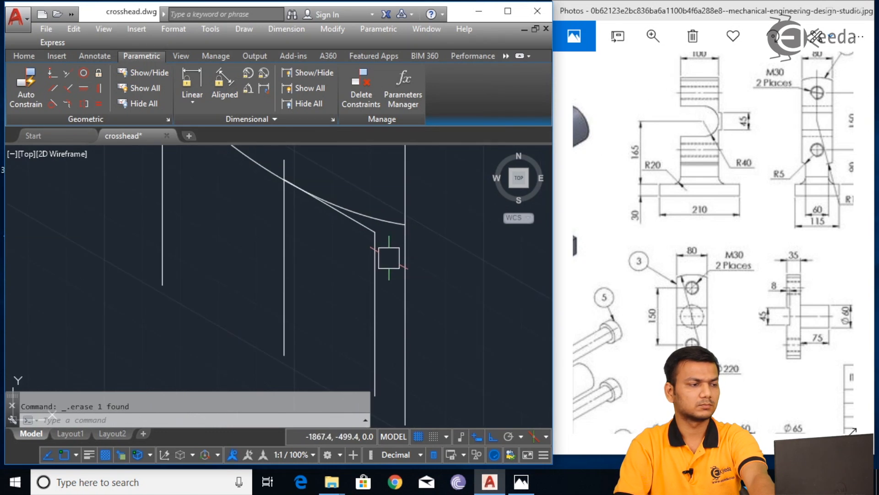
scroll(260, 249, "down", 2)
middle_click_drag(190, 150, 248, 237)
scroll(246, 238, "up", 2)
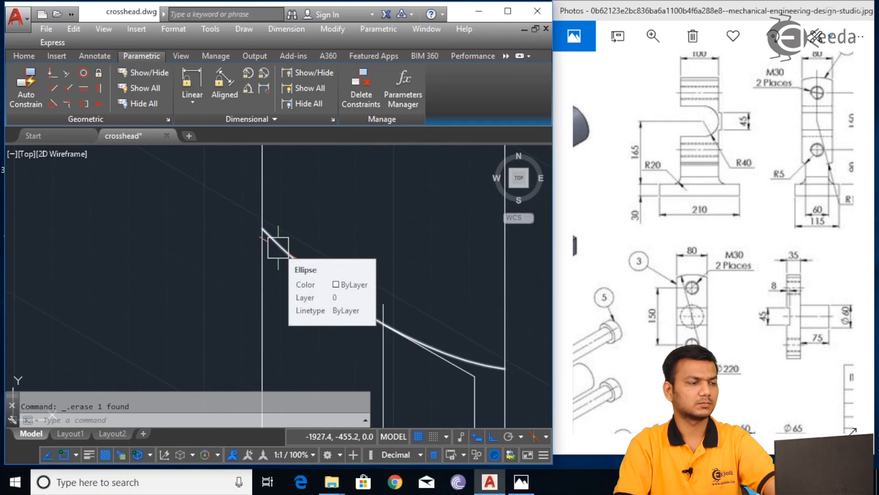
type("l")
key("Return")
key("Escape")
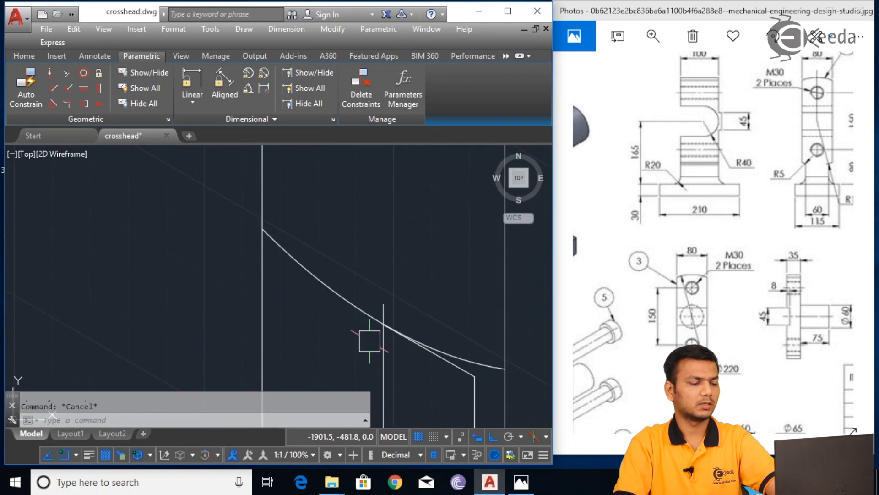
- Draw two lines from the bottom arc's midpoint: 30 units at 150° towards the outer edge, followed by 30 units straight down
middle_click_drag(375, 340, 346, 266)
type("l")
key("Return")
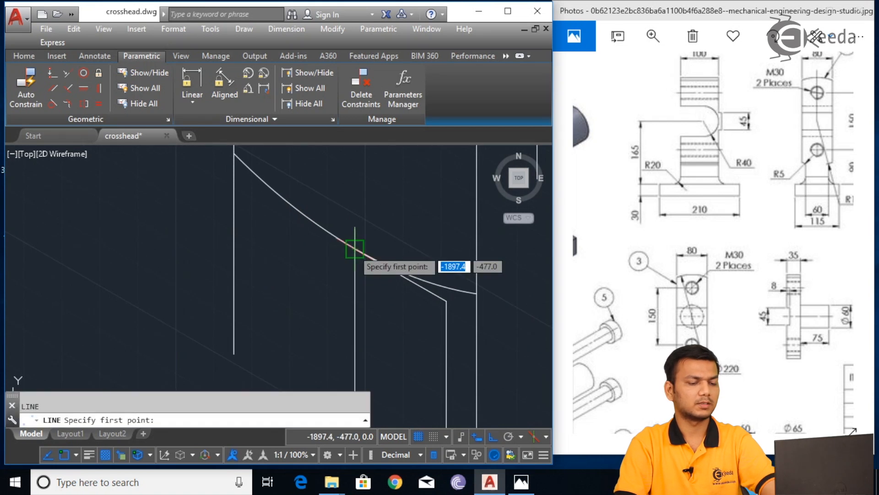
left_click(355, 249)
key("Return")
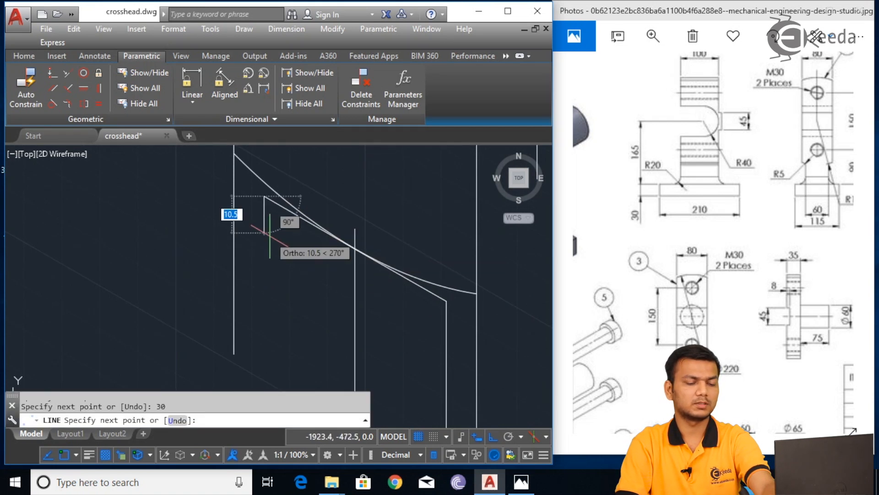
key("Return")
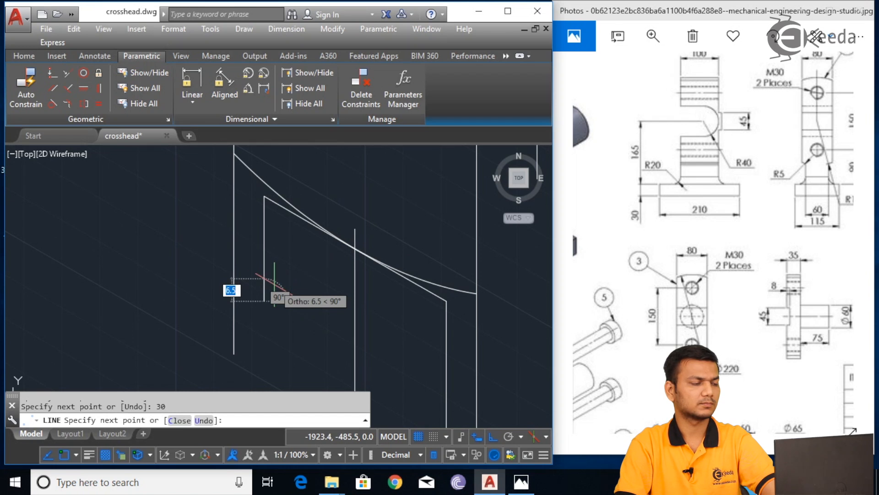
key("Escape")
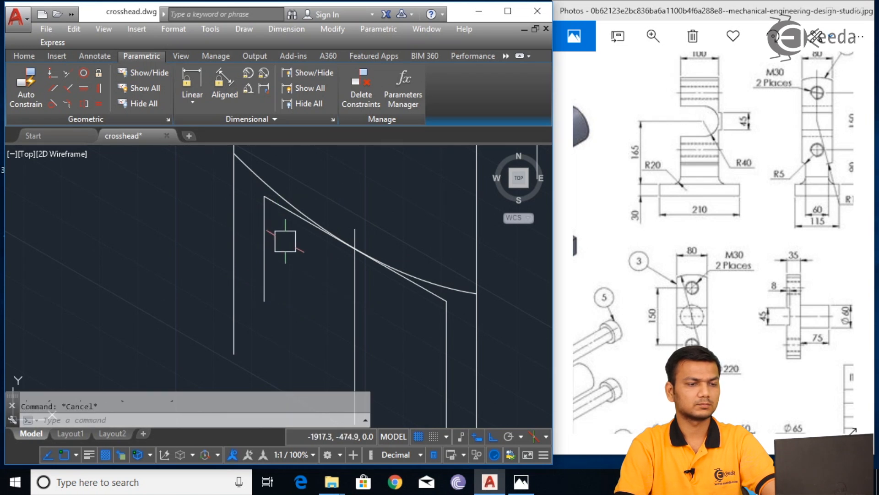
- Draw a short construction line at 150° from the upper corner of the new neck lines towards the block's outer vertical edge
middle_click_drag(255, 216, 265, 240)
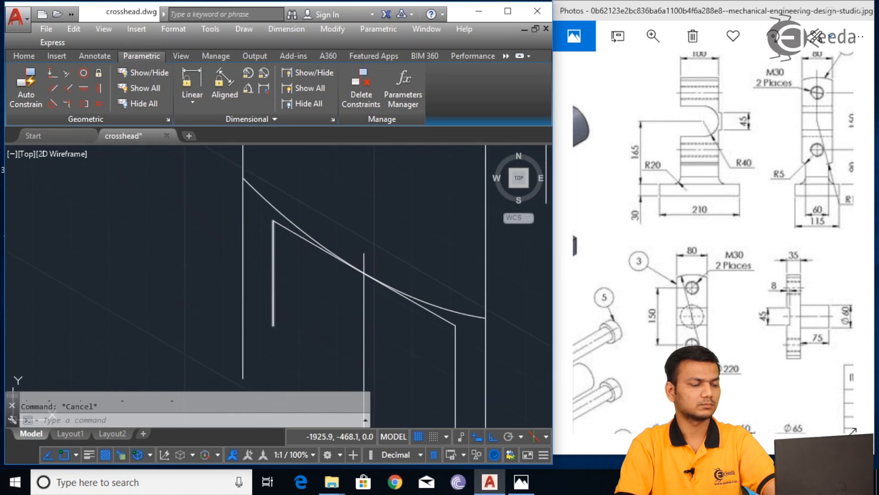
type("l")
key("Return")
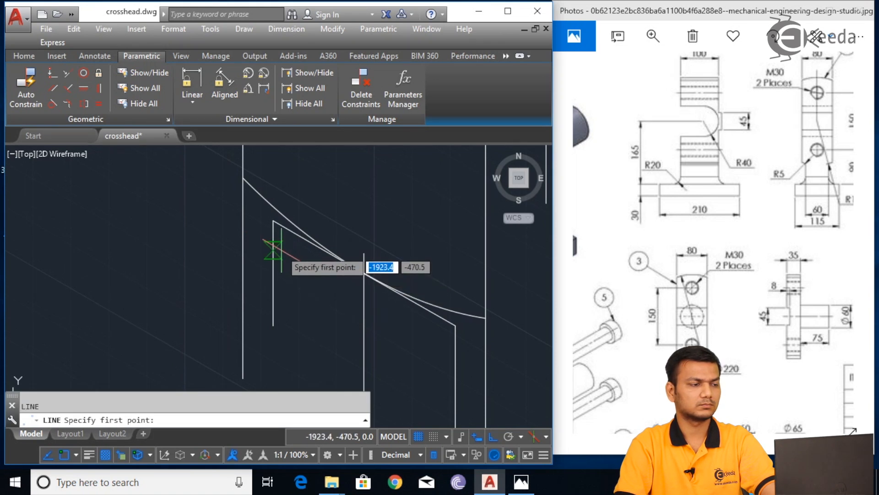
left_click(273, 221)
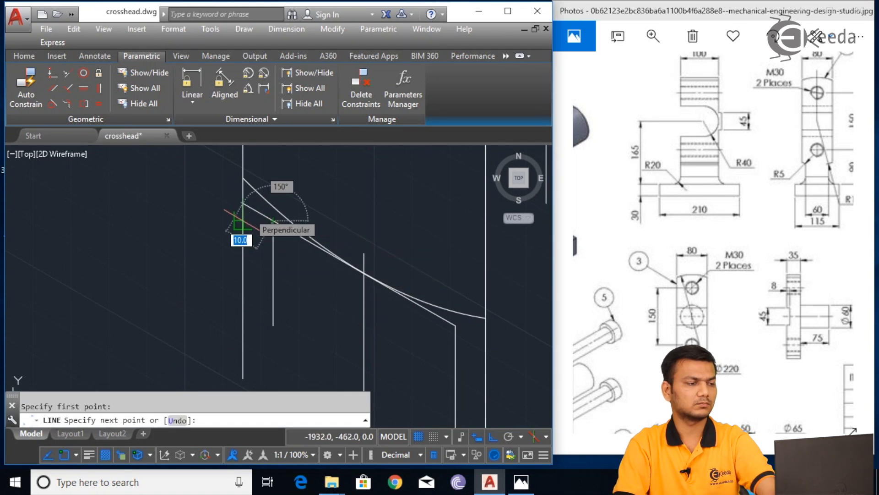
key("Escape")
- Draw a radius-5 isocircle centred on the outer end of the short construction line
type("el")
key("Return")
type("ipse o")
key("Return")
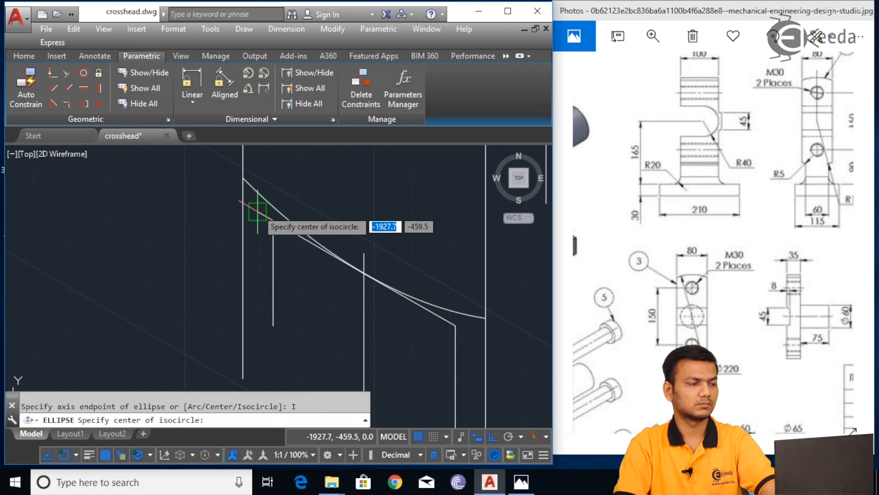
left_click(257, 212)
type("5")
key("Return")
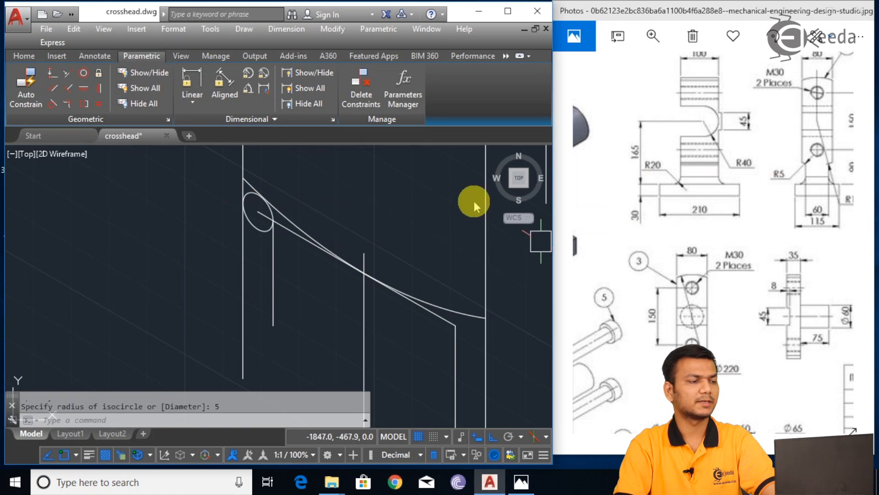
- Trim away the half of the large bottom arc beside the new isocircle, up to the neck's middle line
scroll(279, 192, "up", 5)
scroll(279, 193, "up", 2)
scroll(257, 192, "down", 4)
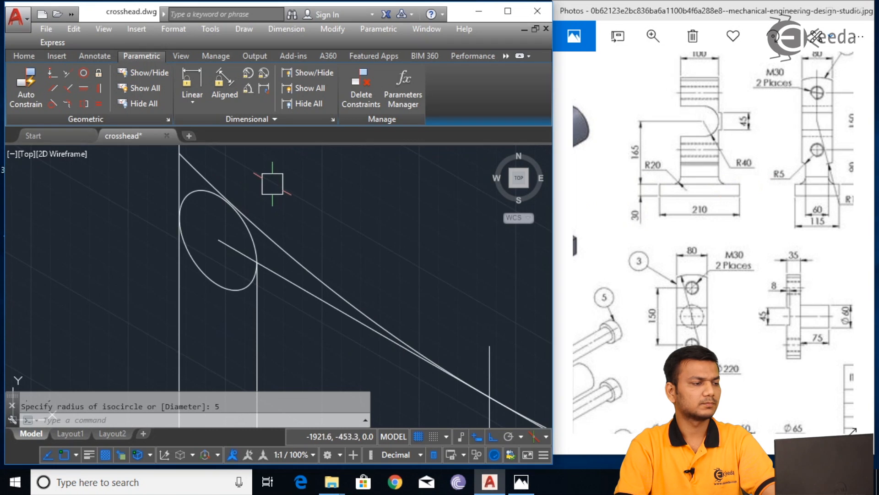
scroll(273, 184, "down", 2)
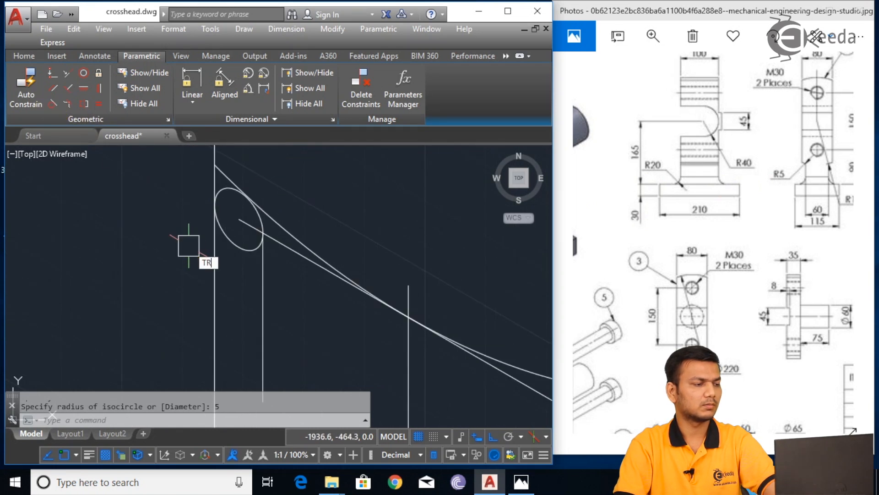
key("Return")
scroll(219, 188, "up", 3)
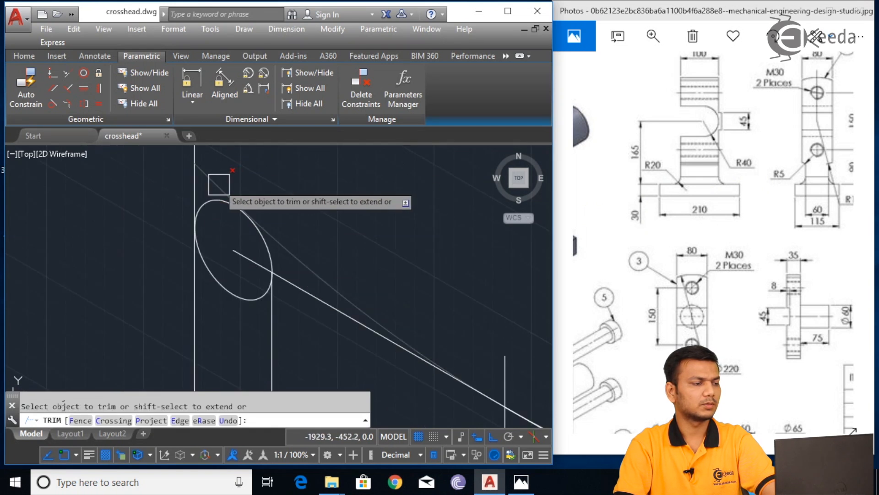
scroll(308, 167, "up", 2)
scroll(235, 266, "down", 3)
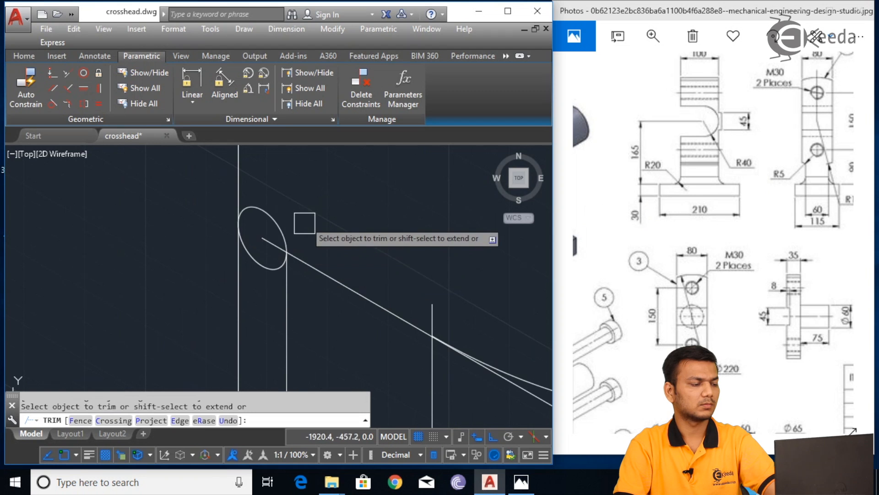
key("Escape")
- Draw a line at 150° from the isocircle's upper tangent point, extending past the block's outer vertical edge
type("l")
key("Return")
scroll(258, 210, "up", 1)
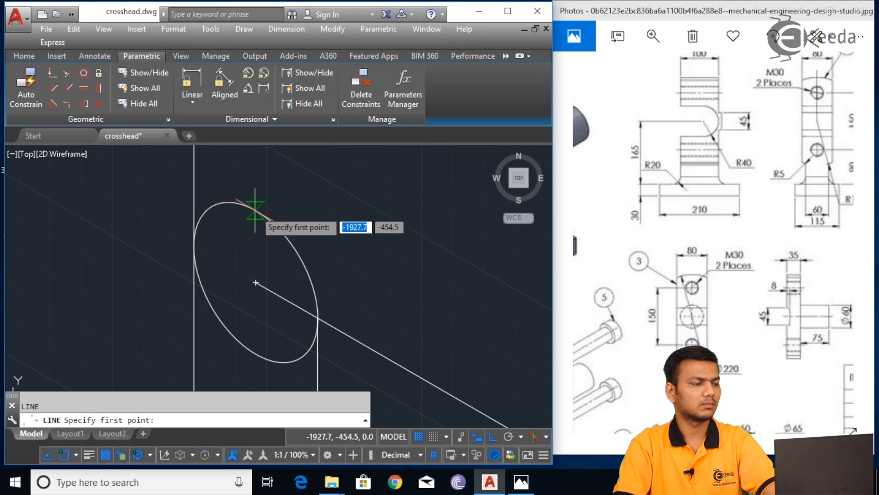
left_click(255, 211)
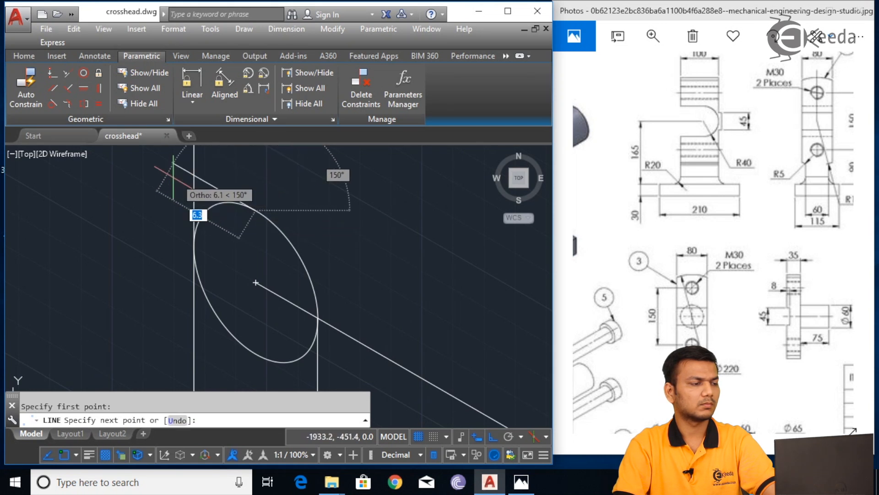
left_click(166, 160)
right_click(167, 160)
left_click(194, 183)
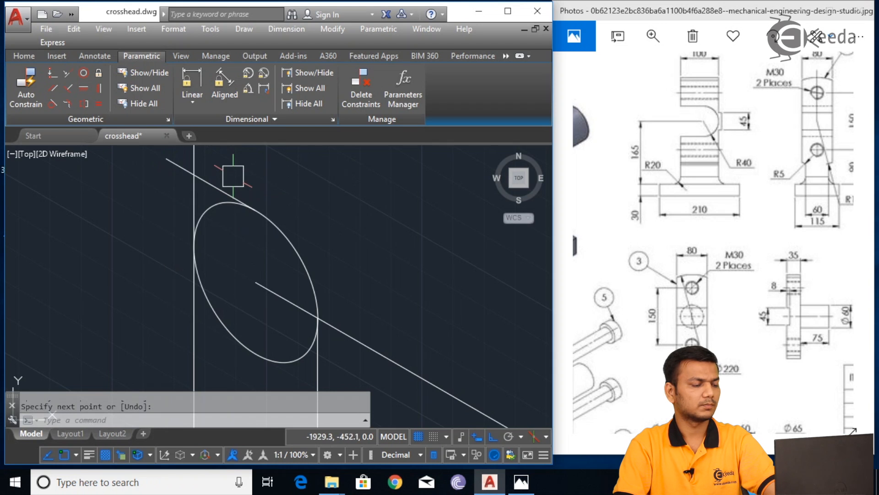
- Trim the vertical edge below the tangent line and the isocircle down to its rounding arc, and erase the leftover lower edge segment
type("tr")
key("Return")
key("Return")
left_click(186, 202)
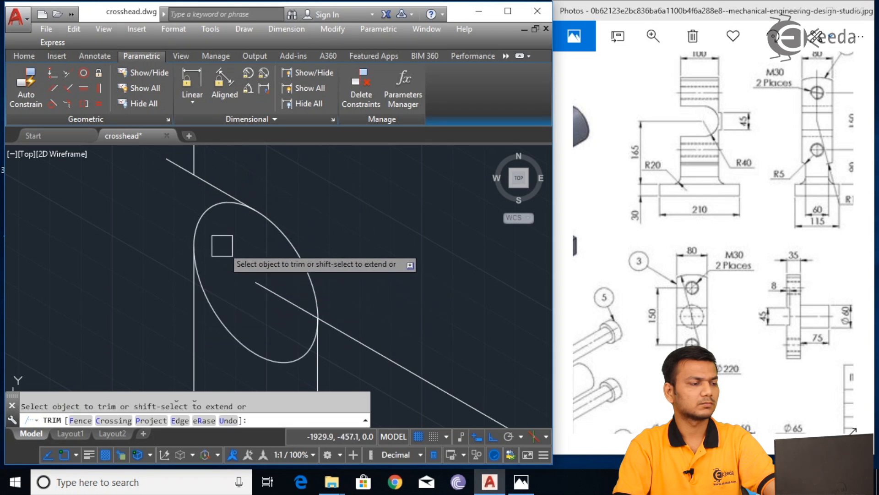
left_click(200, 234)
scroll(214, 298, "down", 2)
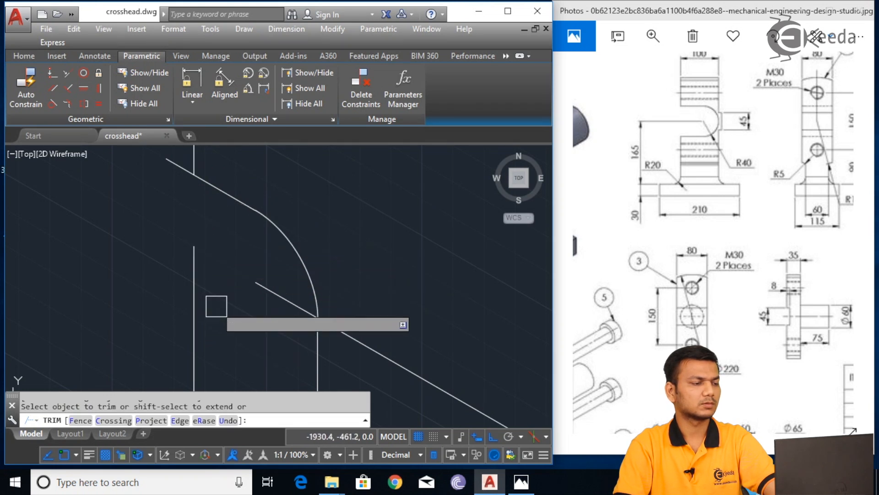
key("Escape")
left_click(220, 330)
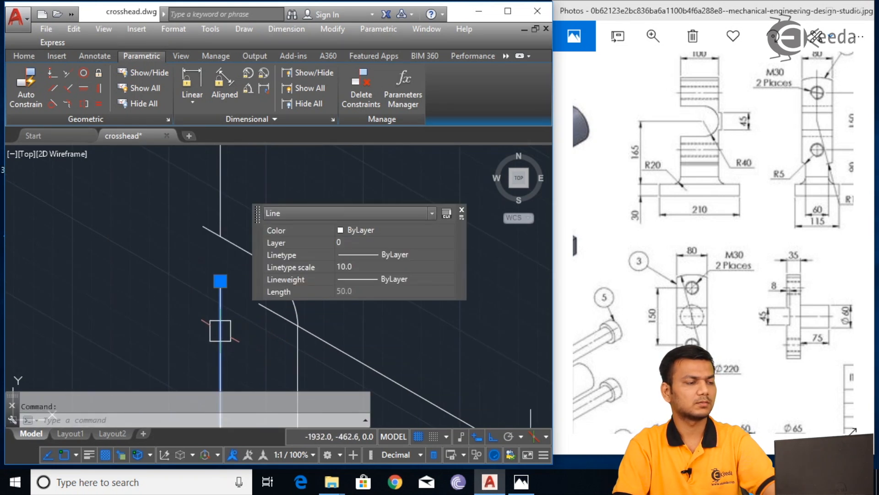
key("Delete")
- Trim the tangent line's overhang beyond the block's vertical edge
scroll(305, 324, "up", 4)
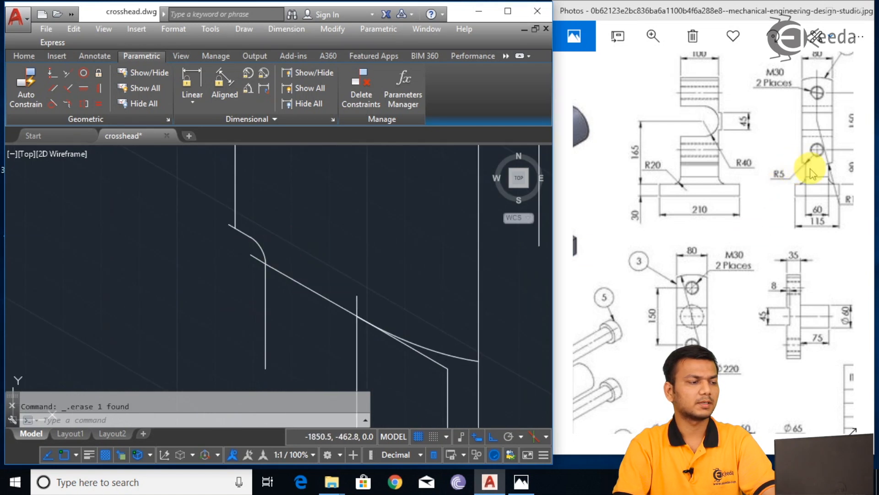
scroll(200, 243, "up", 2)
left_click(242, 223)
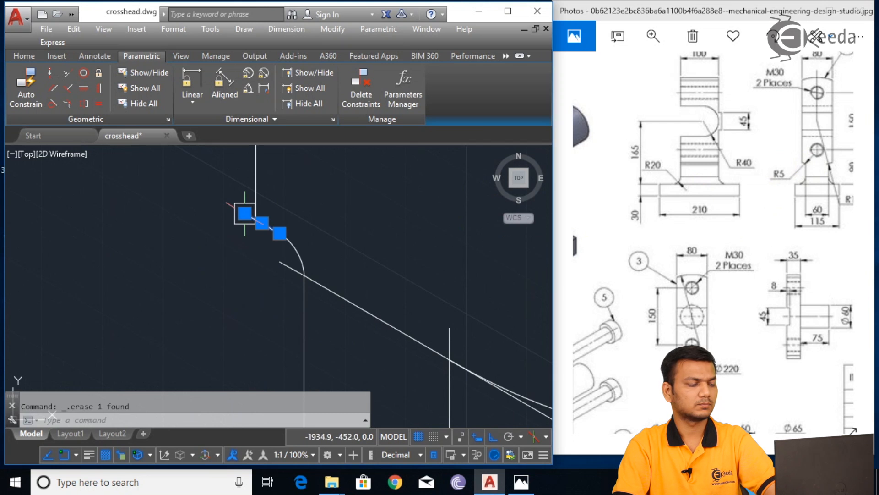
key("Escape")
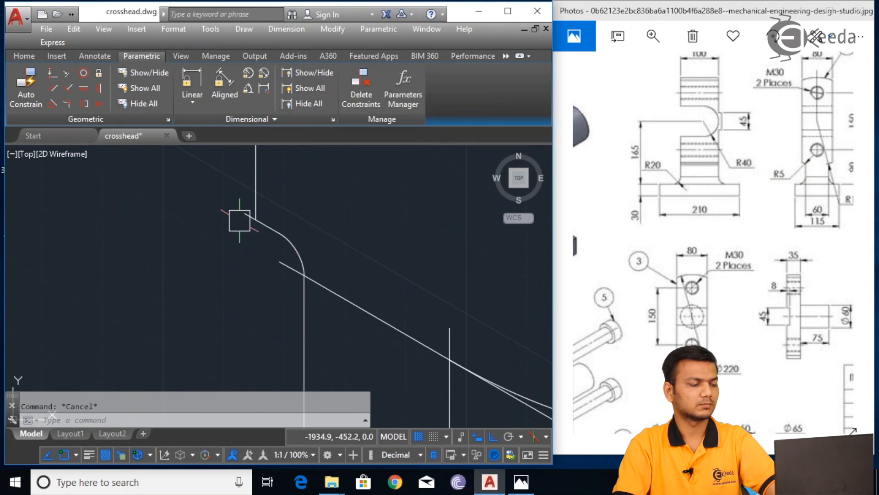
type("tr")
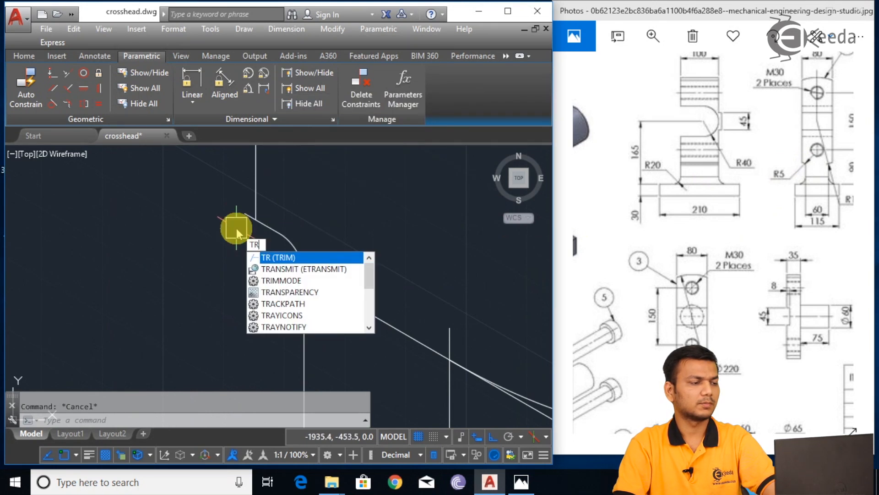
key("Return")
key("Escape")
scroll(321, 249, "down", 3)
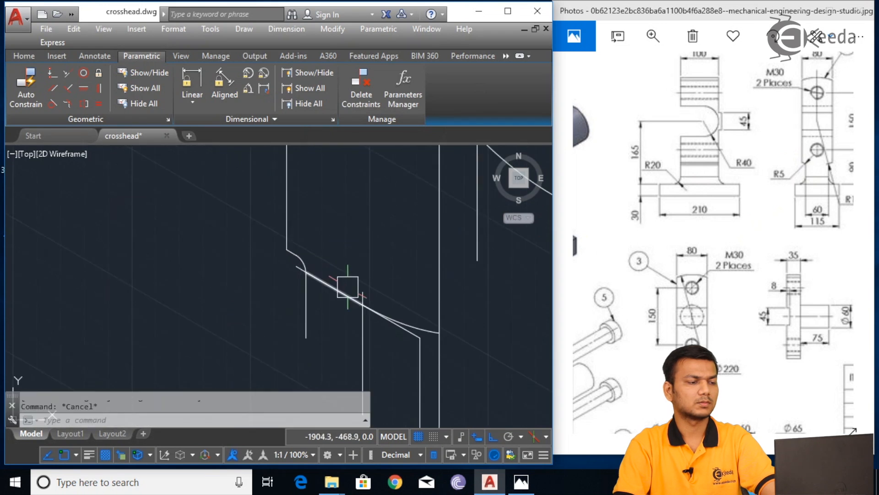
- Draw a short construction line at 330° from the neck's other top corner towards the block's nearby vertical edge
scroll(365, 285, "up", 2)
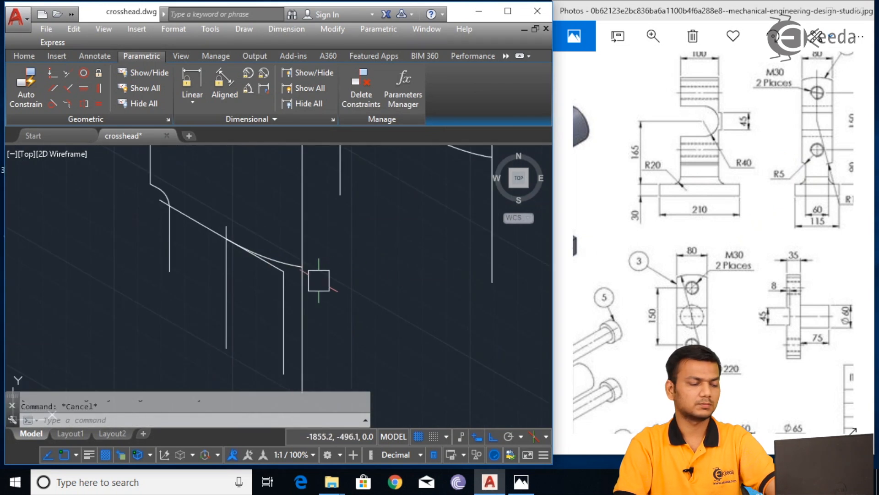
type("l")
key("Return")
scroll(293, 275, "up", 4)
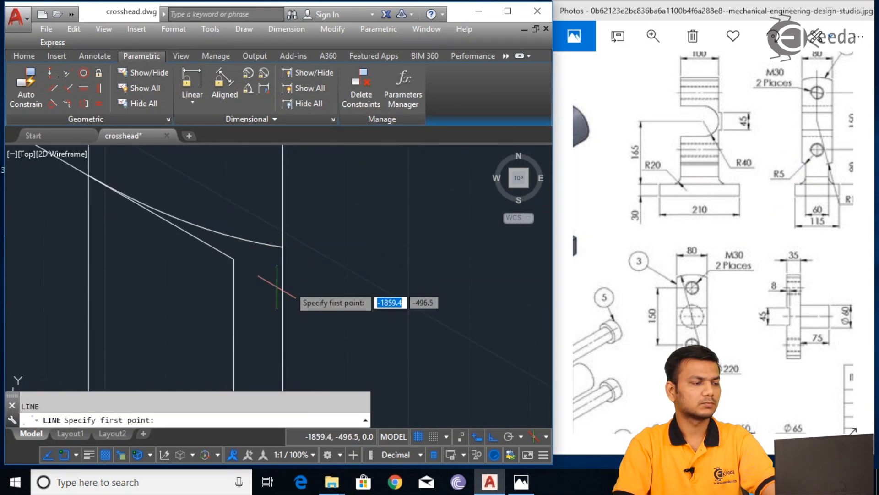
left_click(234, 259)
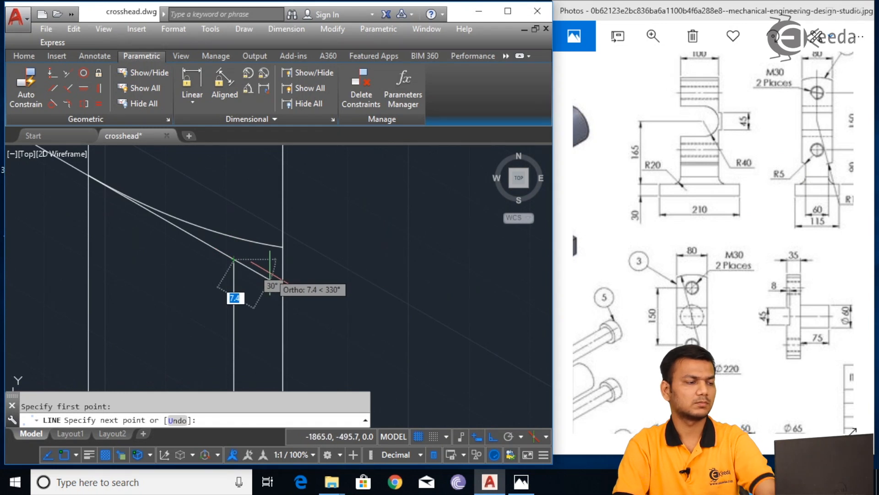
left_click(270, 276)
key("Escape")
- Draw a radius-5 isocircle centred on the outer end of the 330° construction line
type("el")
key("Return")
type("i")
key("Return")
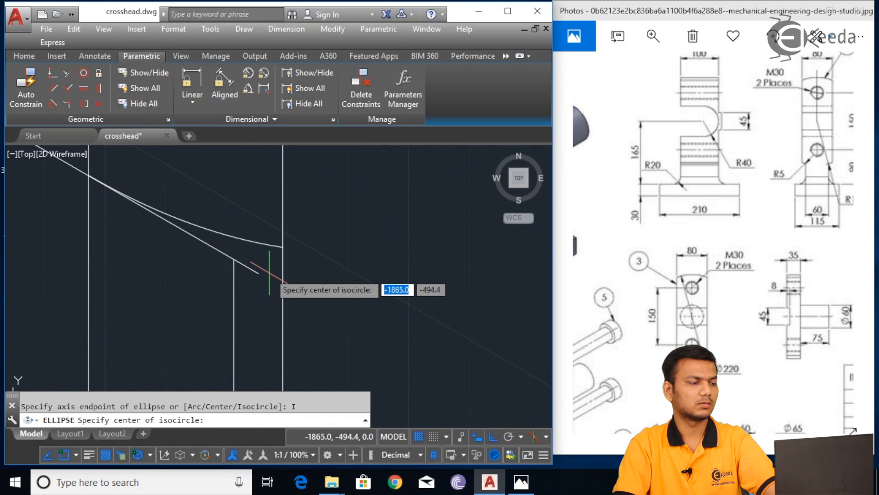
left_click(259, 273)
type("5")
key("Return")
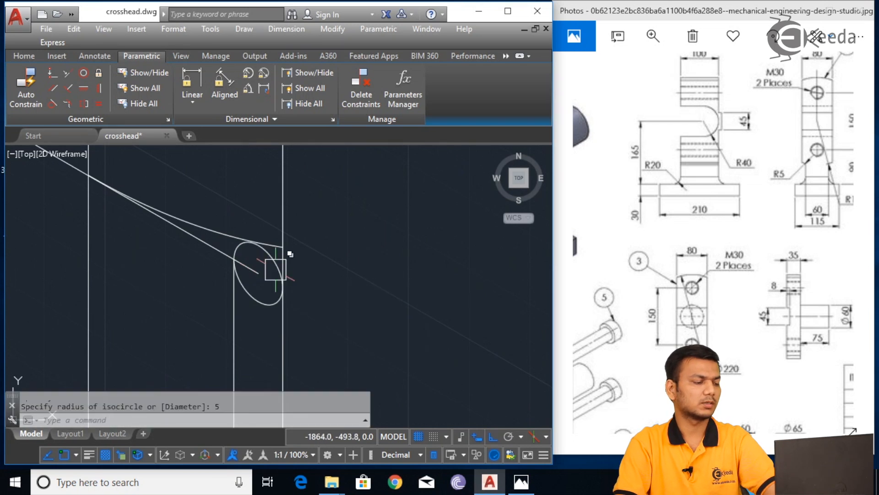
- Erase the remaining half of the large bottom arc above the second isocircle
scroll(293, 243, "up", 2)
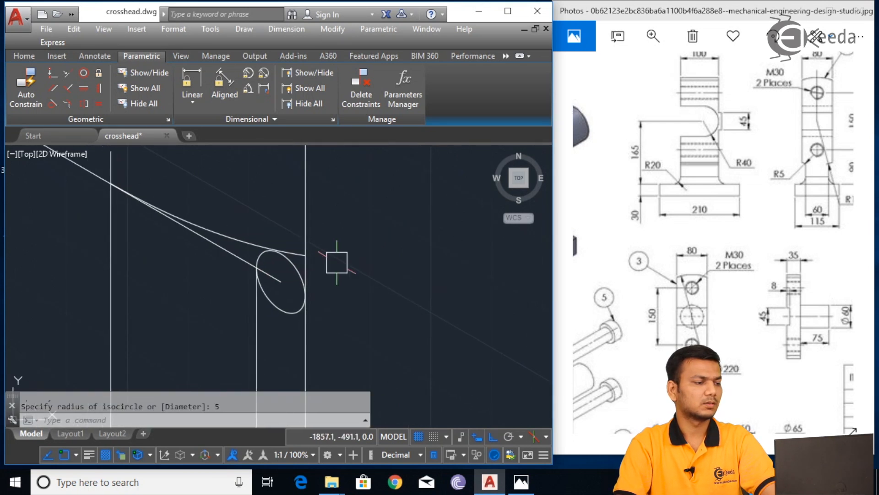
left_click(213, 239)
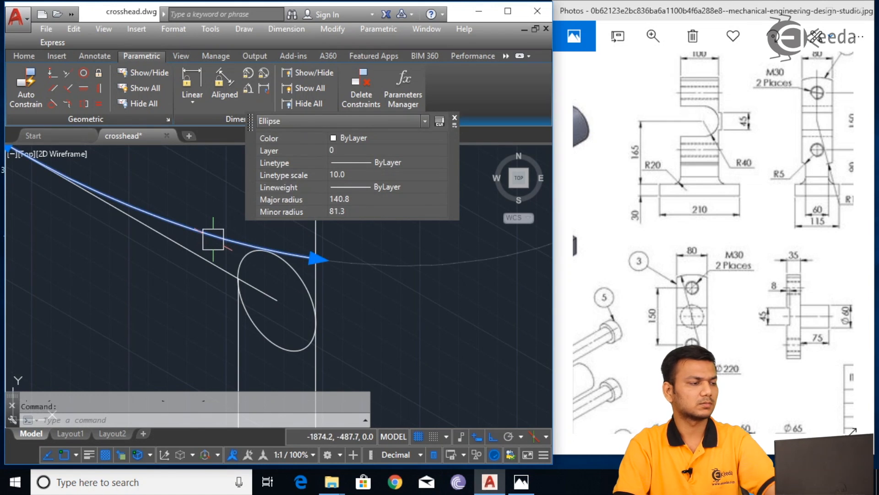
key("Delete")
- Draw a tangent line at 330° from the upper side of the second radius-5 isocircle past the block's vertical edge
scroll(242, 246, "down", 3)
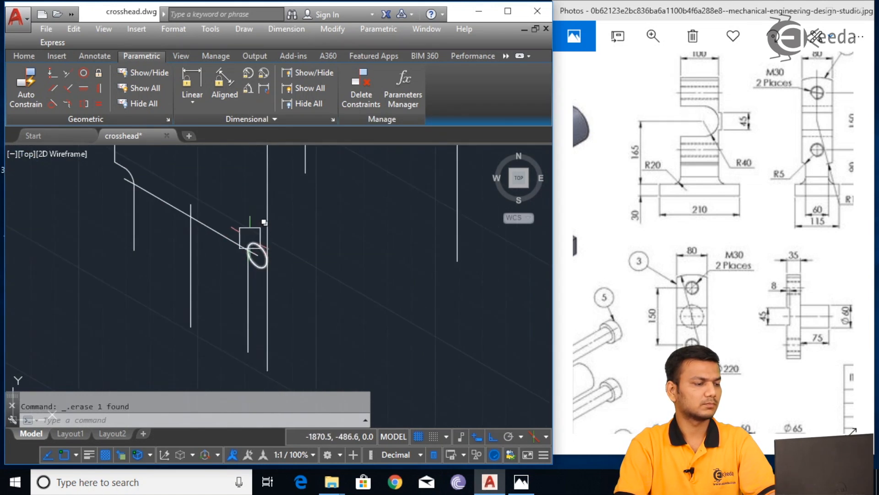
scroll(270, 229, "up", 2)
scroll(273, 286, "up", 2)
type("l")
key("Return")
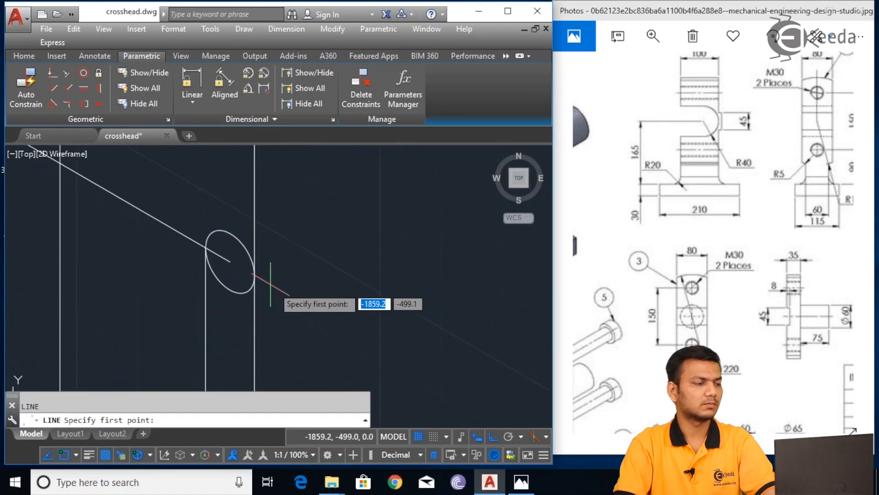
left_click(231, 233)
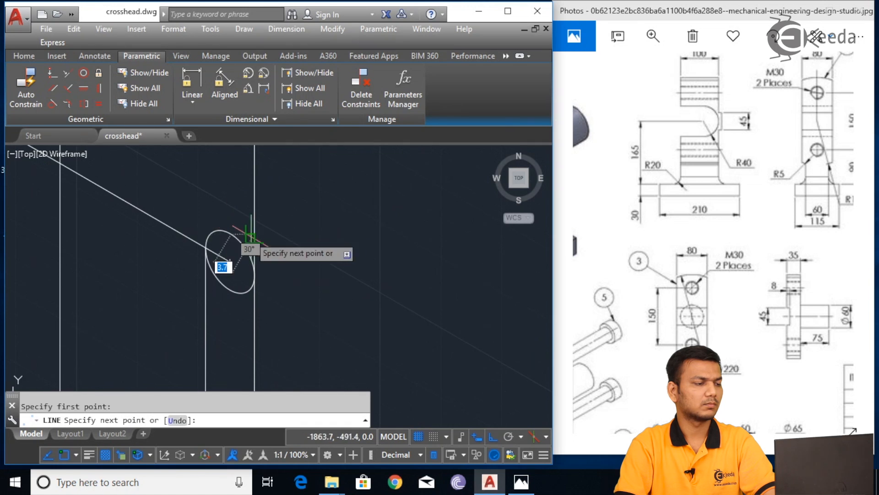
left_click(282, 247)
right_click(286, 250)
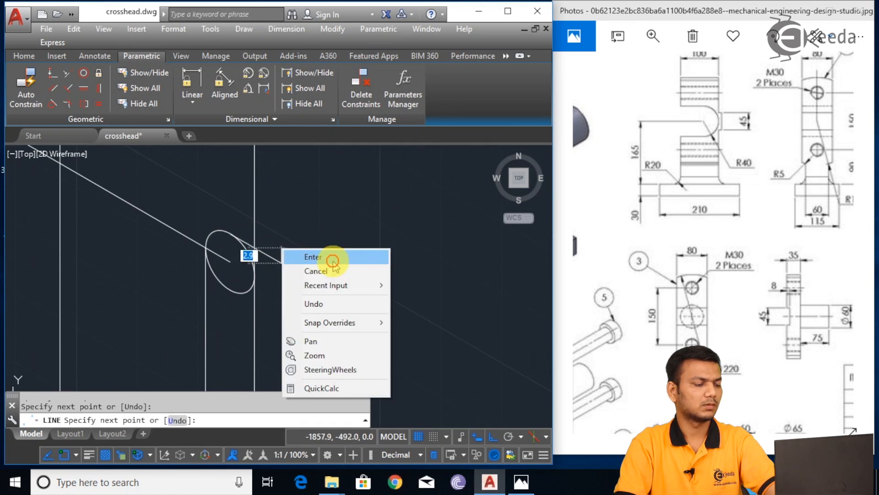
left_click(330, 254)
- Trim the tangent line's overhang beyond the block's vertical edge and the isocircle's lower portion, keeping only its rounded upper arc
type("T")
key("Return")
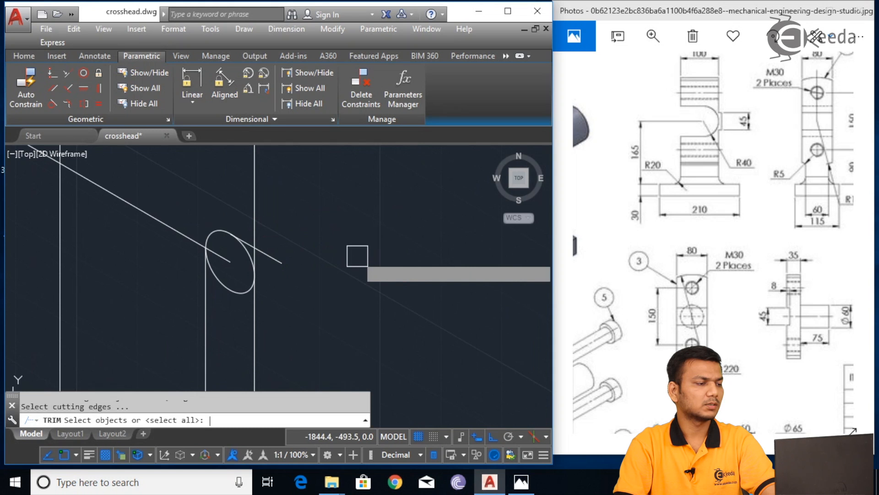
key("Return")
scroll(293, 268, "up", 4)
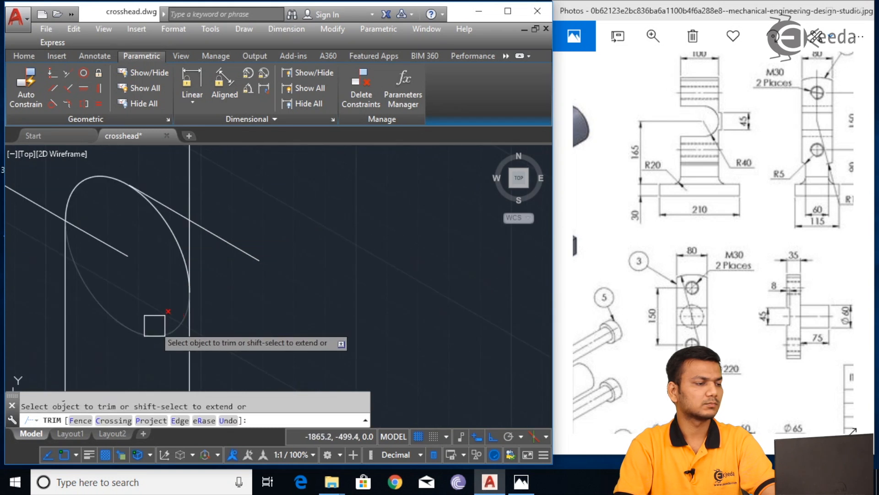
left_click(242, 248)
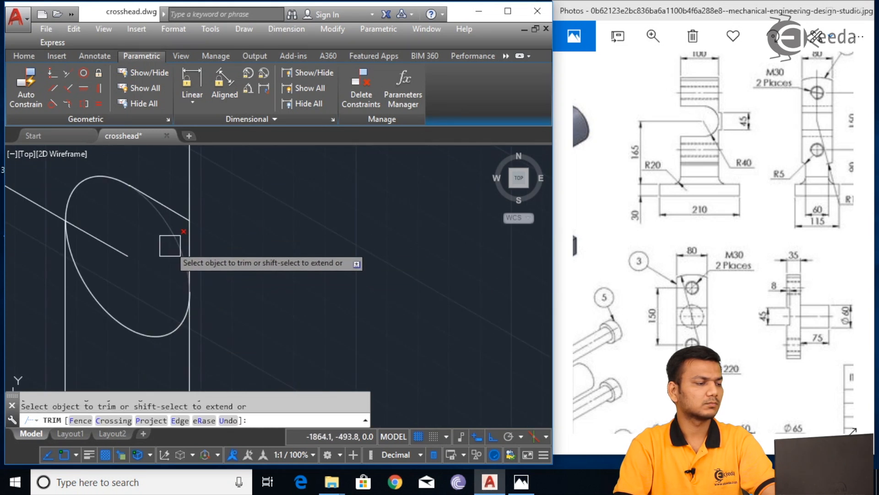
left_click(171, 332)
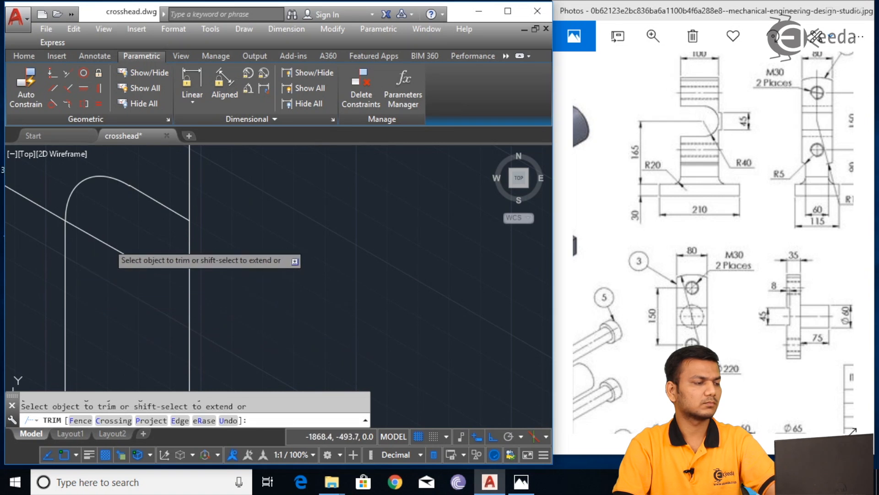
key("Escape")
- Try to trim the block's vertical edge below its junction with the tangent line
scroll(315, 251, "down", 4)
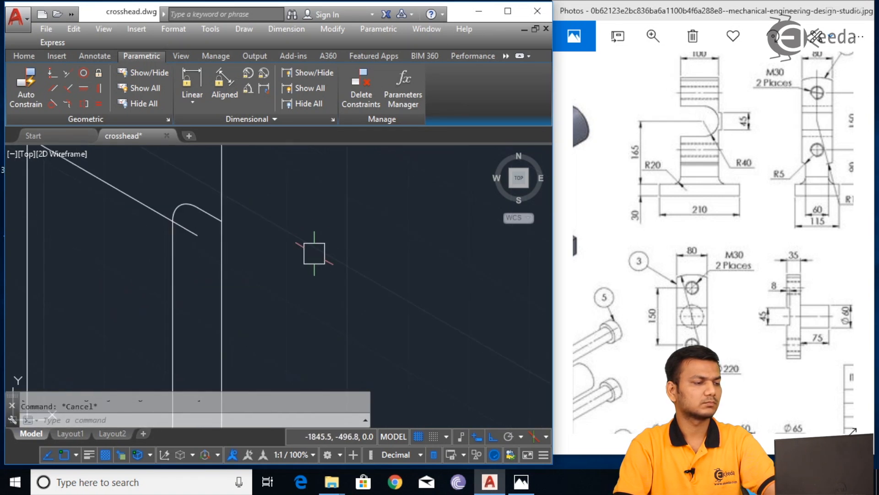
type("tr")
key("Return")
key("Return")
left_click(298, 262)
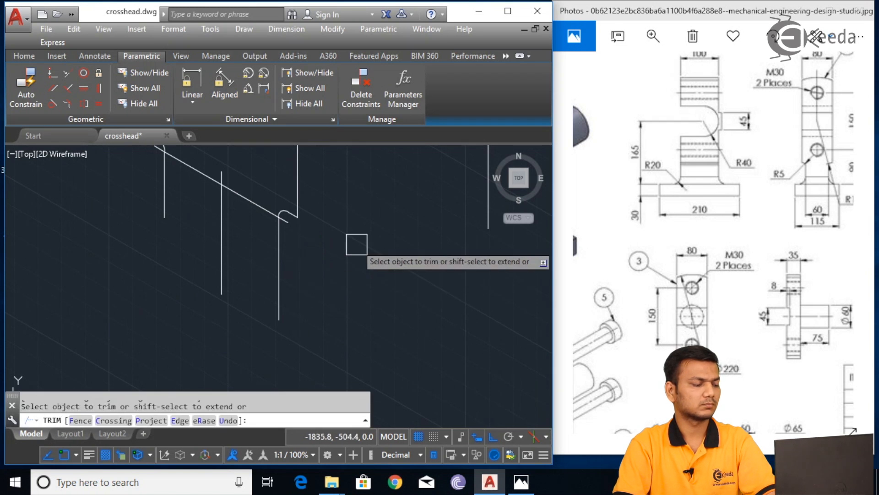
key("Escape")
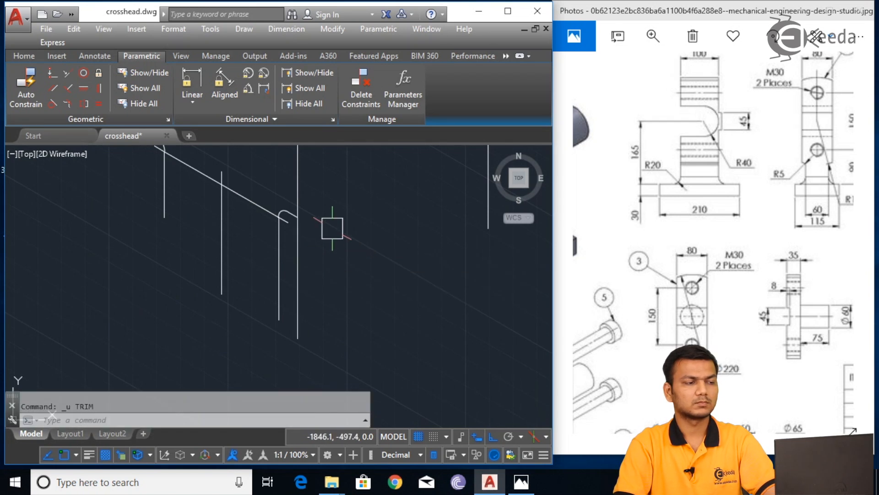
middle_click_drag(335, 237, 360, 266)
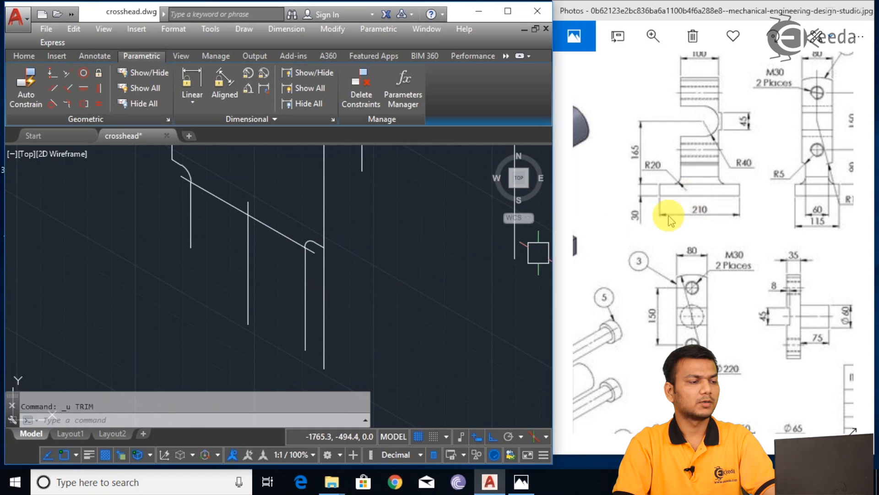
- Replace the neck's vertical edge under the second rounding with a 30-unit line straight down from the arc's end
left_click(305, 299)
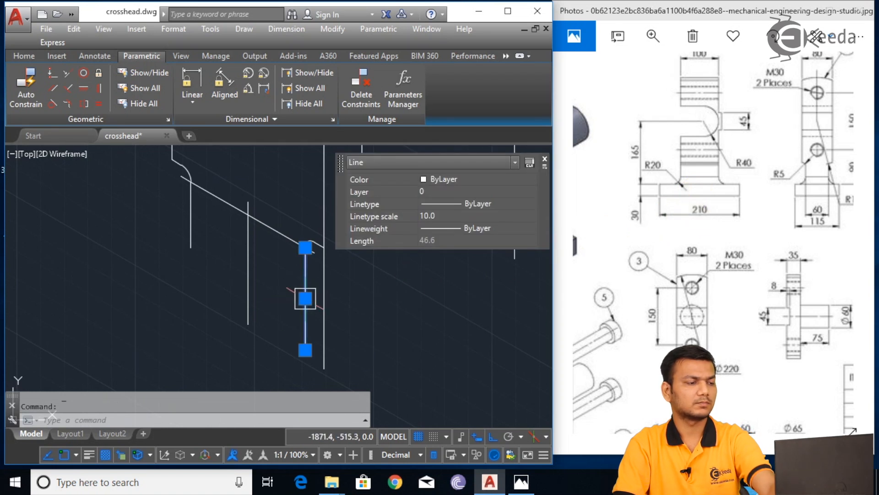
key("Delete")
type("l")
key("Return")
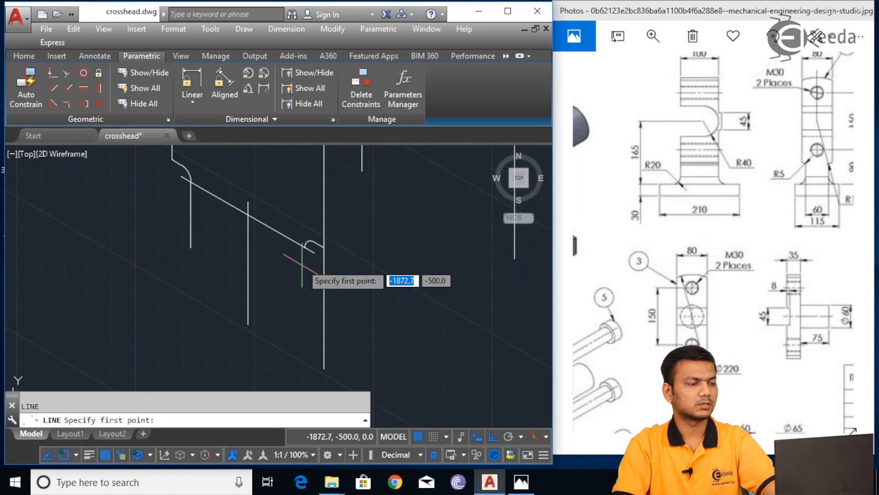
left_click(313, 250)
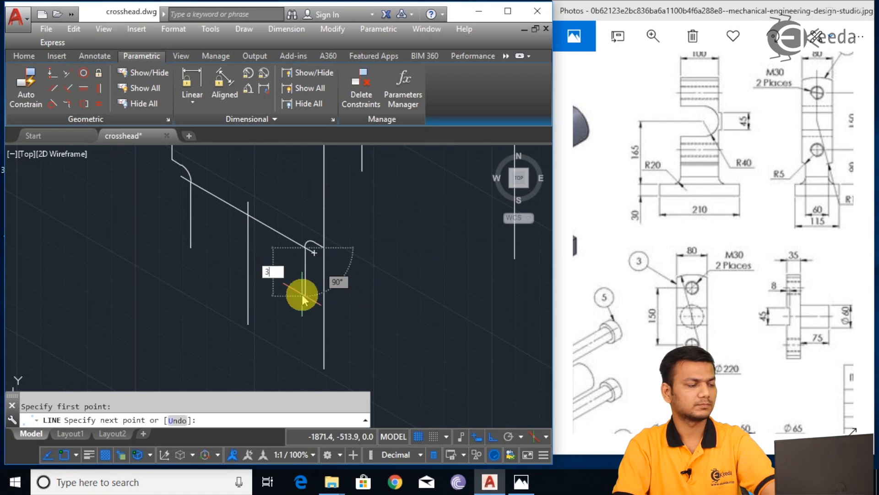
type("30")
key("Return")
key("Escape")
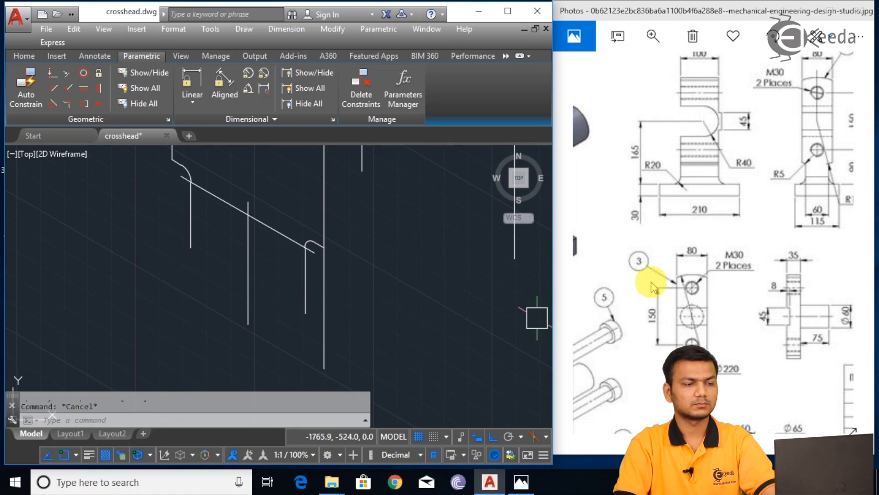
- Draw a line about 145 long at 30° from the lower end of the neck's 30-unit edge, using the top isoplane
left_click_drag(645, 291, 781, 167)
left_click_drag(671, 314, 667, 284)
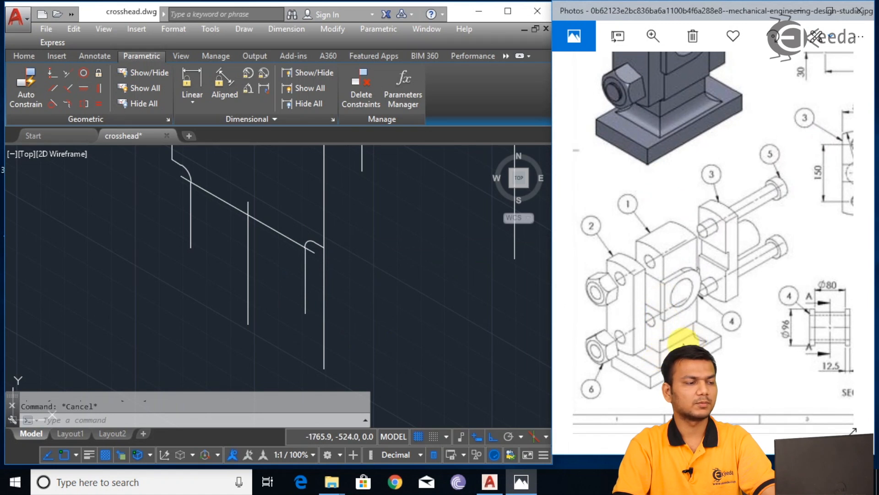
left_click(402, 305)
scroll(412, 311, "down", 4)
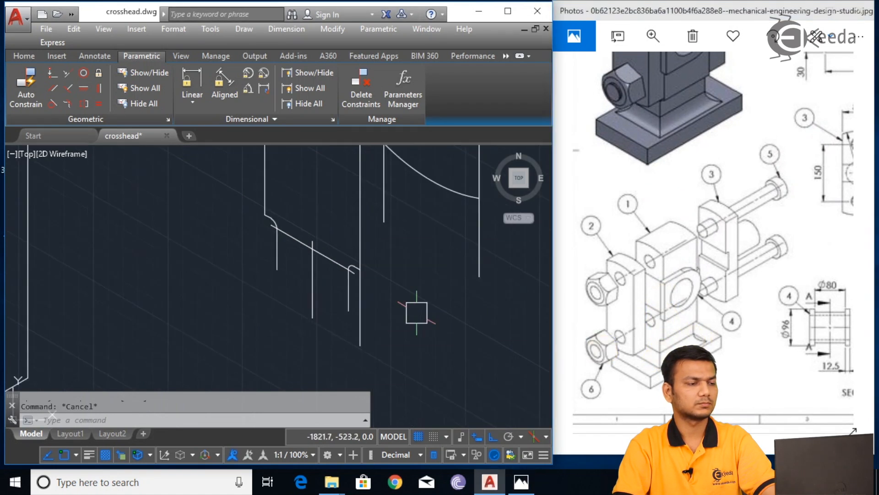
scroll(387, 337, "up", 2)
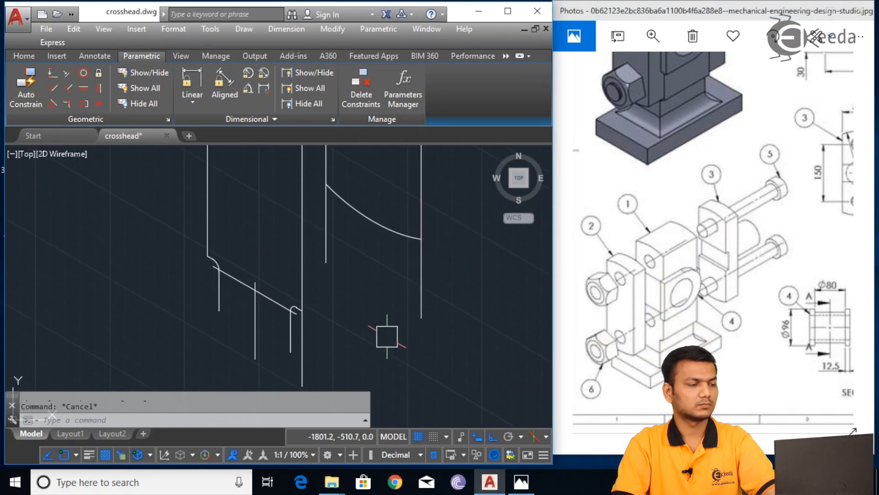
type("l")
key("Return")
left_click(257, 352)
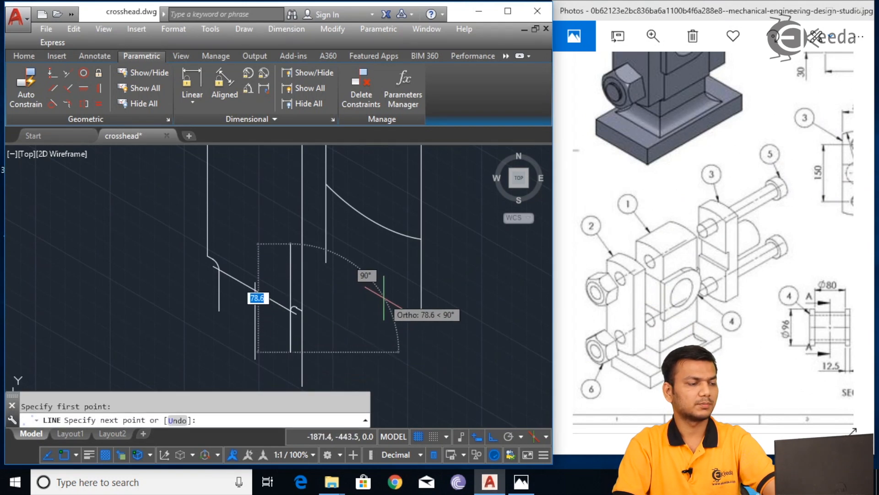
key("F5")
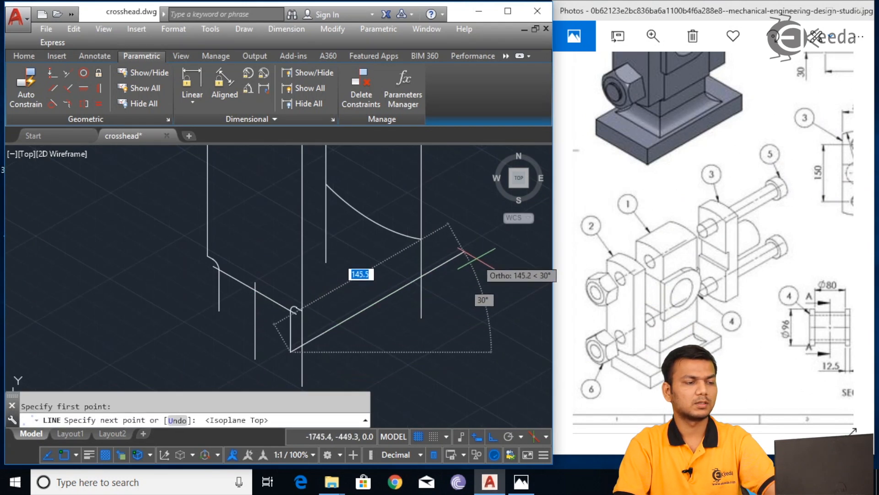
left_click(465, 252)
right_click(476, 259)
left_click(508, 267)
middle_click_drag(400, 361, 396, 316)
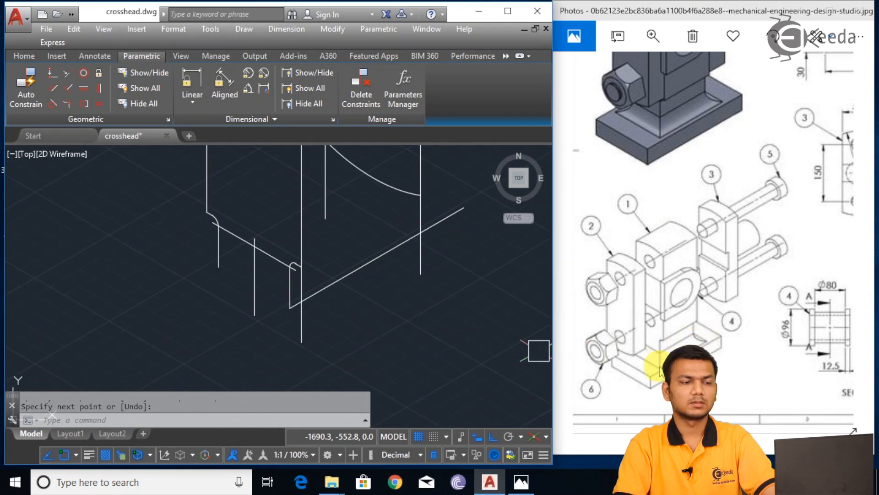
- Check the neck-to-base area in the reference image and draw a 20-unit line at 330° from the neck edge's lower end
left_click_drag(774, 271, 711, 287)
left_click_drag(742, 261, 695, 259)
left_click_drag(726, 125, 711, 175)
left_click_drag(665, 265, 680, 248)
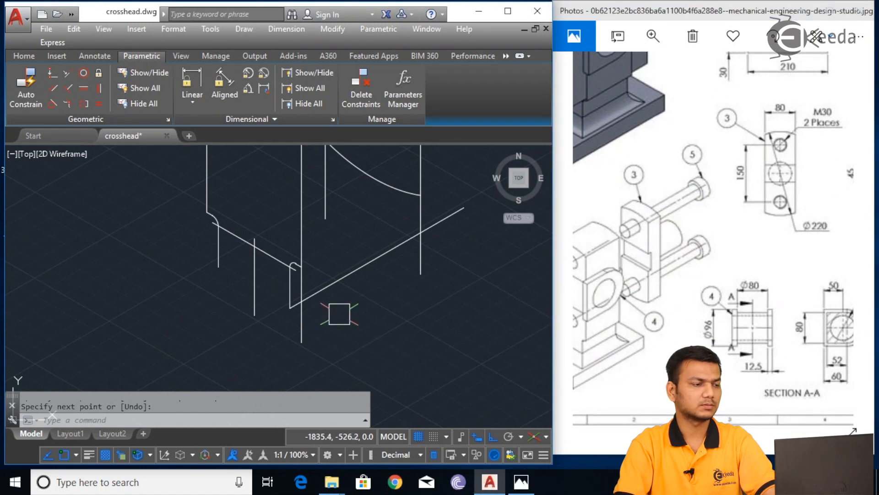
middle_click_drag(328, 324, 356, 306)
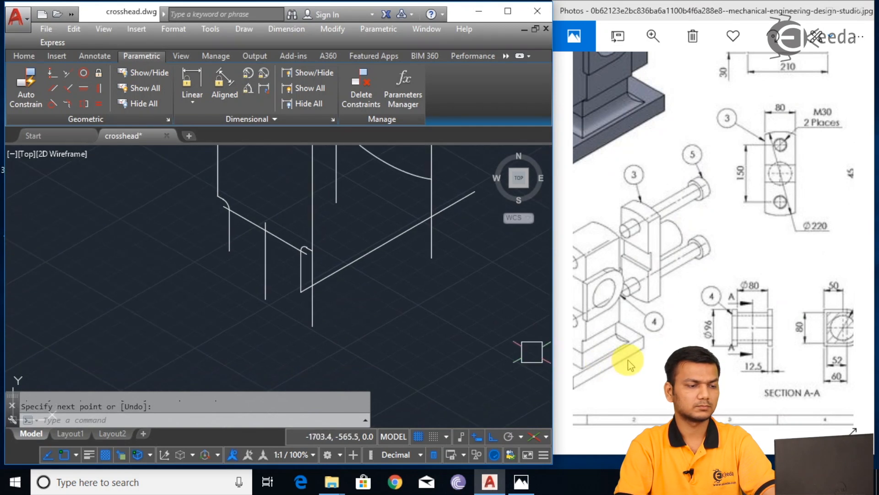
left_click_drag(628, 359, 654, 323)
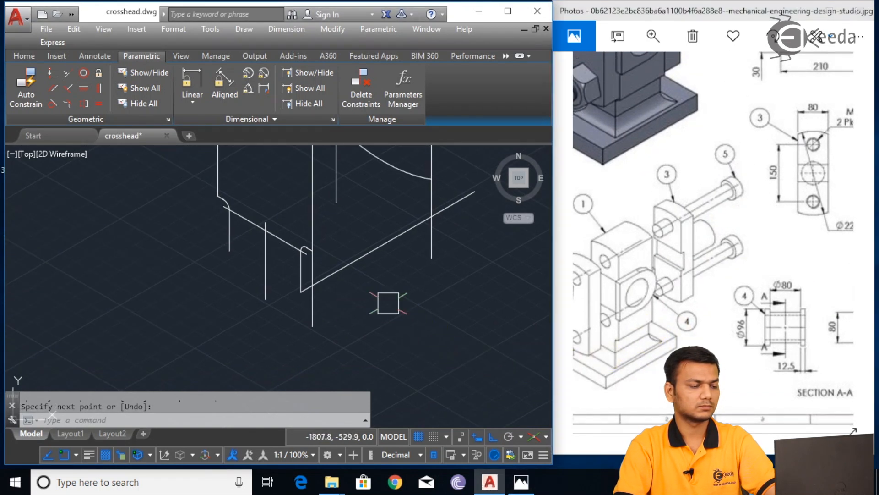
scroll(366, 299, "up", 2)
key("Return")
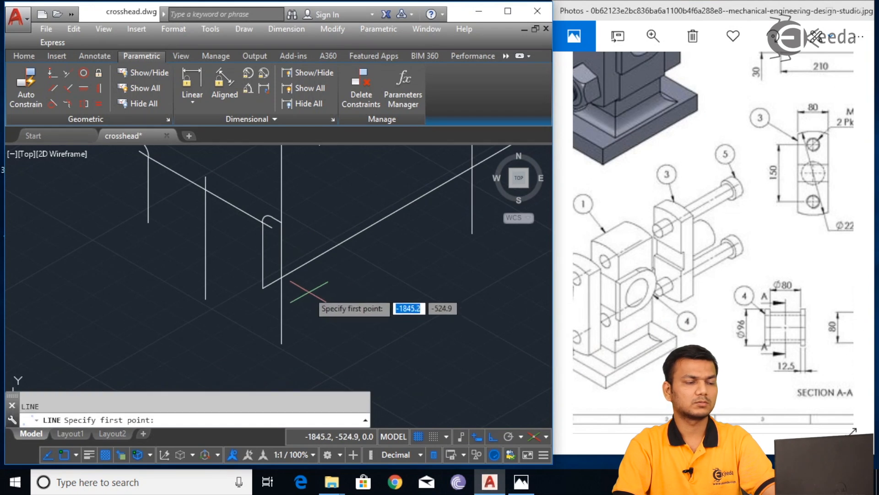
left_click(262, 287)
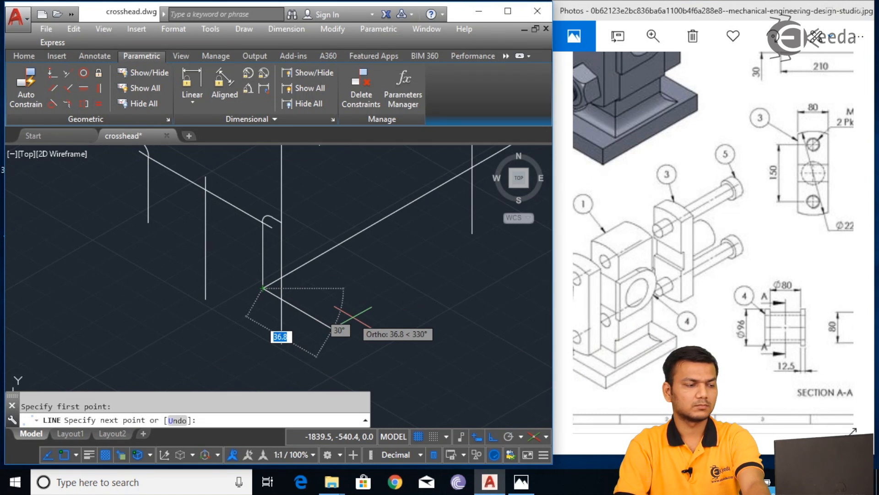
type("20")
key("Return")
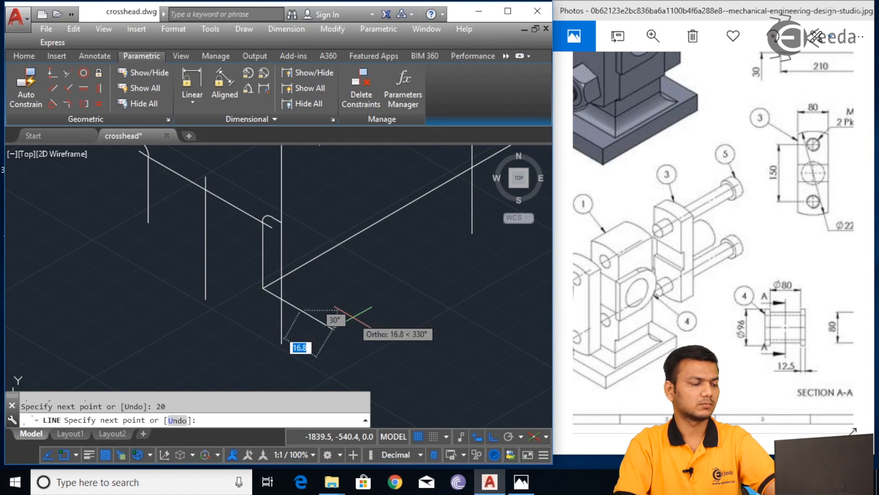
key("Escape")
- Draw a radius-20 isocircle in the left isoplane, centred on the outer end of the 20-unit line
type("EL")
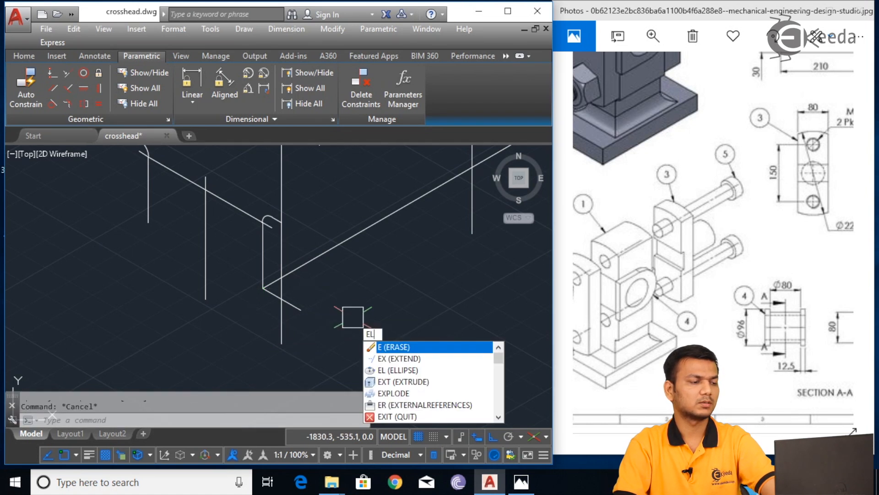
key("Return")
type("I")
key("Return")
left_click(301, 311)
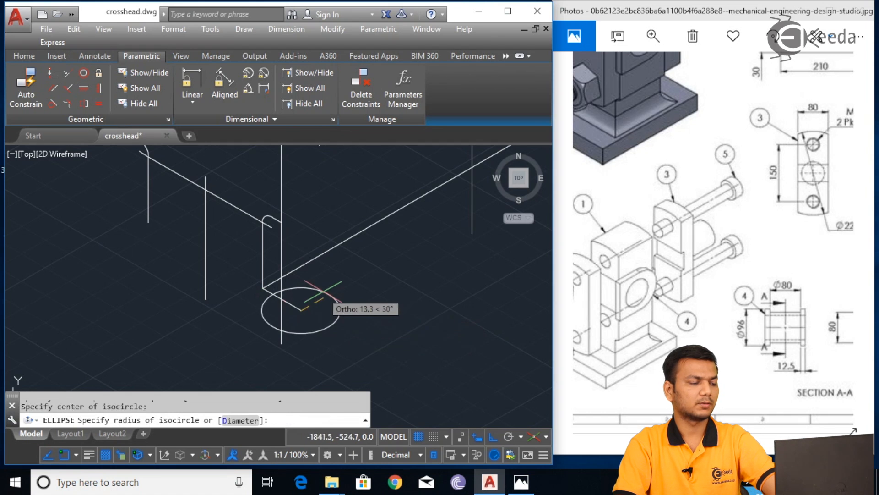
key("F5")
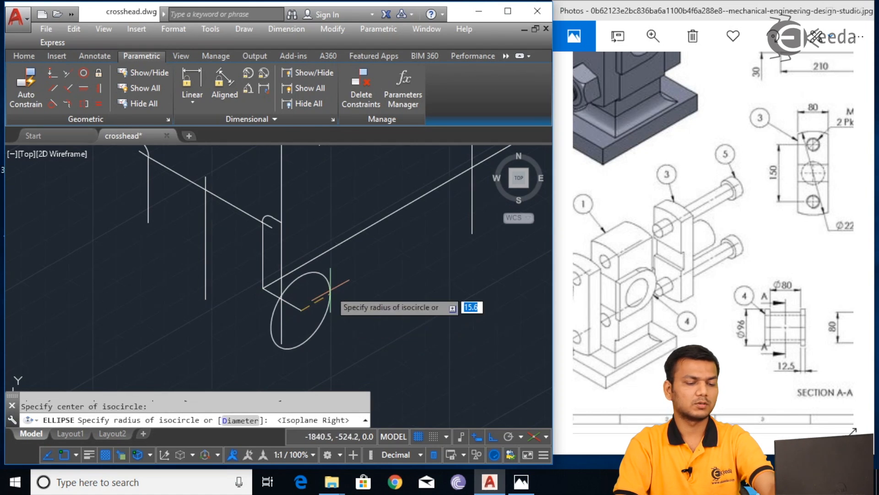
key("F5")
key("Return")
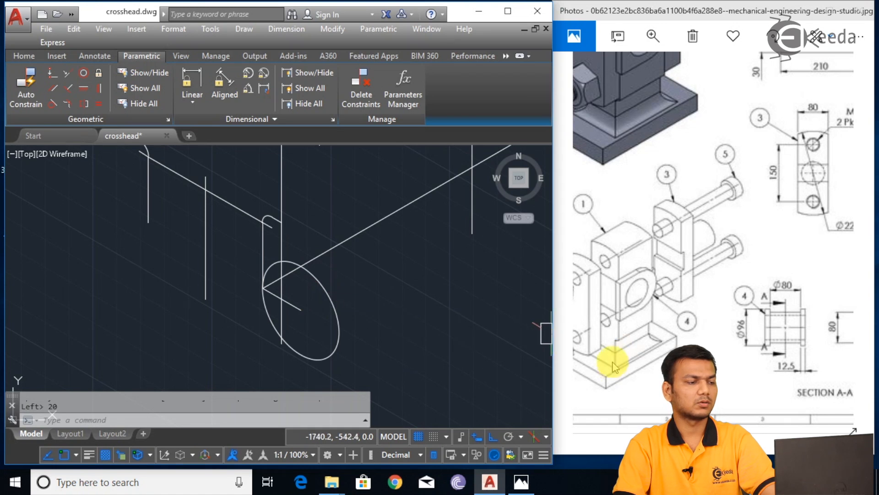
- Erase the radius-20 isocircle and its 20-unit construction line
left_click(331, 312)
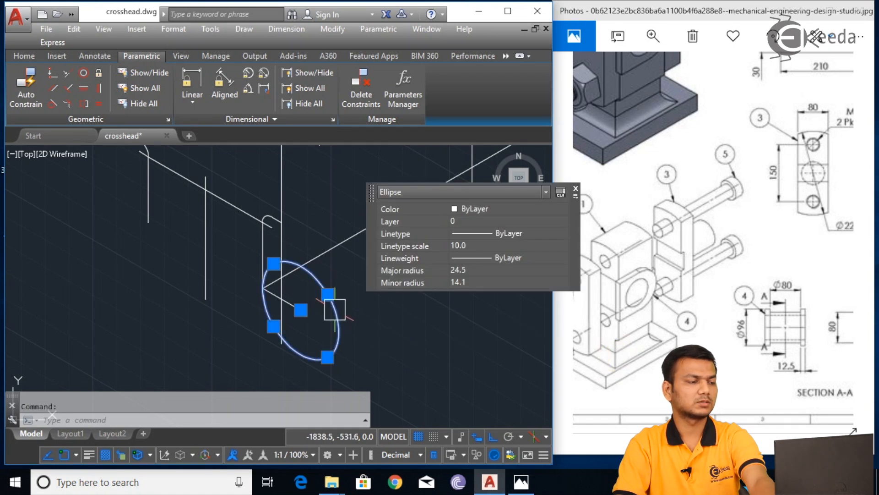
key("Delete")
left_click(299, 307)
key("Delete")
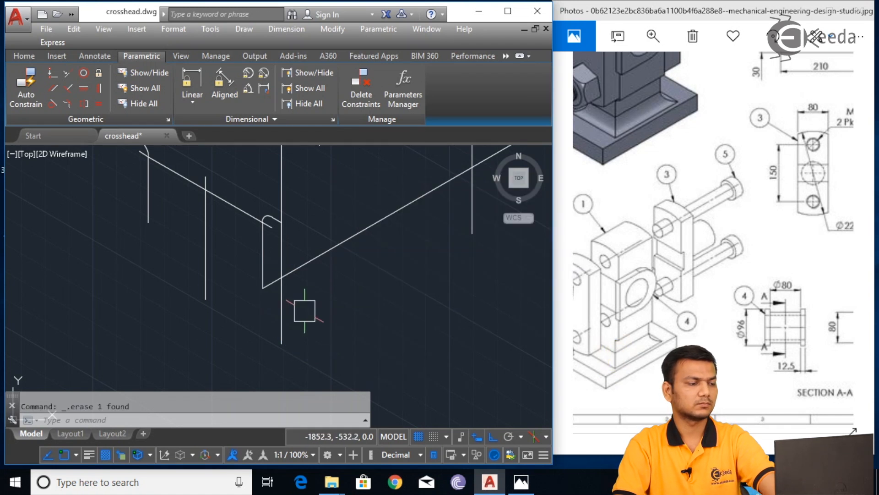
- Draw a 20-unit line at 210° from the lower end of the neck's short vertical edge, using the top isoplane
type("l")
key("Return")
left_click(263, 287)
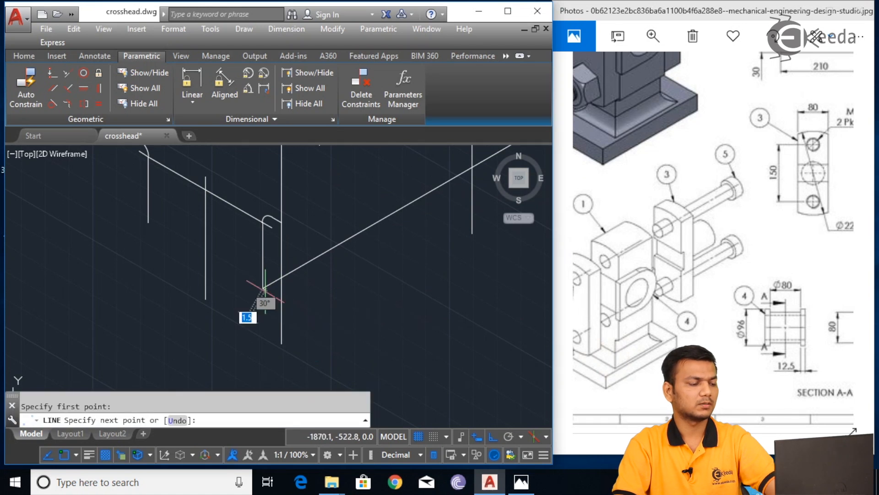
key("F5")
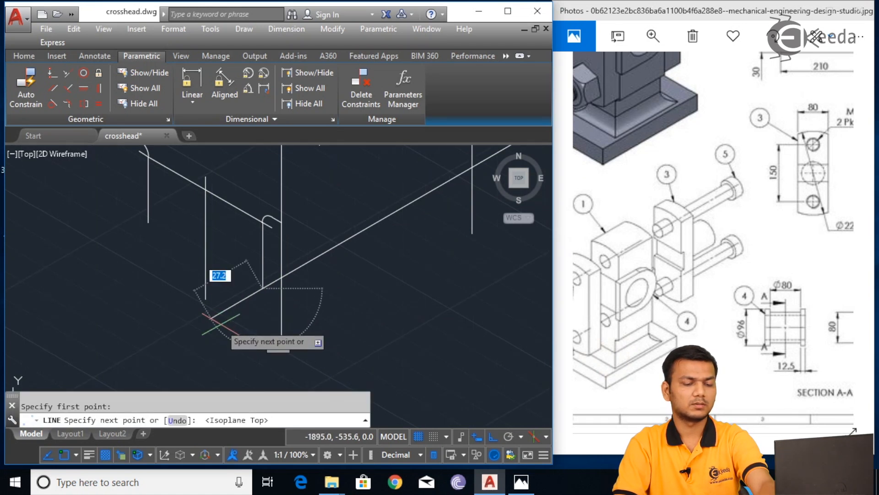
key("Return")
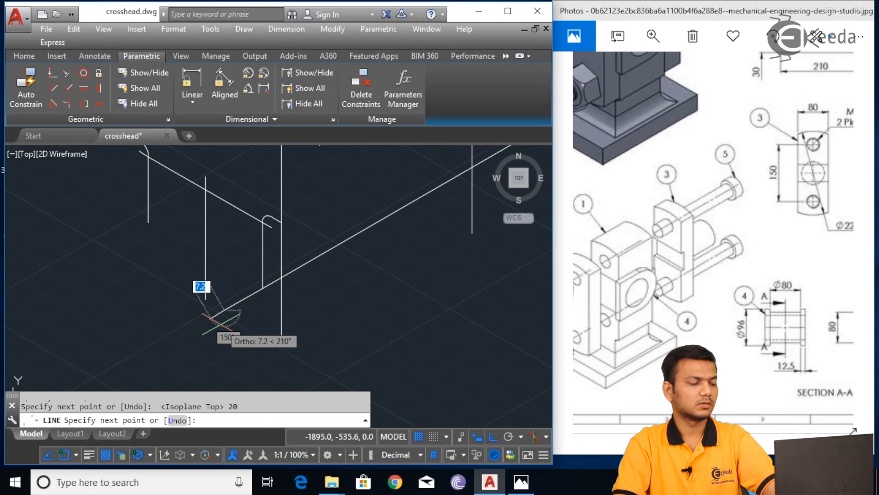
key("Escape")
- Draw a radius-20 isocircle in the right isoplane, centred on the outer end of the 20-unit line
type("EL")
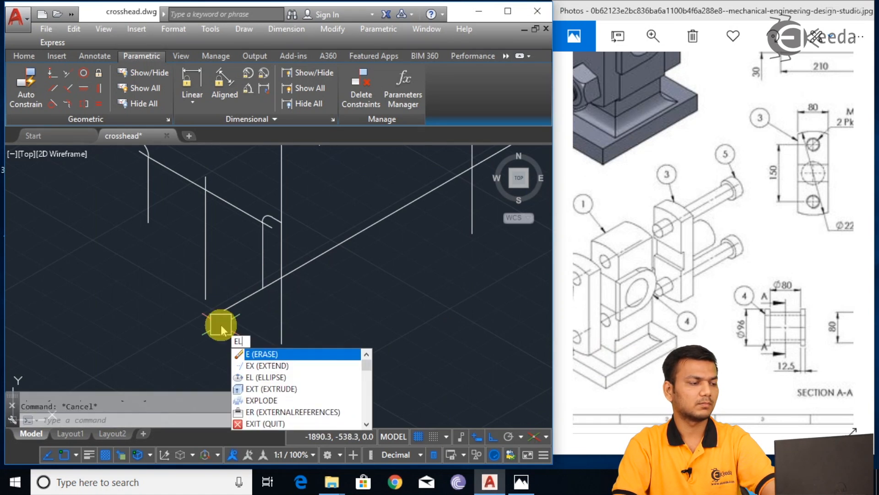
key("Return")
type("I")
key("Return")
left_click(223, 310)
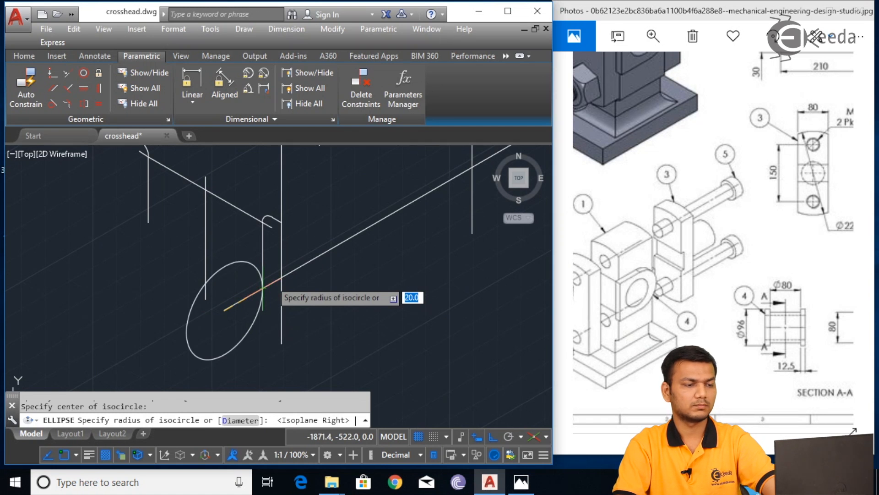
type("20")
key("Return")
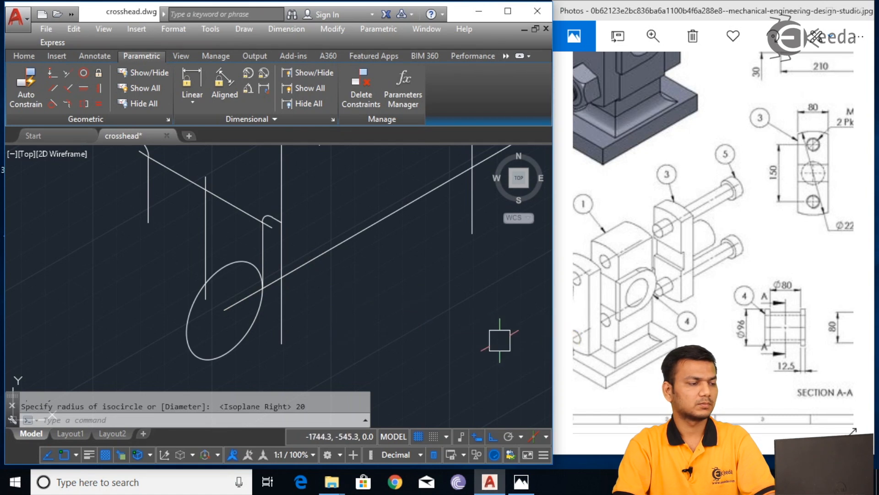
- Erase the radius-20 right-isoplane isocircle and its 20-unit construction line at 210°
left_click(207, 356)
key("Delete")
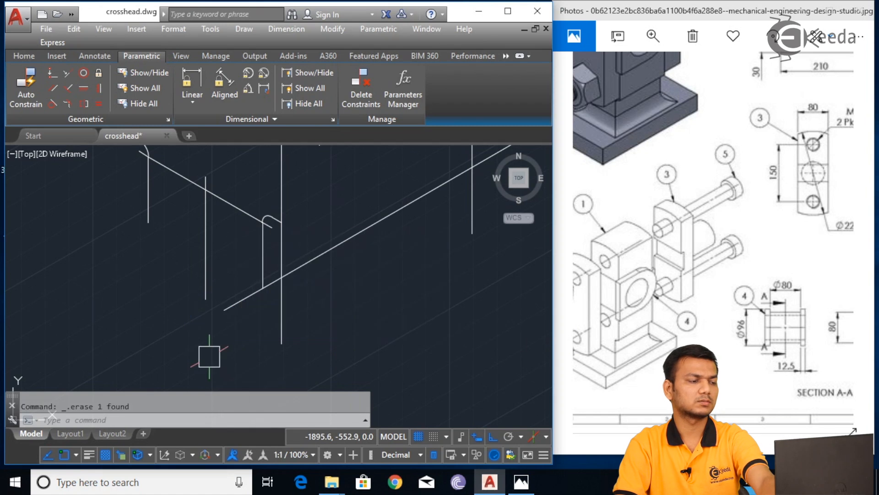
left_click(233, 311)
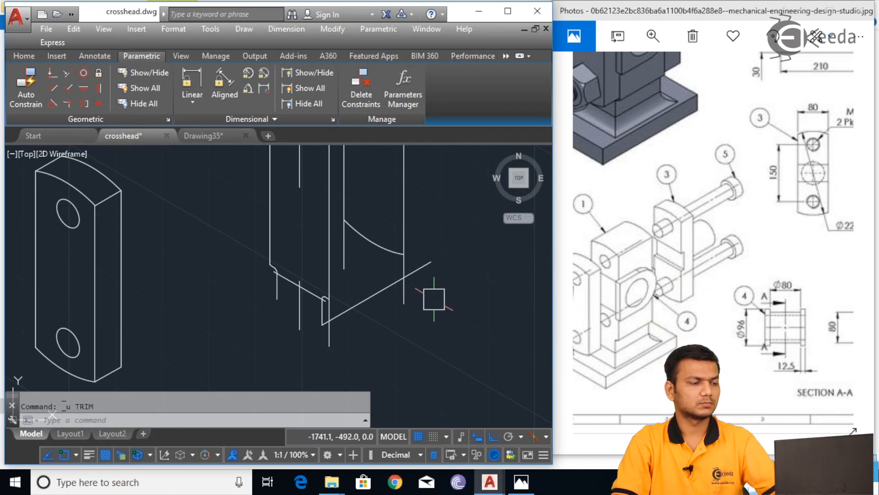
- Trim the part of the neck's long front vertical edge that extends below the 30° bottom line
scroll(422, 301, "up", 2)
type("tr")
key("Return")
key("Return")
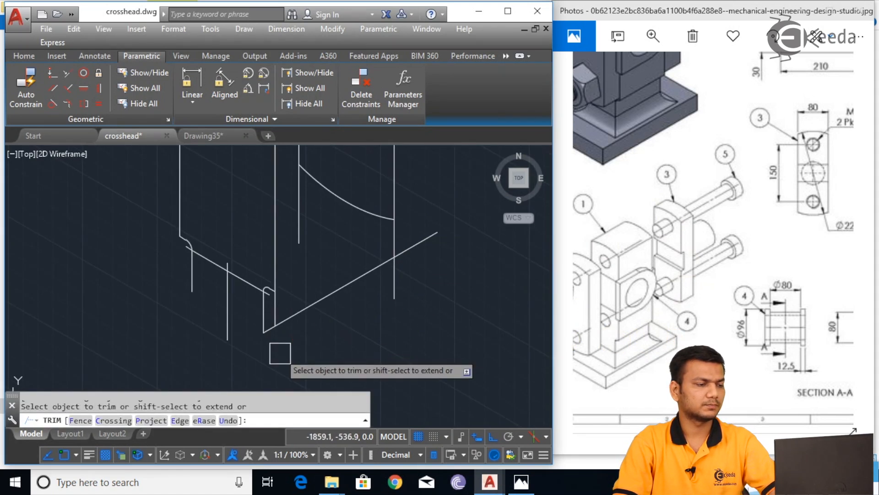
key("Escape")
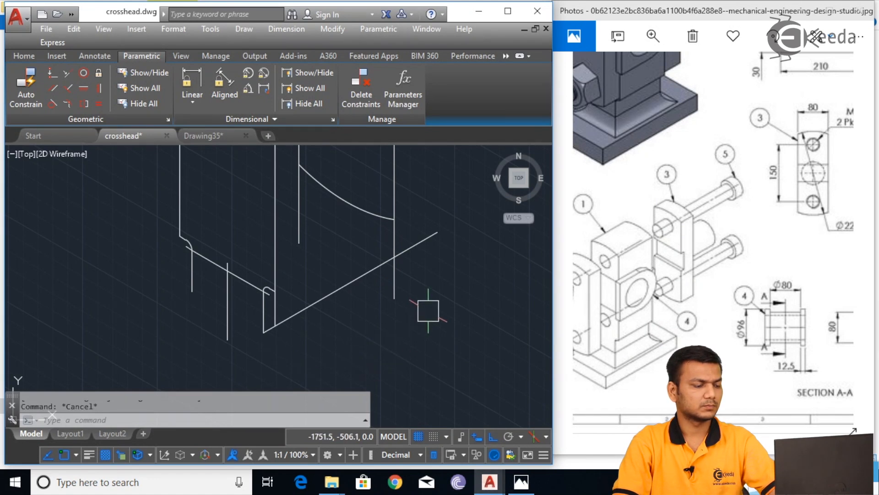
- Trim the part of the 30° bottom line that extends beyond the body's far vertical edge
type("TR")
key("Return")
key("Return")
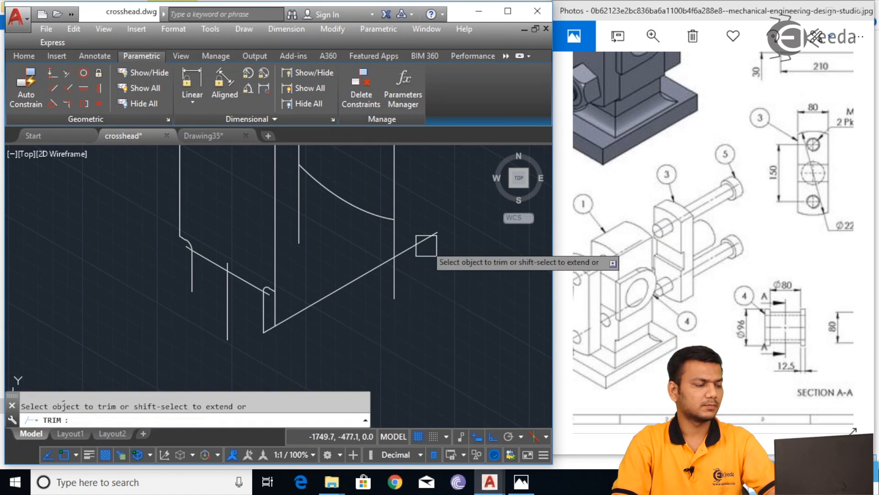
key("Escape")
- Draw a 20-unit line at 30° from the trimmed end of the bottom line, using the top isoplane
type("l")
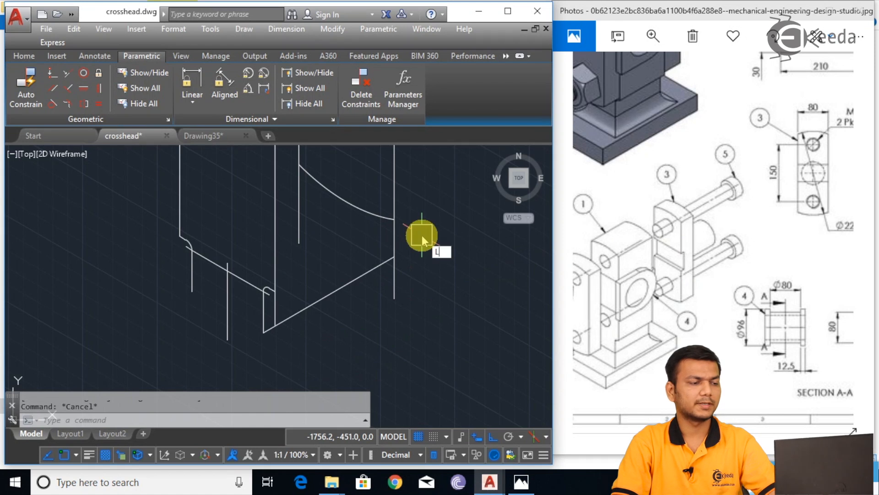
key("Return")
left_click(394, 256)
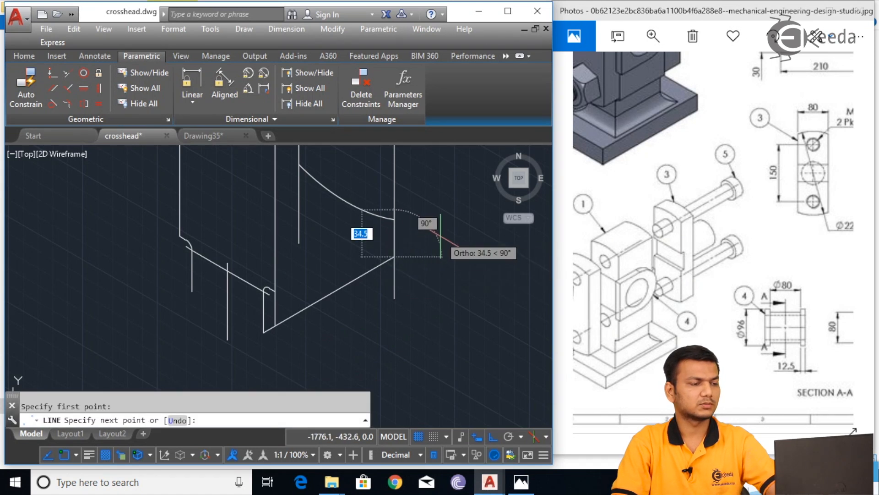
key("F5")
type("20")
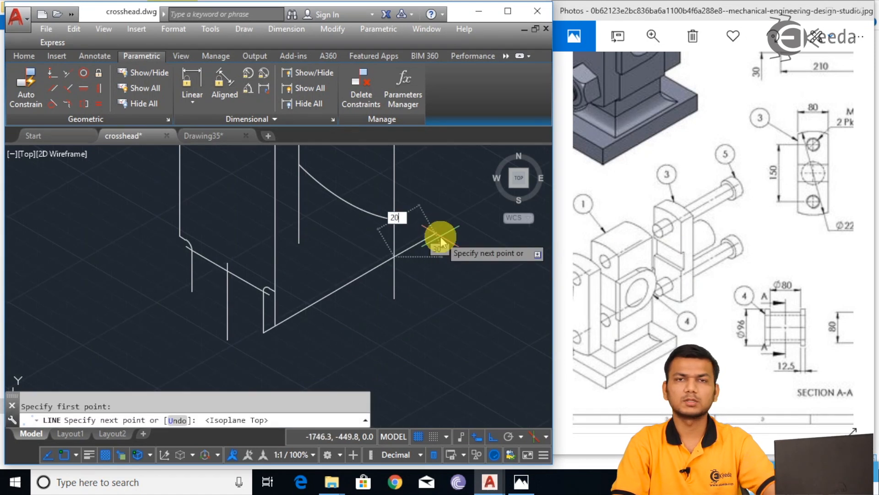
key("Return")
key("Escape")
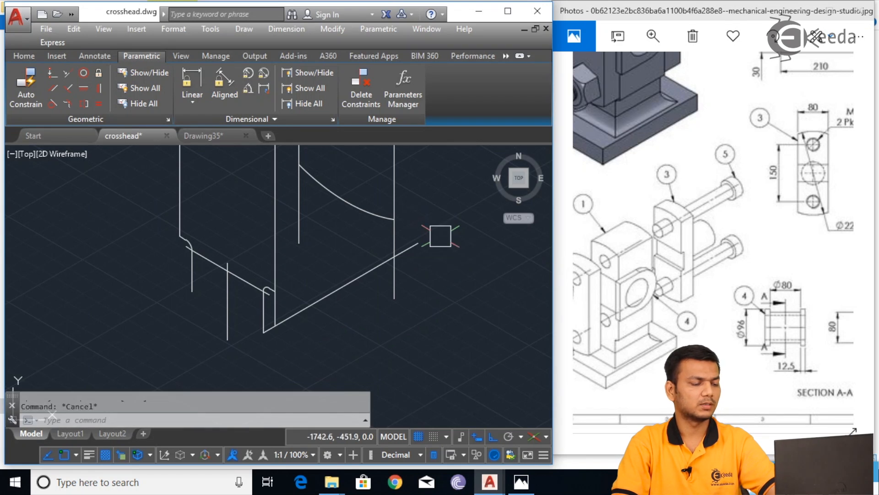
- Draw a radius-20 isocircle in the top isoplane, centred on the outer end of the 20-unit line
type("el")
key("Return")
type("i")
key("Return")
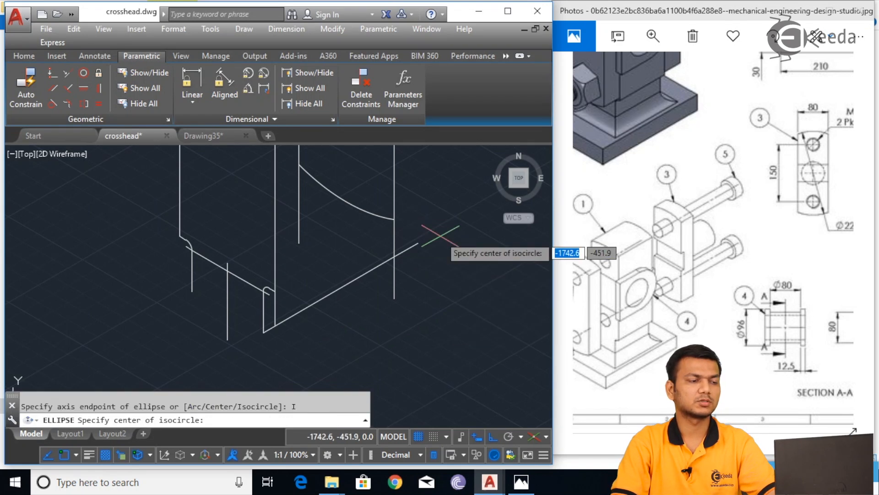
left_click(418, 243)
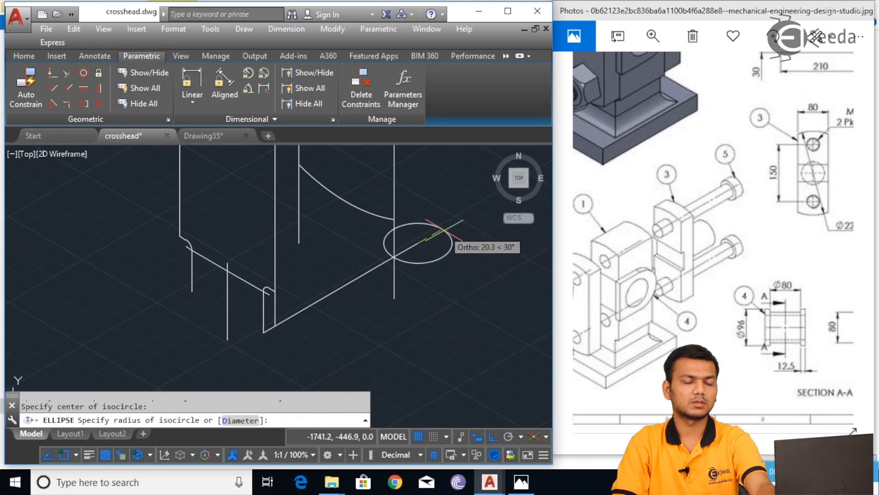
type("20")
key("Return")
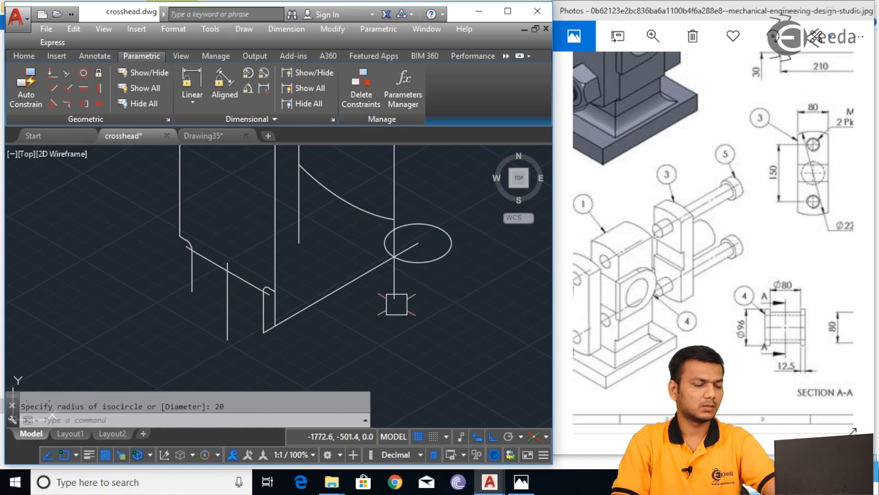
- Draw a 20-unit vertical line down from the neck edge's lower end and continue it at 30° to the isocircle, using the right isoplane
type("l")
key("Return")
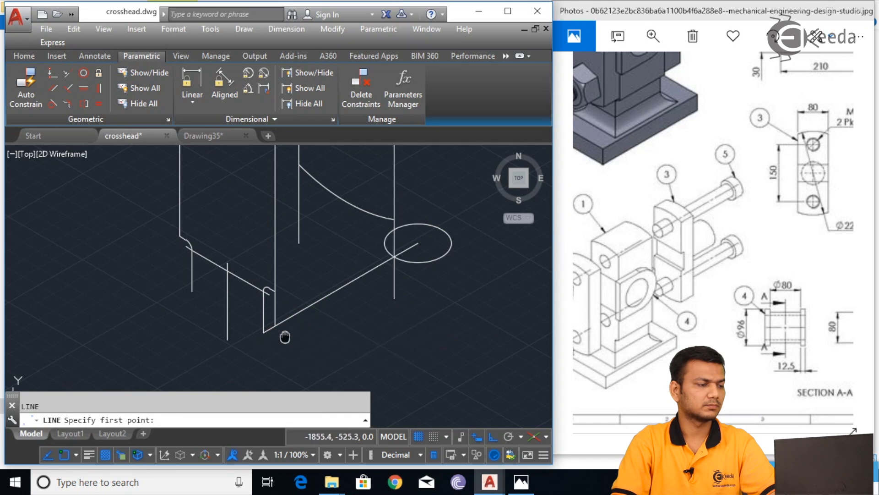
mouse_move(277, 346)
middle_mouse_down()
mouse_move(280, 329)
mouse_move(266, 318)
middle_mouse_up()
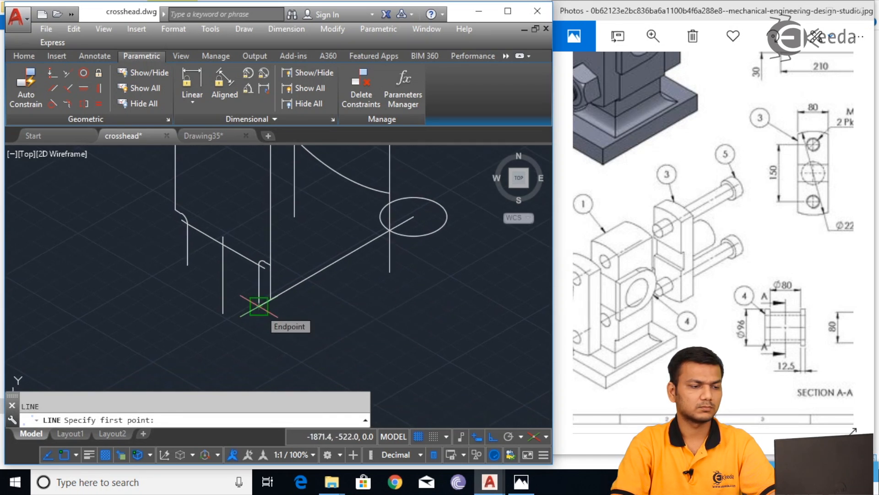
left_click(259, 306)
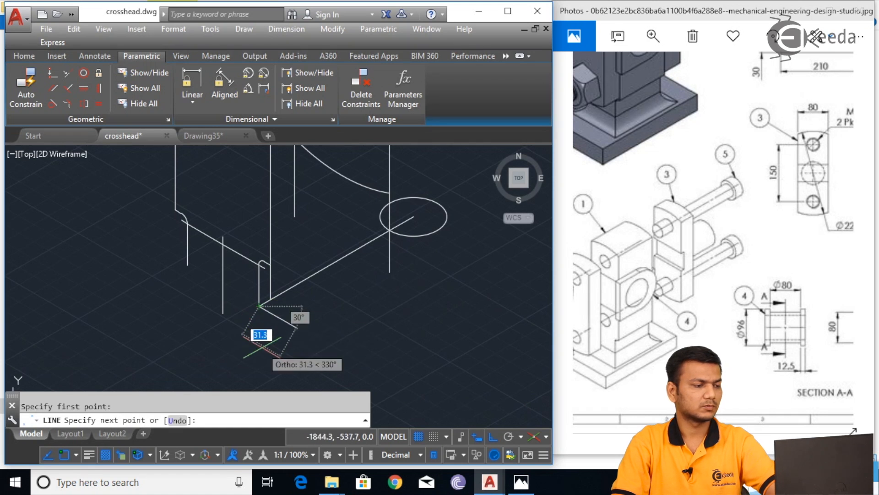
key("F5")
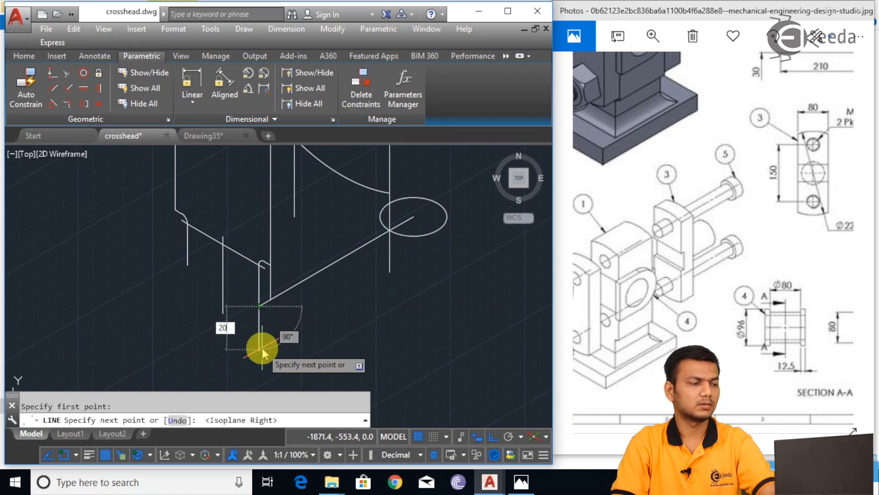
type("20")
key("Return")
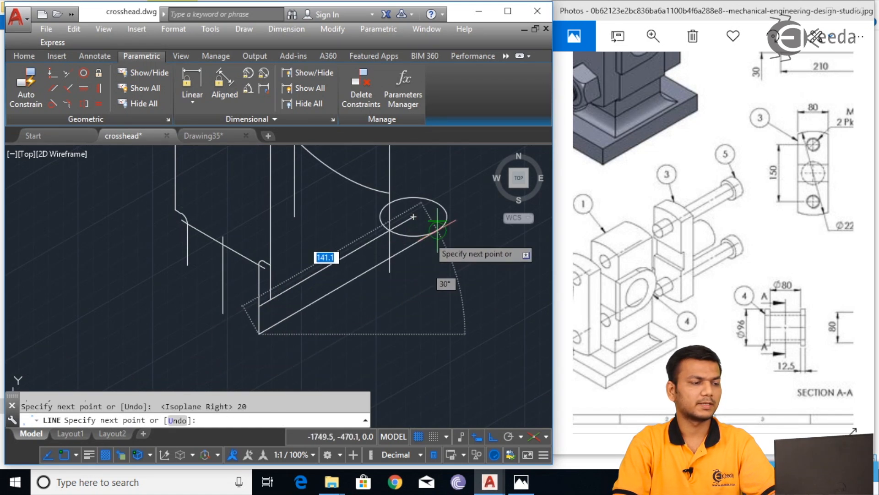
left_click(437, 227)
right_click(439, 229)
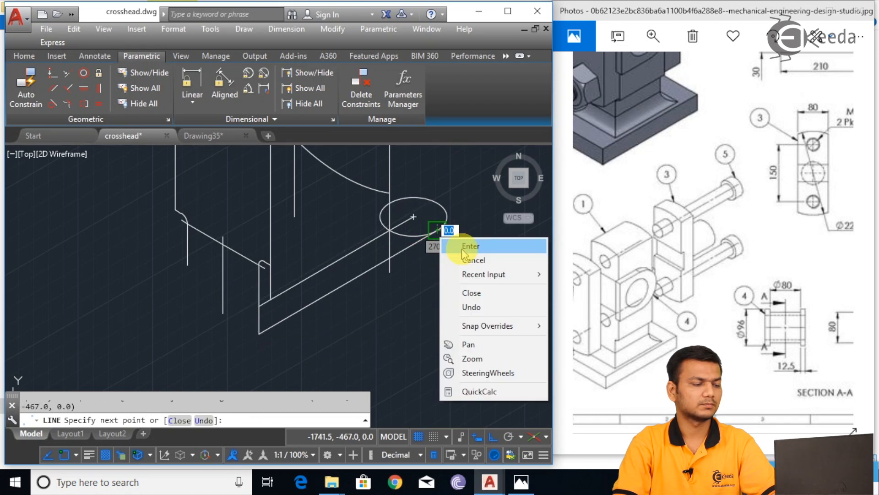
left_click(453, 245)
- Trim the isocircle to the lower arc joining the two 30° lines and erase the leftover construction line
type("TR")
key("Return")
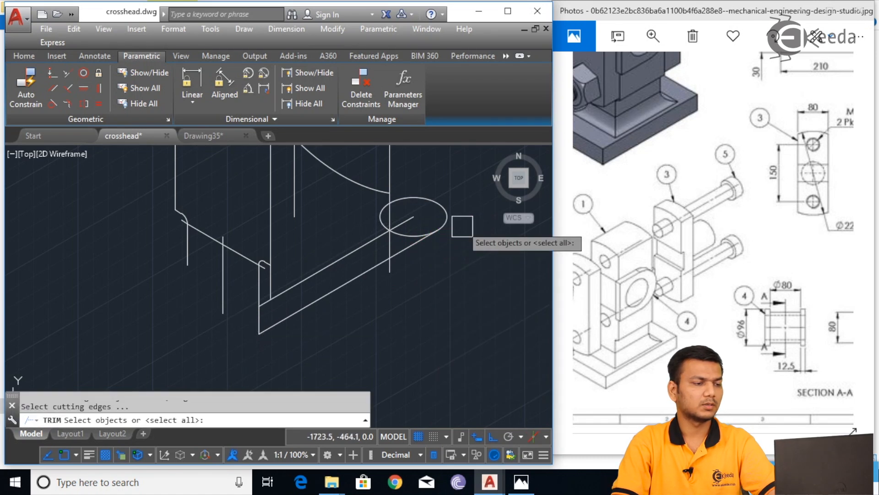
key("Return")
scroll(379, 213, "up", 2)
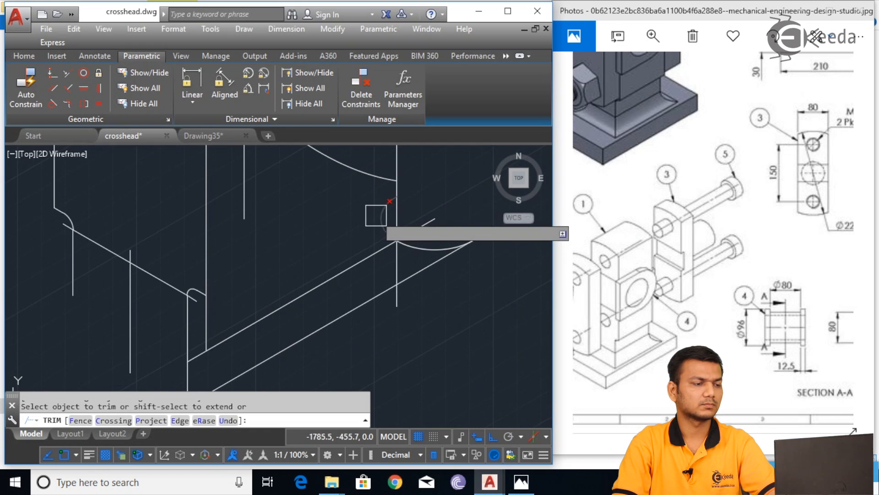
key("Escape")
left_click(427, 223)
key("Delete")
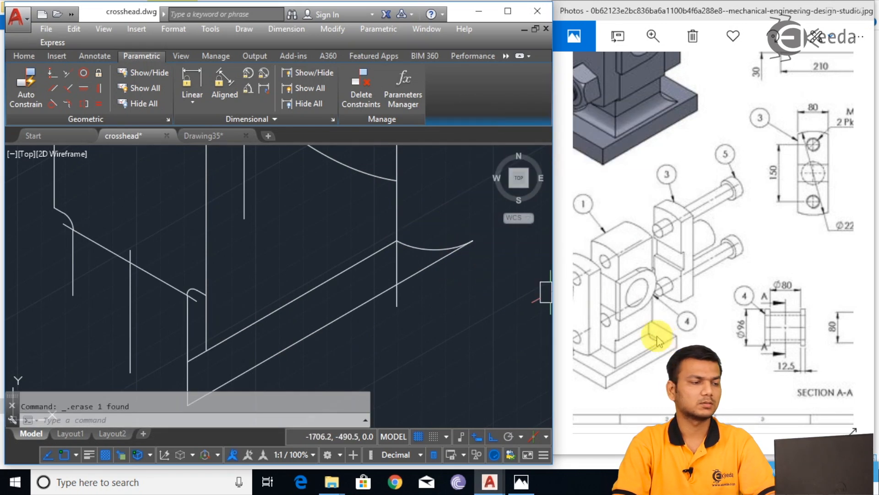
- Draw a line at 150° from the arc's outer end past the neck's far vertical edge, using the left isoplane
scroll(488, 294, "down", 2)
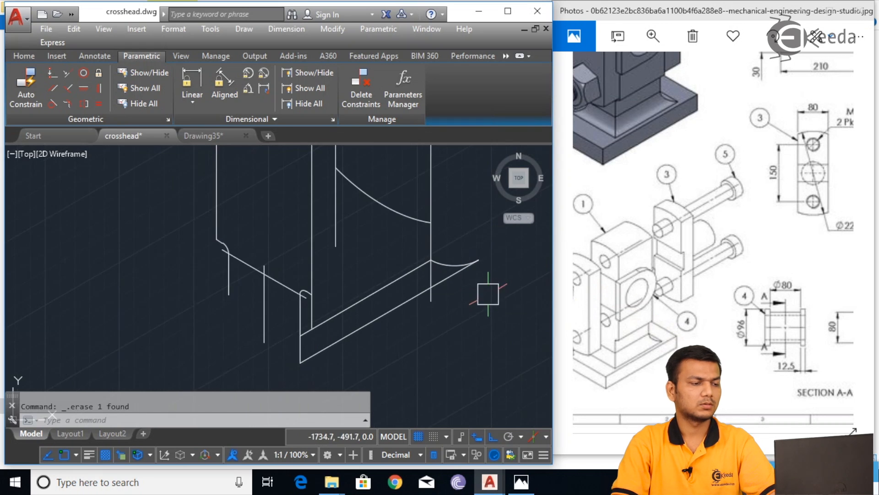
type("l")
key("Return")
left_click(431, 260)
middle_click_drag(430, 224, 424, 255)
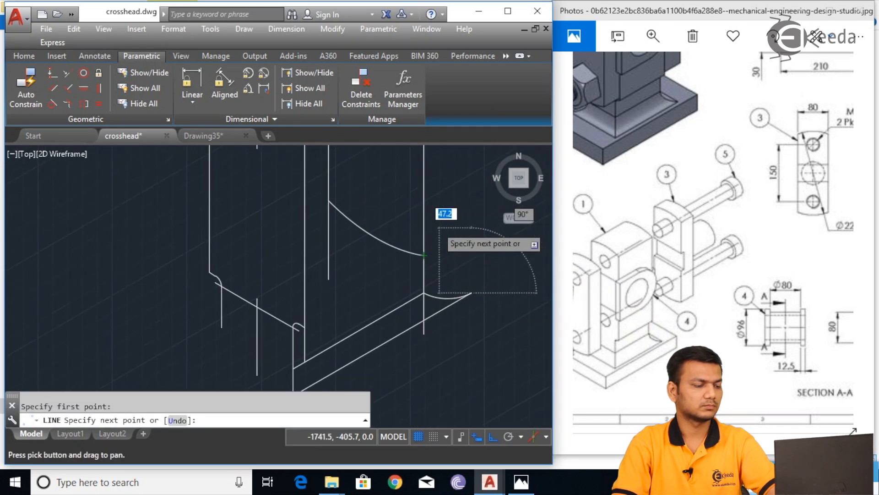
key("F5")
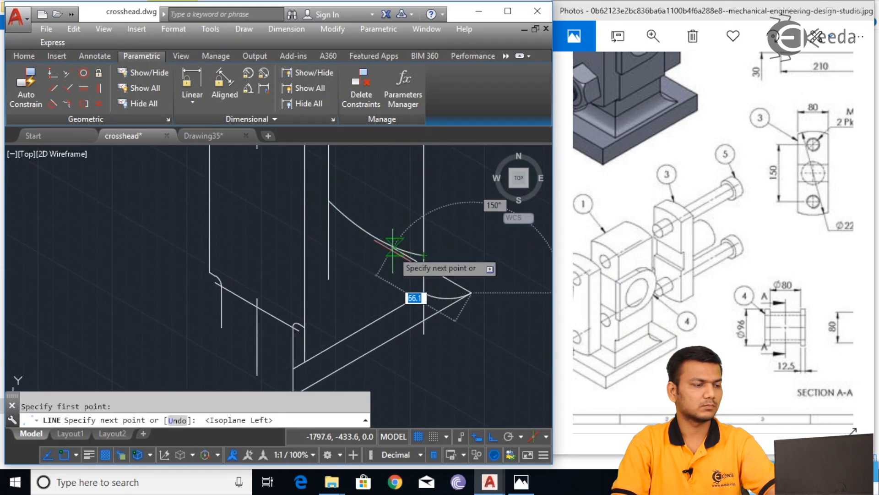
left_click(403, 253)
right_click(396, 266)
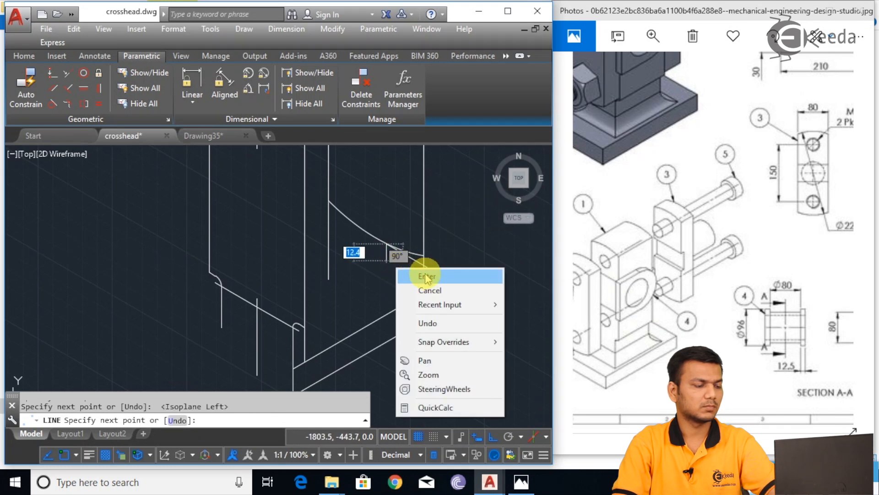
left_click(424, 280)
- Trim the part of the 150° line that extends inside the neck's far vertical edge
type("tr")
key("Return")
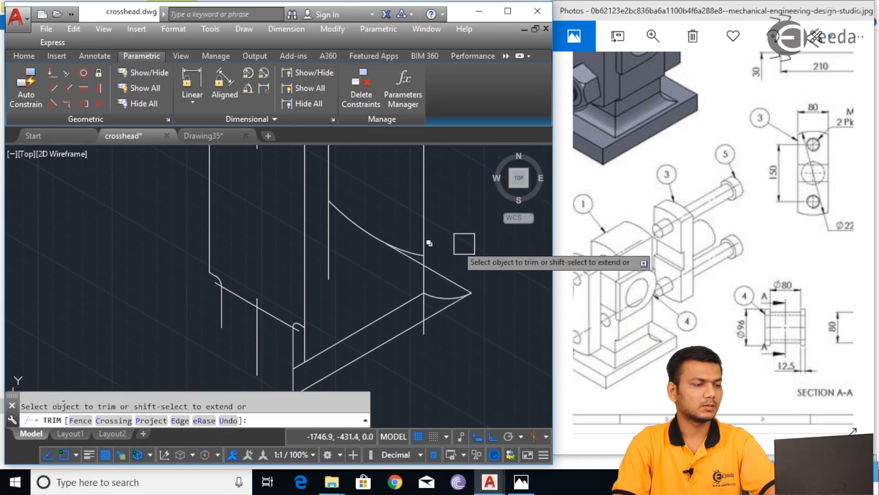
scroll(412, 254, "up", 2)
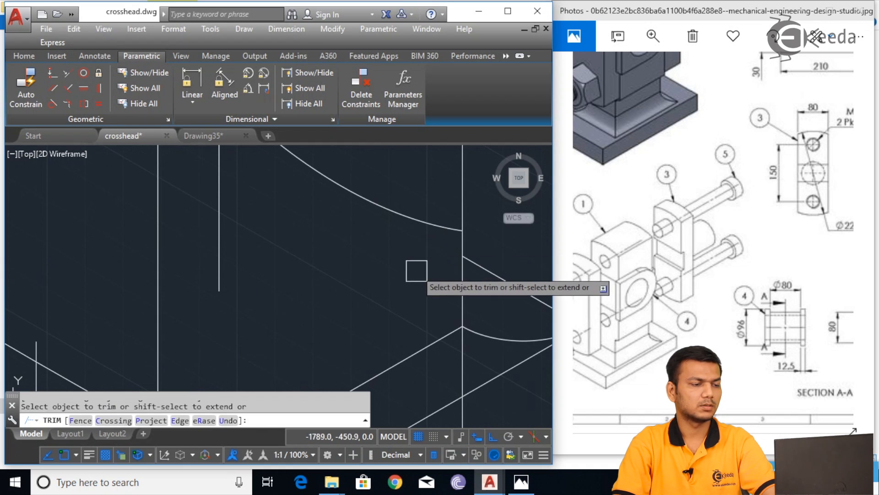
key("Escape")
scroll(485, 312, "down", 2)
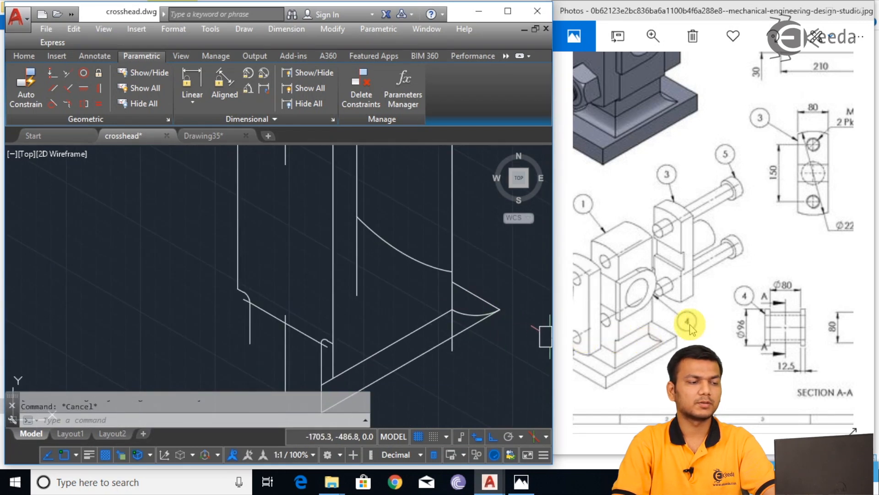
mouse_move(497, 273)
middle_mouse_down()
mouse_move(481, 255)
mouse_move(471, 202)
middle_mouse_up()
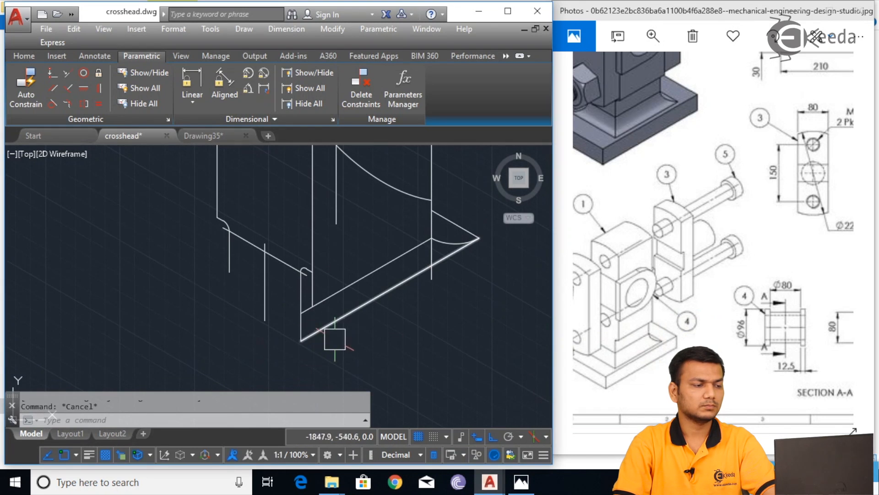
- Try a radius-20 isocircle on the right isoplane, centred at the lower end of the neck's near vertical line, and erase it
scroll(331, 339, "up", 2)
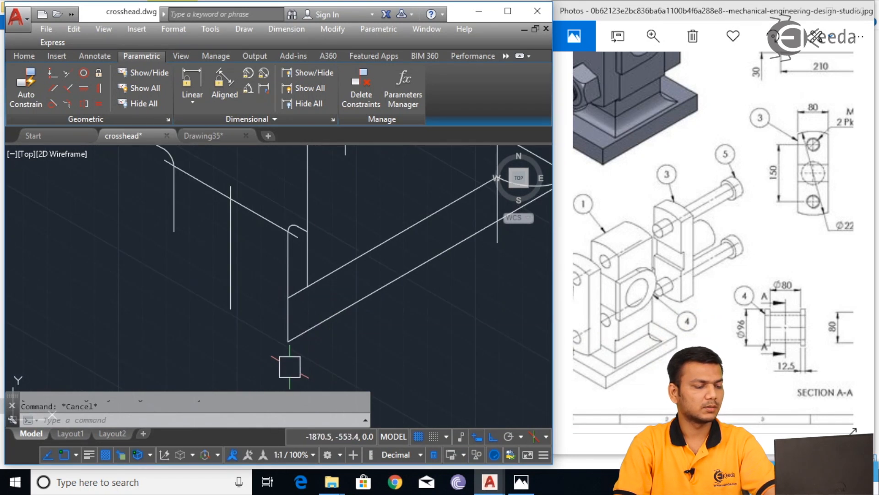
type("el")
key("Return")
type("i")
key("Return")
left_click(288, 340)
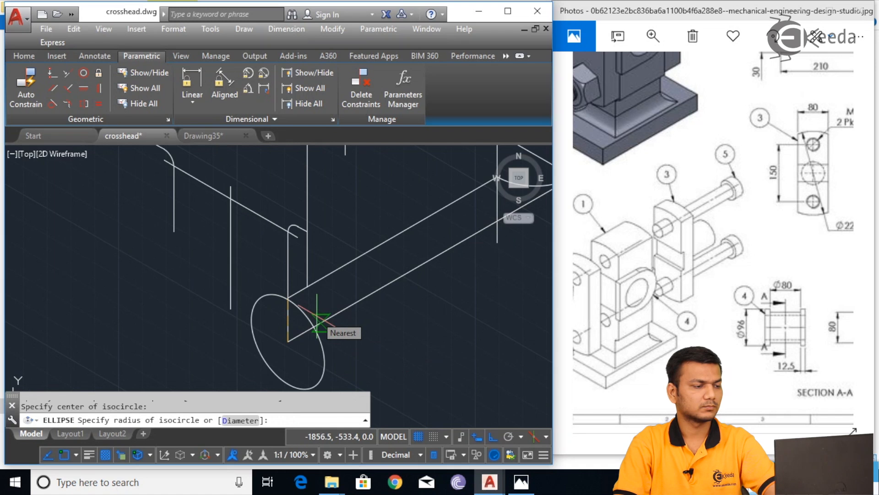
key("F5")
key("F5")
type("20")
key("Return")
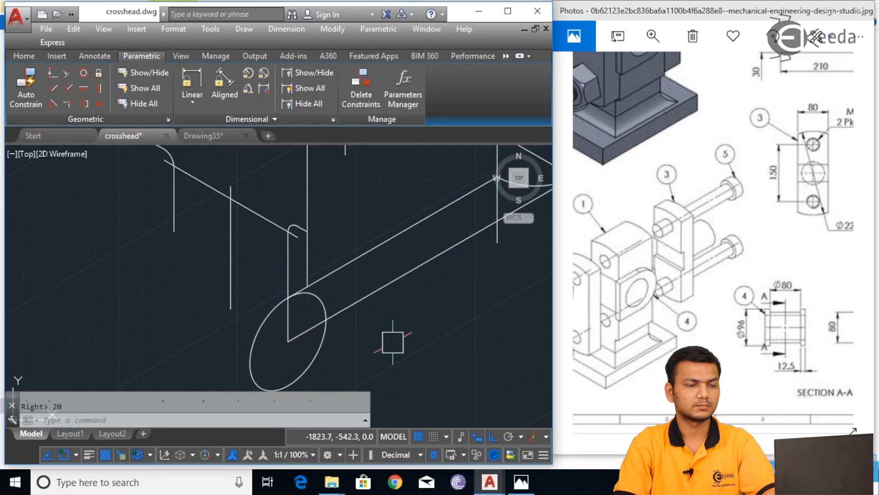
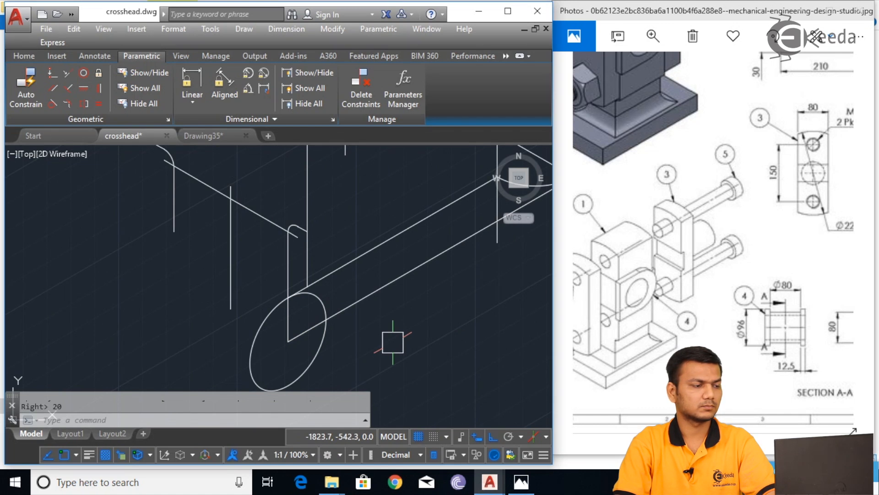
left_click(328, 353)
key("Delete")
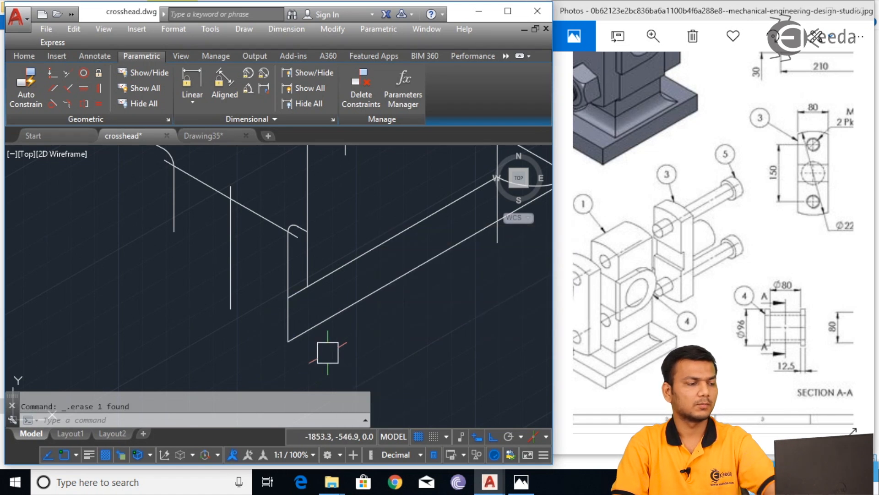
- Erase the vertical line below the neck's near corner and draw a 20-unit line at 210° from that corner instead
left_click(287, 319)
key("Delete")
type("l")
key("Return")
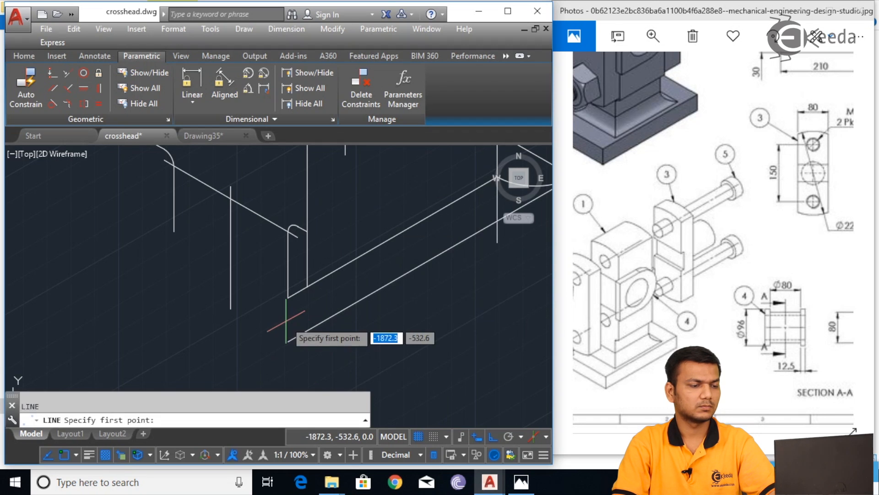
left_click(288, 298)
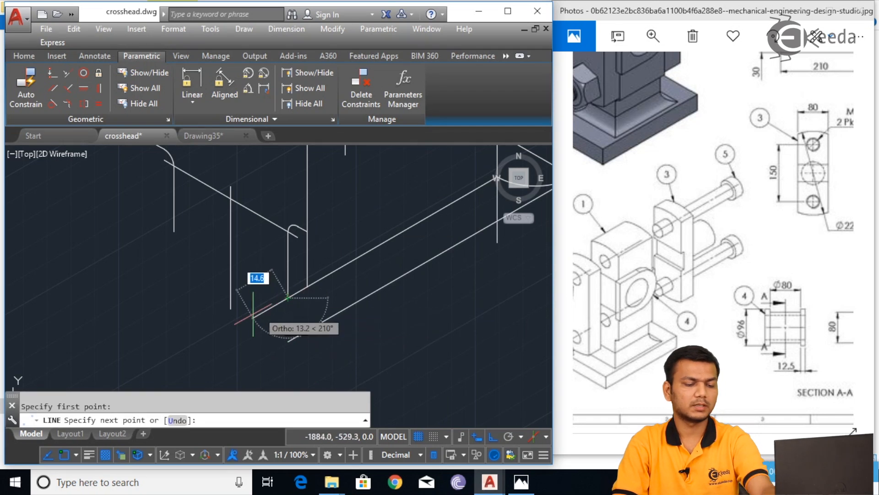
type("20")
key("Return")
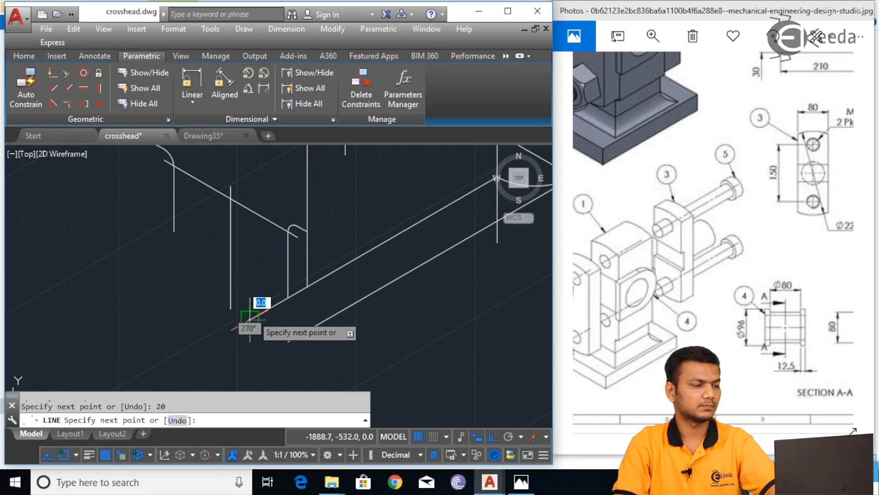
key("Escape")
- Draw a radius-20 isocircle on the right isoplane, centred at the outer end of the 210° line
type("EL")
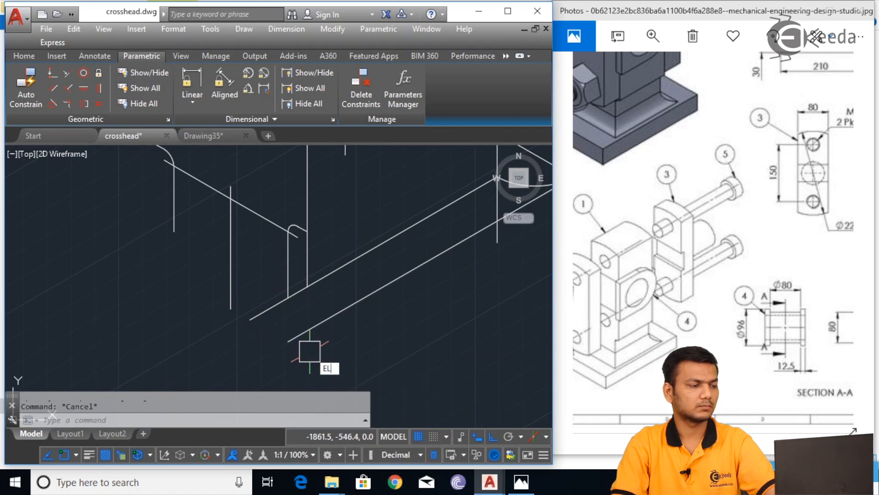
key("Return")
type("i")
key("Return")
left_click(249, 320)
type("20")
key("Return")
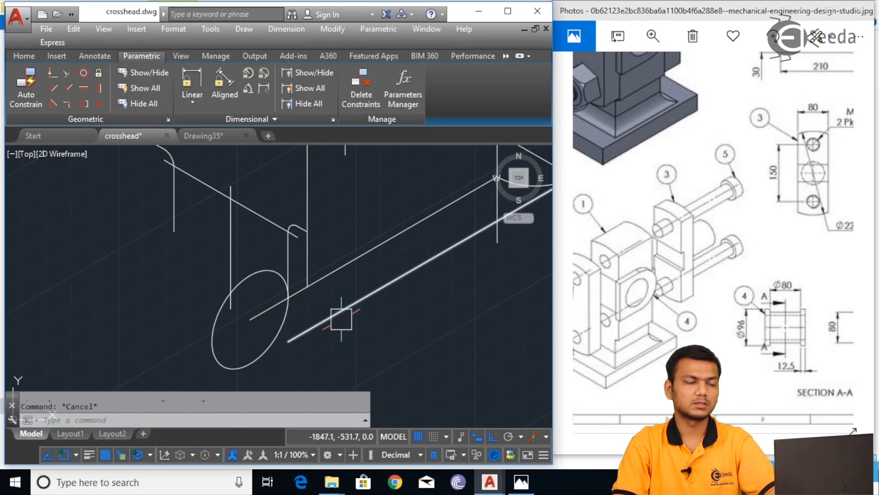
- Extend the lower 30° line at the neck's base to the new isocircle
type("ex")
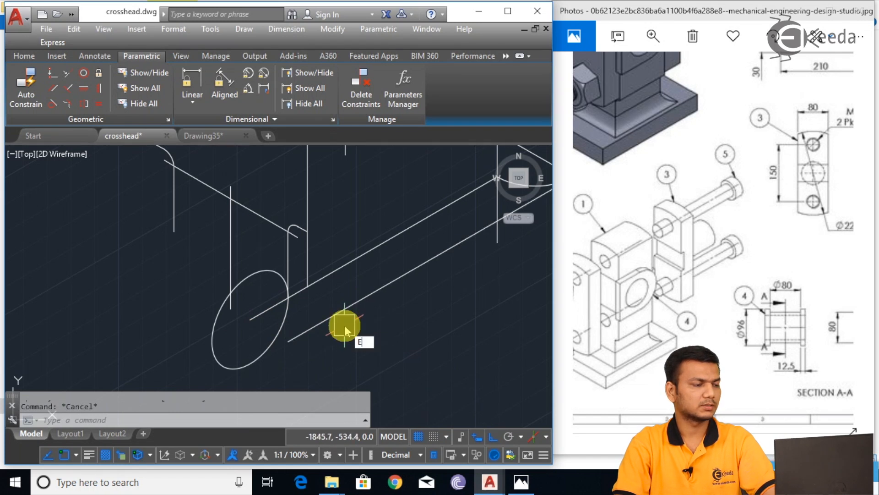
key("Return")
key("Return")
left_click(310, 329)
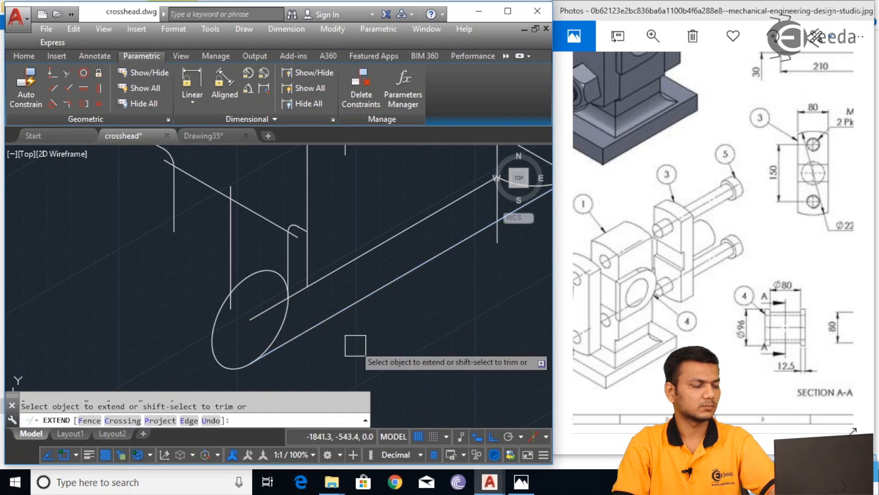
key("Escape")
type("tr")
key("Return")
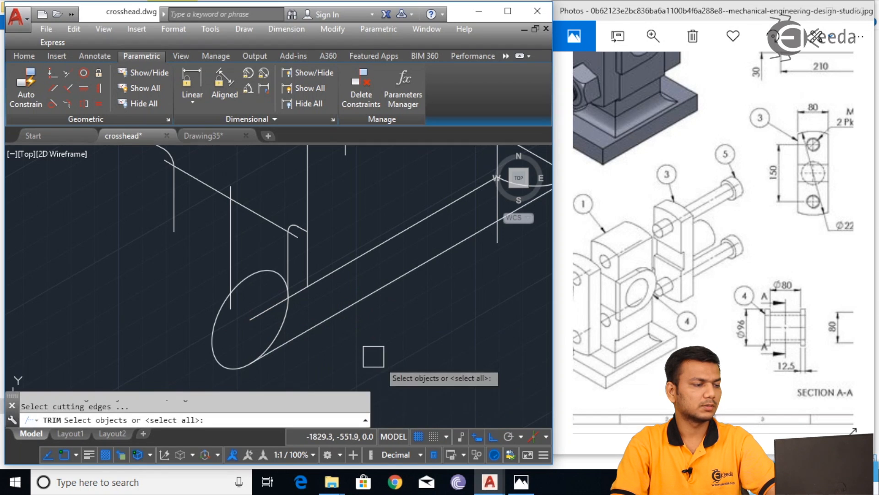
left_click(261, 270)
key("Return")
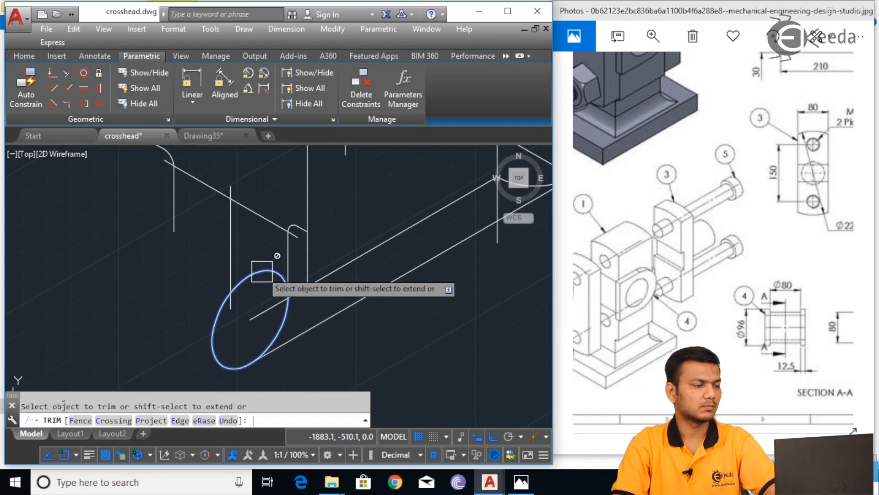
key("Escape")
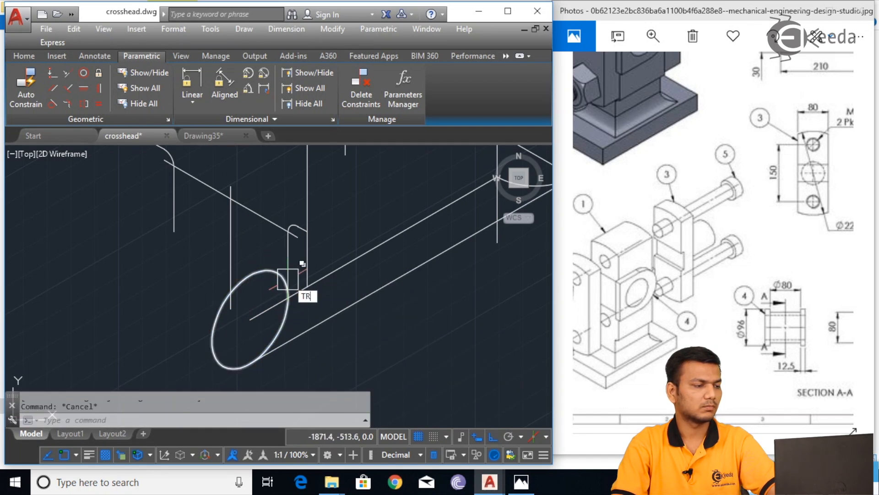
- Trim the isocircle to the concave arc between the neck corner and the lower 30° line, and erase the 20-unit construction line
key("Return")
key("Return")
left_click(253, 273)
left_click(212, 341)
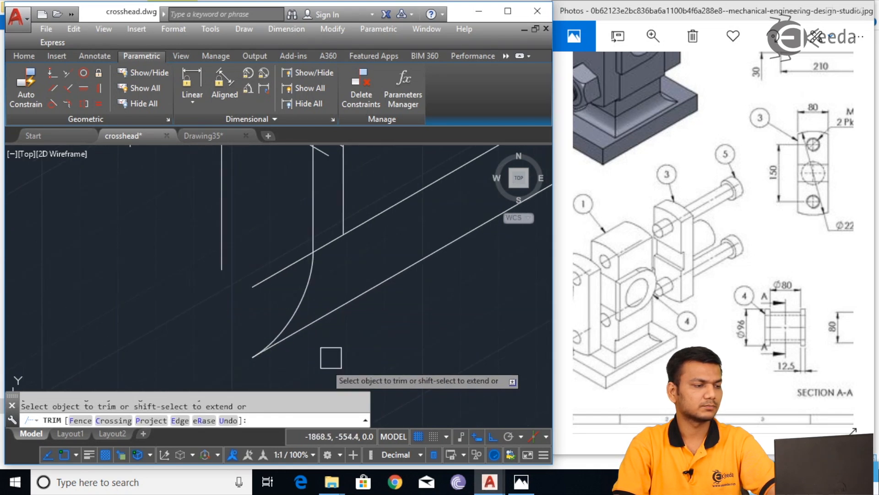
key("Escape")
scroll(290, 279, "up", 2)
left_click(282, 269)
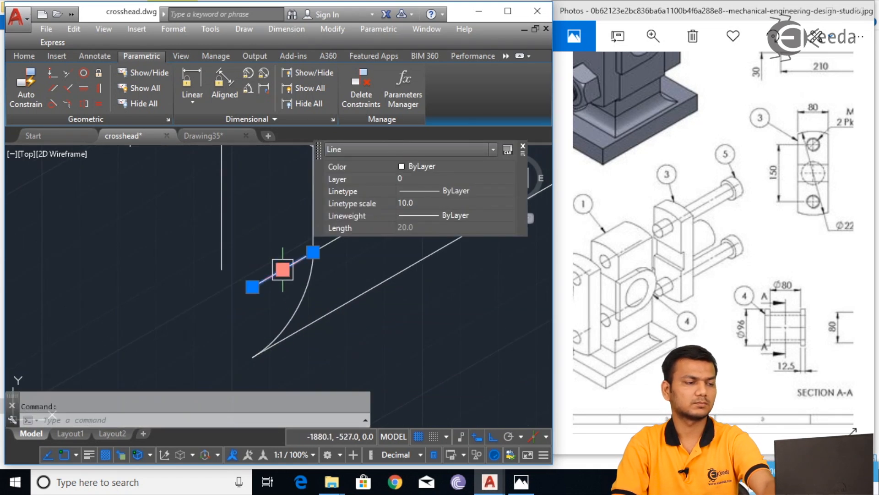
key("Delete")
scroll(353, 314, "down", 1)
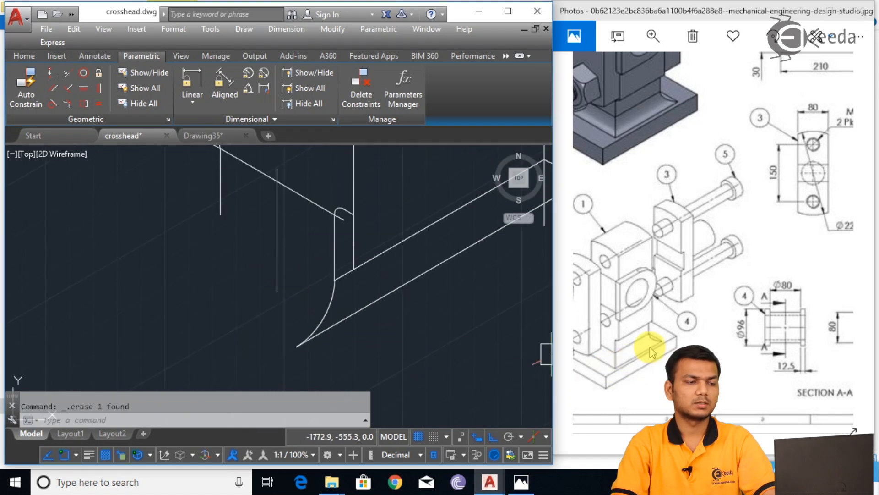
- Examine the neck-to-base transition of part 1 in the reference image's shaded and exploded views
left_click_drag(632, 323, 656, 268)
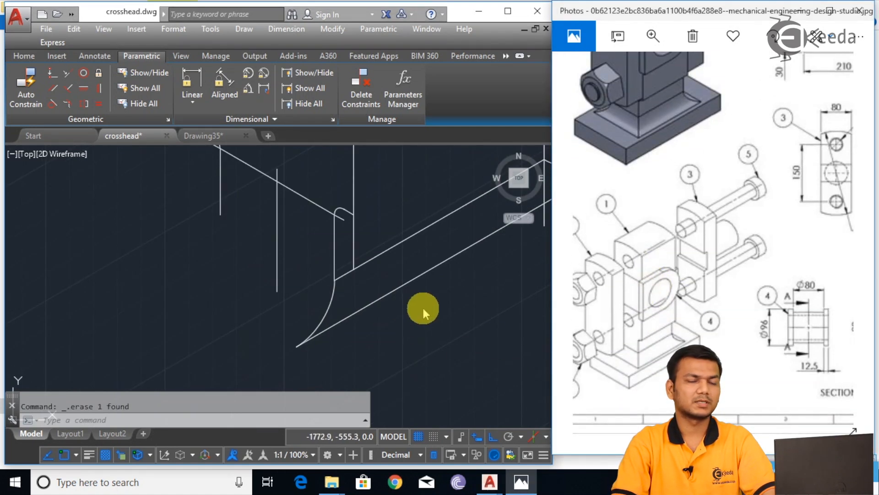
scroll(421, 305, "down", 3)
left_click_drag(632, 310, 658, 298)
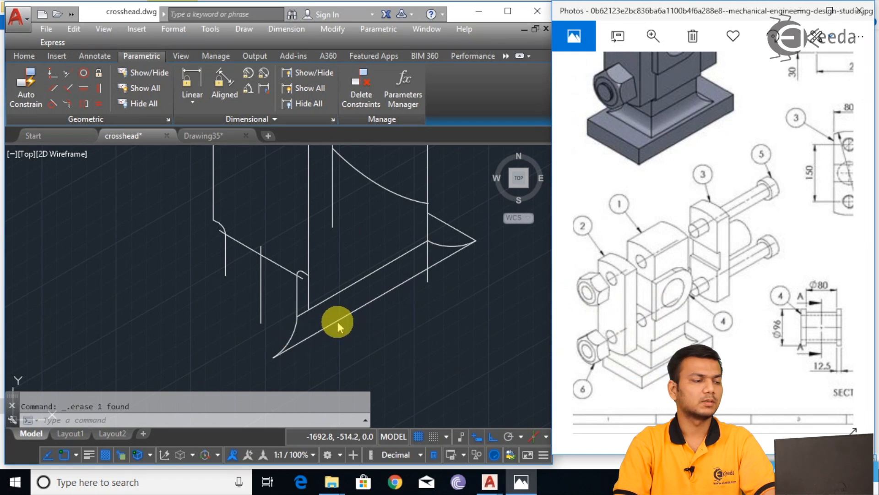
scroll(303, 324, "up", 2)
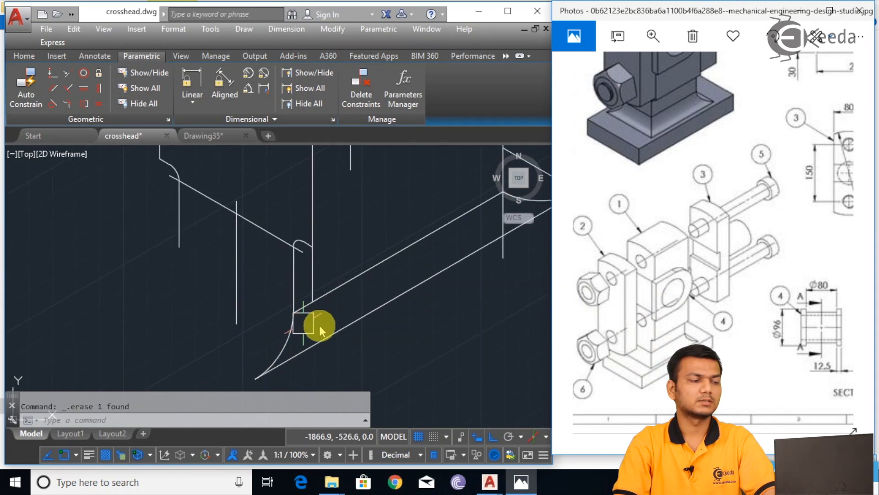
left_click(314, 325)
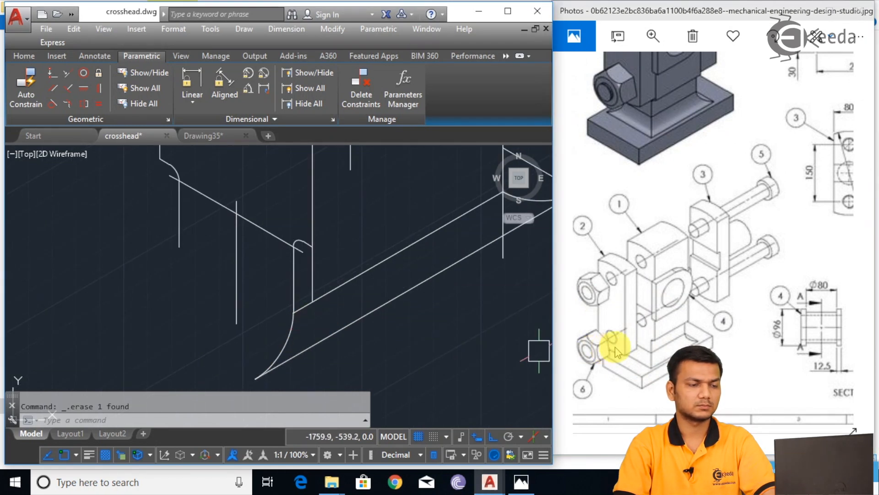
left_click_drag(623, 338, 632, 320)
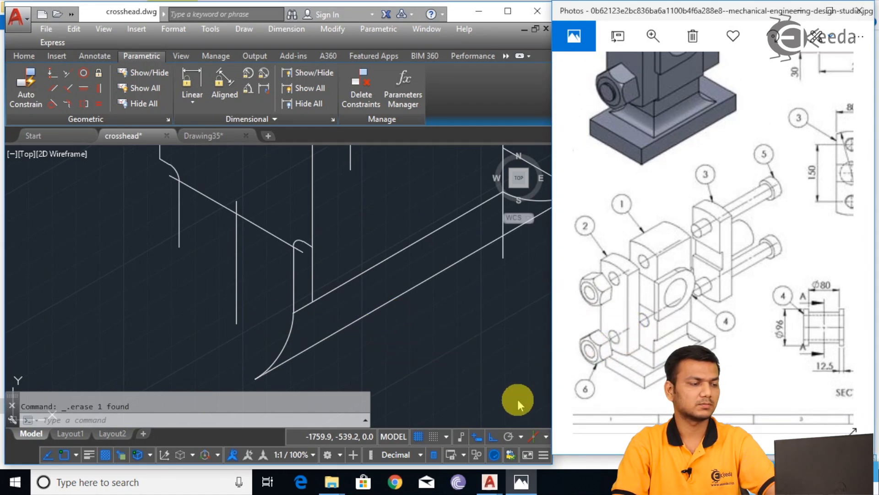
key("Escape")
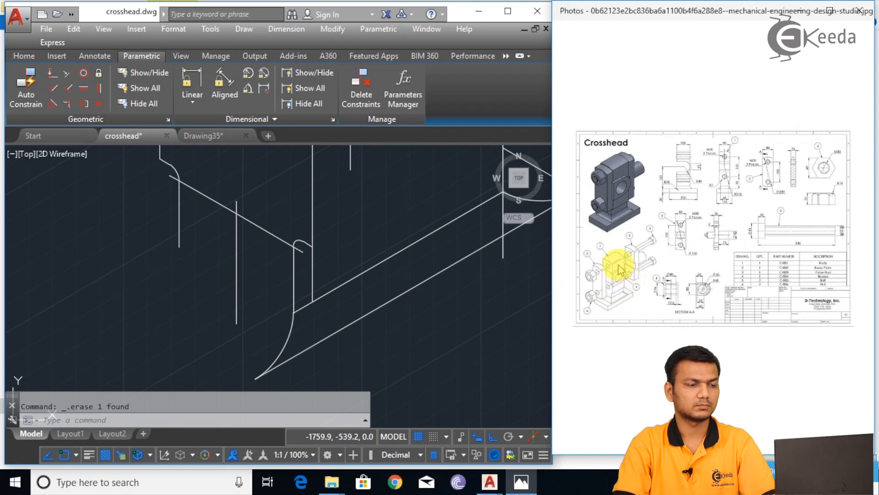
scroll(619, 270, "up", 5)
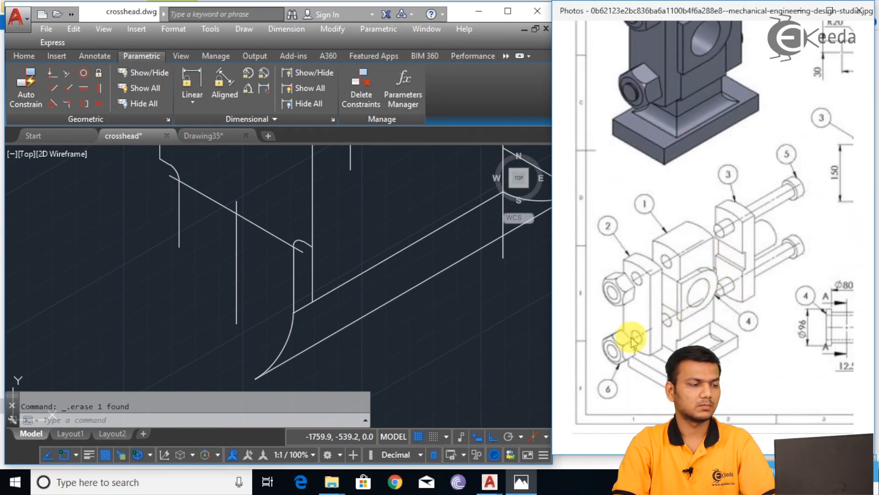
- Draw a line at 150° from the lower end of the near concave arc, using the left isoplane
left_click(418, 349)
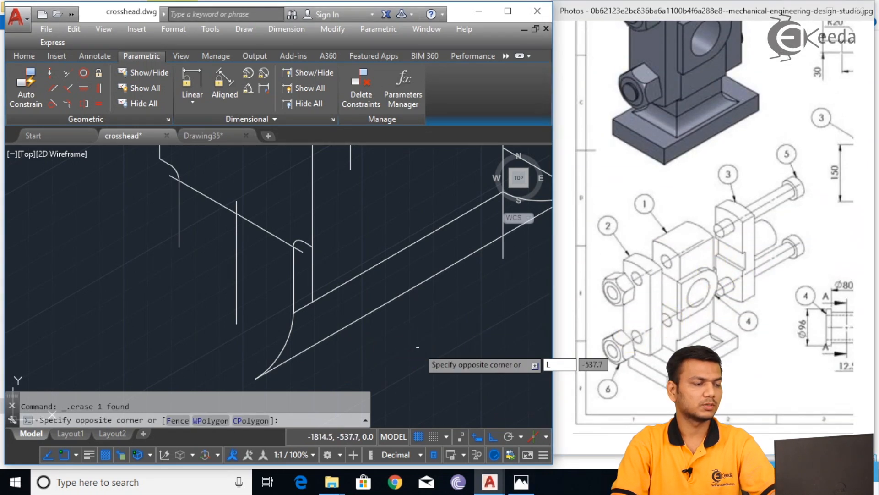
key("Return")
left_click(255, 379)
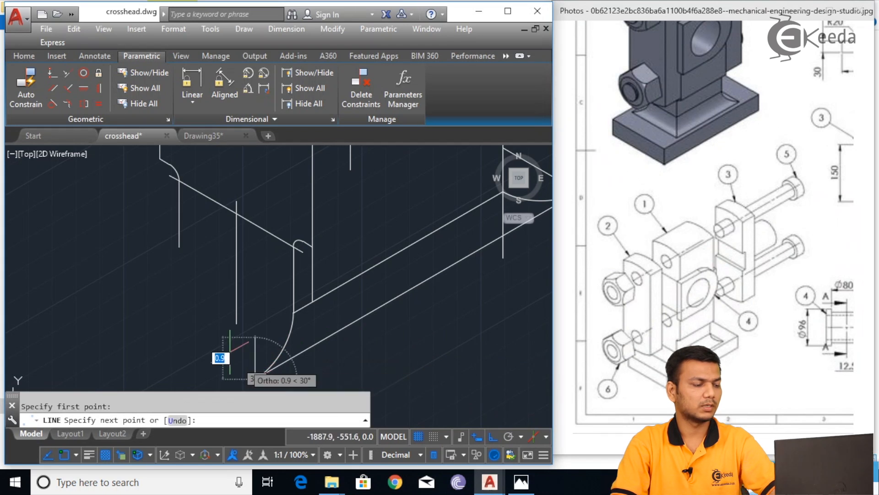
key("F5")
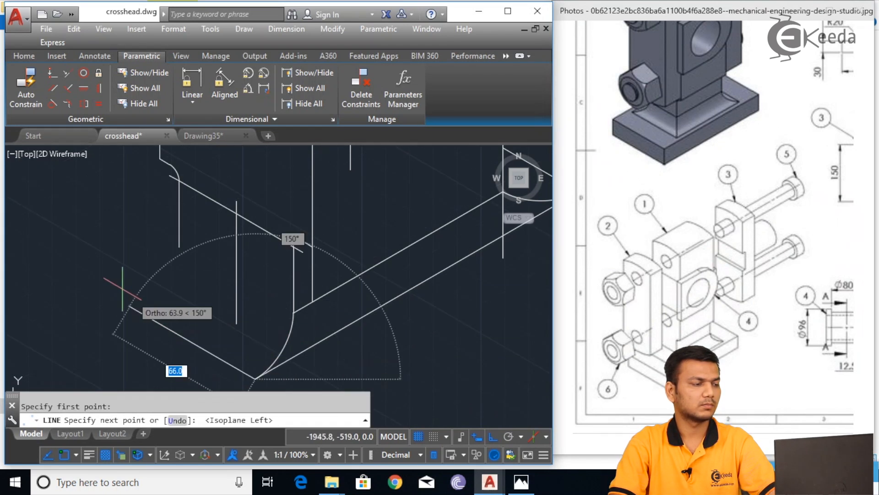
left_click(111, 295)
right_click(113, 270)
left_click(202, 281)
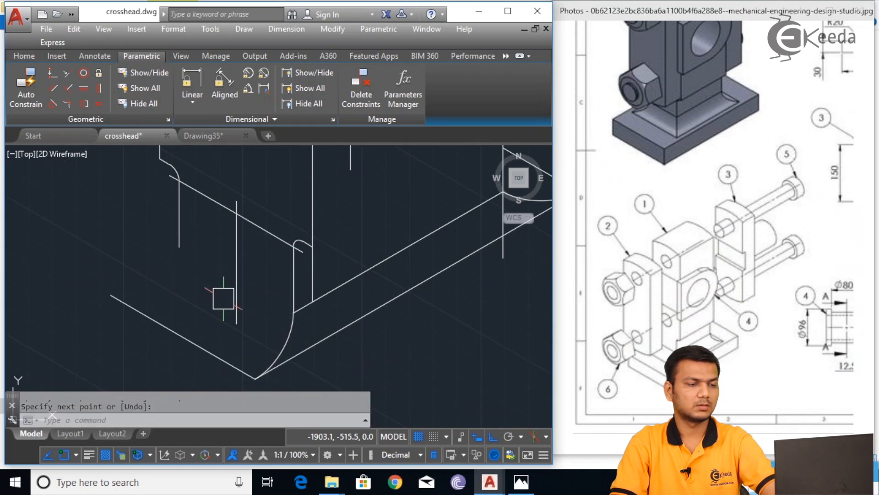
- Draw a parallel 150° line from the concave arc's upper end and erase the leftover vertical line crossing it
key("Return")
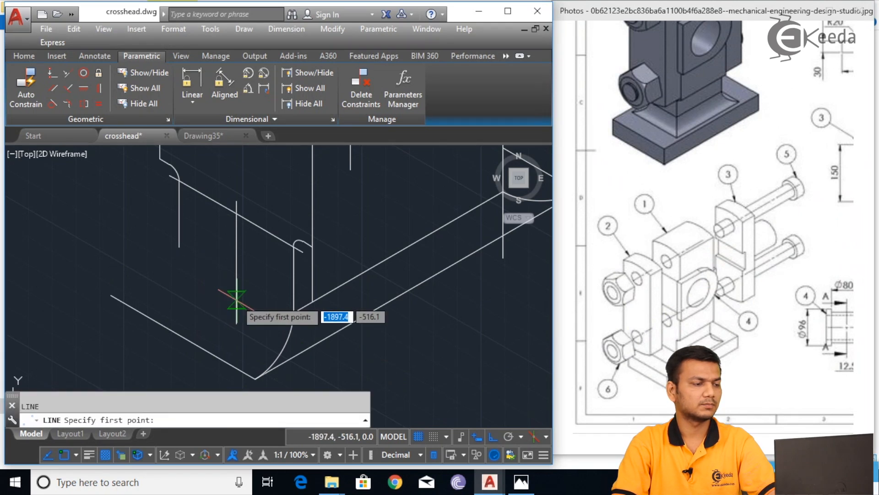
left_click(293, 313)
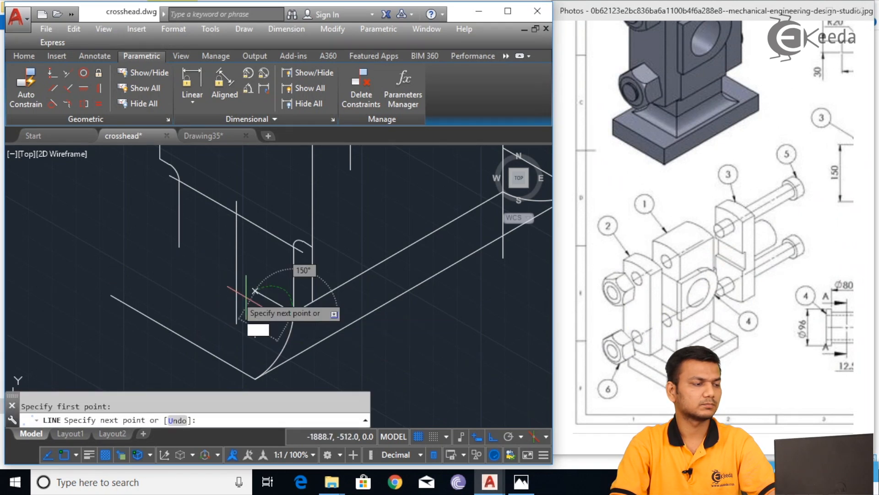
right_click(147, 266)
left_click(172, 274)
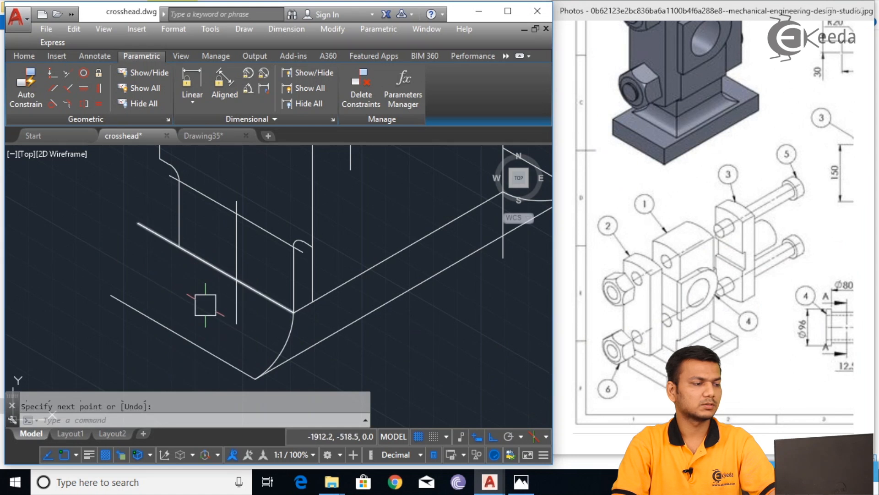
left_click(231, 306)
key("Delete")
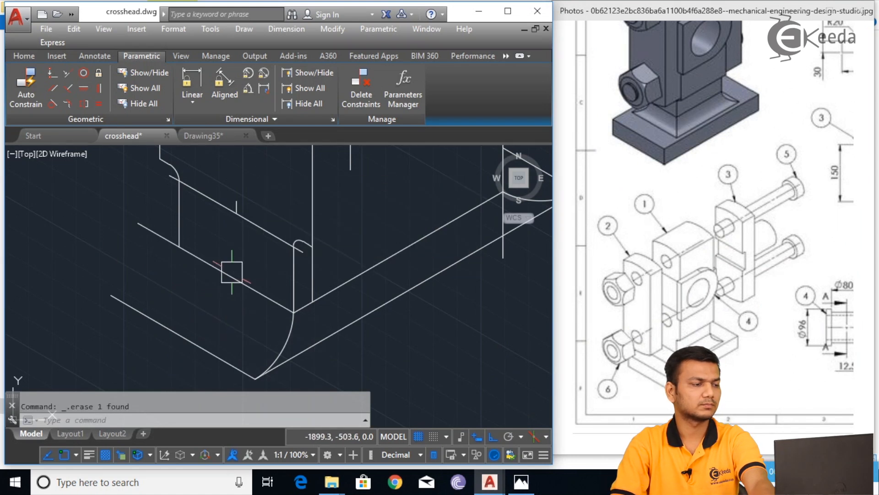
- Erase the inner vertical edge and the large concave arc inside the block of part 1
scroll(224, 211, "up", 3)
scroll(264, 219, "down", 5)
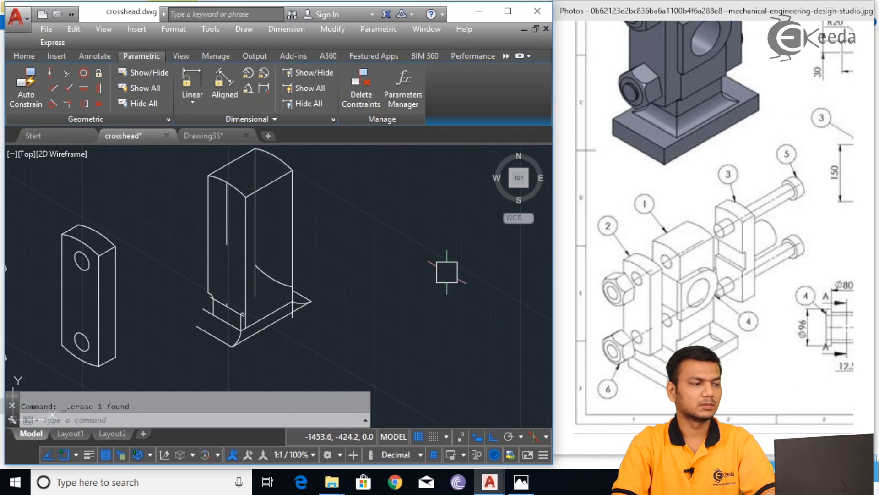
scroll(266, 204, "up", 3)
left_click(257, 233)
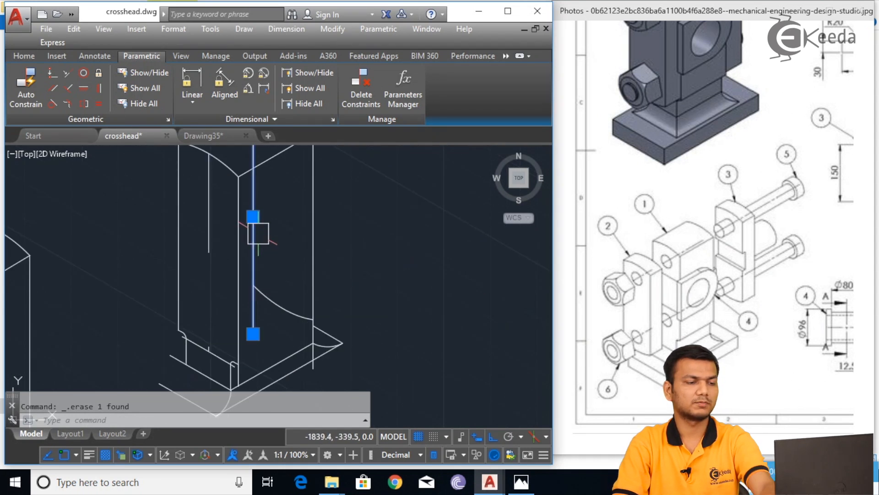
key("Delete")
left_click(272, 293)
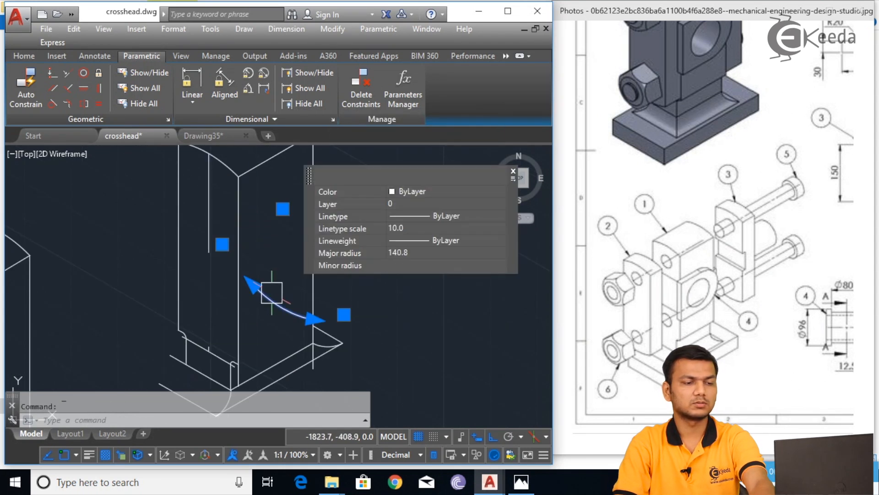
key("Delete")
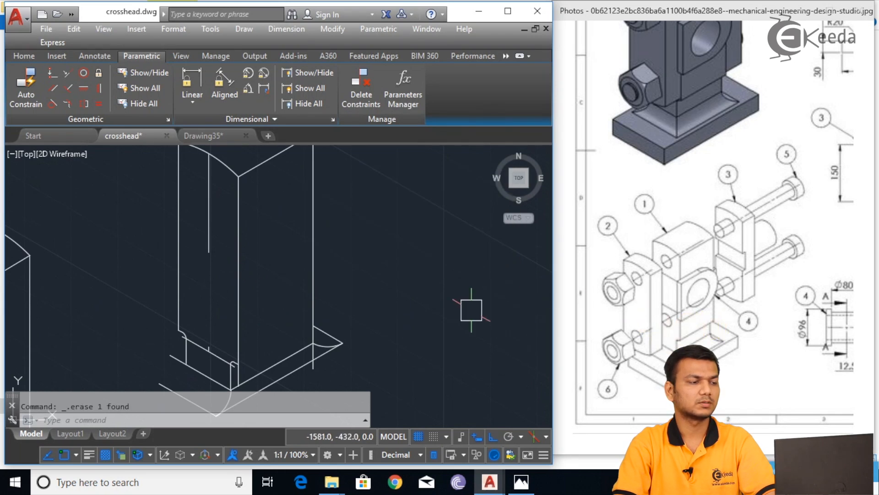
- Trim the vertical line between the two 30° base edges at the far corner and erase the remaining stub below them
scroll(419, 279, "down", 2)
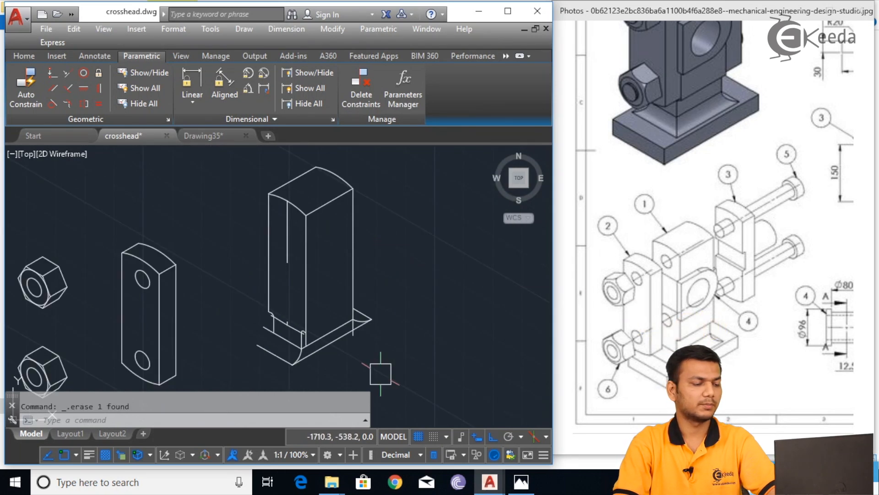
scroll(381, 374, "up", 2)
key("Return")
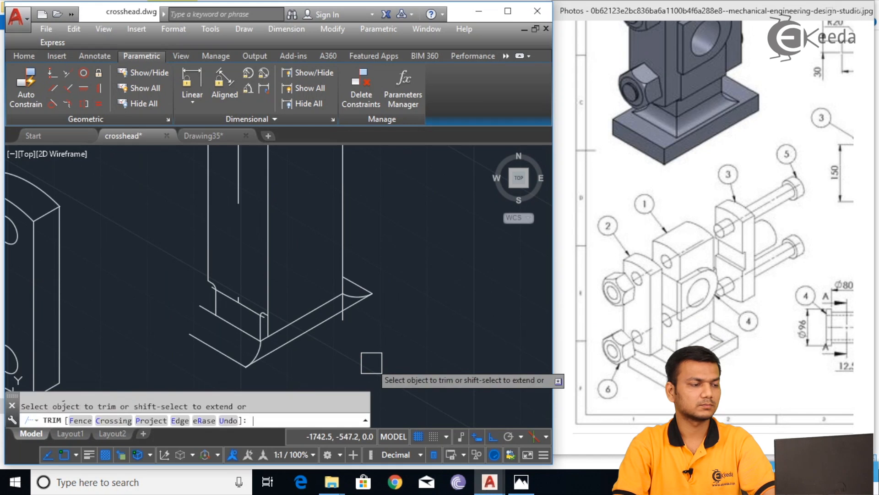
scroll(355, 315, "up", 4)
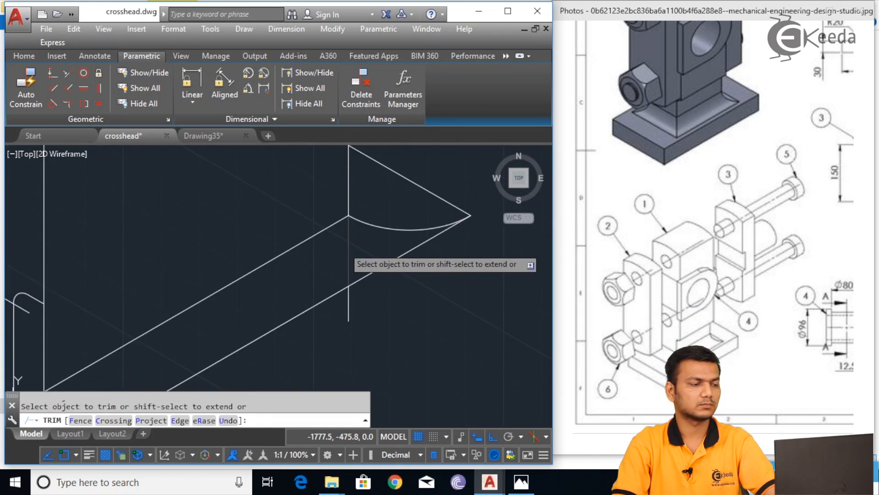
key("Escape")
left_click(355, 315)
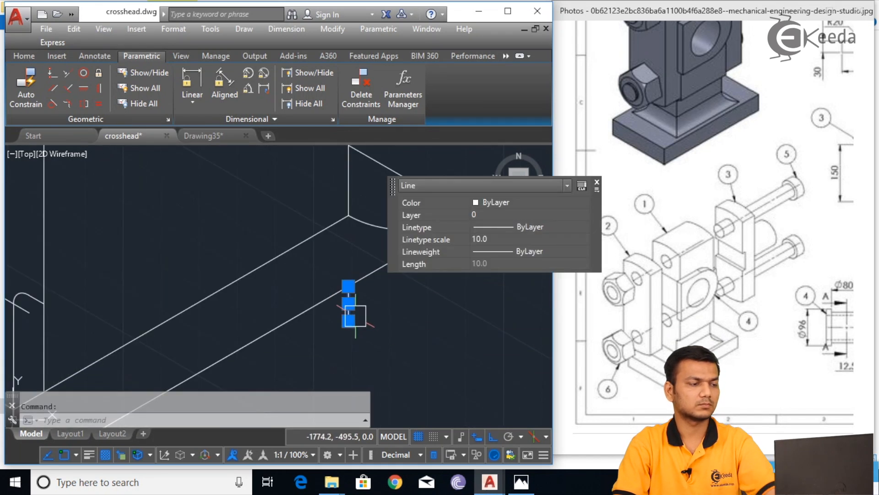
key("Delete")
scroll(362, 323, "down", 3)
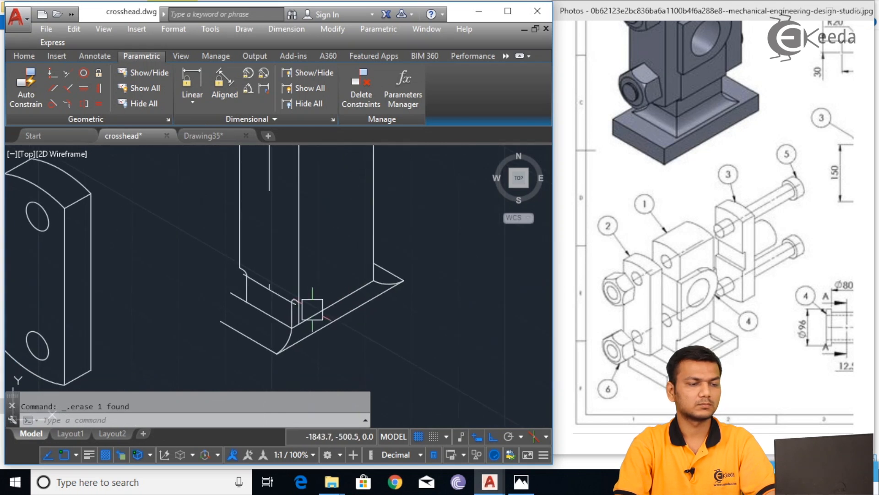
- Erase the two 150° line segments running between the small corner arcs at the bottom of the block's front face
scroll(257, 301, "up", 2)
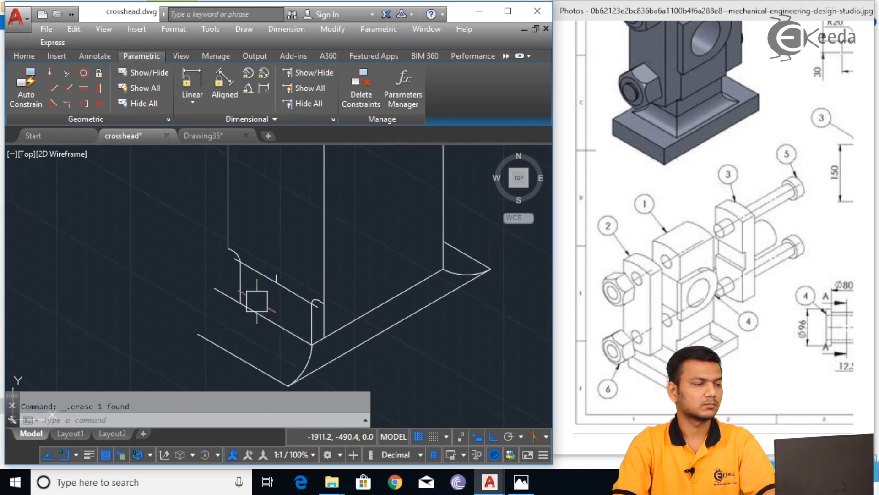
scroll(256, 301, "up", 2)
left_click(262, 265)
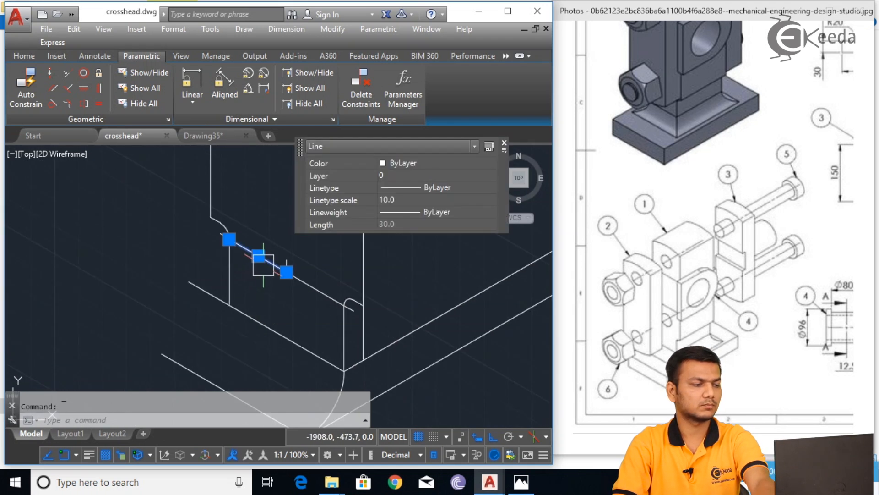
key("Delete")
left_click(314, 289)
key("Delete")
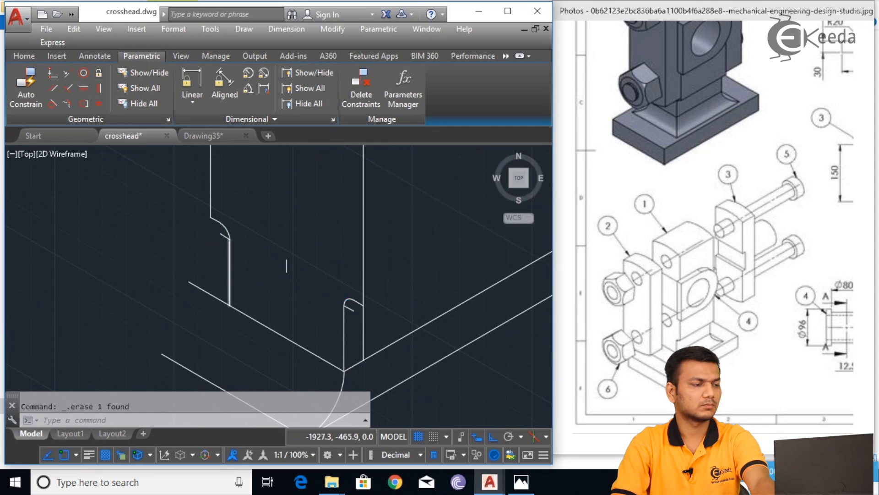
- Erase the short leftover stubs beside both small corner arcs
scroll(222, 247, "up", 2)
left_click(222, 222)
key("Delete")
scroll(341, 328, "down", 2)
scroll(424, 361, "up", 2)
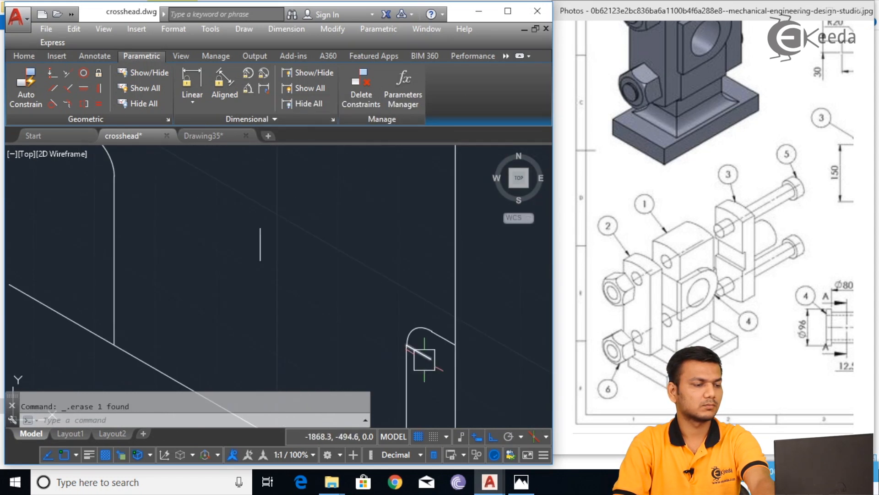
left_click(423, 355)
key("Delete")
scroll(436, 310, "down", 2)
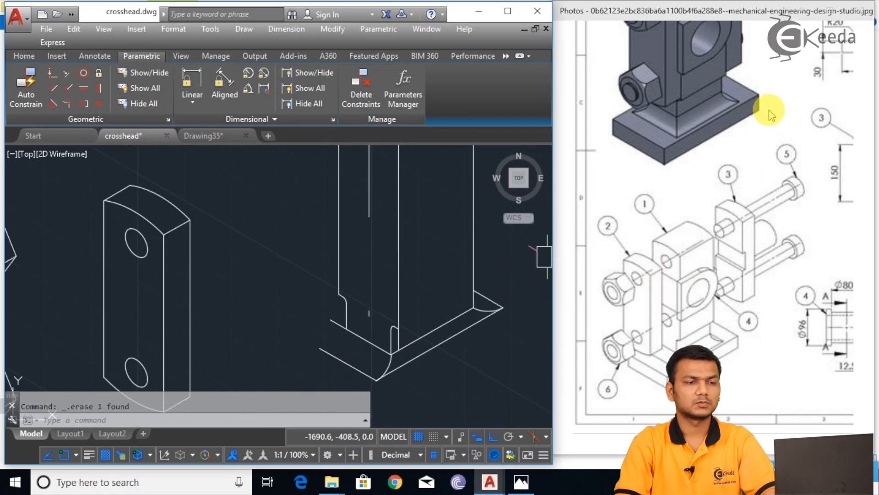
- Check part 1's hole dimensions in the reference image and draw a 75-unit vertical line upward from the front-face centre line's lower end
left_click_drag(769, 112, 668, 295)
left_click_drag(771, 182, 670, 237)
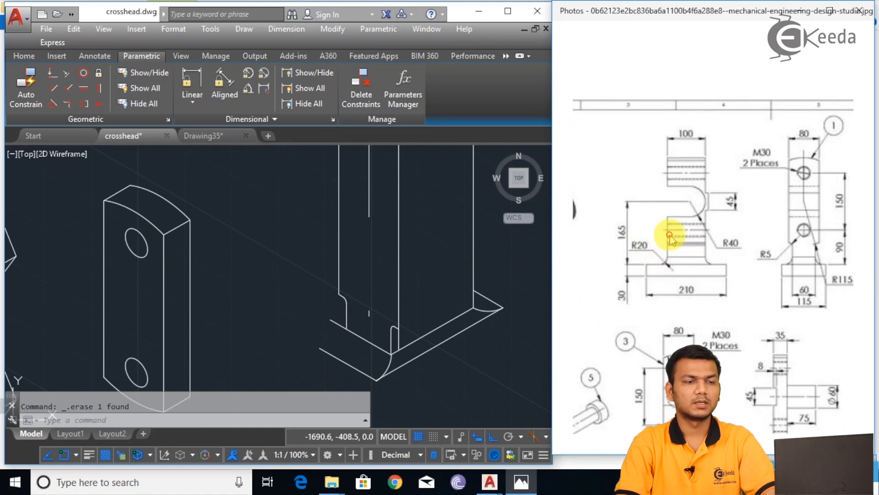
scroll(669, 235, "down", 2)
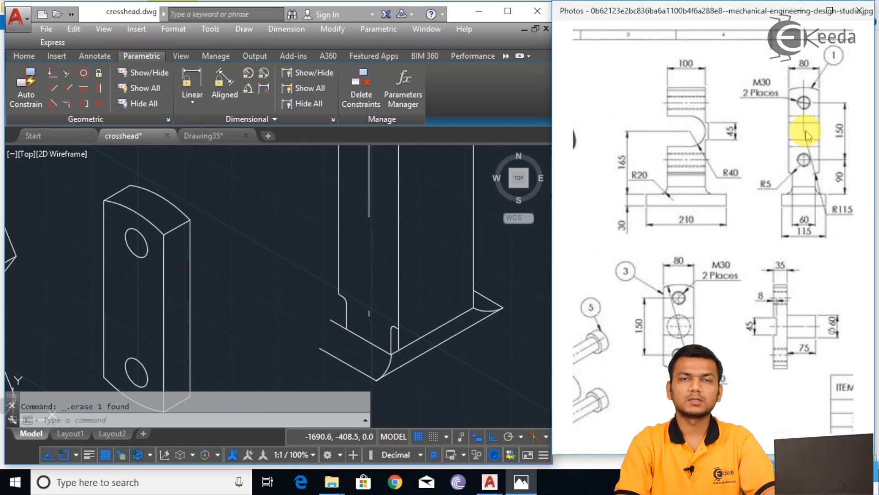
left_click(276, 240)
middle_click_drag(372, 191, 354, 248)
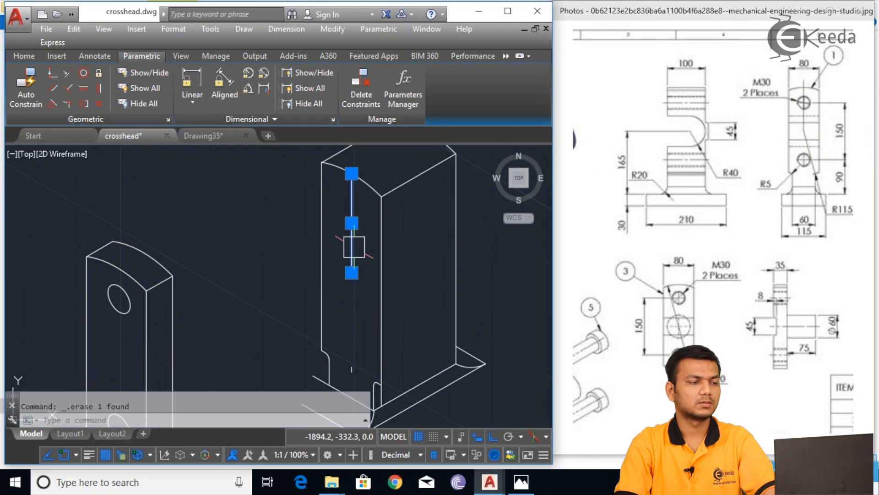
left_click(354, 247)
key("Escape")
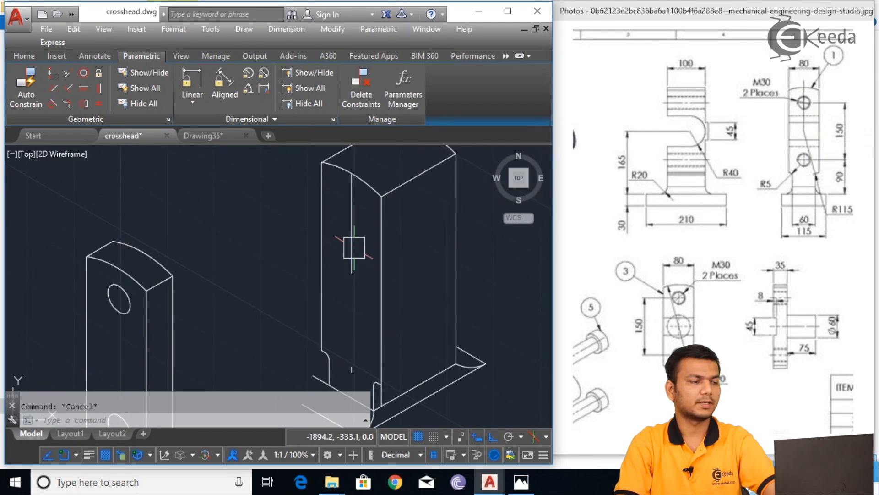
type("l")
key("Return")
left_click(351, 272)
type("75")
key("Return")
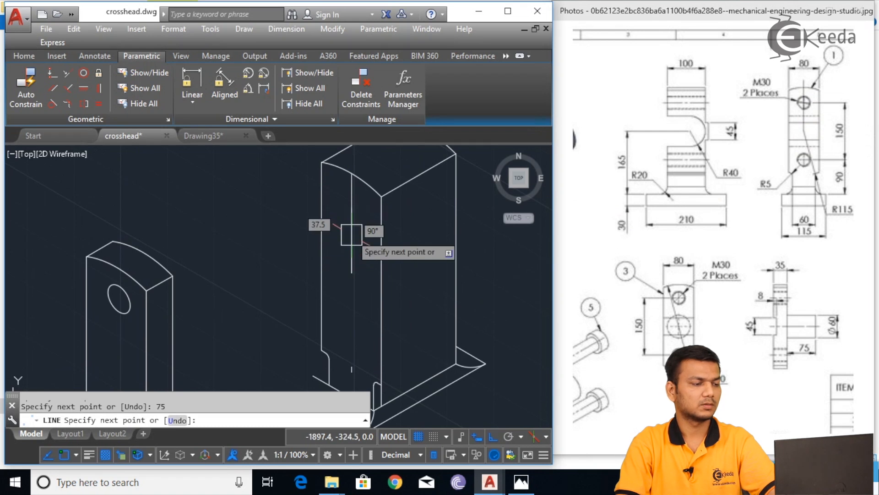
key("Escape")
- Draw an isocircle of radius 15 centred on the upper end of the 75-unit line for the upper hole
type("E")
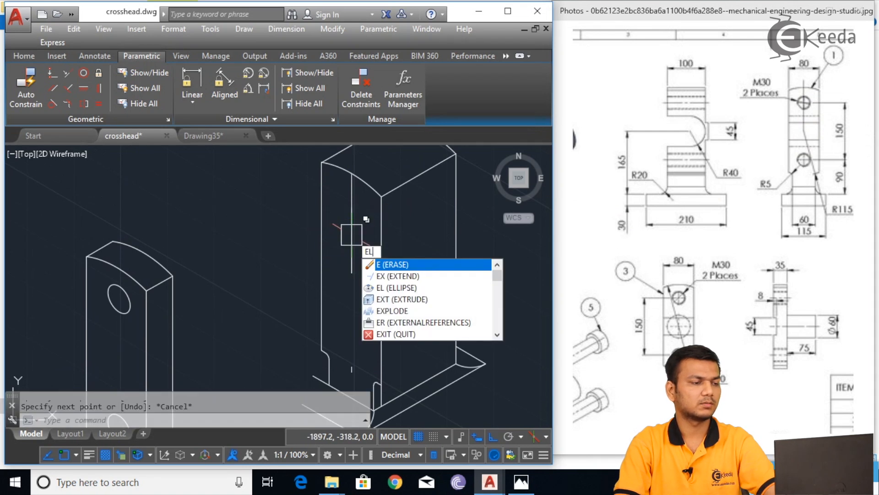
type("l")
key("Return")
type("I")
key("Return")
left_click(351, 207)
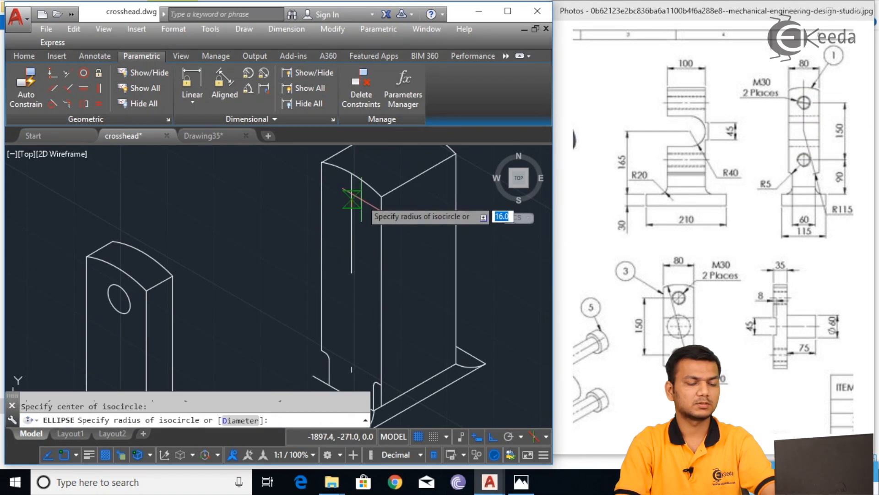
type("15")
key("Return")
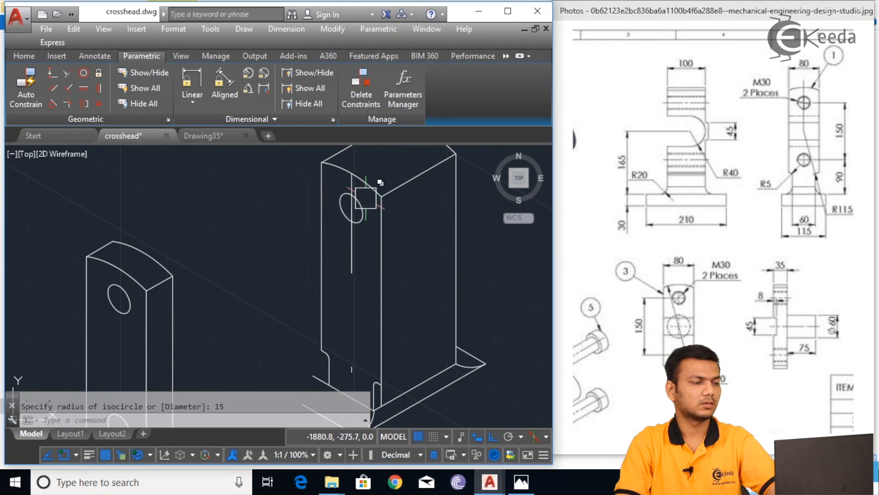
- Copy the upper hole's isocircle 150 units straight down from its centre
type("C")
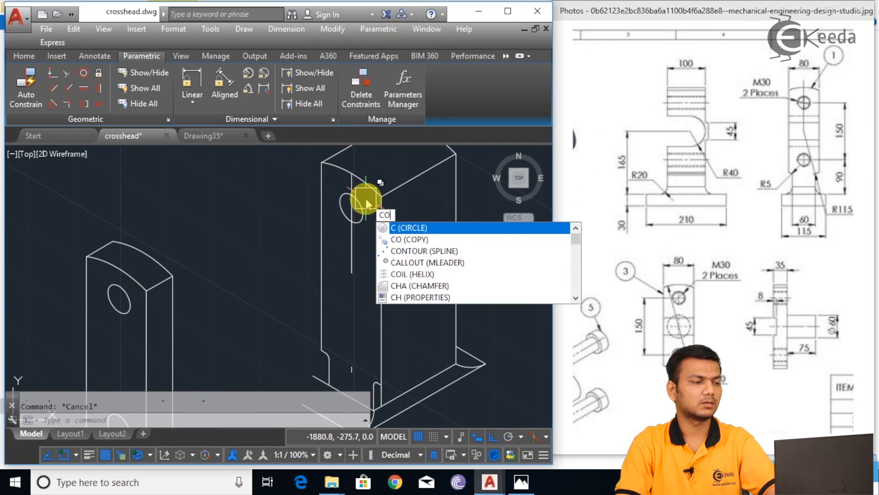
type("o")
key("Return")
scroll(363, 217, "up", 2)
left_click(353, 179)
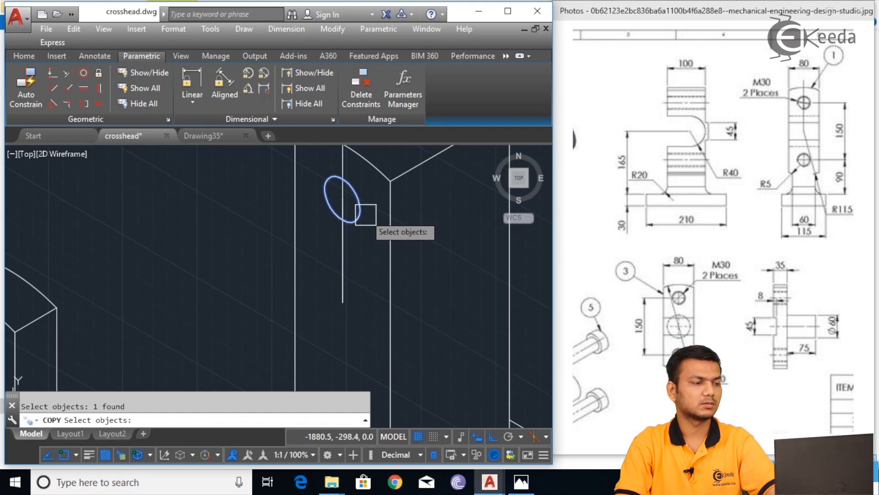
key("Return")
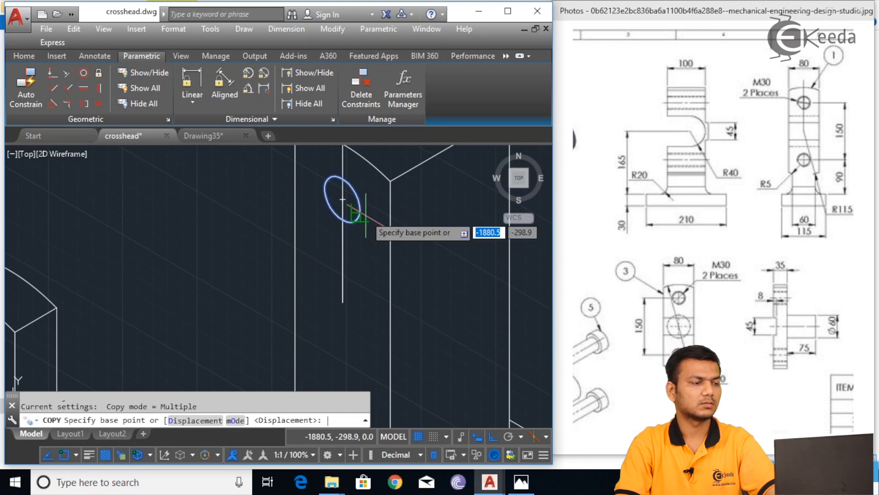
left_click(343, 199)
scroll(348, 229, "down", 3)
type("1")
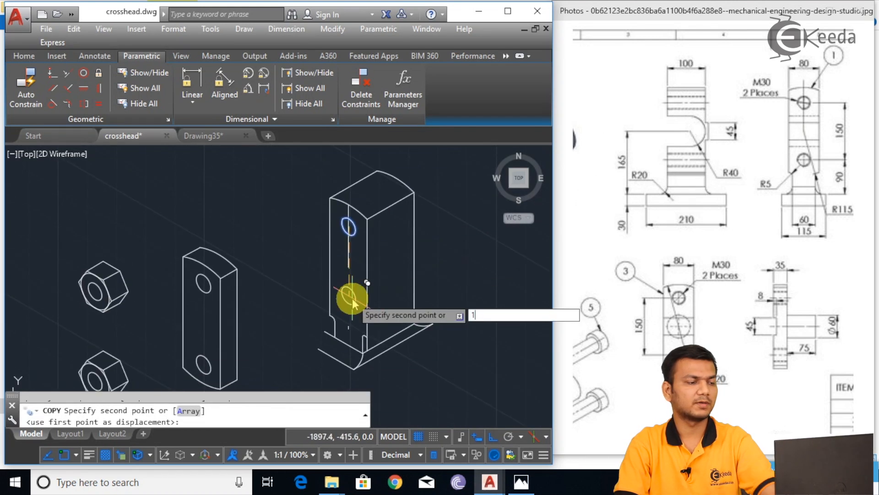
key("Return")
key("Escape")
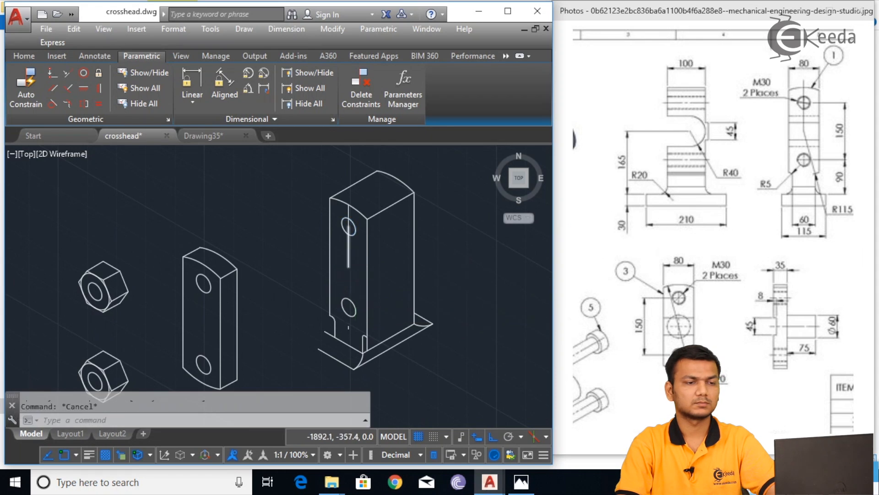
- Select the vertical construction line running down from the upper hole's centre
scroll(350, 255, "up", 3)
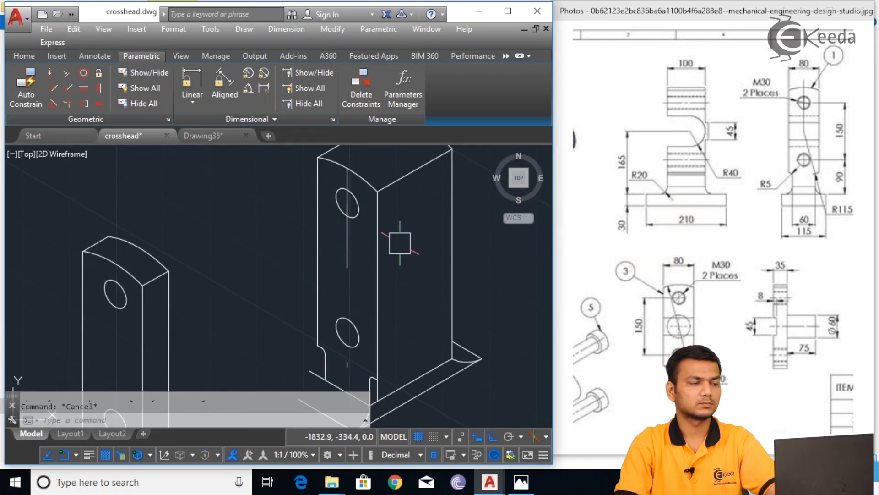
left_click(352, 252)
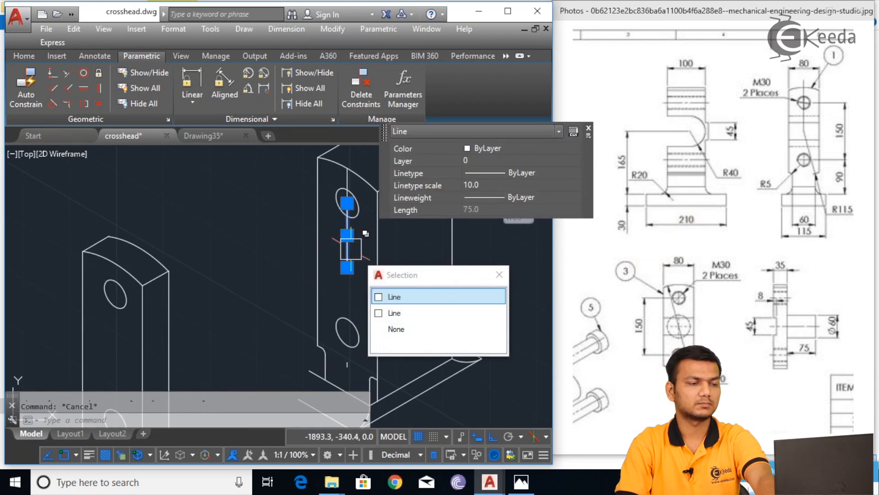
- Erase the selected 75-long vertical line between the two bolt holes on the body's front face
key("Delete")
left_click_drag(635, 275, 715, 171)
left_click_drag(622, 291, 678, 234)
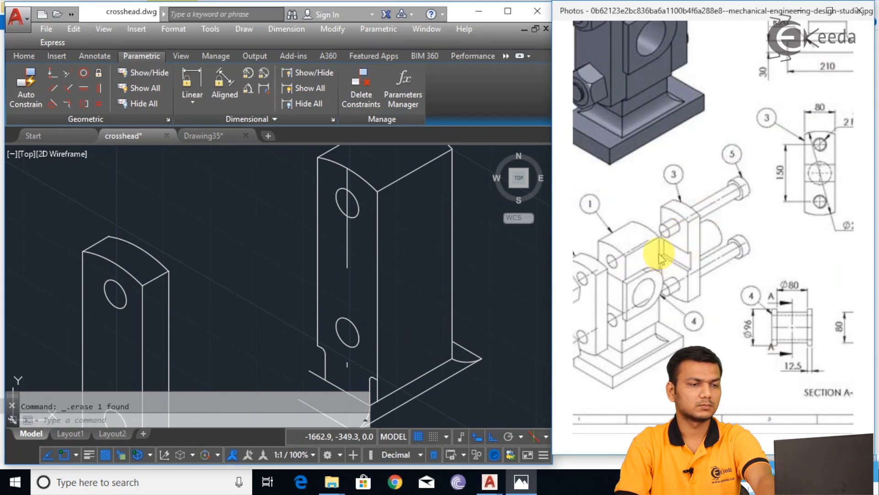
left_click_drag(770, 161, 672, 269)
left_click_drag(691, 157, 683, 232)
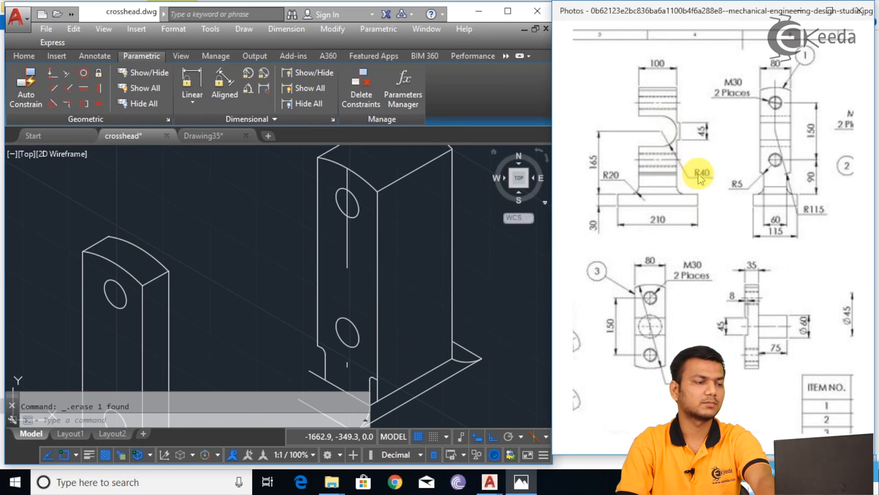
- From the lower end of the vertical centre line, draw a line 20 upward, then an isometric line past the front face's left edge
left_click(417, 241)
left_click(420, 250)
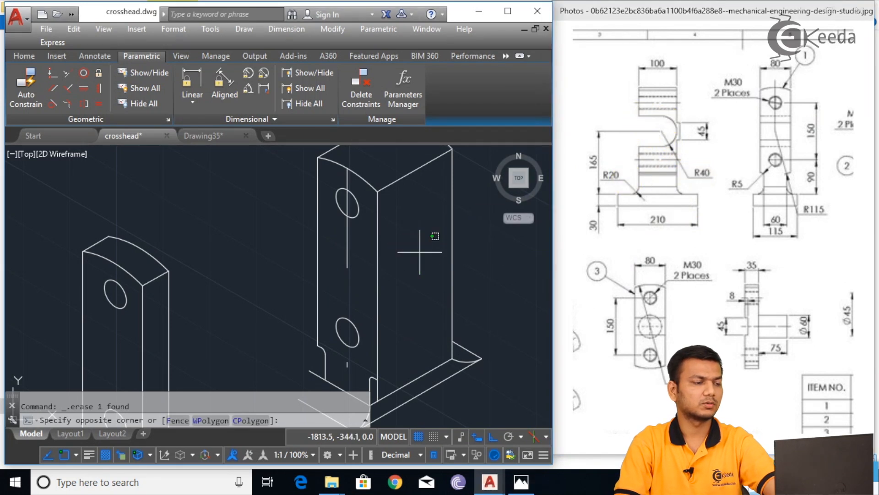
key("Escape")
type("l")
key("Return")
left_click(348, 267)
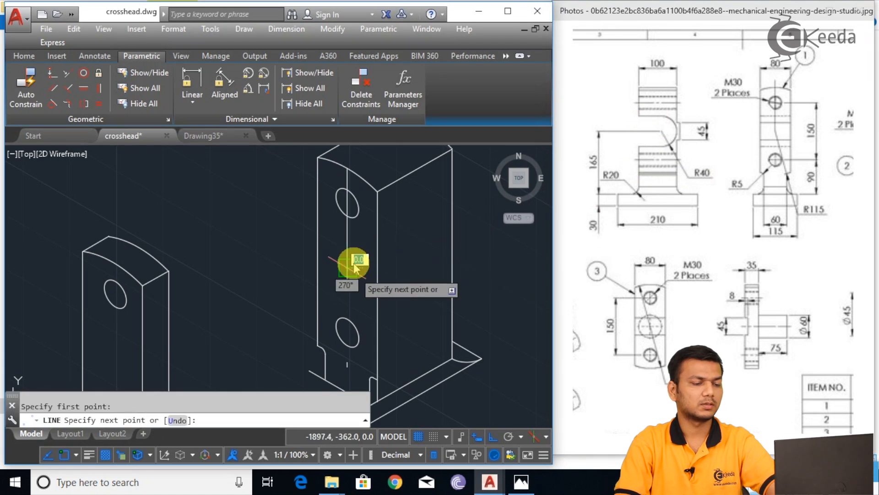
type("20")
key("Return")
left_click(300, 225)
right_click(330, 249)
left_click(342, 253)
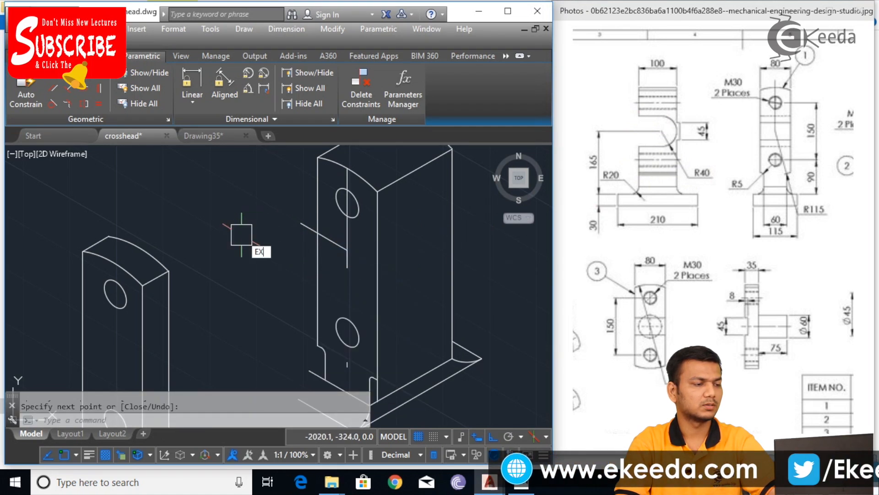
- Extend the slanted line to the front face's right edge and trim its overhang beyond the left edge
type("ex")
key("Return")
left_click(355, 254)
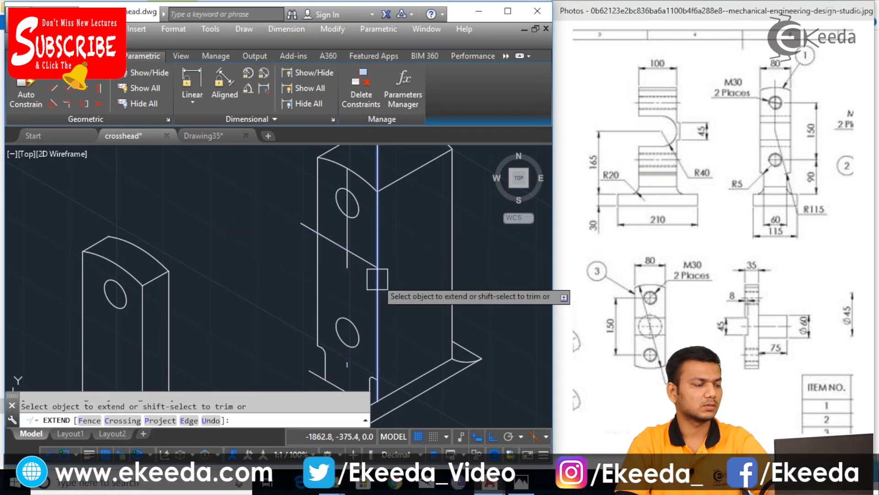
key("Escape")
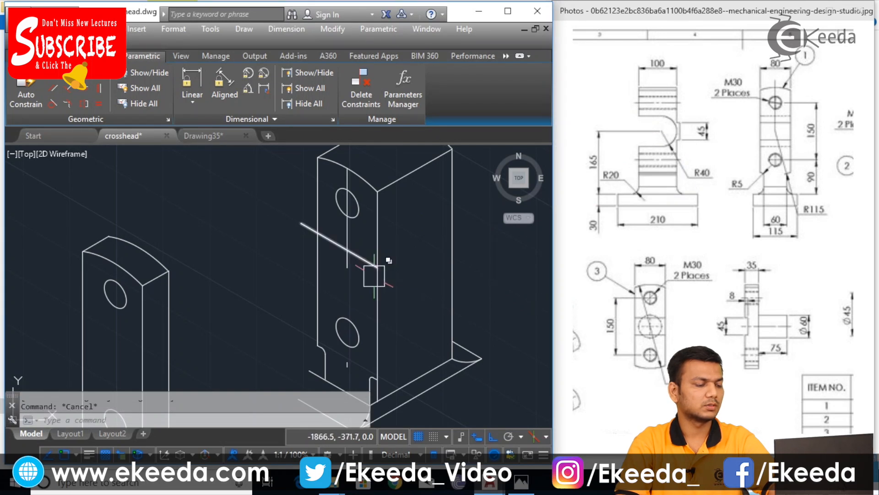
type("TR")
key("Return")
scroll(326, 245, "up", 2)
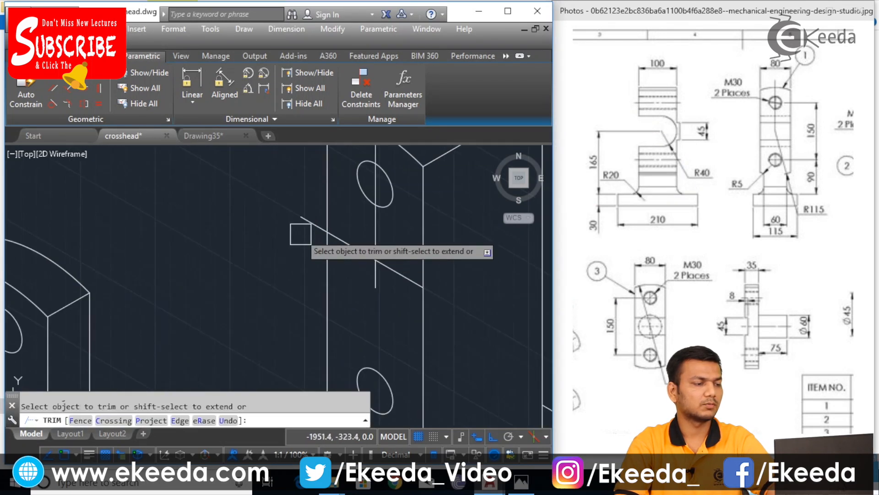
key("Escape")
- Copy the slanted line 40 downward on the front face, using its crossing with the centre line as base point
type("CO")
key("Return")
left_click(341, 239)
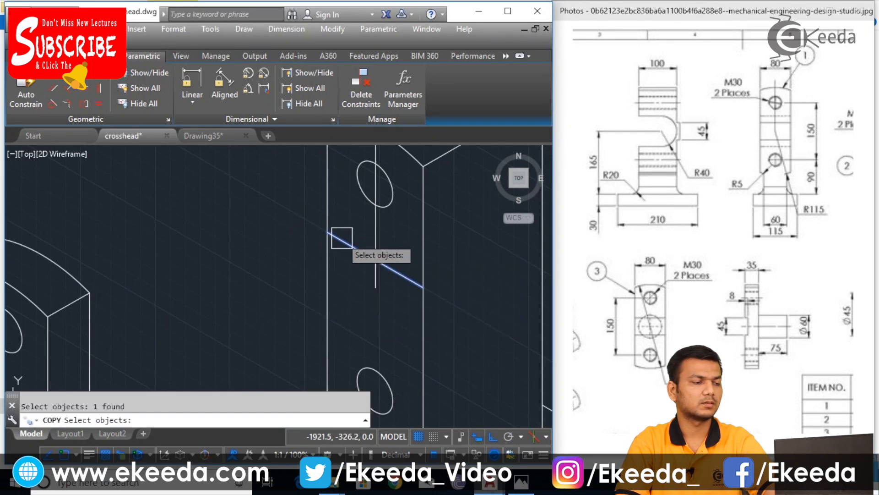
key("Return")
left_click(375, 262)
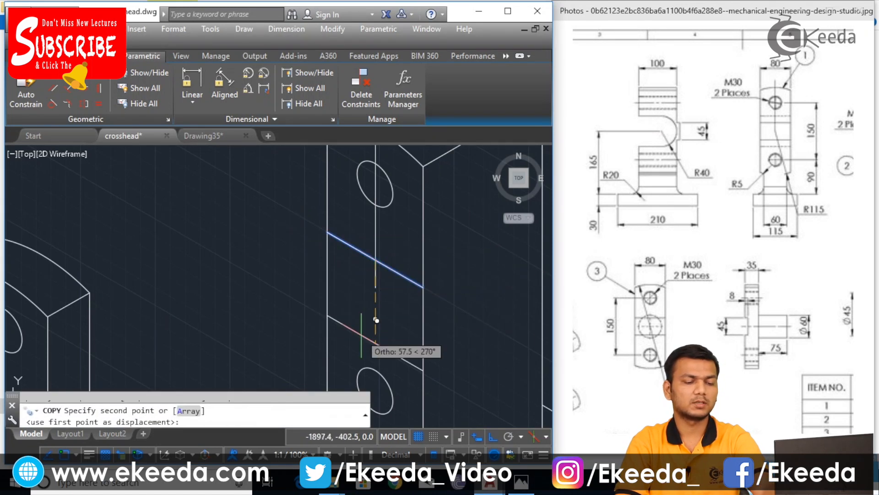
type("40")
key("Return")
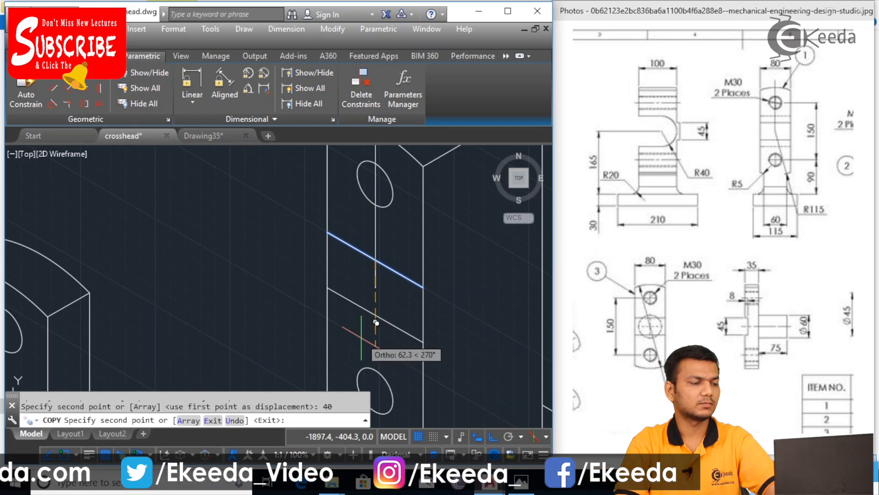
key("Escape")
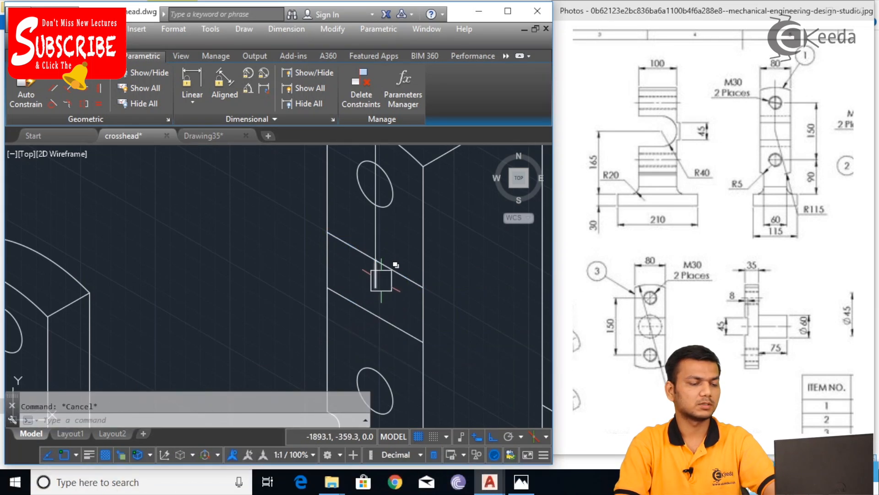
- Erase the short helper line and the vertical centre line running through the upper hole
left_click(377, 284)
key("Escape")
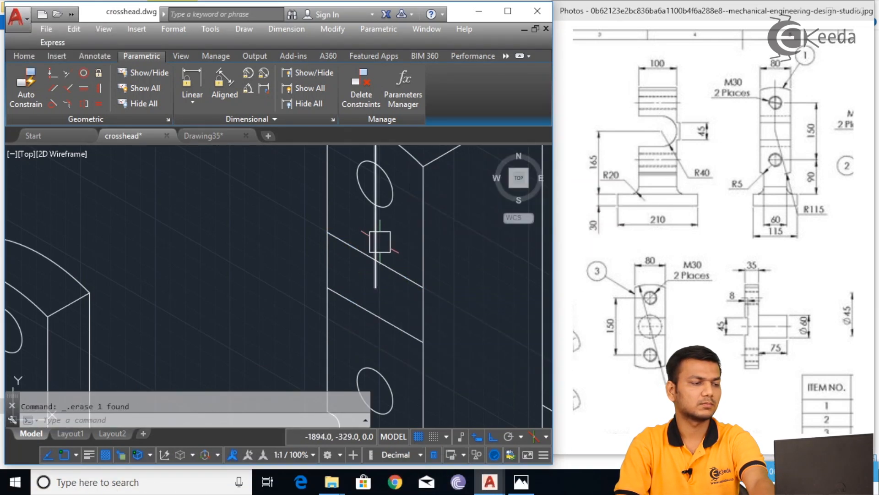
left_click(378, 238)
key("Delete")
scroll(457, 315, "down", 3)
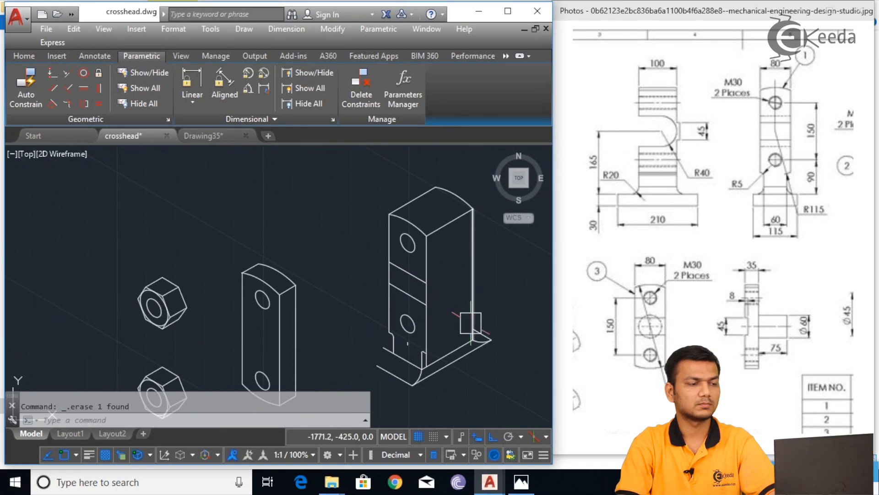
- Examine the reference drawing's exploded view and the dimensioned views of part 1, especially its base plate
scroll(440, 349, "up", 2)
left_click_drag(674, 232, 779, 156)
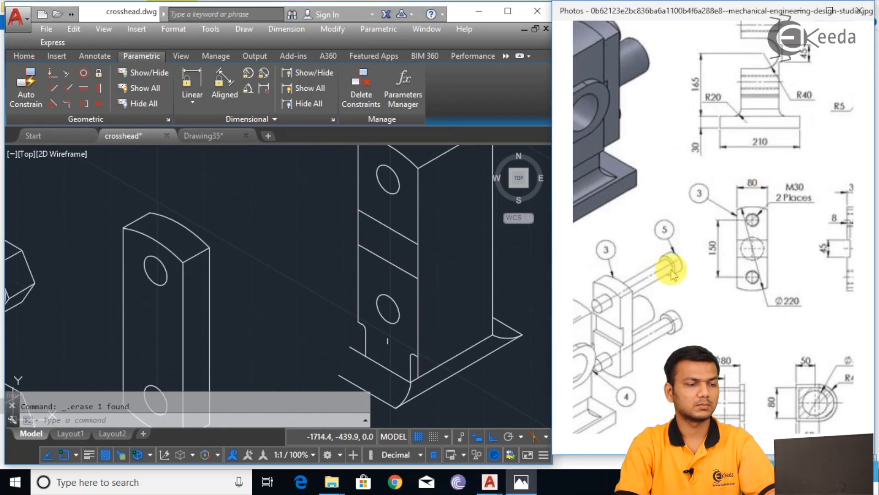
left_click_drag(673, 274, 722, 212)
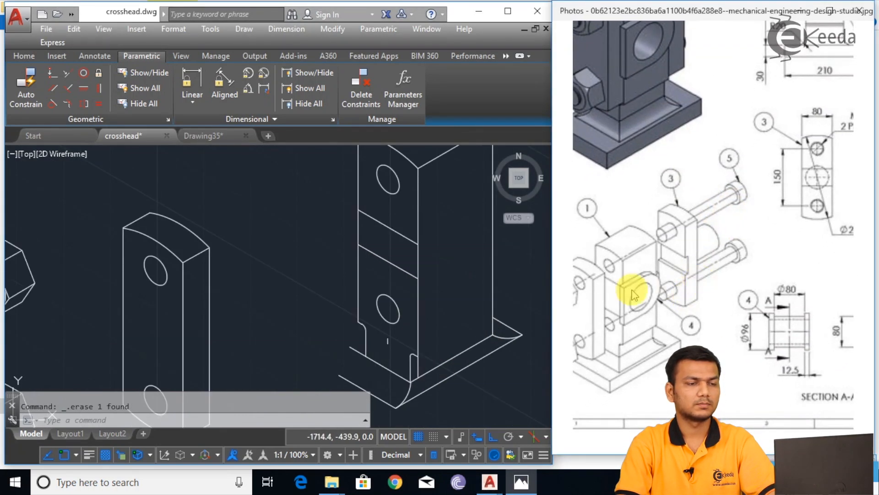
left_click_drag(743, 215, 666, 291)
mouse_move(809, 176)
left_mouse_down()
mouse_move(767, 191)
mouse_move(761, 202)
left_mouse_up()
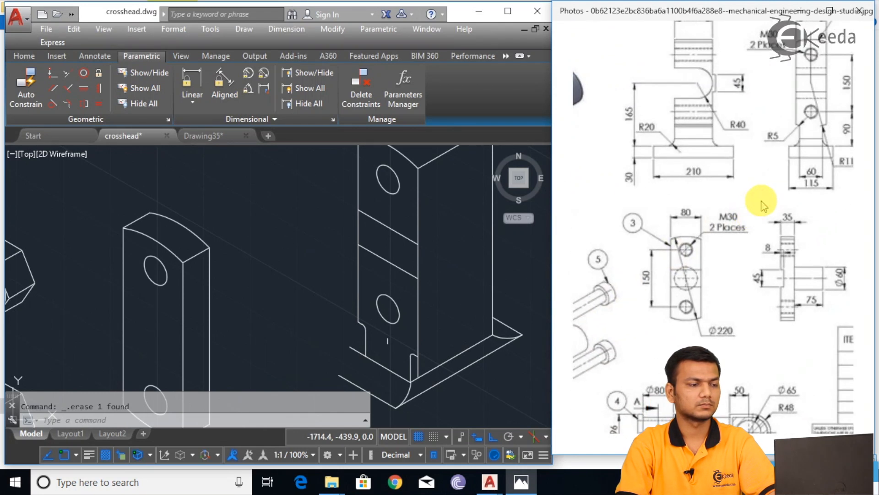
left_click_drag(697, 185, 780, 113)
left_click_drag(688, 252, 752, 190)
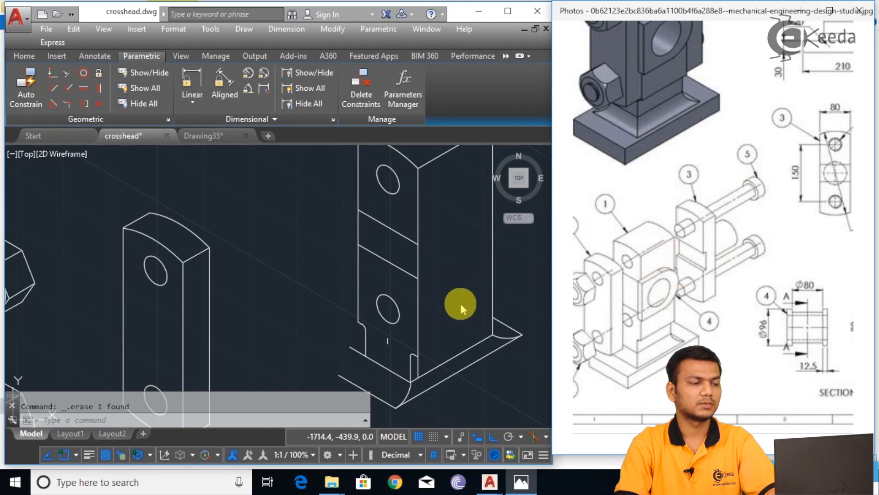
scroll(447, 330, "down", 2)
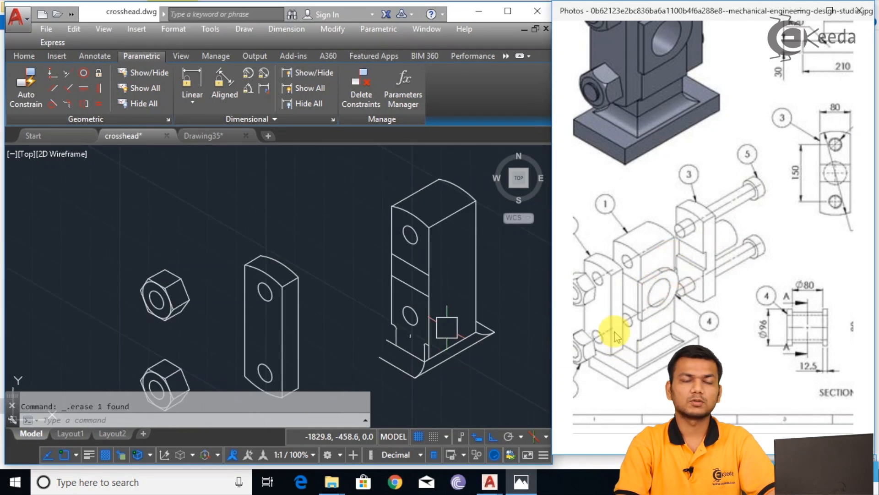
left_click(346, 306)
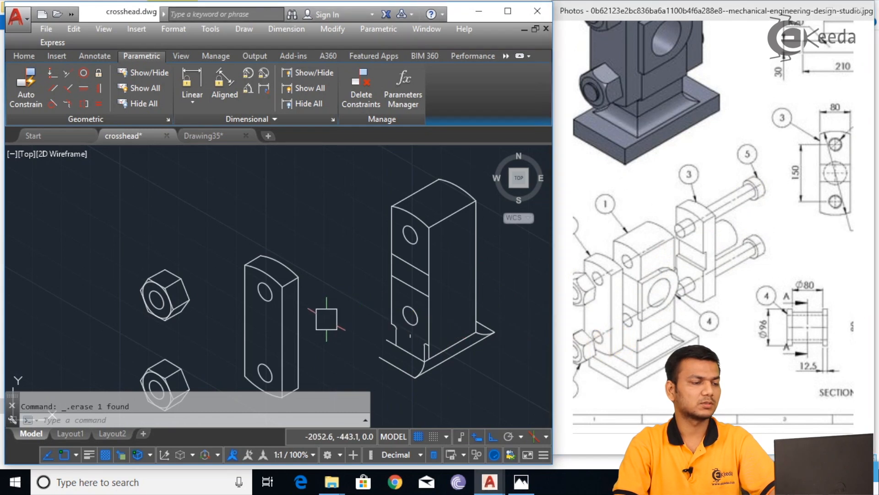
scroll(352, 290, "down", 2)
scroll(343, 284, "up", 2)
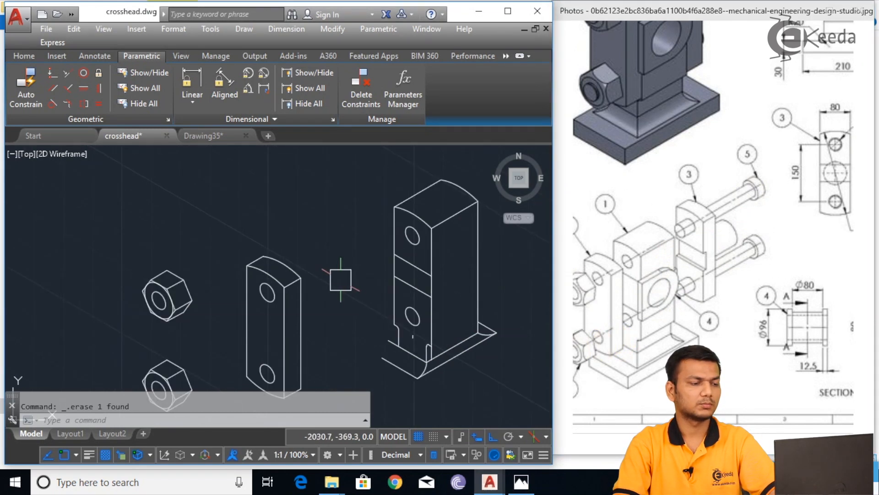
scroll(347, 280, "down", 1)
scroll(446, 346, "up", 1)
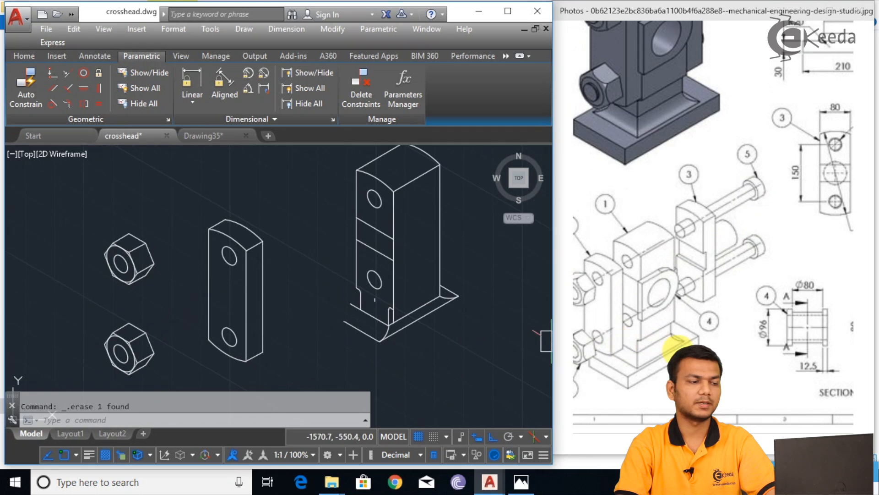
left_click(439, 359)
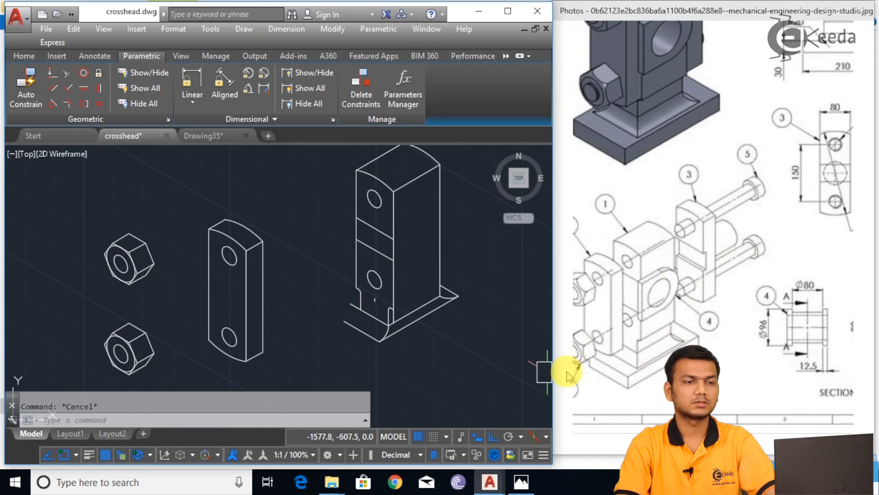
scroll(723, 133, "up", 4)
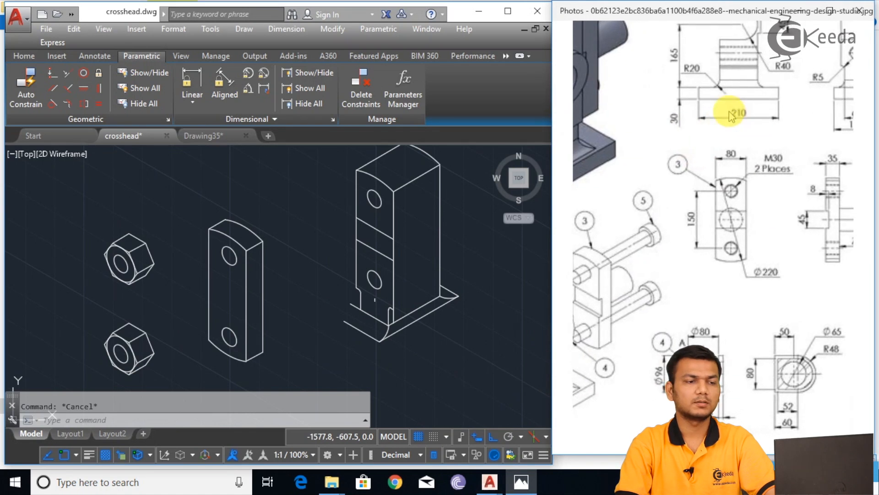
scroll(716, 186, "down", 1)
scroll(771, 151, "up", 1)
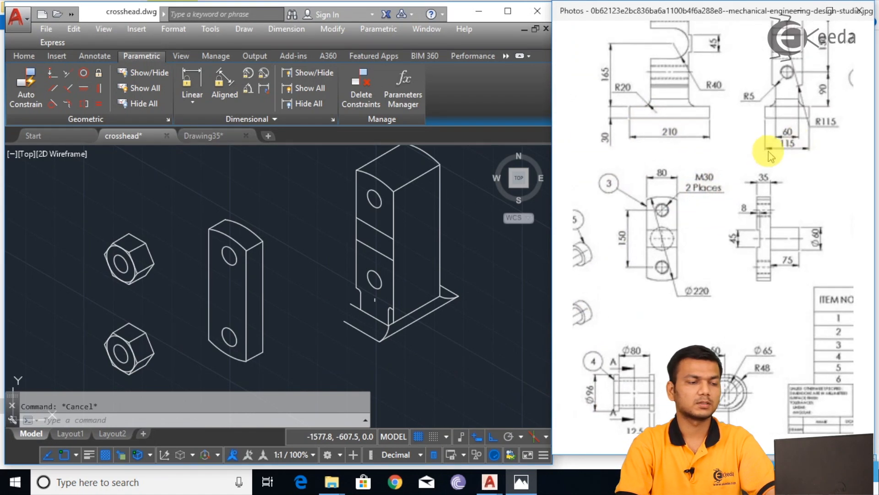
left_click_drag(643, 274, 700, 202)
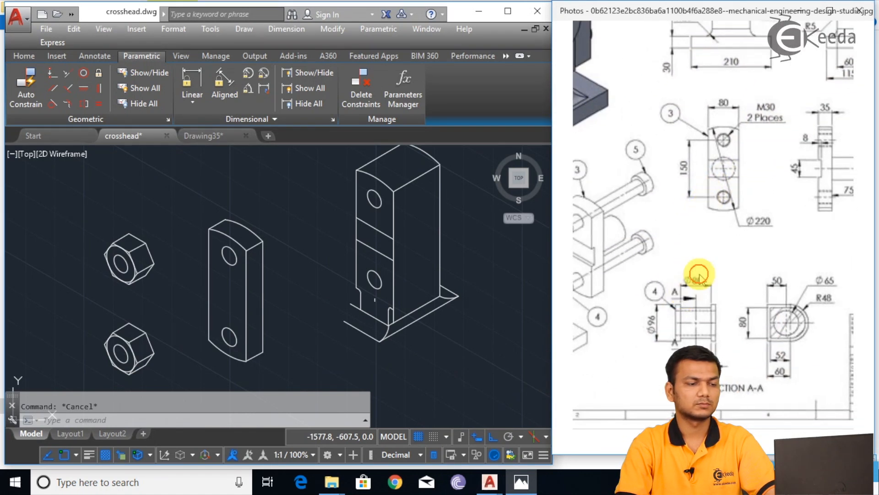
left_click_drag(699, 275, 761, 216)
- Start the base plate outline in the empty area beside the body with a 115-long line toward the upper left at 150°
left_click(467, 354)
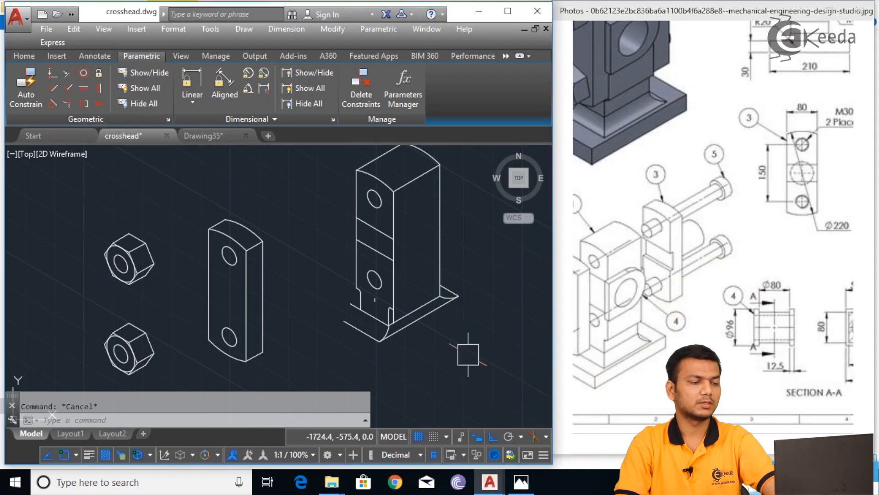
key("Return")
middle_click_drag(485, 381, 463, 275)
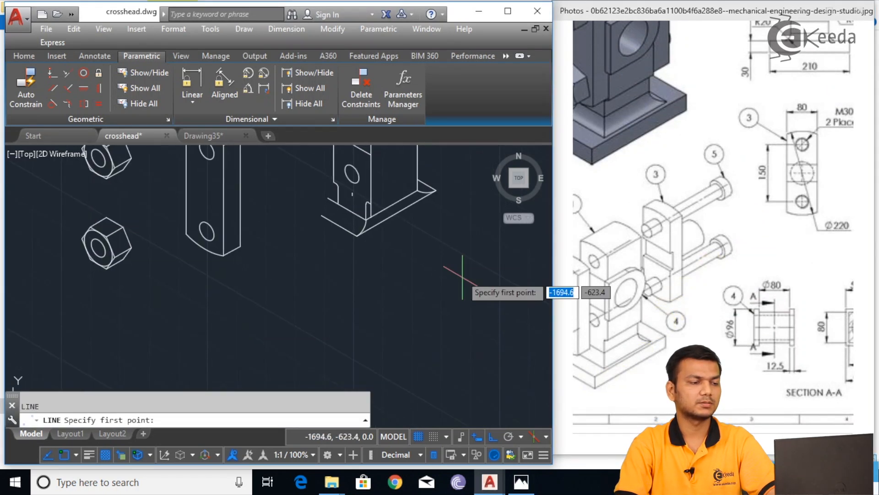
left_click(480, 300)
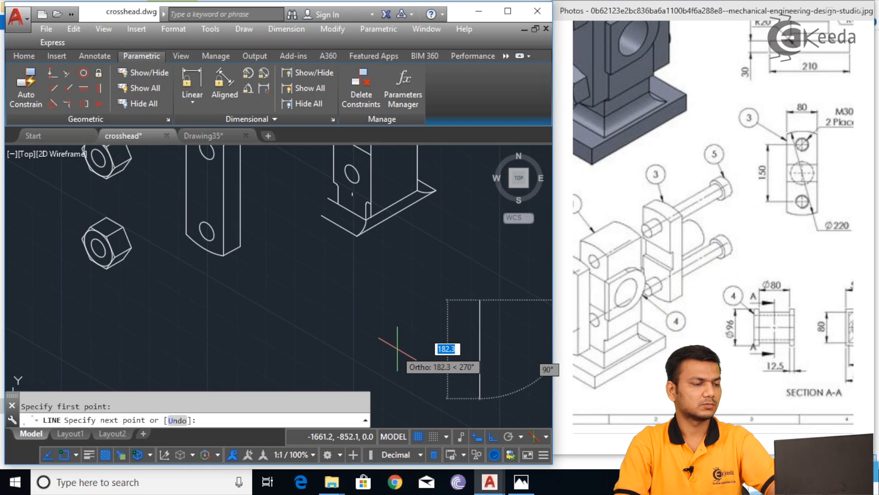
left_click(408, 303)
type("11")
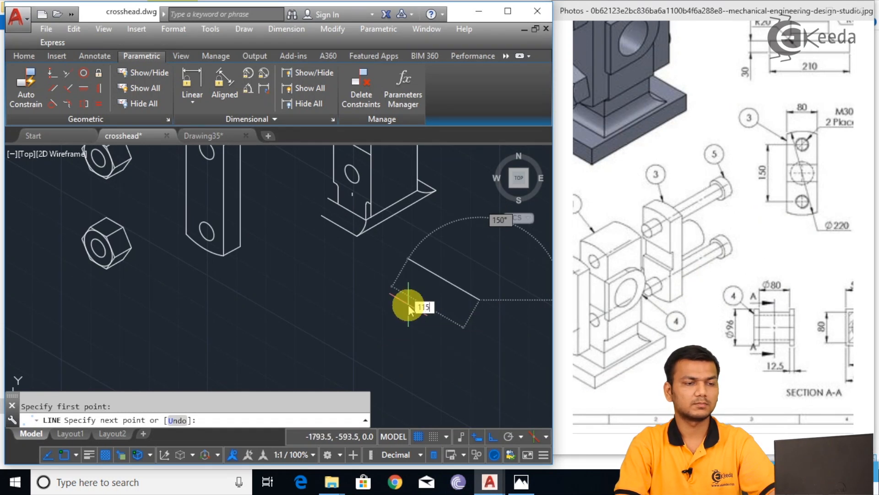
type("5")
key("Return")
- Complete the base plate outline as an isometric rectangle with lines of 210, 115 and 210 at 30° and 150° directions
left_click_drag(760, 164, 644, 258)
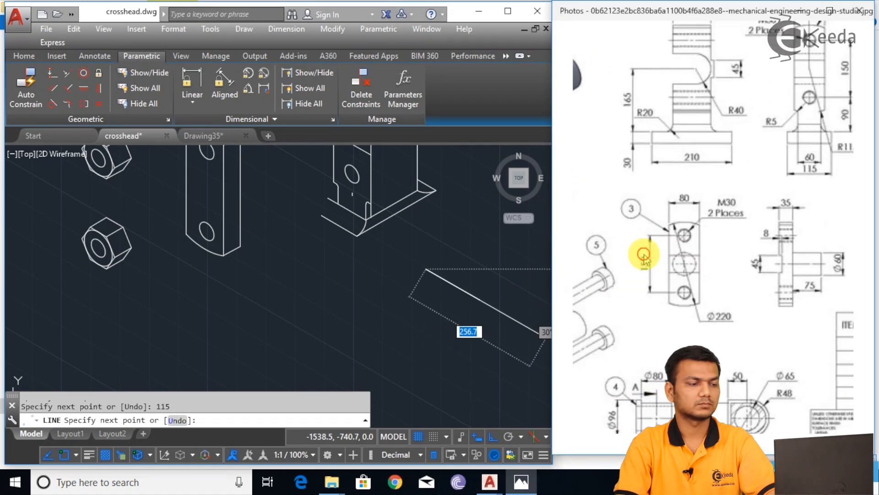
middle_click_drag(431, 300, 362, 331)
key("F5")
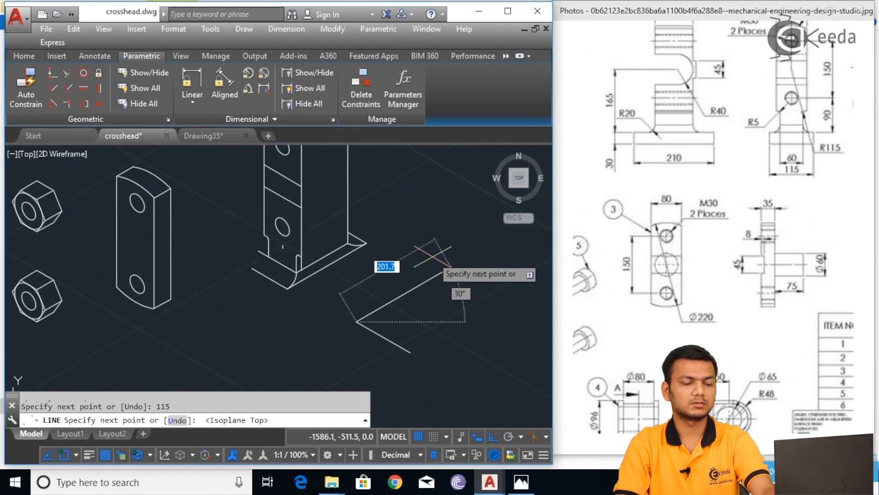
type("210")
key("Return")
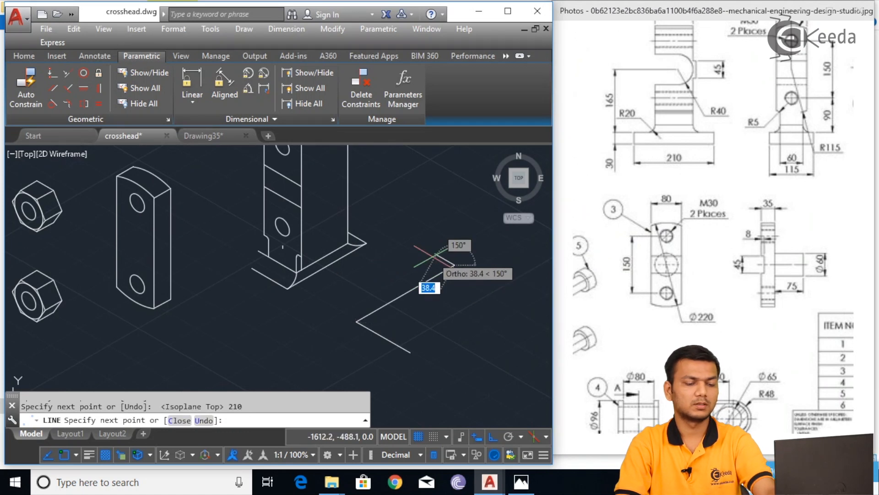
type("115")
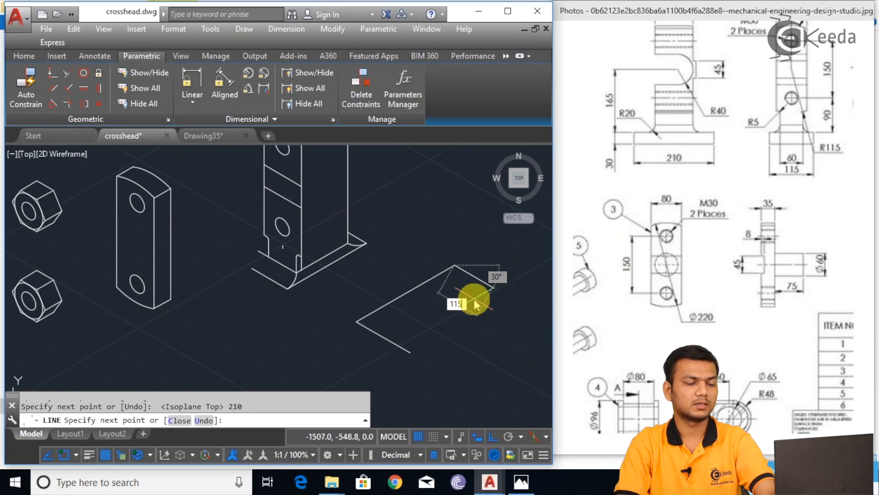
key("Return")
type("2")
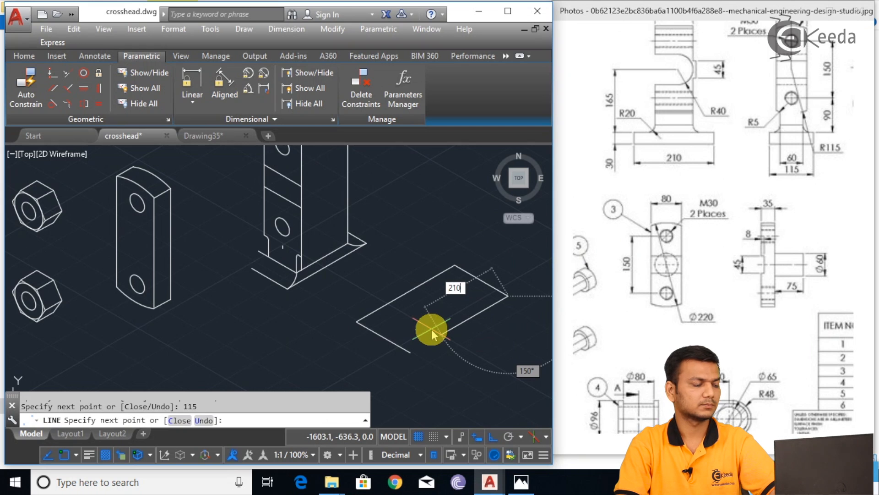
type("10")
key("Return")
key("Escape")
- Copy the four lines of the base plate outline 30 straight up, using the front corner as base point
type("co")
key("Return")
left_click(477, 314)
left_click(479, 283)
left_click(432, 278)
left_click(391, 341)
key("Return")
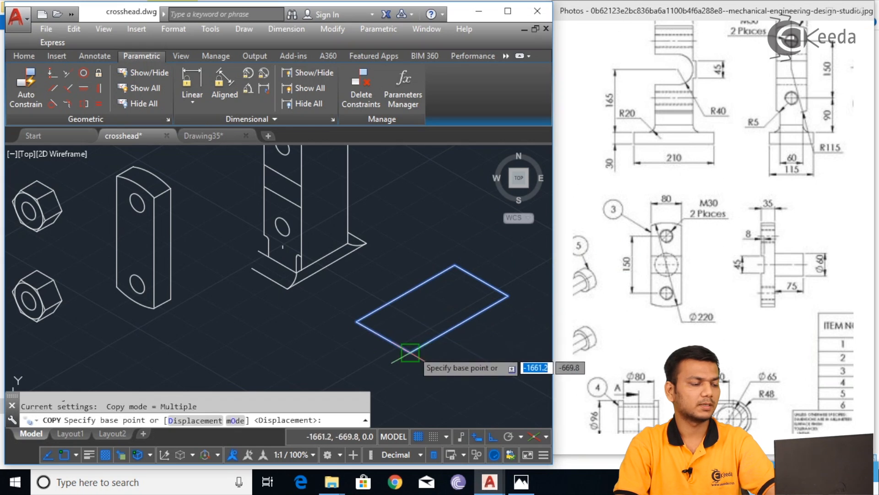
left_click(410, 352)
key("F5")
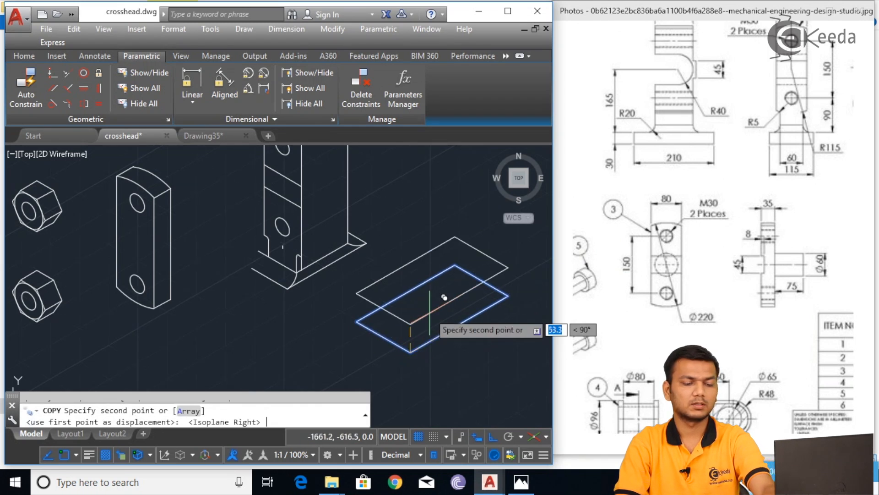
key("Return")
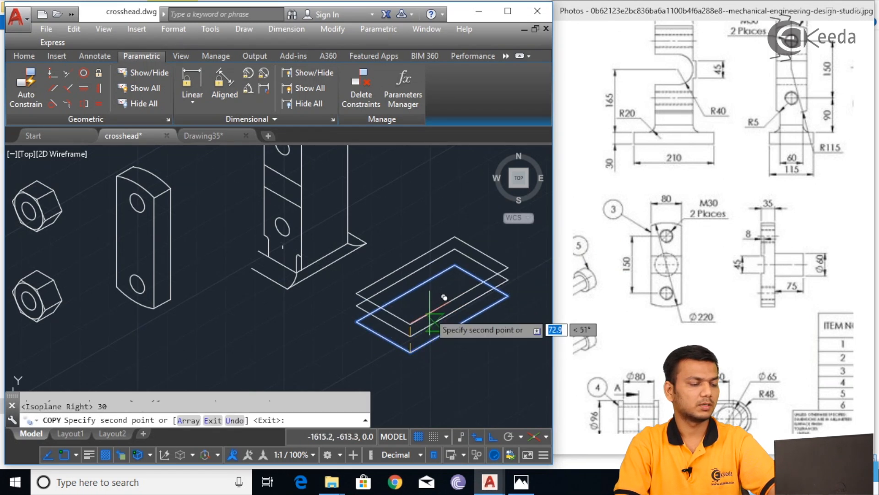
key("Escape")
- Connect the lower and upper outlines with vertical lines at the plate's front and right corners
type("l")
key("Return")
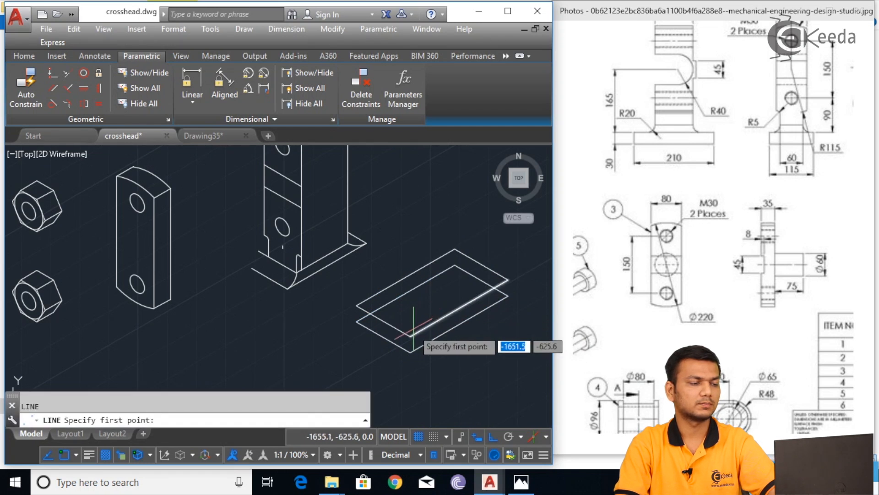
left_click(410, 353)
left_click(411, 337)
key("Return")
key("Return")
left_click(508, 296)
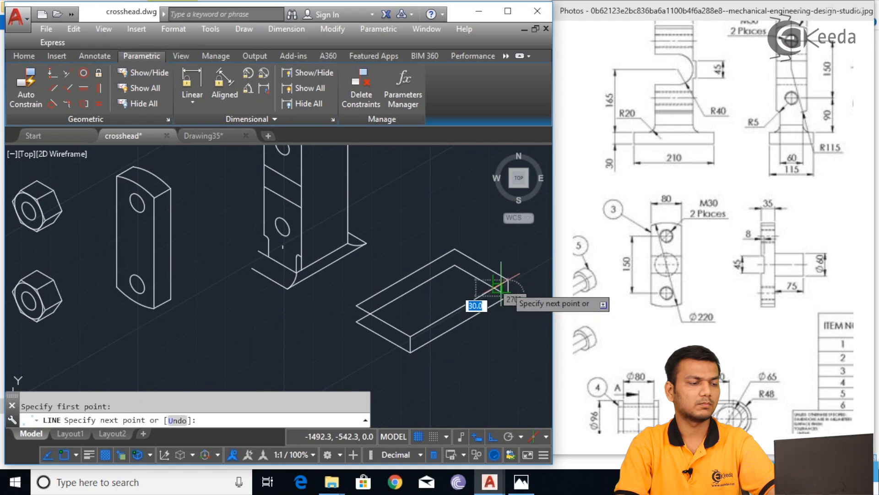
left_click(508, 279)
key("Return")
- Check the base in the reference's exploded view and draw the vertical edge at the plate's left corner
left_click_drag(632, 295, 728, 202)
left_click_drag(681, 245, 730, 247)
mouse_move(663, 333)
left_mouse_down()
mouse_move(681, 316)
mouse_move(650, 373)
left_mouse_up()
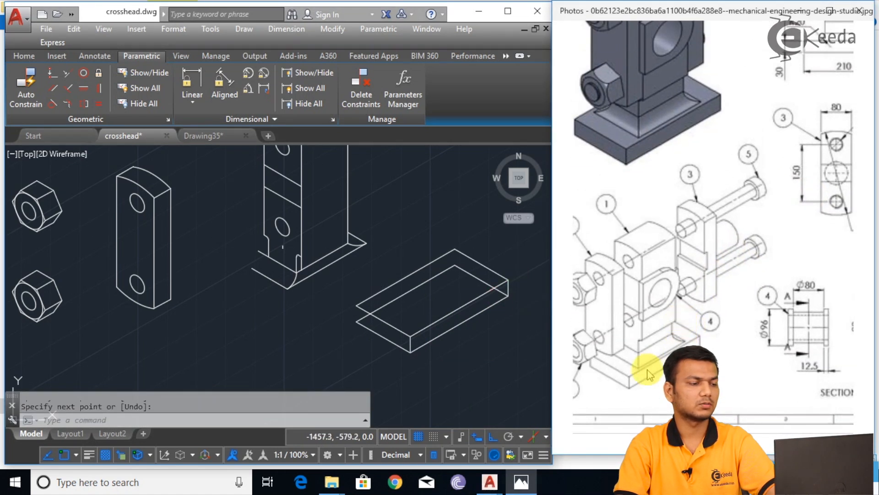
key("Escape")
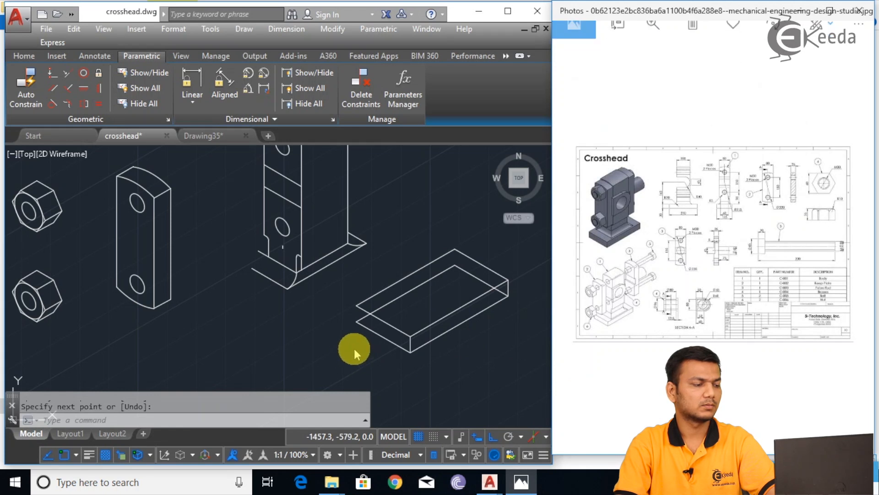
left_click(280, 417)
type("l")
key("Return")
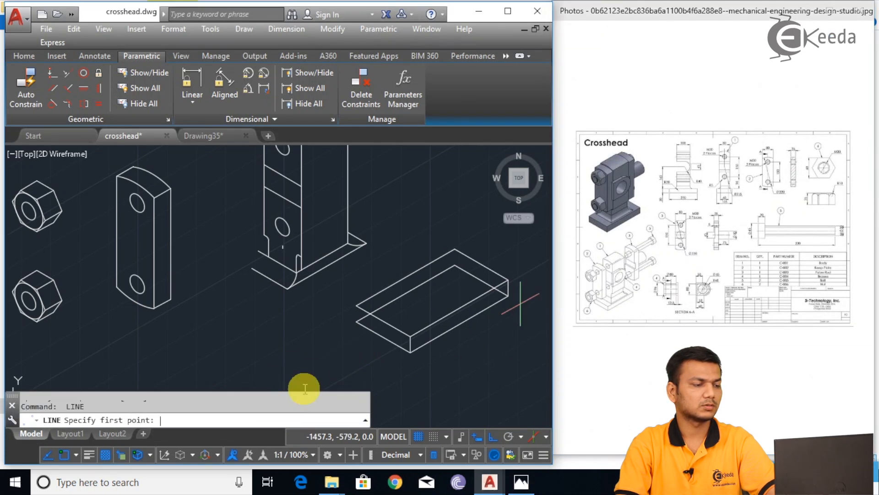
left_click(348, 326)
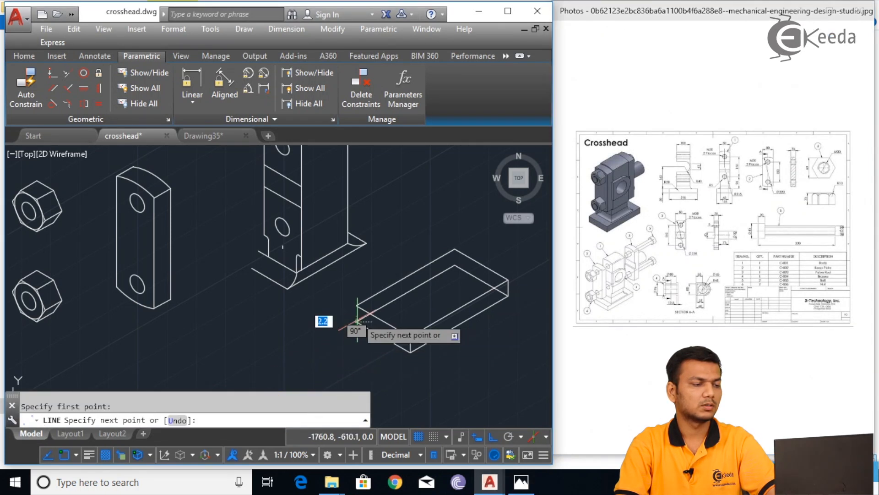
right_click(358, 297)
left_click(385, 304)
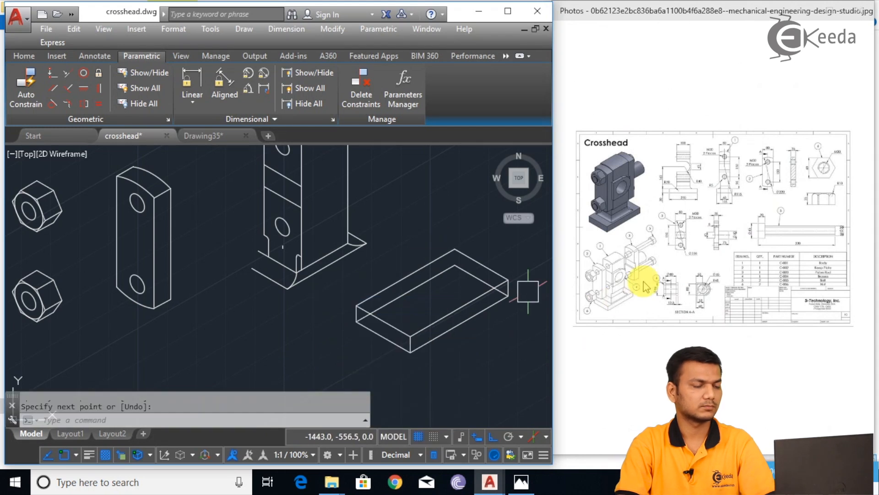
- Try to move the base plate freely to the foot of the body with Ortho off, and undo the move
scroll(668, 273, "up", 5)
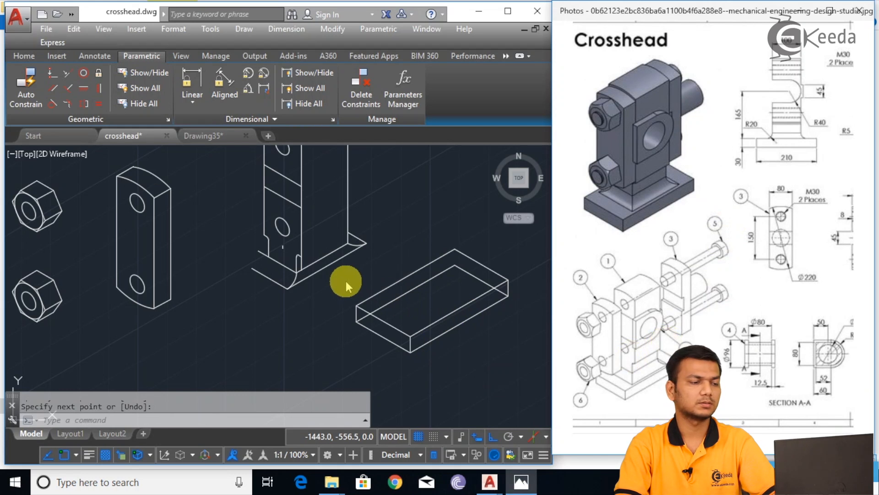
left_click(448, 219)
middle_click_drag(466, 239, 415, 233)
type("m")
key("Return")
left_click(463, 244)
mouse_move(424, 222)
left_mouse_down()
mouse_move(305, 314)
mouse_move(440, 362)
mouse_move(479, 353)
left_mouse_up()
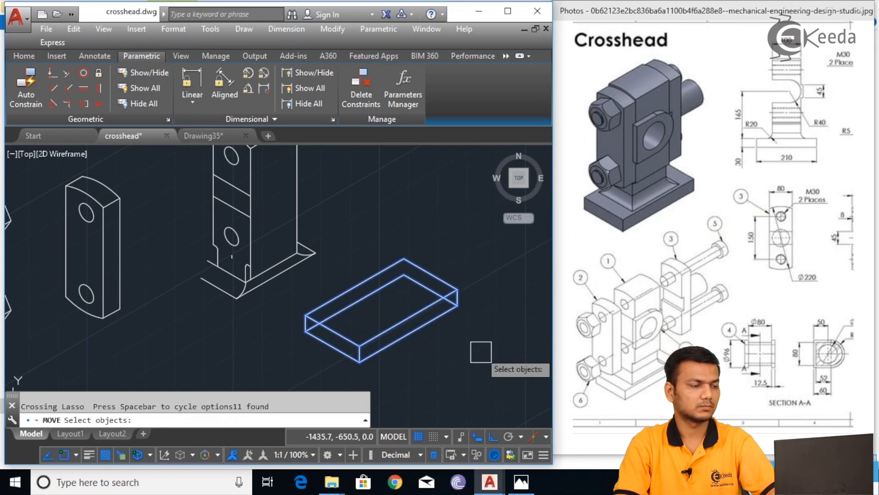
key("Return")
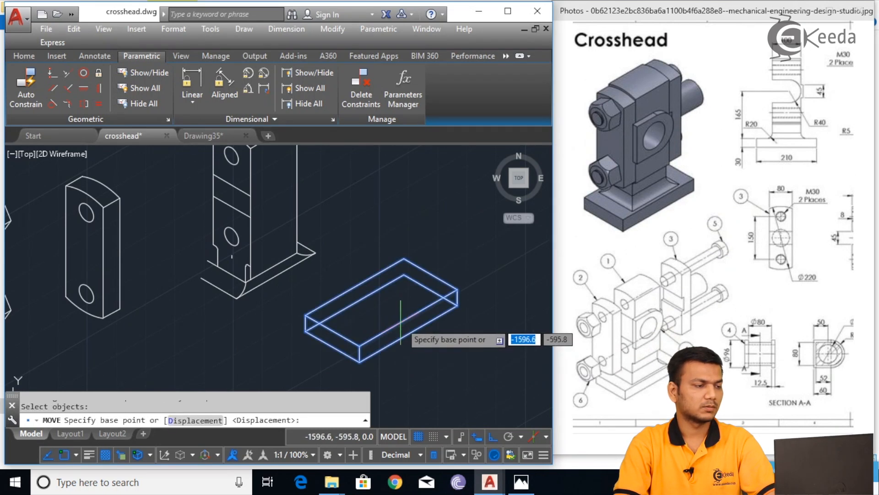
left_click(407, 309)
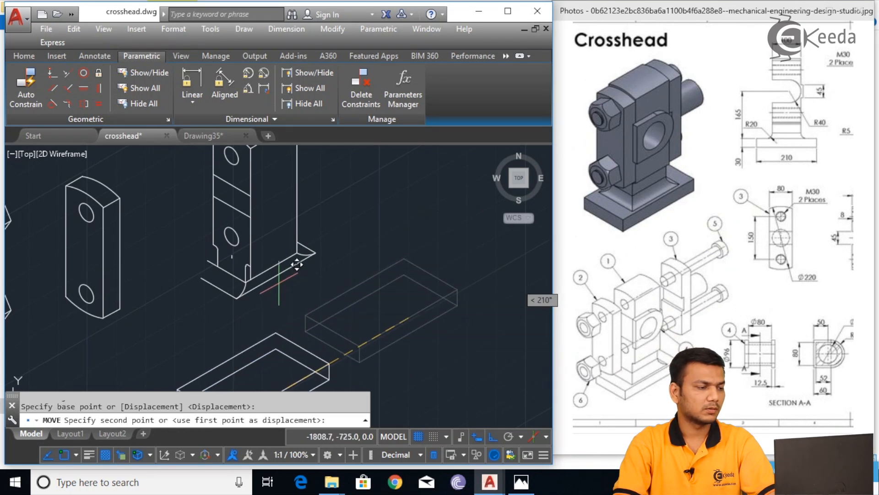
scroll(300, 268, "up", 2)
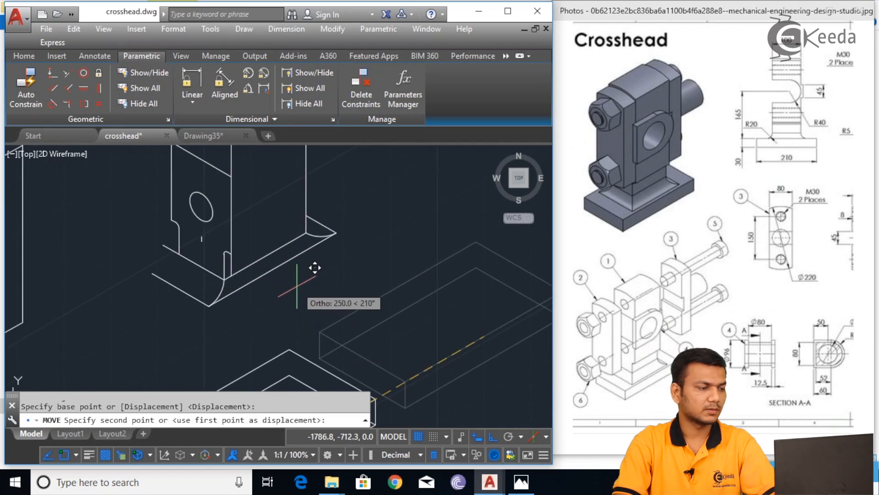
key("F8")
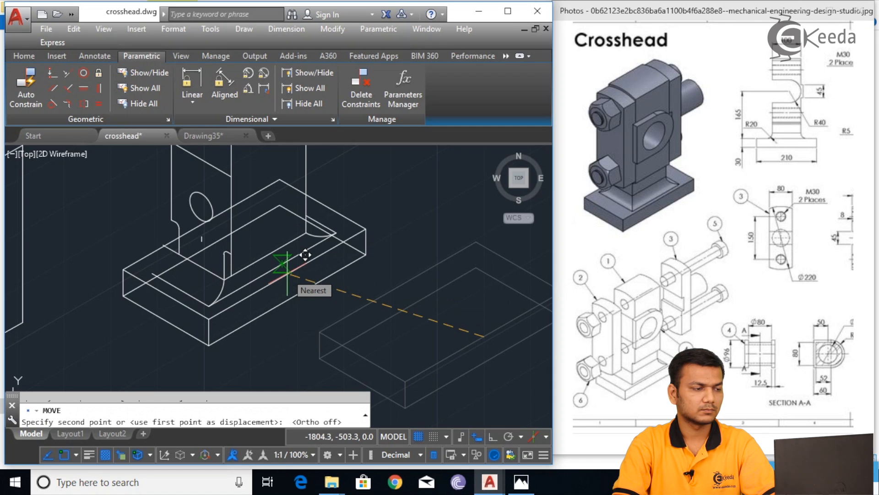
left_click(288, 265)
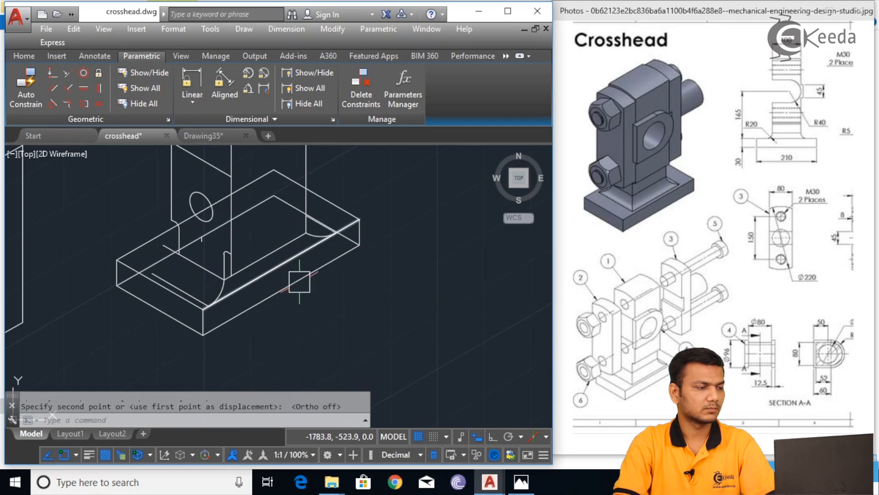
key("ctrl+z")
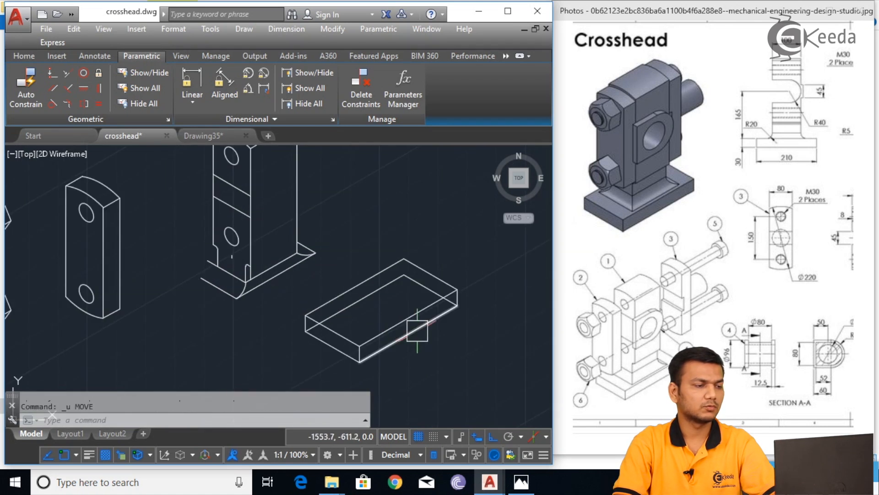
- Move the base plate around the foot of the body, taking the base point on its upper long front edge
key("Return")
mouse_move(447, 238)
left_mouse_down()
mouse_move(338, 251)
mouse_move(324, 333)
mouse_move(450, 357)
left_mouse_up()
key("Return")
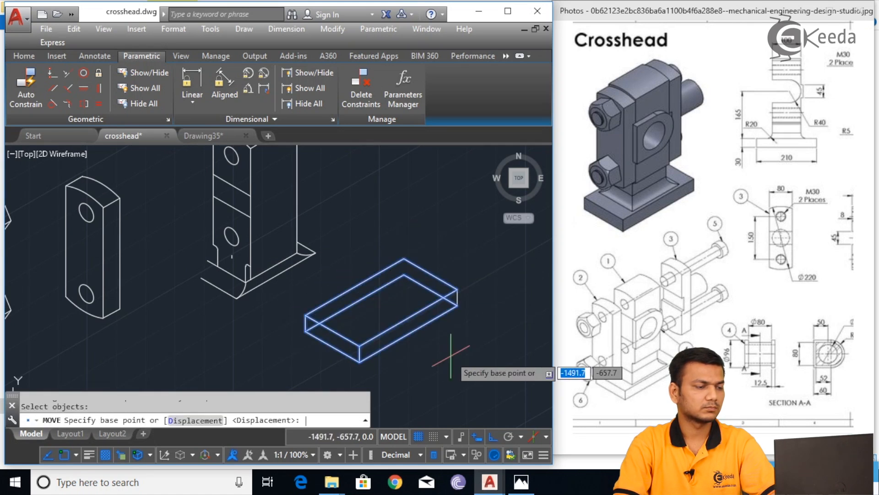
left_click(408, 317)
scroll(320, 280, "up", 3)
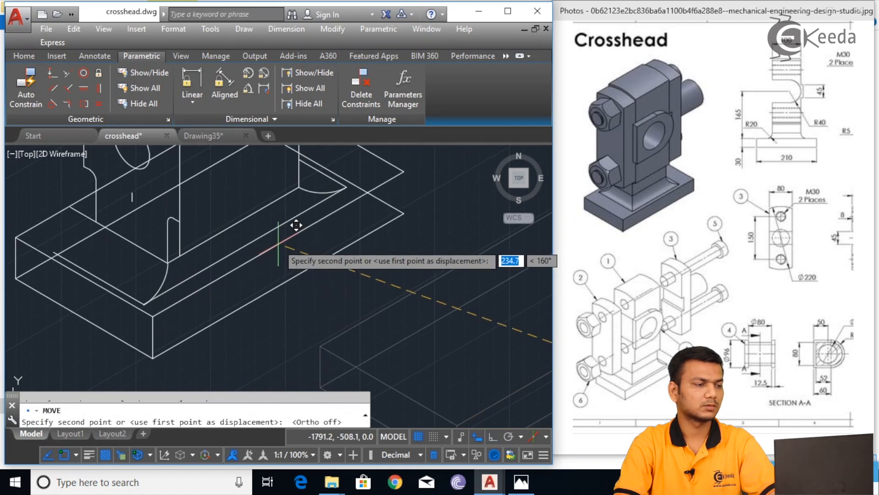
left_click(339, 251)
- Erase the plate's hidden lower short edge at the right end and redraw the vertical edge at the right corner
scroll(373, 225, "up", 2)
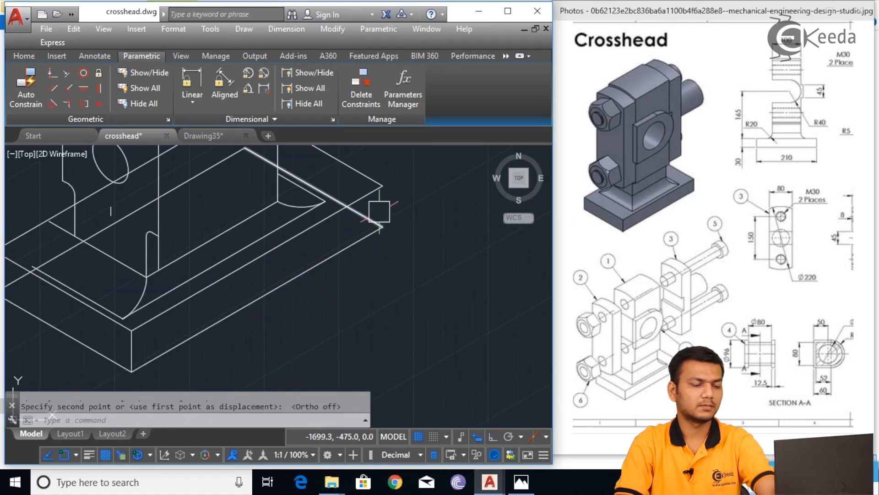
key("Delete")
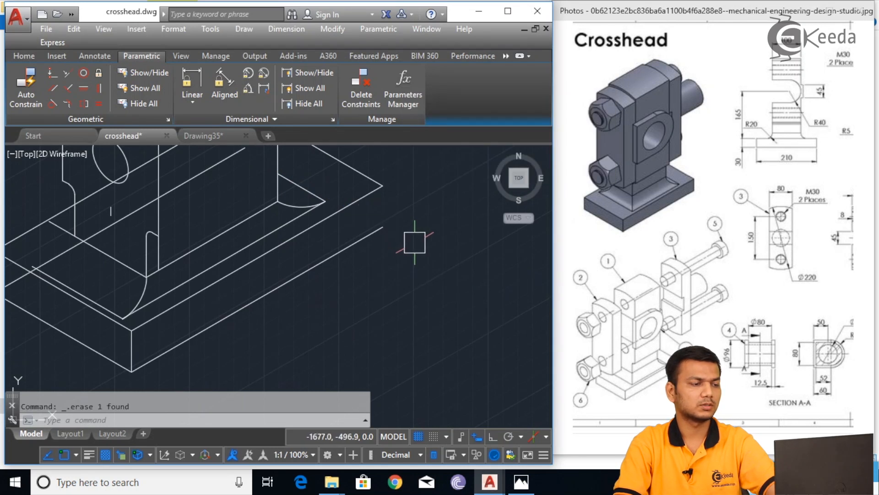
key("Return")
left_click(383, 227)
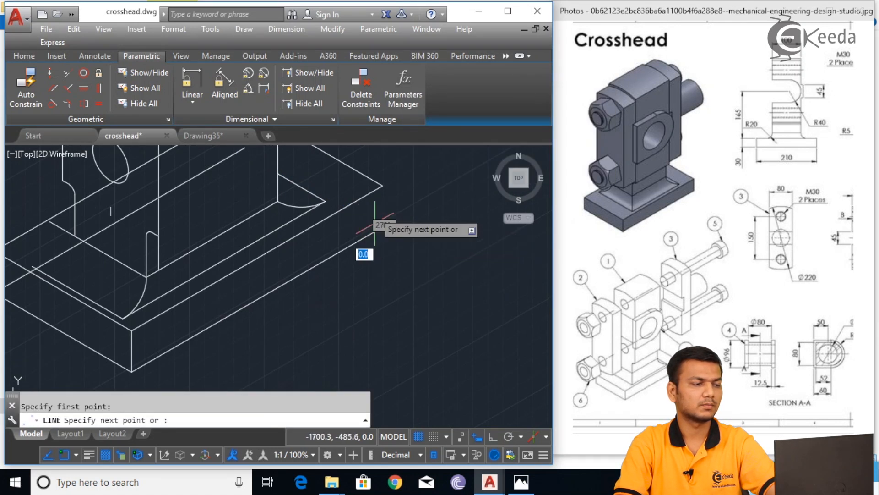
left_click(383, 186)
left_click(408, 200)
right_click(403, 212)
left_click(422, 220)
- Erase the stray slanted line sticking out from the plate's upper right corner
mouse_move(408, 201)
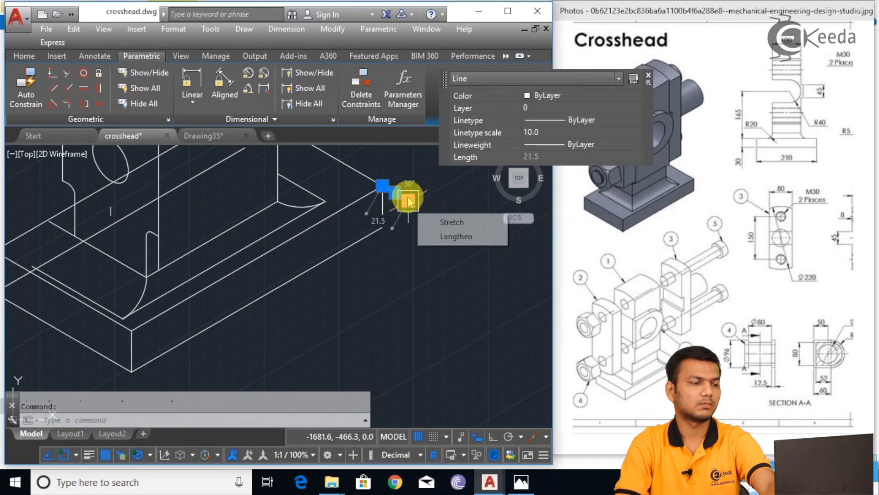
left_click(412, 238)
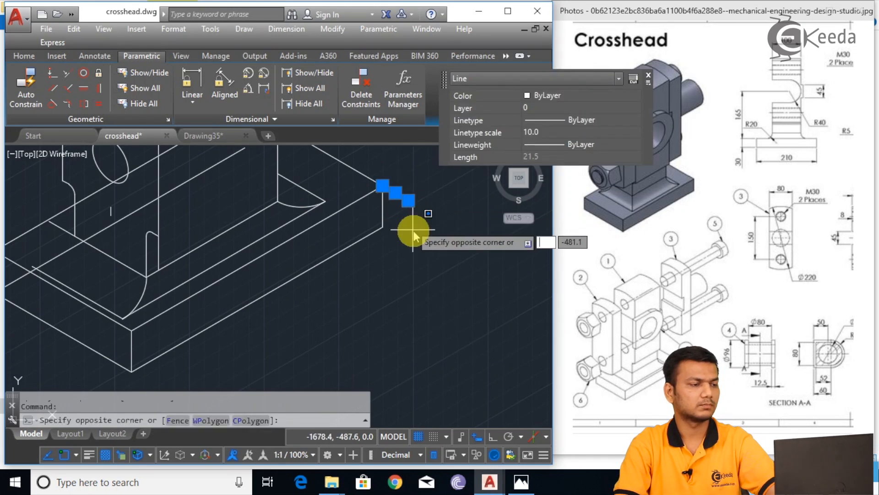
key("Escape")
left_click(403, 196)
mouse_move(407, 200)
left_click(412, 239)
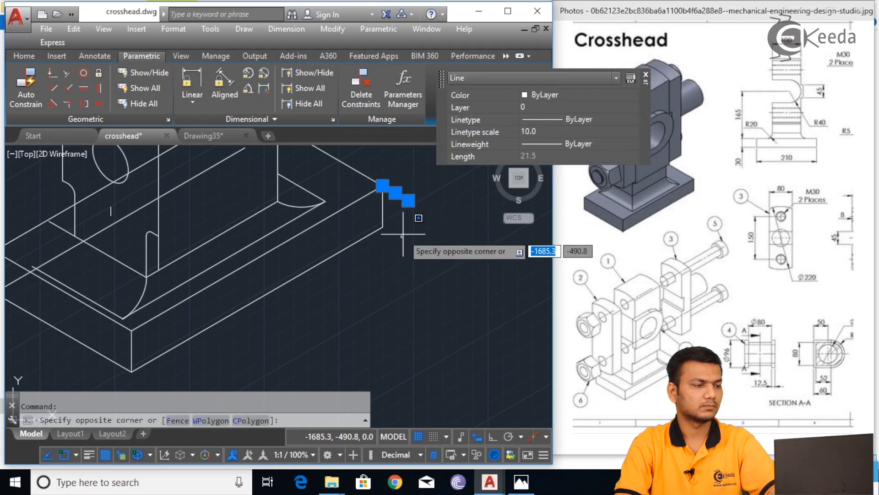
key("Escape")
scroll(408, 178, "up", 3)
left_click(409, 178)
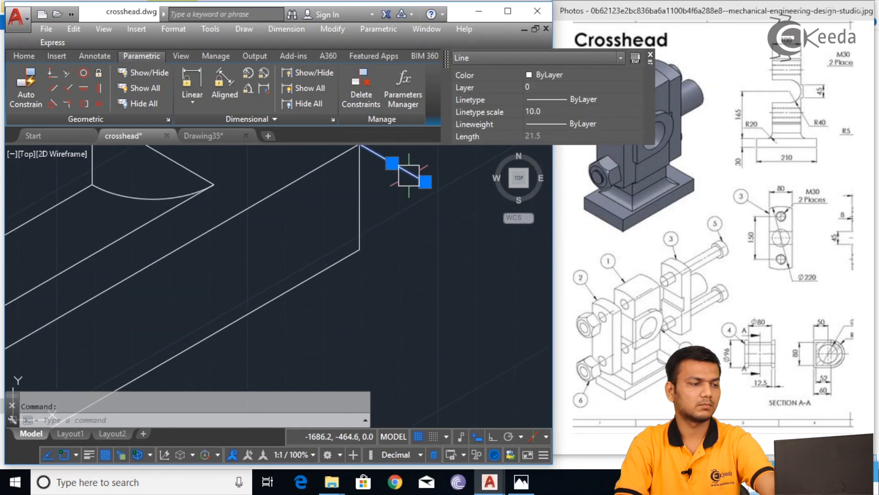
key("Delete")
- Erase the leftover short vertical line in the empty area where the base plate was first drawn
scroll(466, 259, "down", 4)
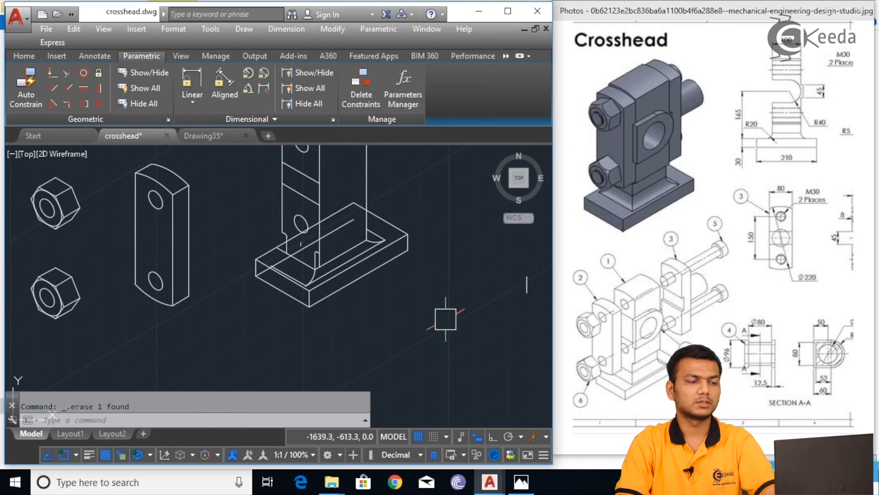
left_click(521, 281)
mouse_move(525, 285)
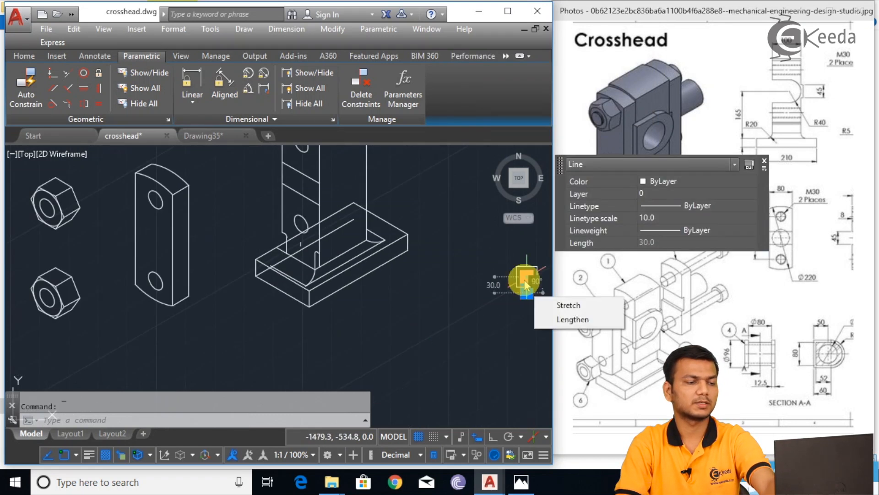
key("Delete")
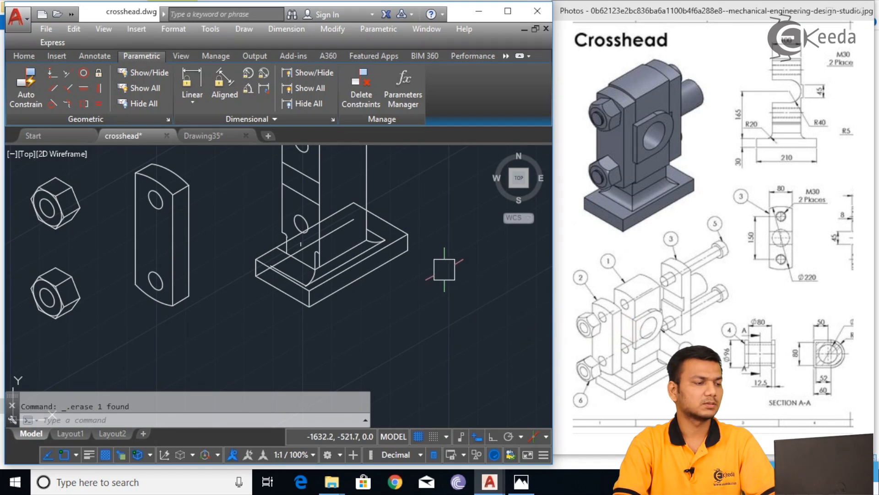
- Erase the tiny stray vertical line on the body's foot and the base plate's hidden lower long edge
scroll(332, 237, "up", 5)
left_click(250, 262)
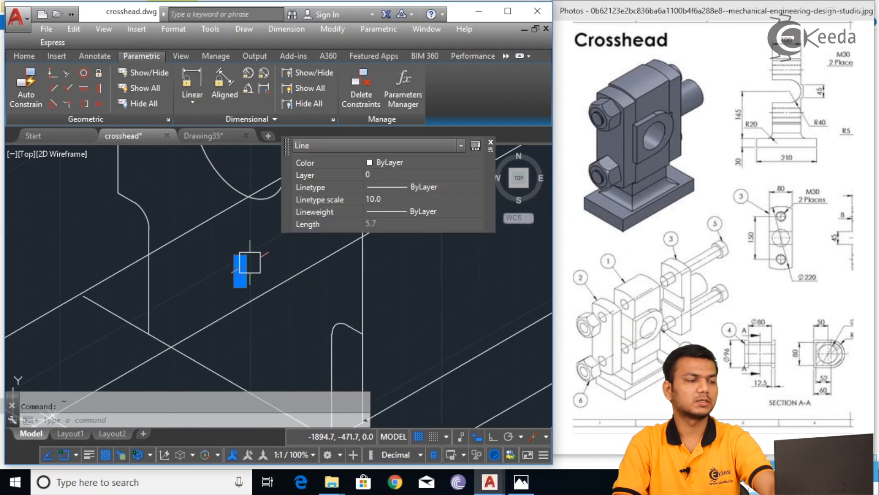
key("Delete")
scroll(397, 312, "down", 5)
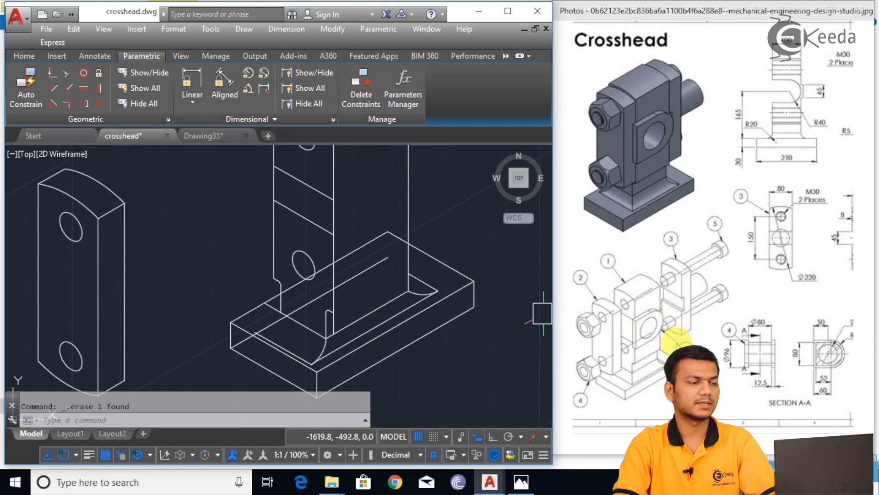
left_click(373, 269)
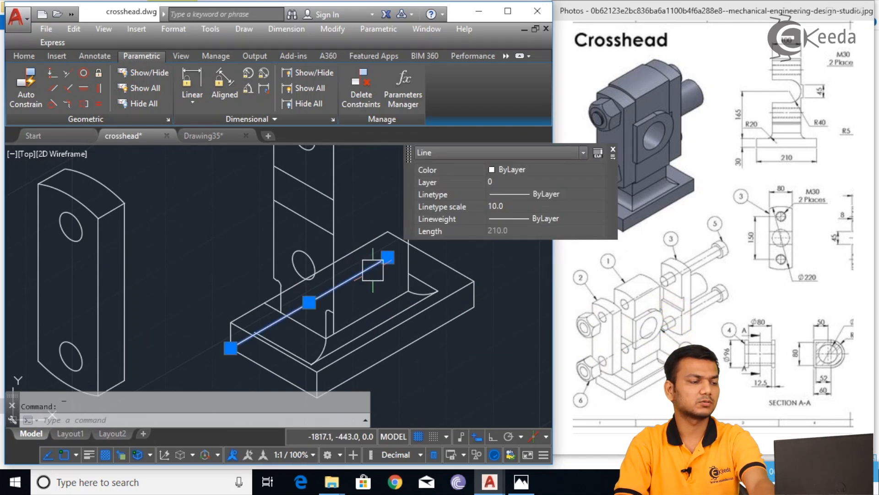
key("Delete")
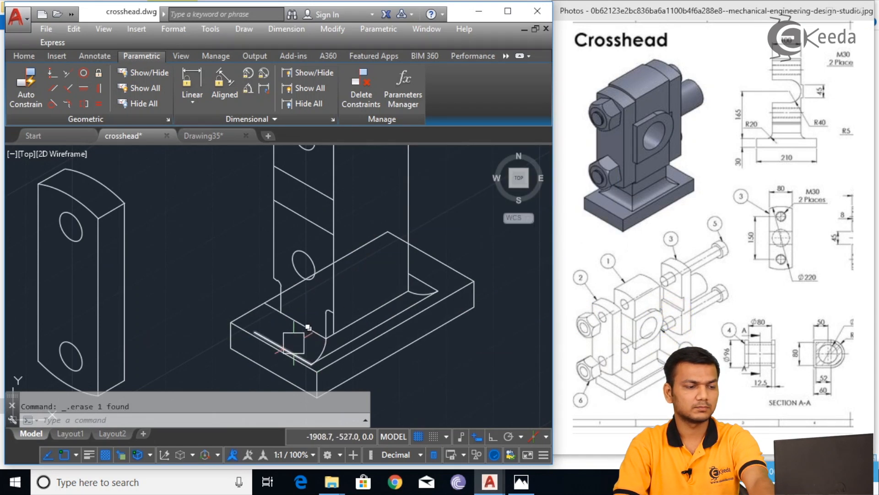
middle_click_drag(284, 338, 296, 311)
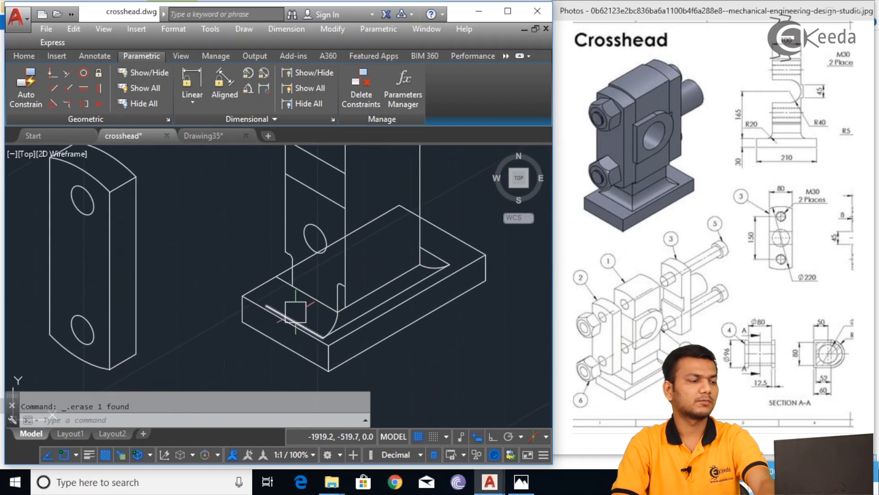
scroll(179, 302, "down", 2)
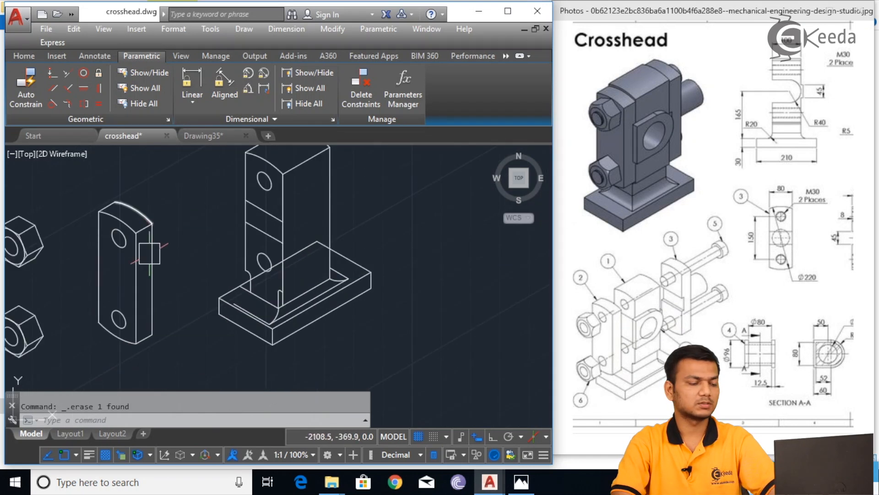
type("m")
key("Return")
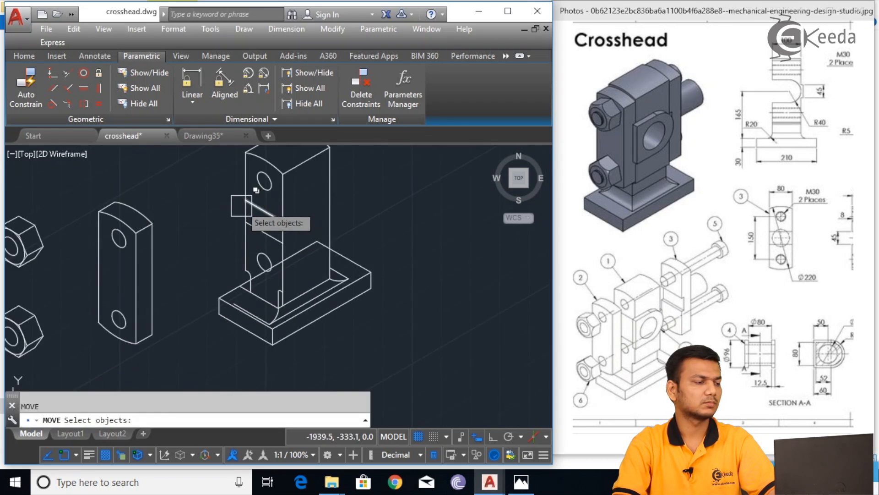
mouse_move(174, 188)
left_mouse_down()
mouse_move(80, 183)
mouse_move(60, 311)
mouse_move(78, 347)
mouse_move(156, 358)
mouse_move(141, 369)
left_mouse_up()
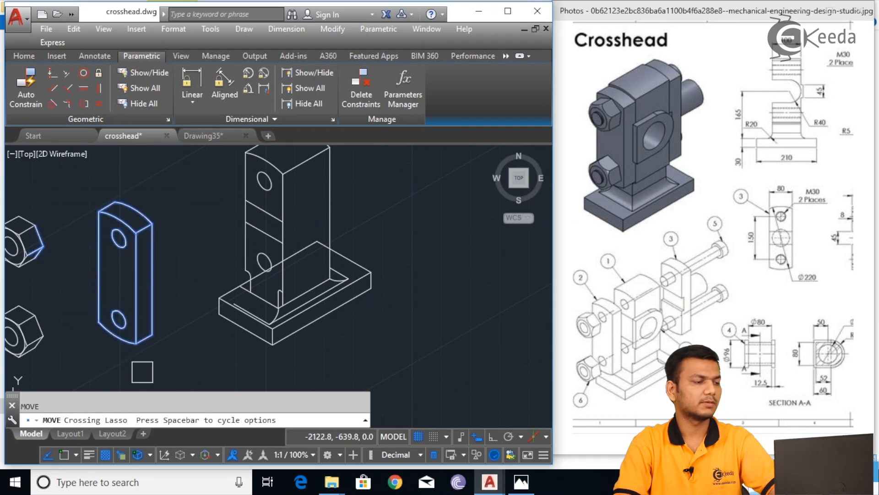
key("Escape")
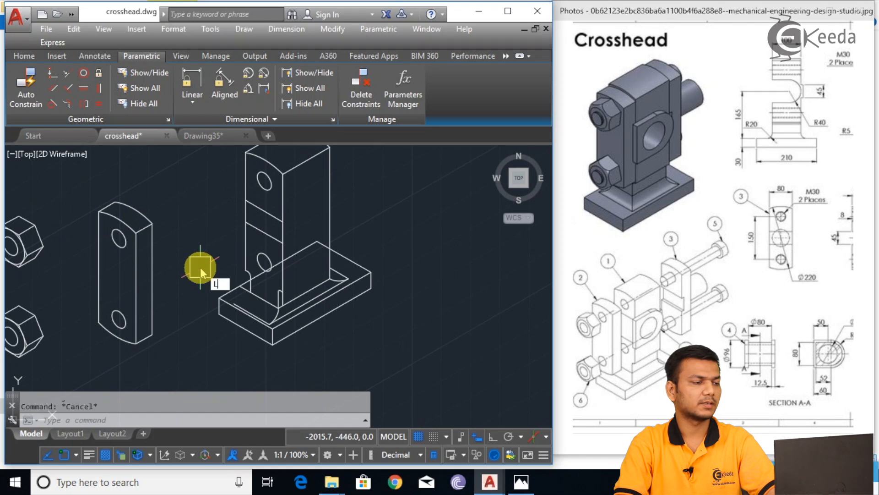
- Draw a line 20 mm down from the midpoint of the body's groove upper edge, continuing along the isometric axis past the nuts
type("l")
key("Return")
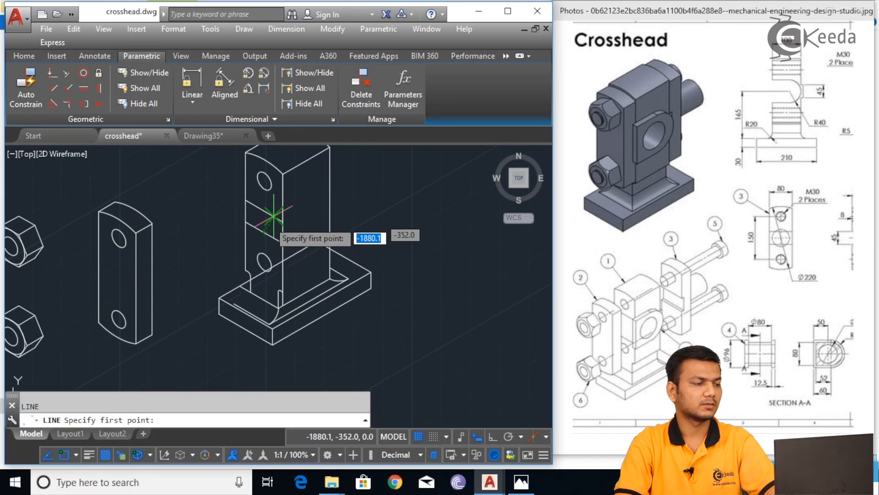
scroll(273, 215, "up", 3)
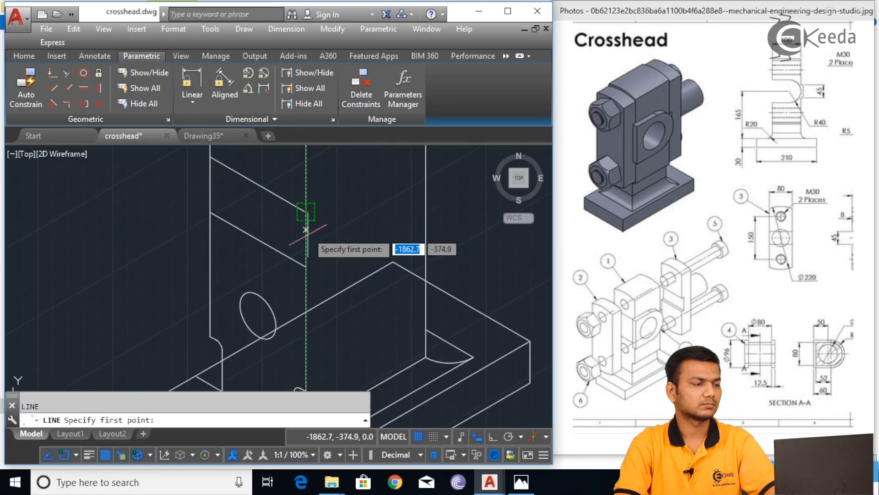
scroll(271, 228, "down", 3)
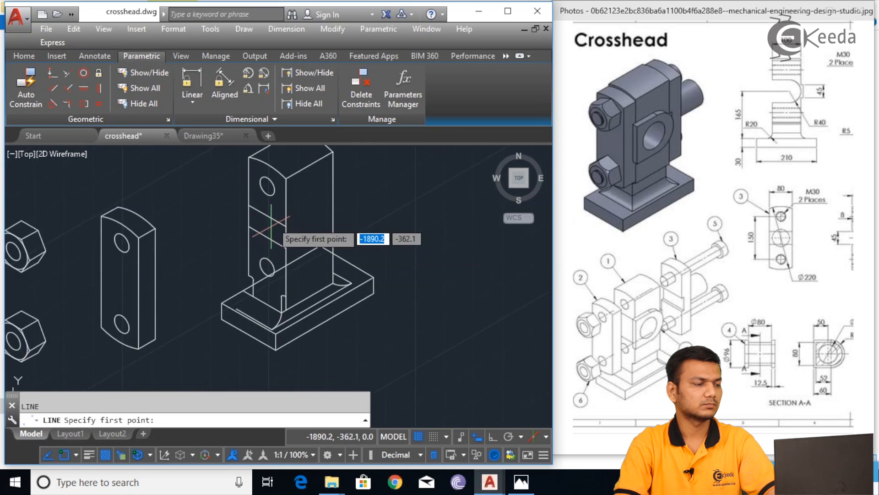
scroll(271, 225, "up", 1)
left_click(263, 223)
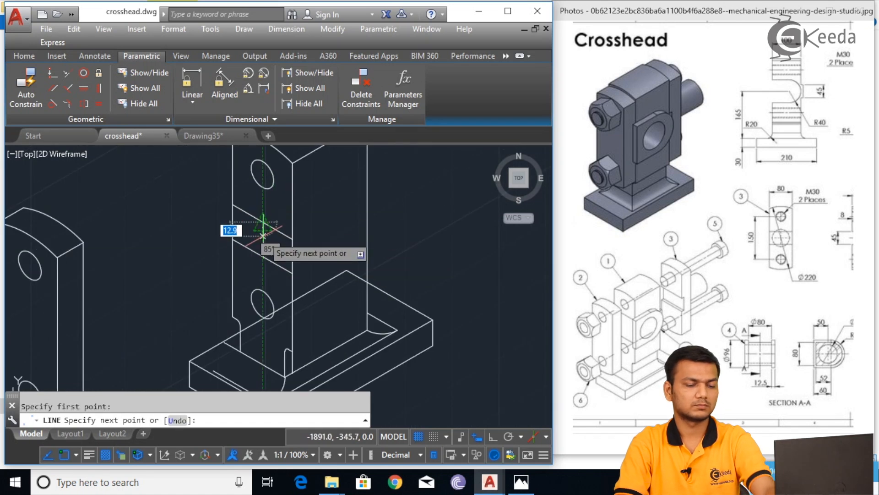
type("20")
key("Return")
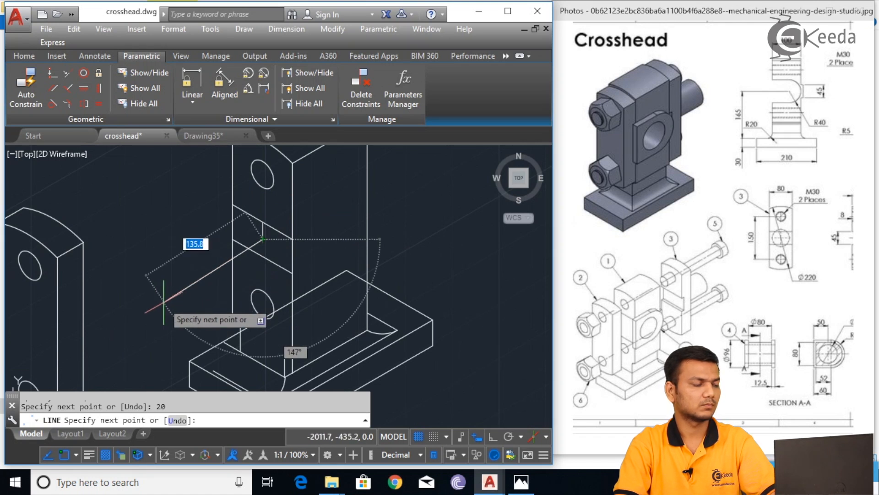
key("F8")
scroll(160, 302, "down", 3)
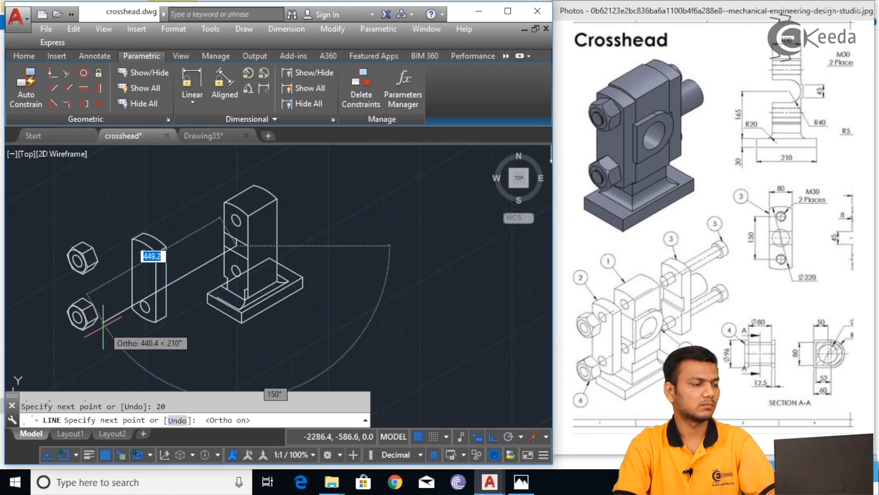
left_click(75, 343)
right_click(74, 348)
left_click(107, 221)
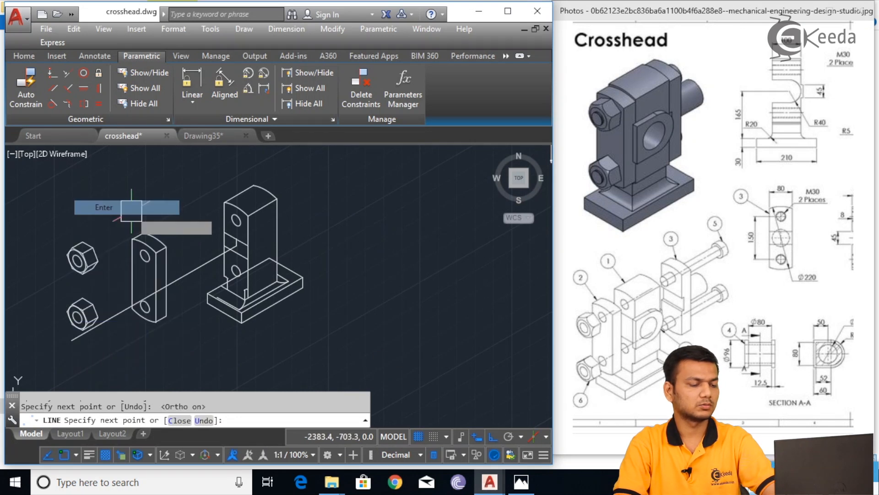
- Move the two-hole plate toward the body, taking its upper front corner as base point and placing it on the long guide line
type("M")
key("Return")
left_click(201, 203)
left_click_drag(127, 251, 137, 268)
scroll(137, 321, "up", 5)
left_click(133, 299)
left_click(130, 278)
scroll(256, 303, "down", 3)
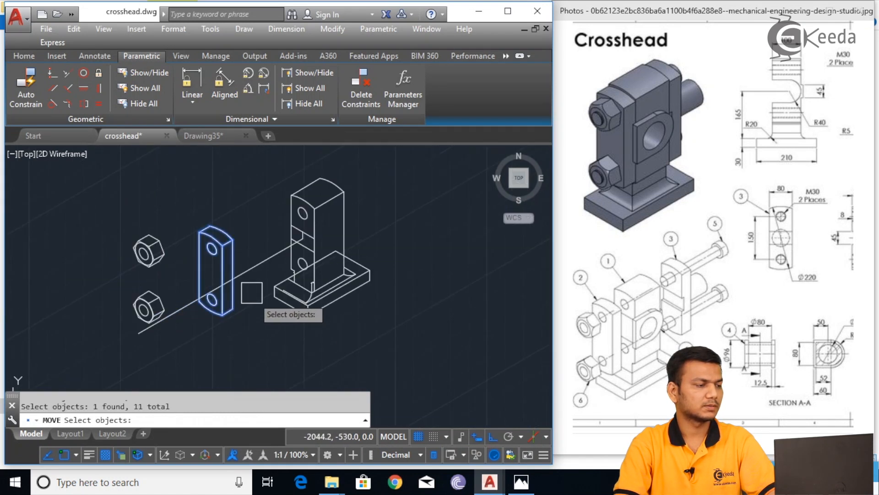
scroll(250, 279, "up", 1)
key("Return")
scroll(251, 270, "up", 2)
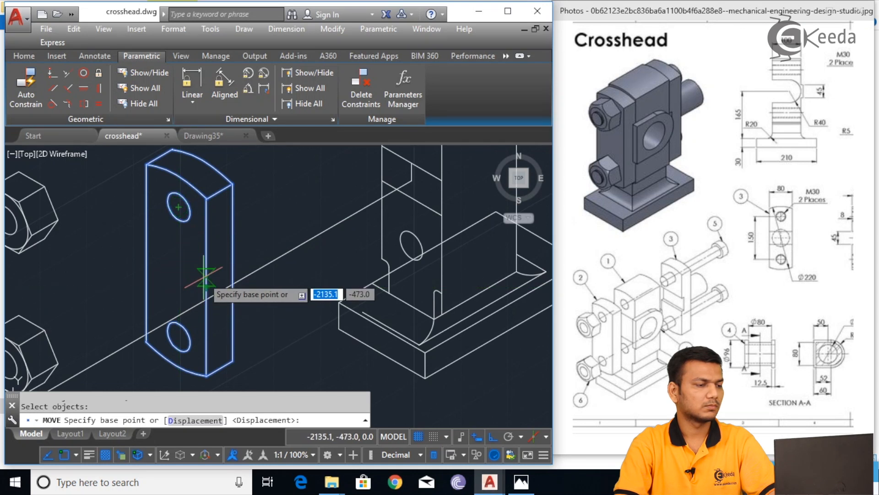
scroll(206, 289, "down", 2)
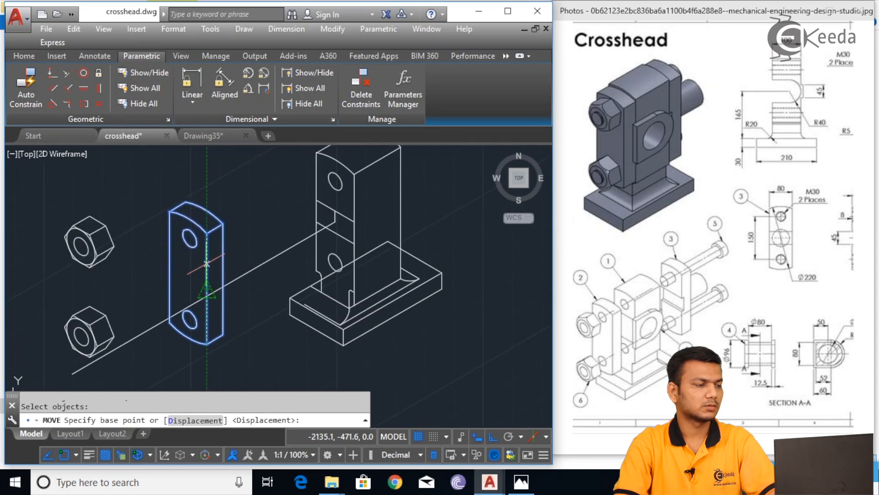
left_click(225, 229)
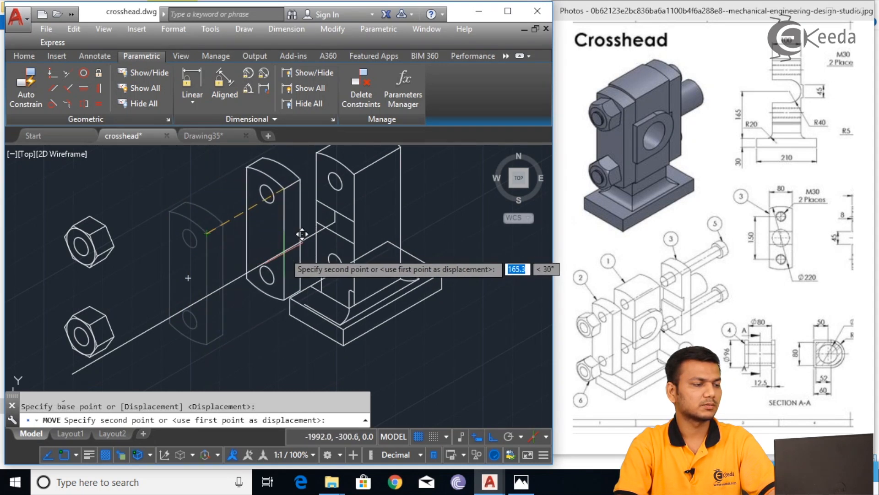
left_click(303, 247)
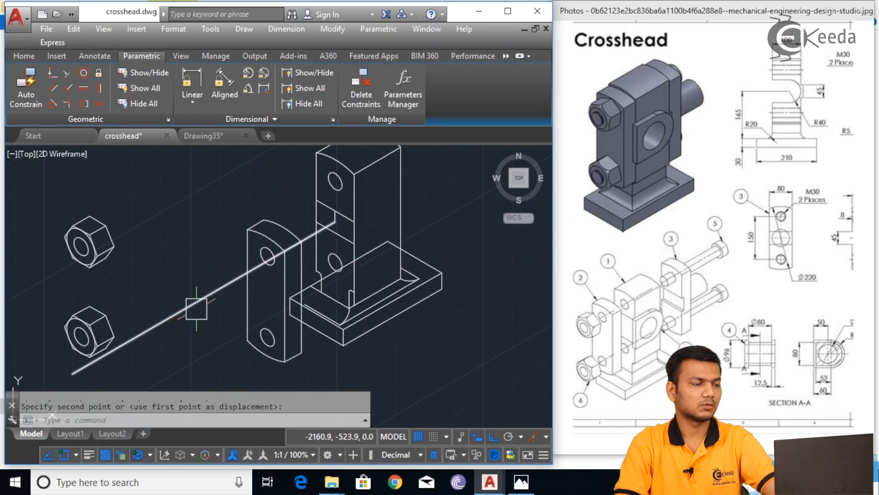
- Draw a line from the midpoint of the two-hole plate's front top arc down to the middle of its front face
type("l")
key("Return")
scroll(267, 237, "up", 2)
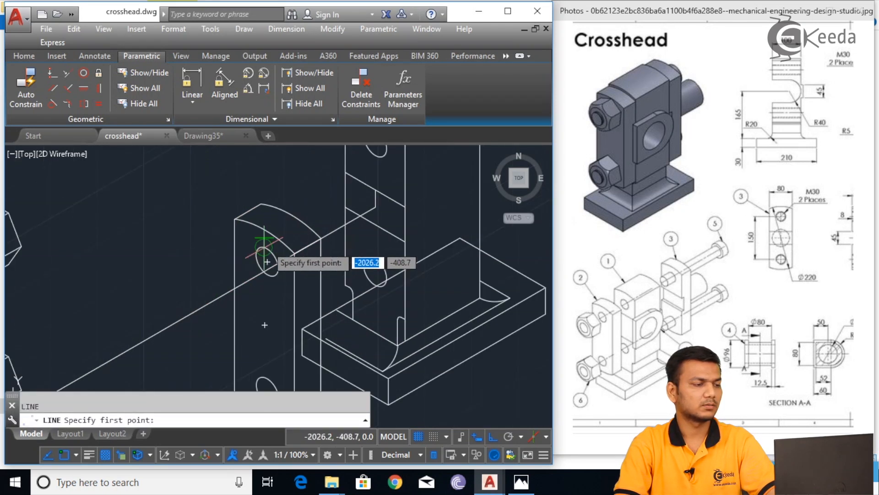
left_click(267, 231)
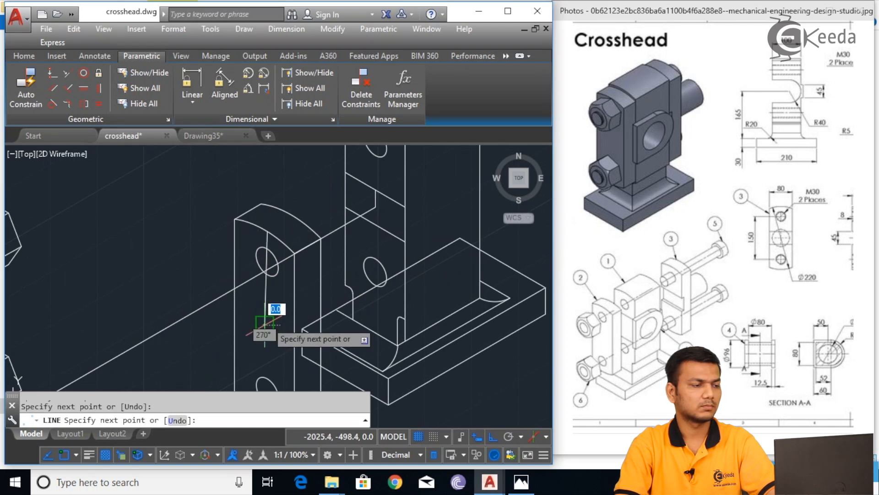
right_click(265, 322)
left_click(311, 198)
scroll(186, 291, "down", 3)
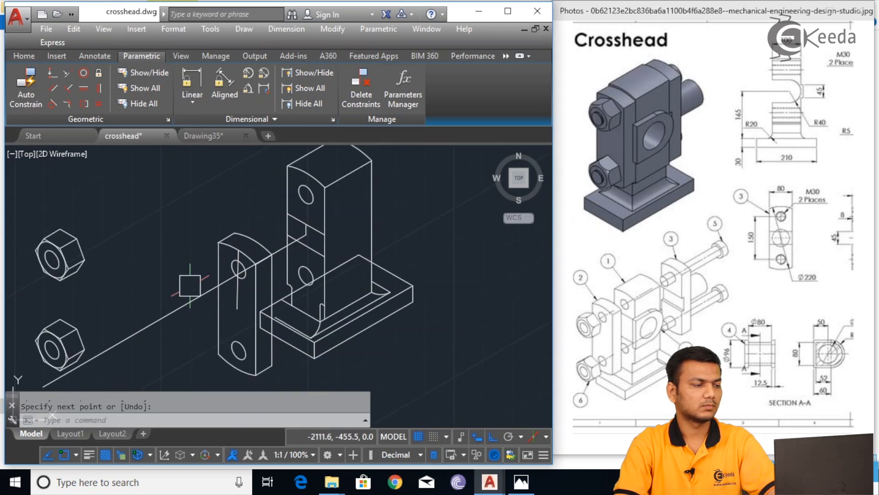
- Erase the center line just drawn on the two-hole plate's front face
scroll(242, 305, "up", 3)
key("Escape")
left_click(233, 294)
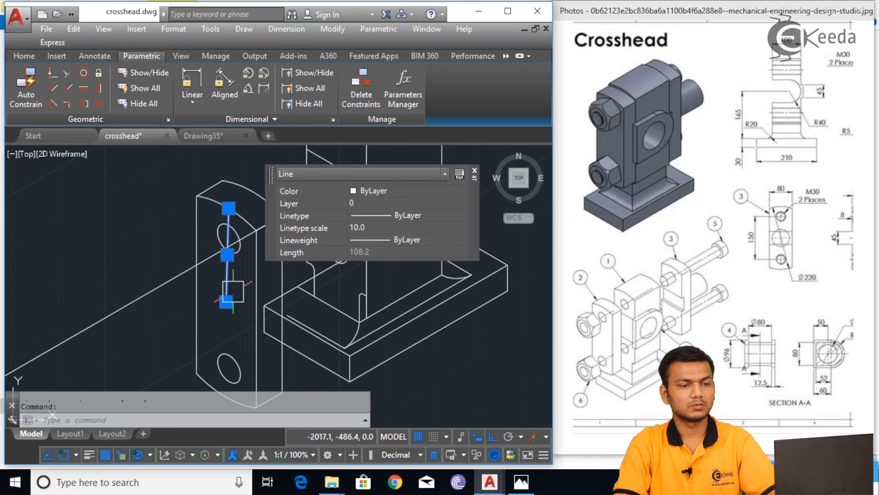
key("Delete")
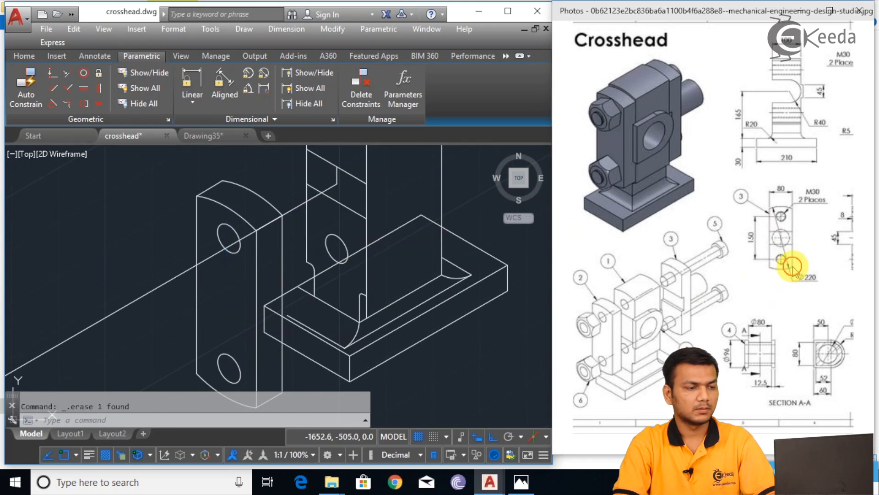
- Draw a 110 mm vertical line down from the midpoint of the two-hole plate's front top arc
left_click_drag(823, 170, 716, 253)
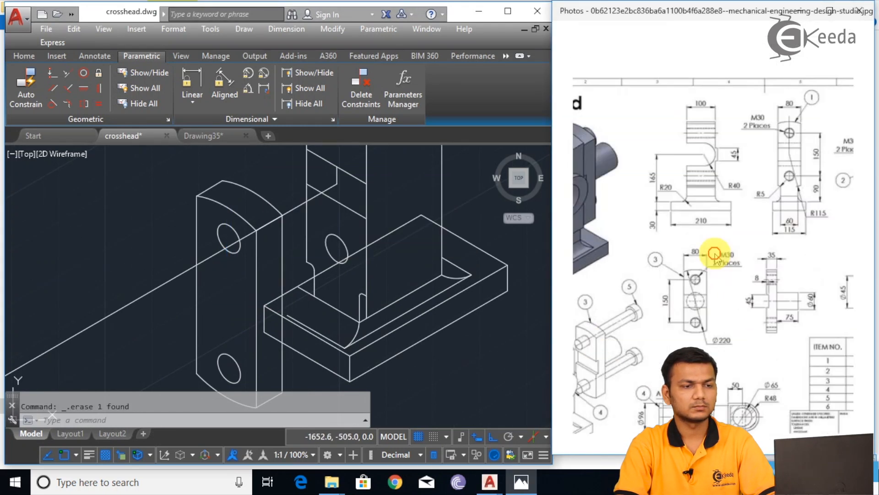
left_click_drag(774, 192, 709, 245)
left_click_drag(810, 123, 778, 142)
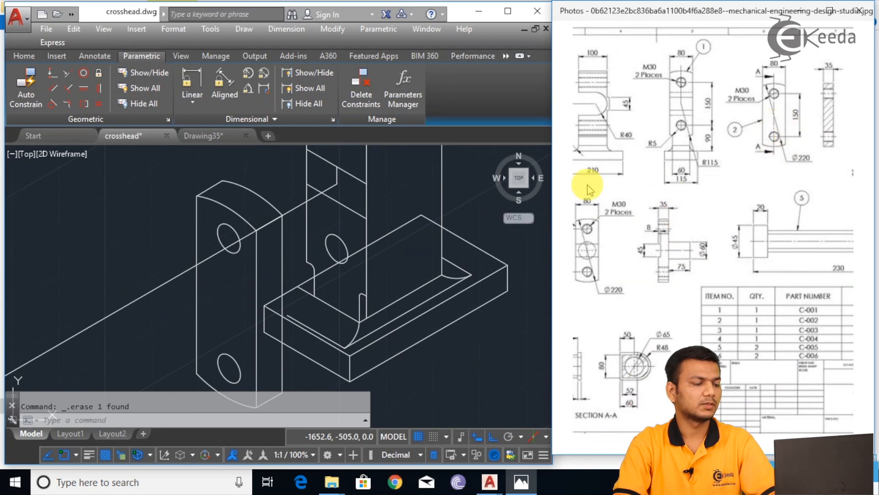
left_click(163, 190)
key("Return")
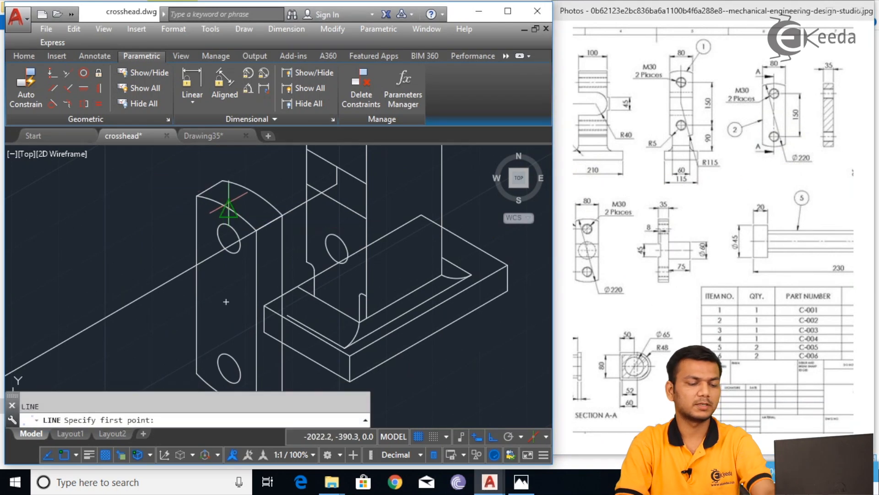
left_click(228, 209)
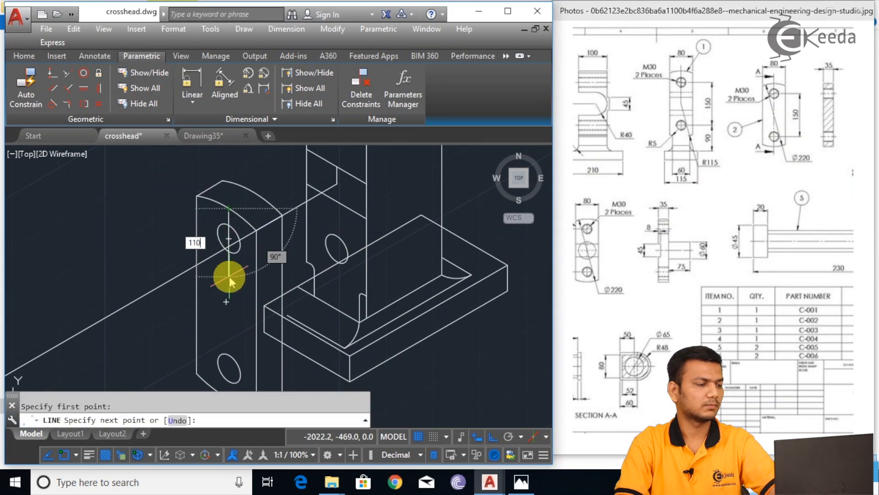
key("Return")
key("Escape")
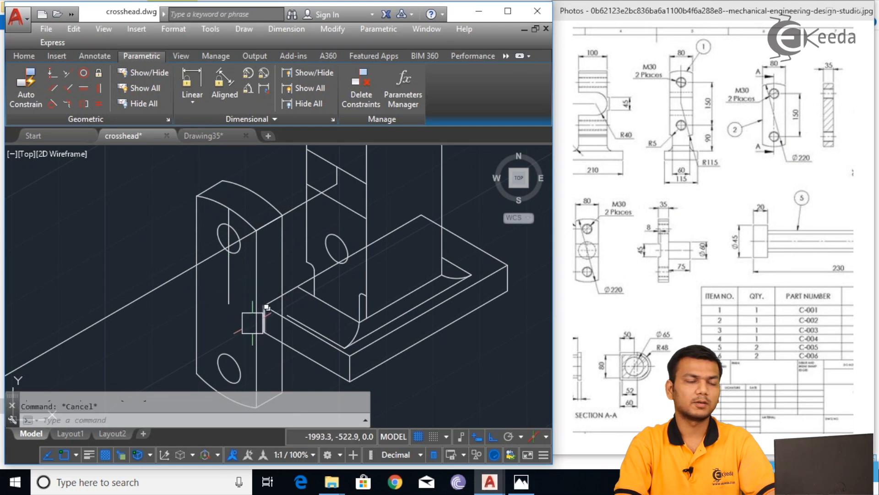
- Move the two-hole plate and its center line, using the center line's lower end as base point and placing it on the long guide line
middle_click_drag(252, 323, 231, 308)
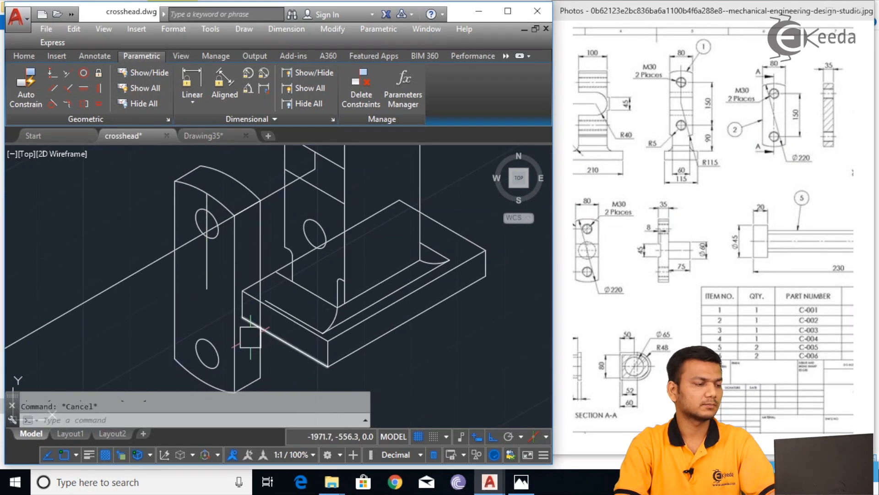
scroll(288, 365, "down", 2)
middle_click_drag(275, 369, 267, 327)
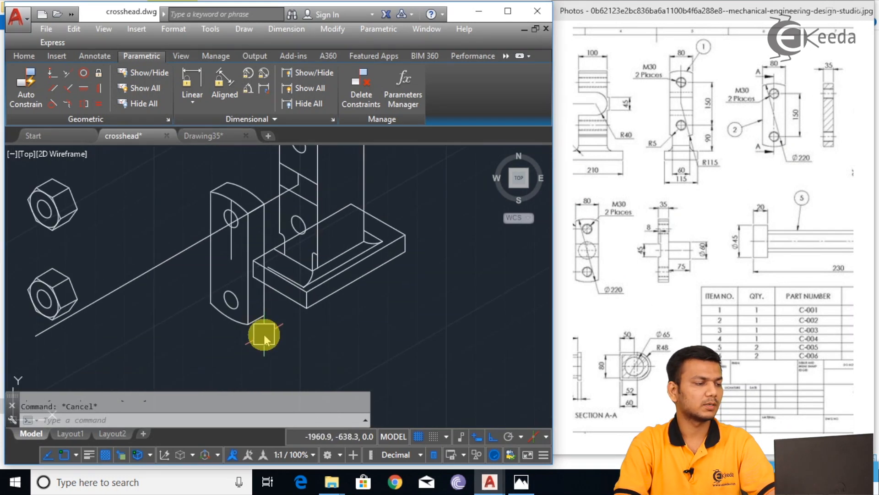
type("m")
key("Return")
scroll(260, 325, "up", 2)
left_click(244, 322)
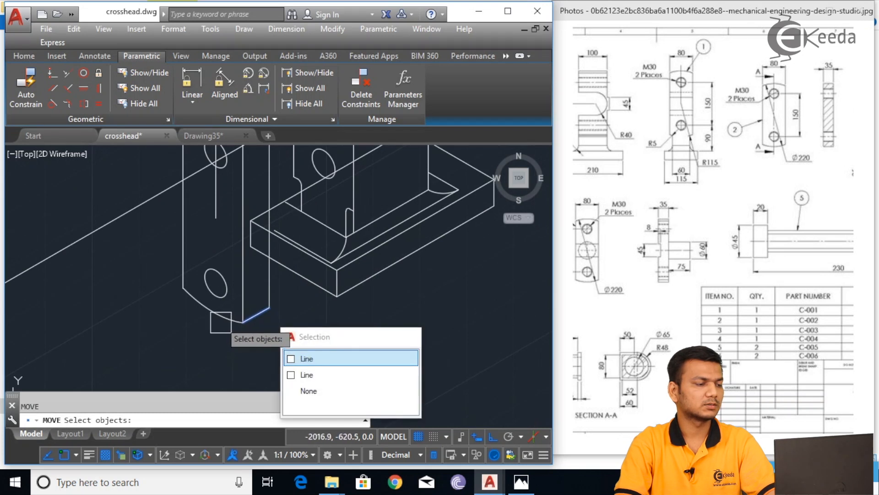
left_click(221, 322)
left_click(239, 294)
left_click(270, 290)
left_click(218, 292)
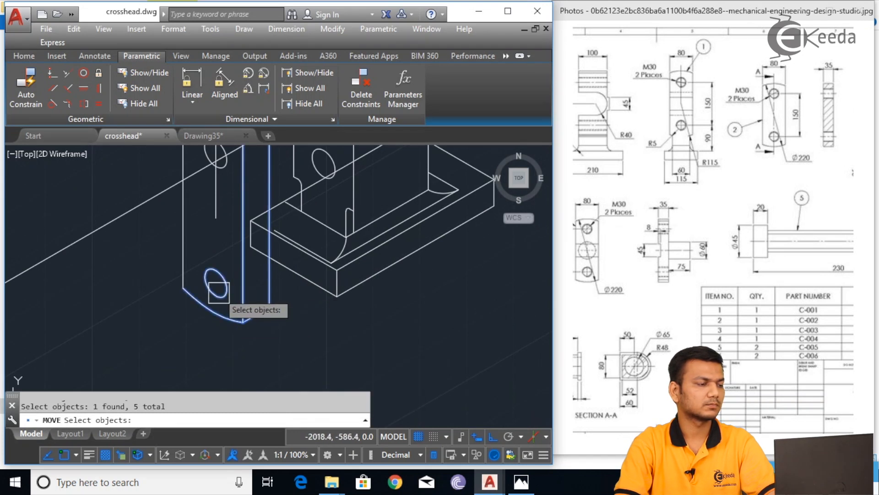
middle_click_drag(177, 262, 171, 363)
left_click(199, 208)
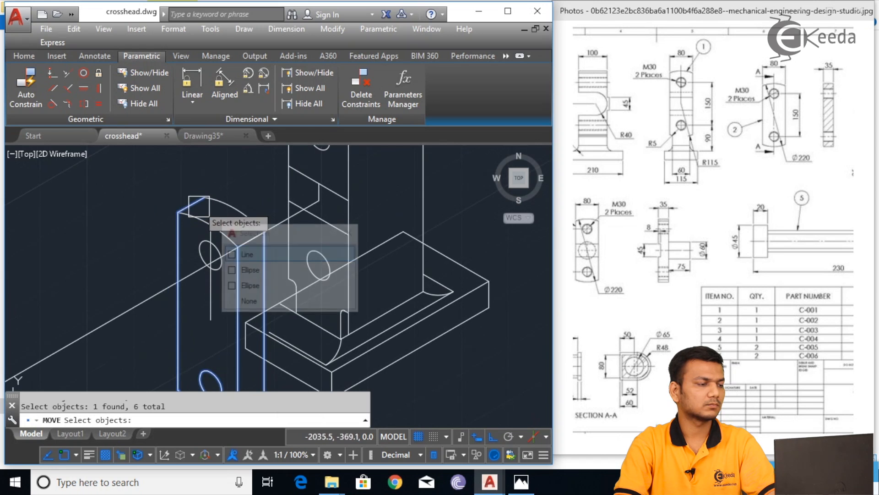
left_click(195, 219)
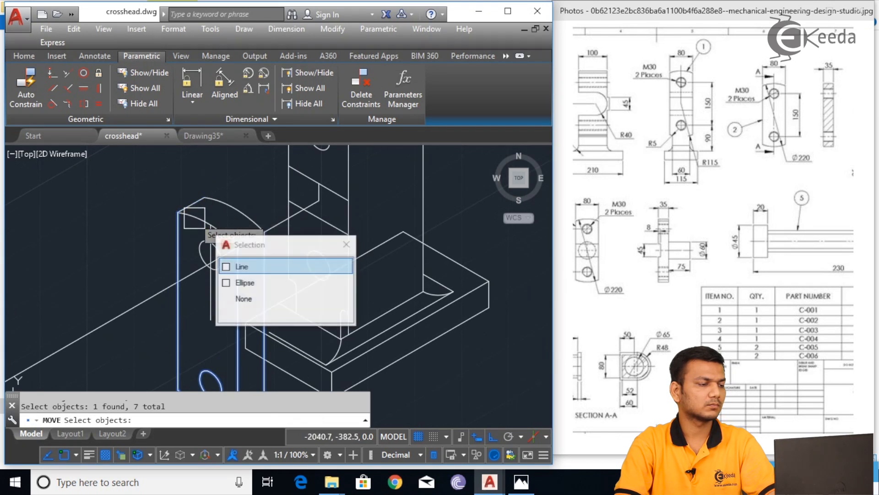
left_click(242, 267)
scroll(188, 215, "up", 4)
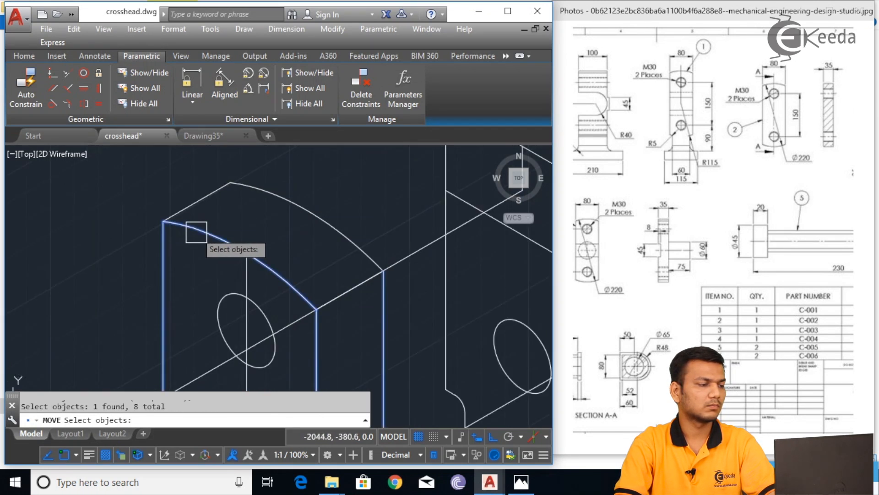
left_click(264, 192)
middle_click_drag(329, 230, 261, 160)
scroll(247, 259, "down", 2)
scroll(238, 326, "down", 2)
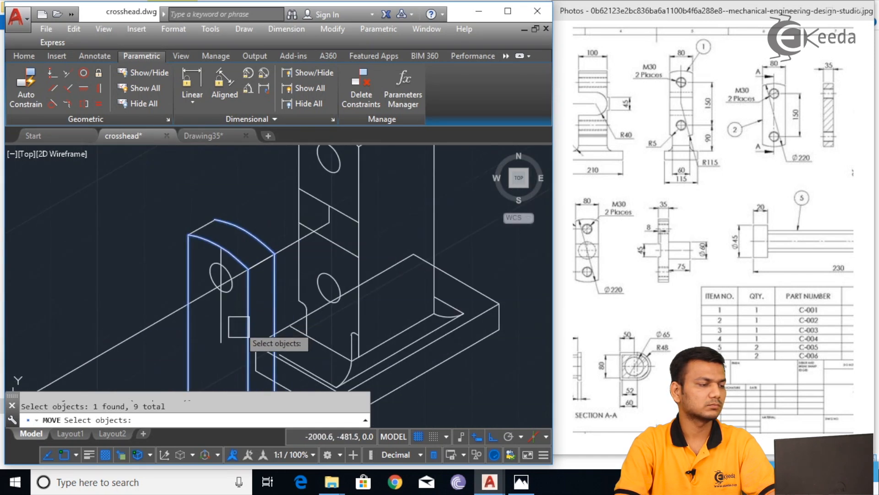
scroll(235, 312, "up", 2)
left_click(234, 282)
scroll(239, 318, "down", 2)
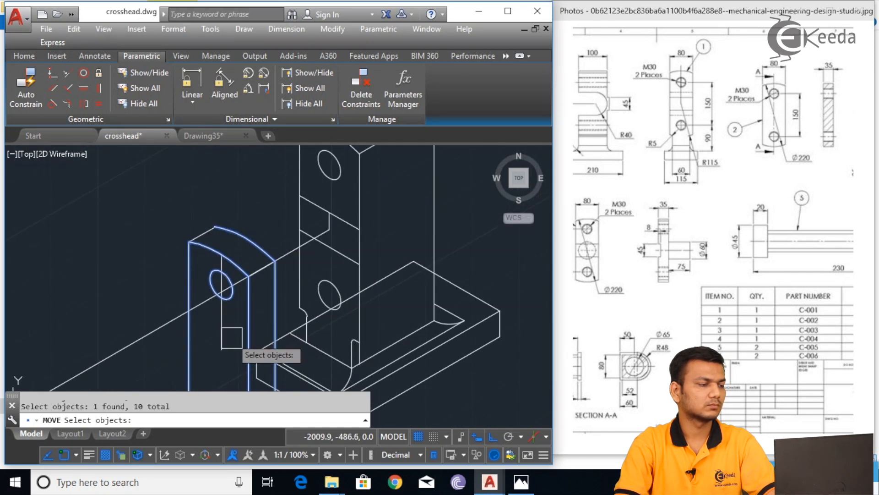
middle_click_drag(231, 337, 202, 260)
key("Return")
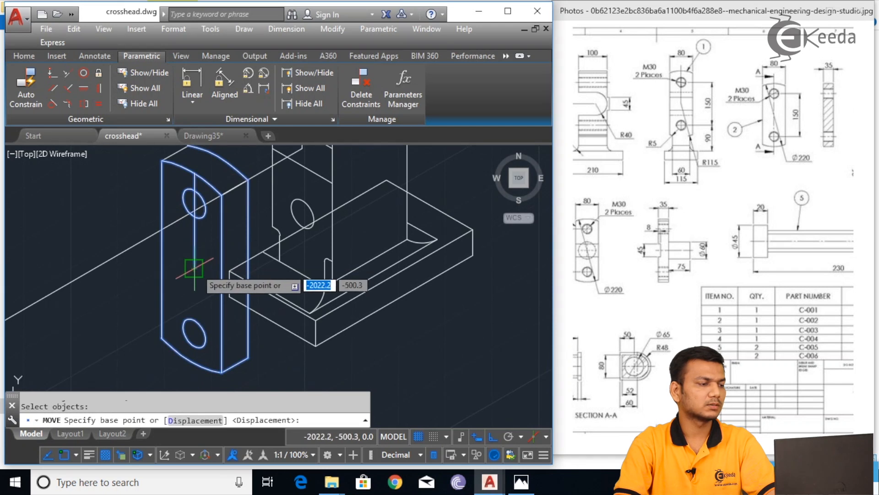
left_click(194, 259)
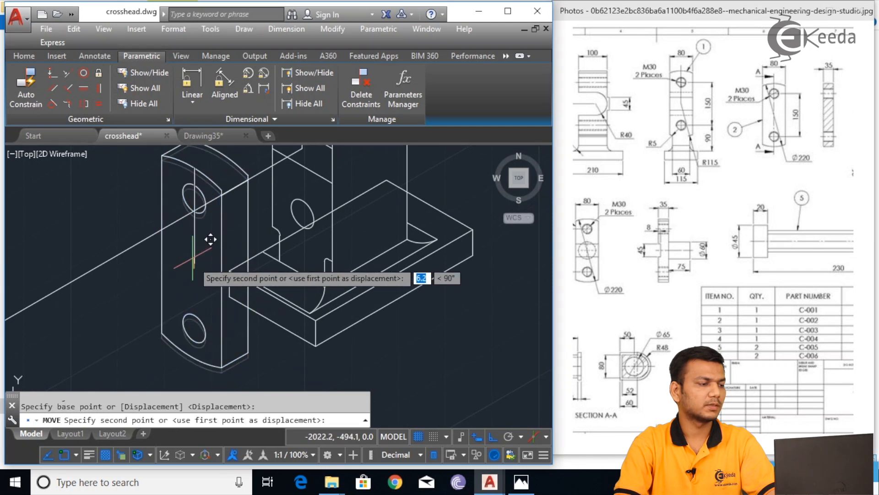
left_click(240, 177)
scroll(236, 192, "down", 4)
middle_click_drag(196, 294, 255, 322)
scroll(350, 297, "up", 2)
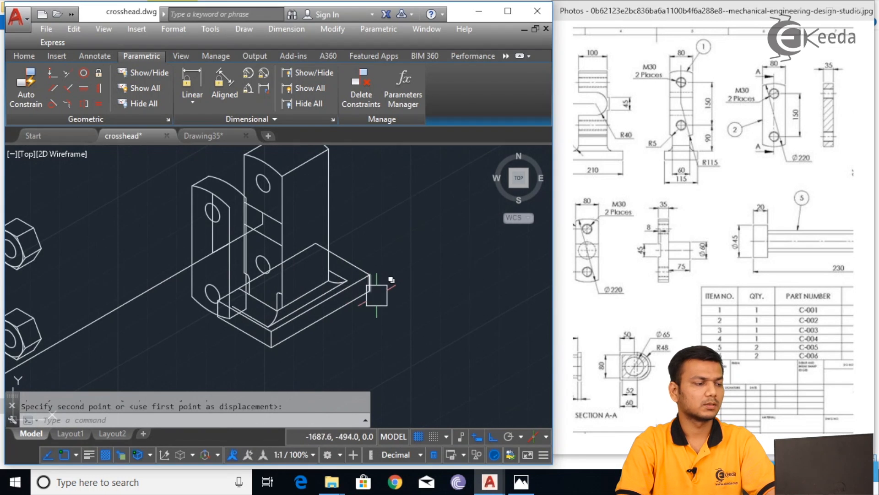
scroll(256, 303, "up", 6)
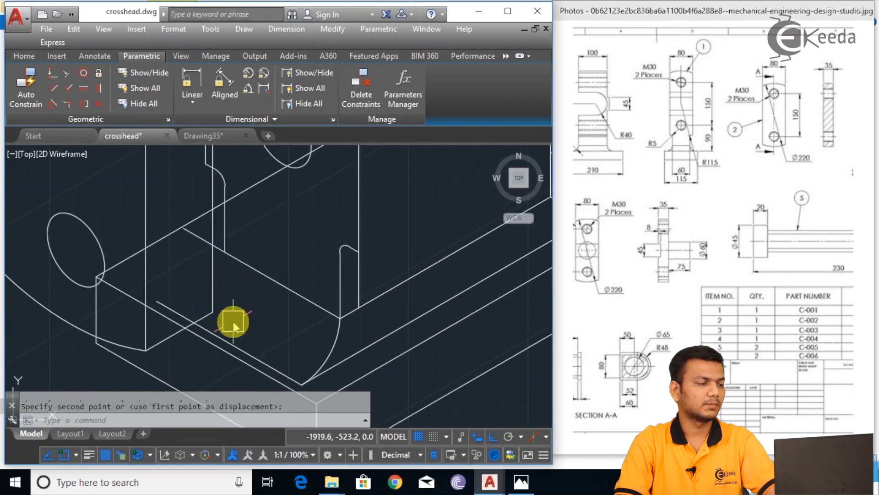
key("Return")
key("Return")
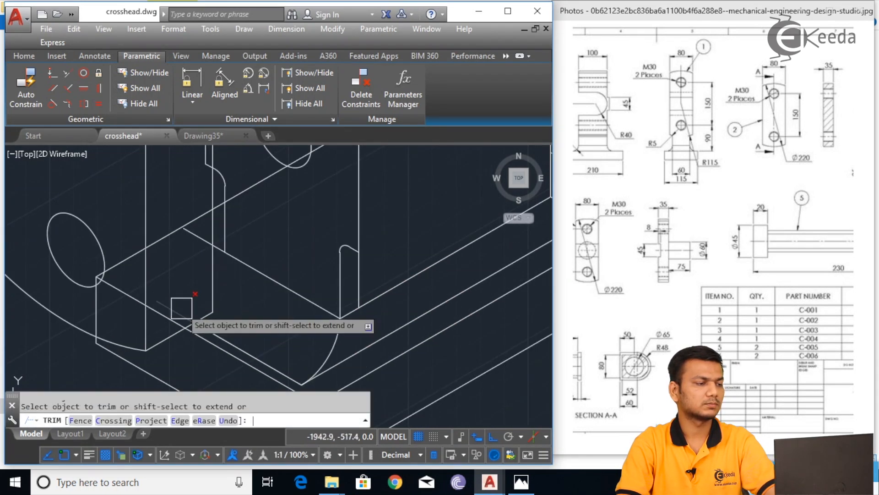
scroll(220, 297, "down", 6)
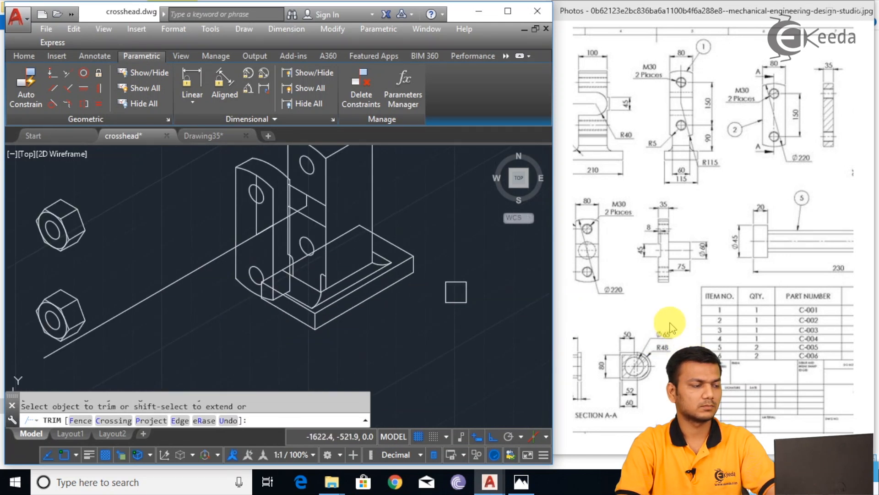
left_click(463, 324)
key("Return")
mouse_move(664, 305)
left_mouse_down()
mouse_move(711, 257)
mouse_move(714, 289)
left_mouse_up()
left_click_drag(617, 286, 693, 233)
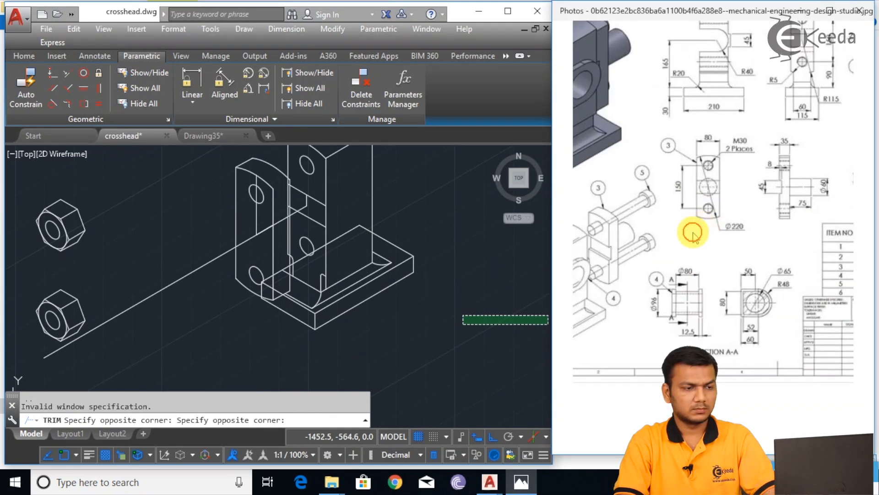
left_click_drag(634, 297, 733, 210)
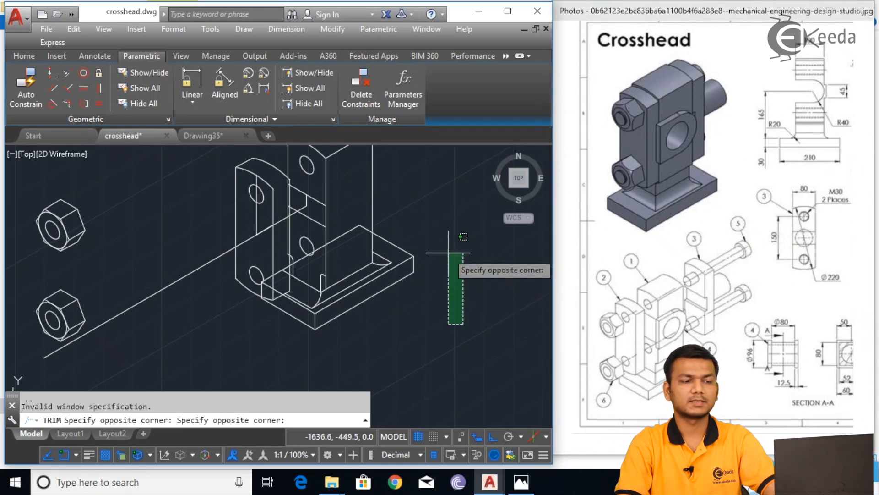
key("Escape")
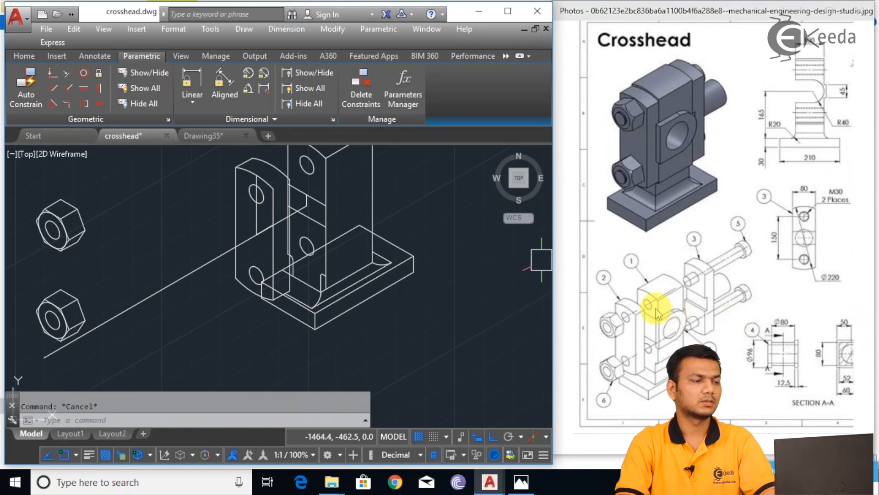
- Draw a 48 mm vertical line down from the end of the D-shaped flange's straight front top edge, where the curve begins
scroll(495, 243, "down", 2)
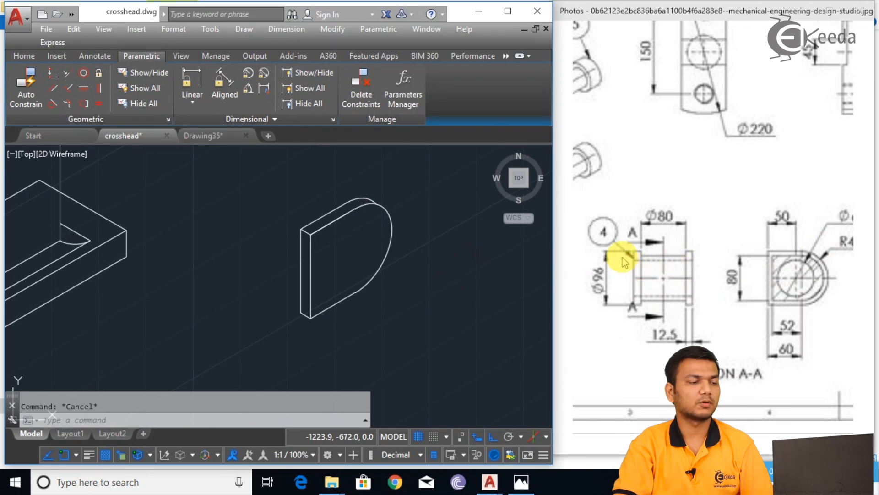
left_click(453, 272)
type("l")
key("Return")
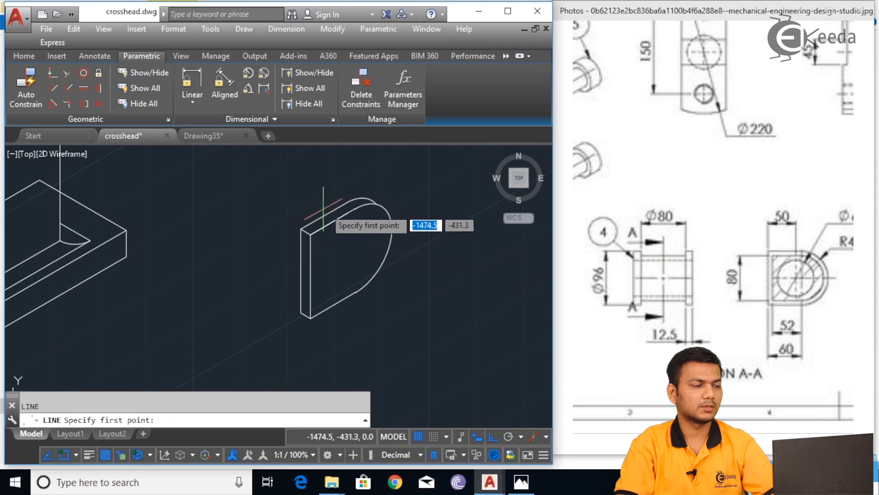
left_click(350, 212)
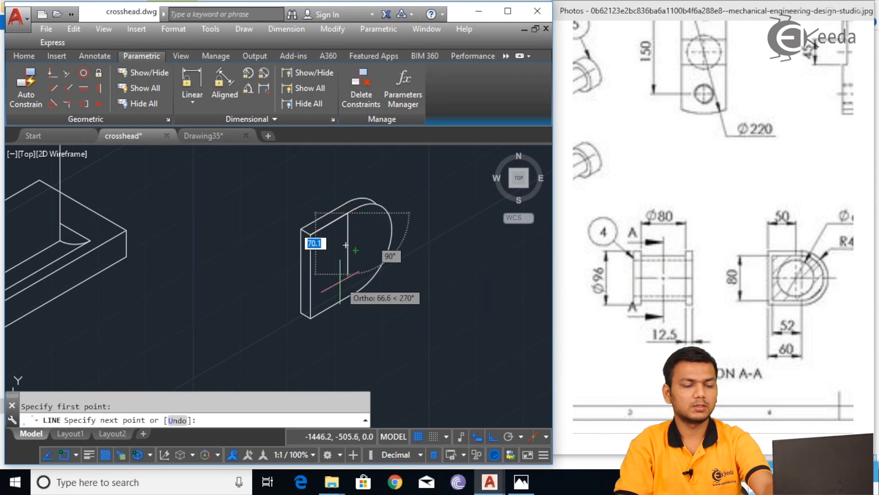
scroll(339, 275, "up", 2)
type("4")
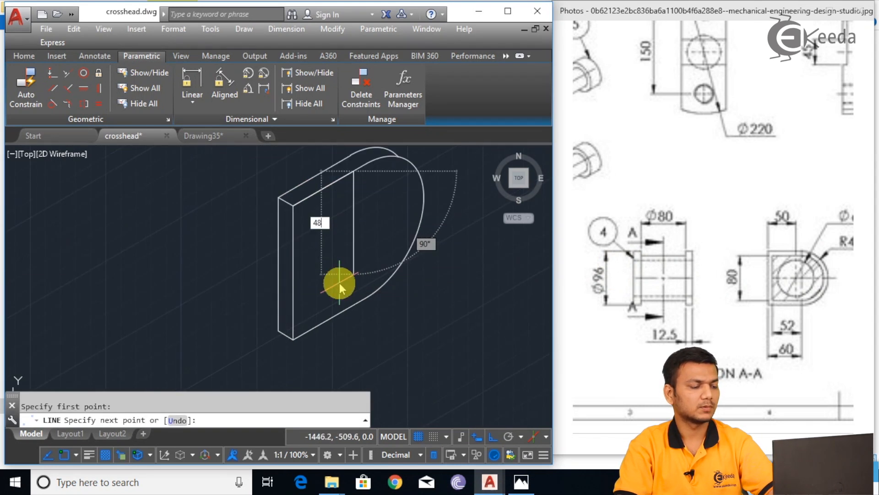
type("8")
key("Return")
key("Escape")
- Draw an isocircle of diameter 65 on the D-shaped flange's front face, centered on the lower end of the 48 mm line
type("E")
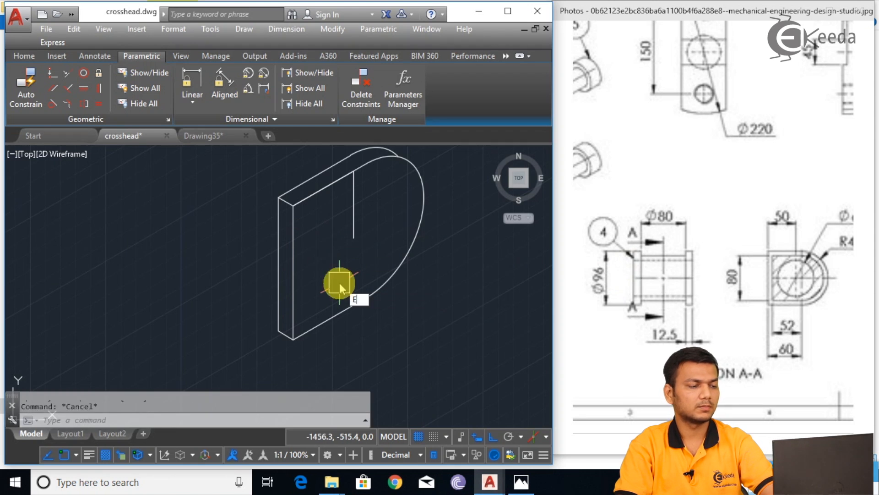
type("L")
key("Return")
type("i")
key("Return")
left_click(353, 237)
type("D")
key("Return")
type("65")
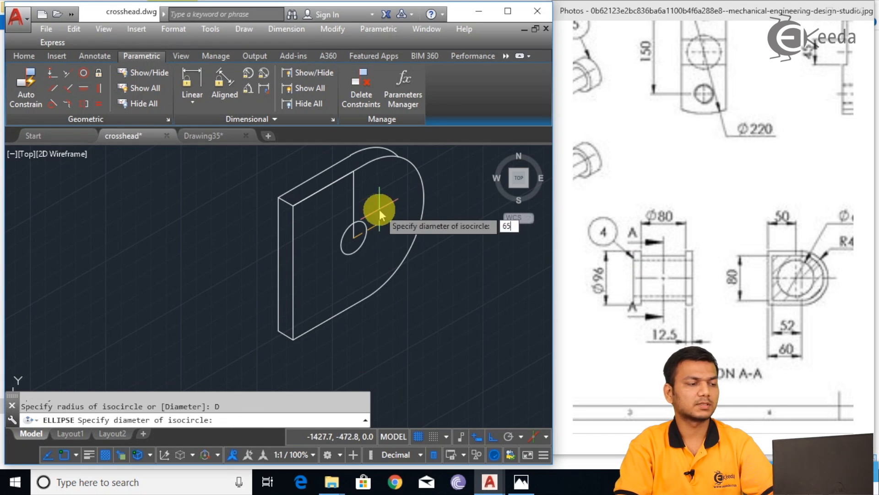
key("Return")
- Erase the 48 mm vertical construction line from the D-shaped flange's front face
left_click(350, 225)
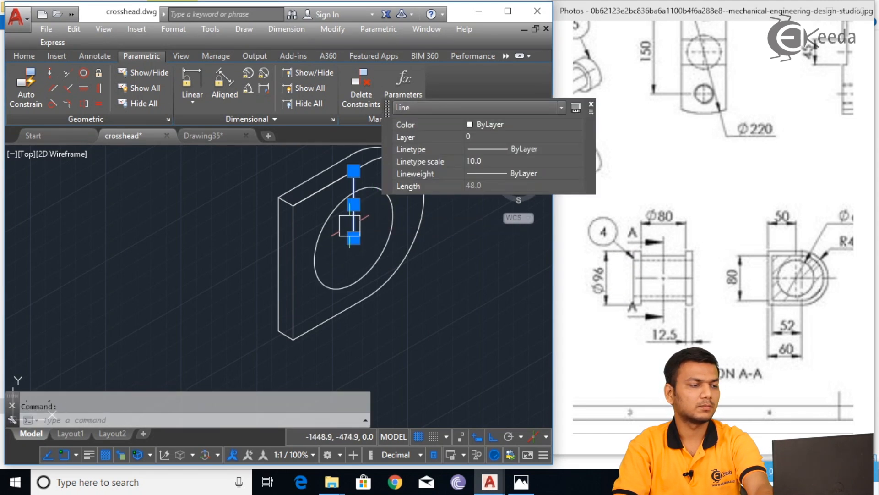
key("Delete")
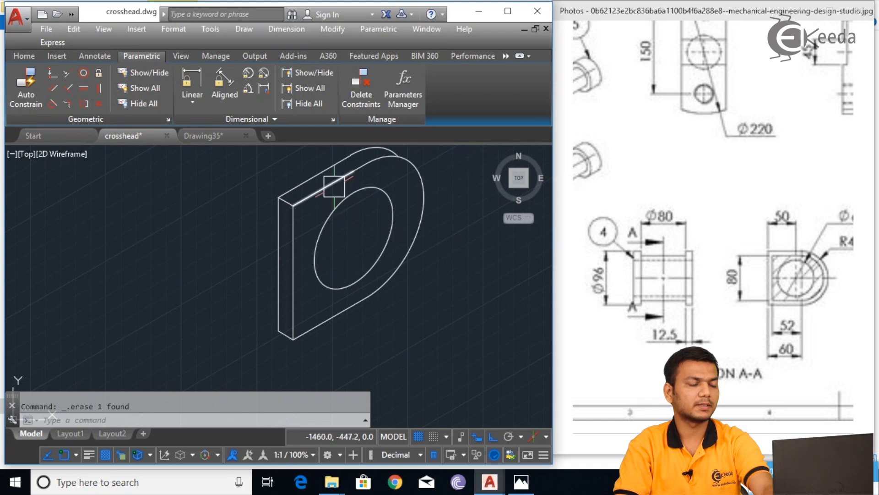
left_click(334, 188)
key("Escape")
scroll(451, 258, "down", 2)
scroll(461, 291, "down", 1)
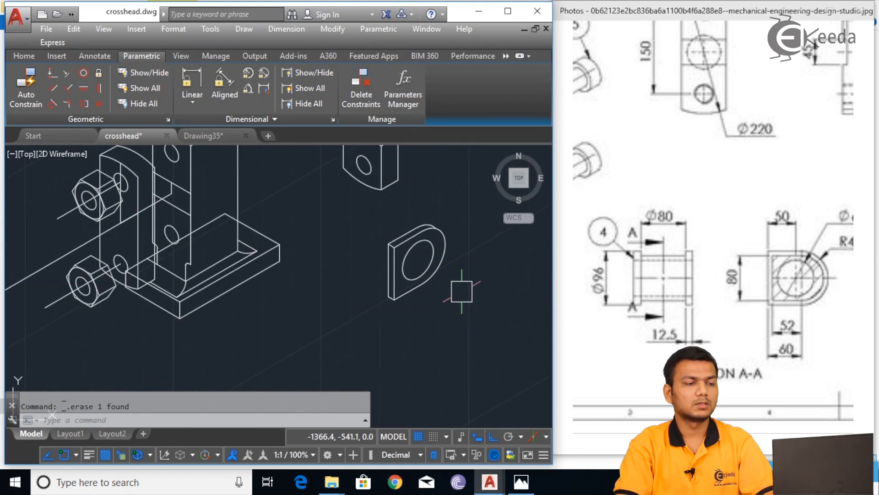
mouse_move(658, 260)
left_mouse_down()
mouse_move(671, 275)
mouse_move(732, 257)
left_mouse_up()
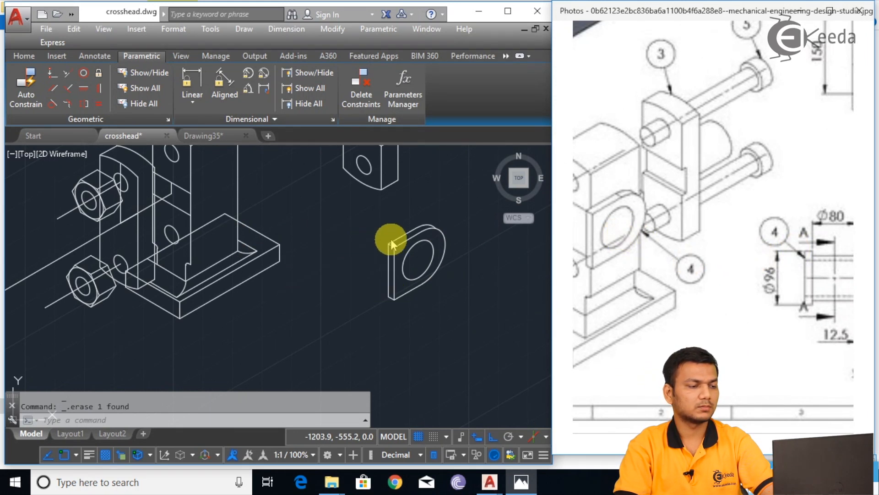
left_click(490, 255)
type("m")
key("Return")
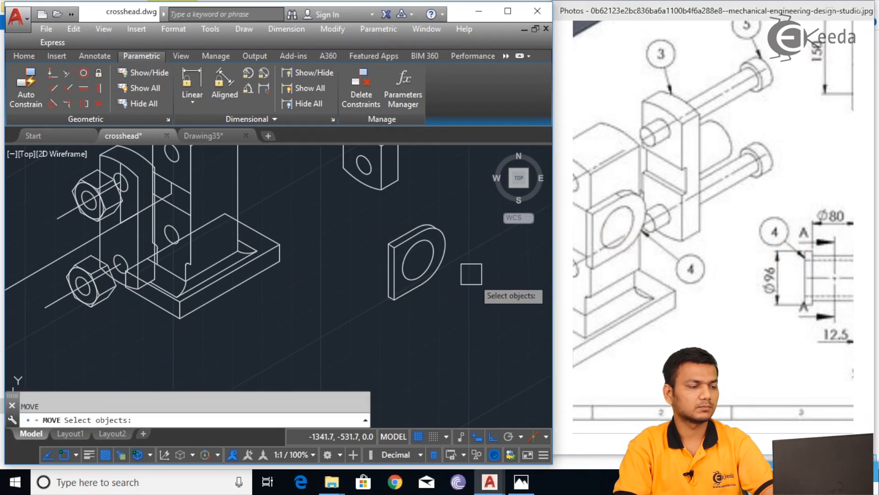
mouse_move(458, 203)
left_mouse_down()
mouse_move(349, 301)
mouse_move(451, 314)
left_mouse_up()
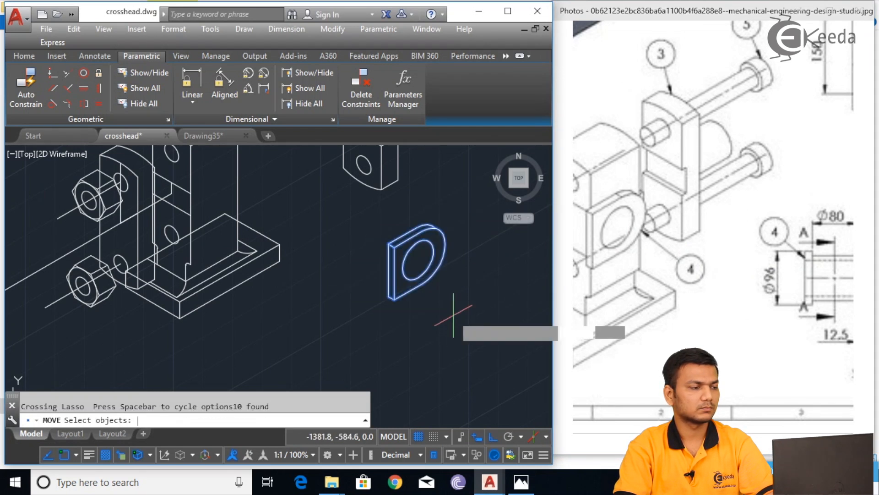
key("Return")
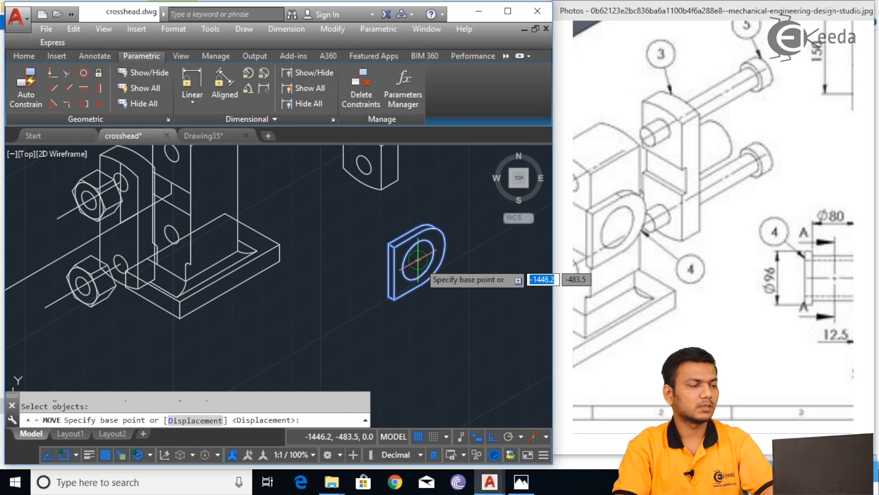
key("Escape")
- Draw a 50 mm isometric line across the body's side face from the midpoint of its front corner edge between the slot lines
middle_click_drag(298, 227, 310, 299)
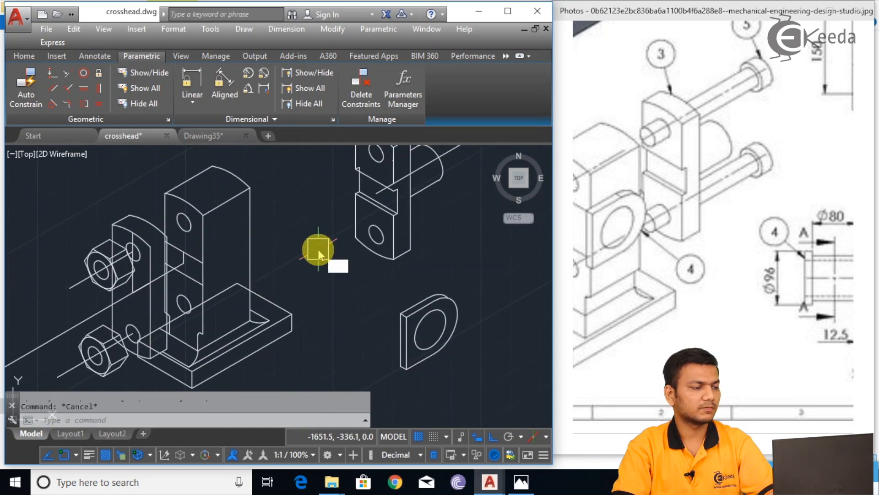
key("Return")
scroll(235, 275, "up", 2)
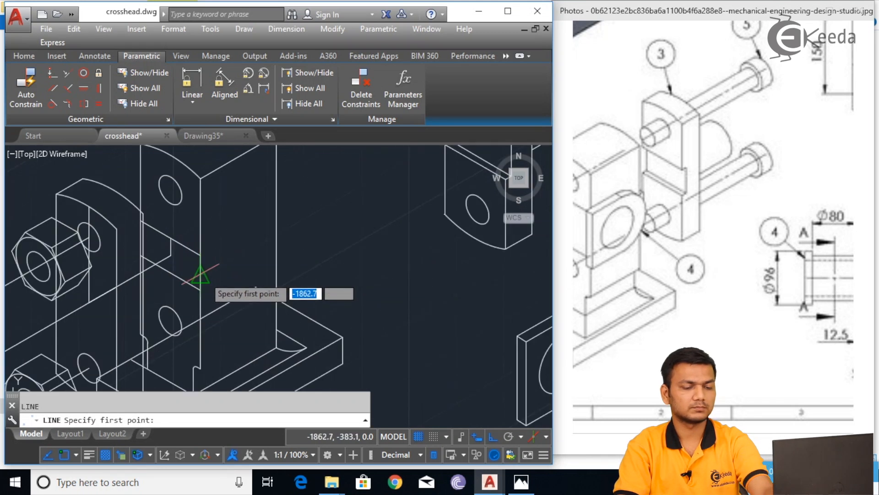
left_click(202, 274)
type("50")
key("Return")
key("Escape")
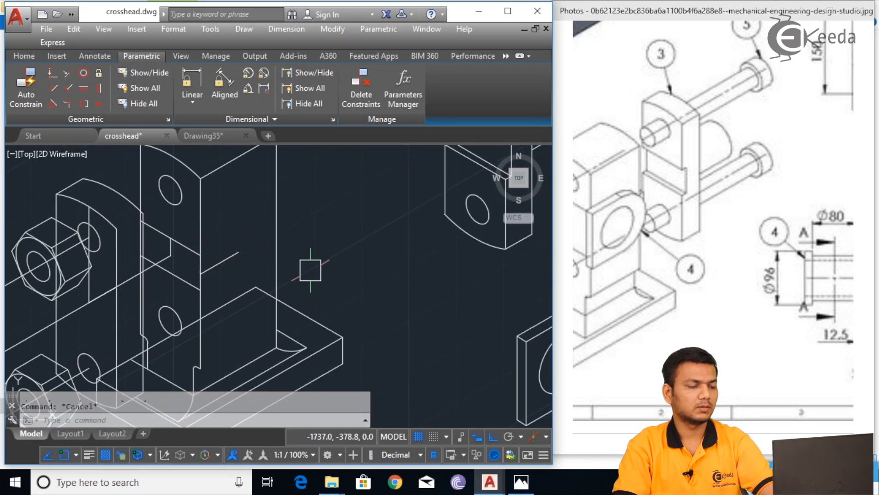
- Move the D-shaped flange from its hole centre to the free end of the 50 mm line on the body
scroll(369, 307, "down", 2)
type("m")
key("Return")
mouse_move(463, 264)
left_mouse_down()
mouse_move(403, 275)
mouse_move(430, 416)
mouse_move(454, 359)
left_mouse_up()
key("Return")
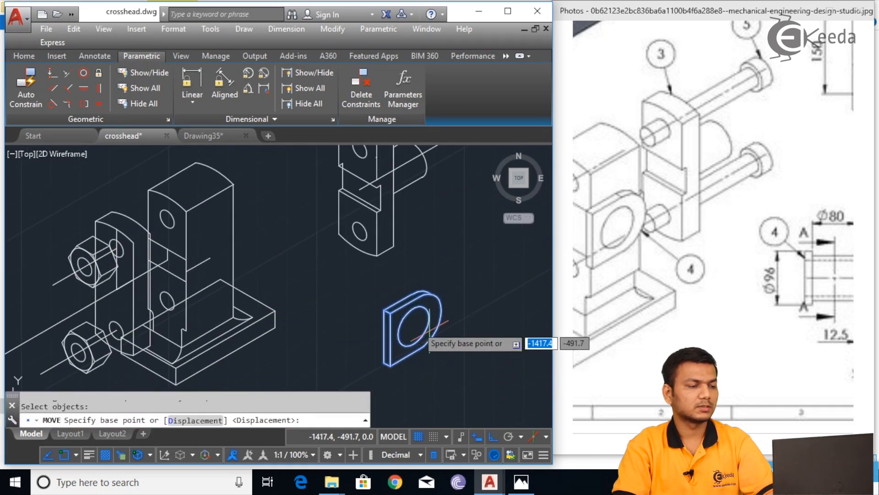
left_click(413, 326)
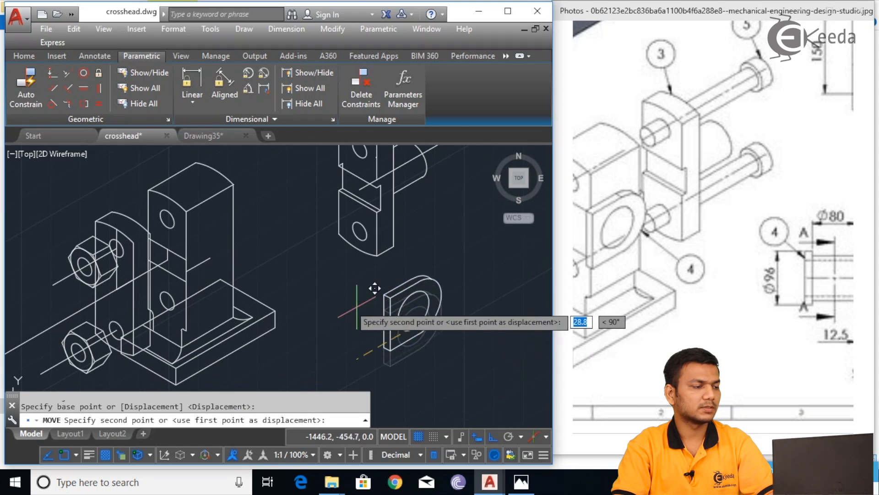
left_click(212, 264)
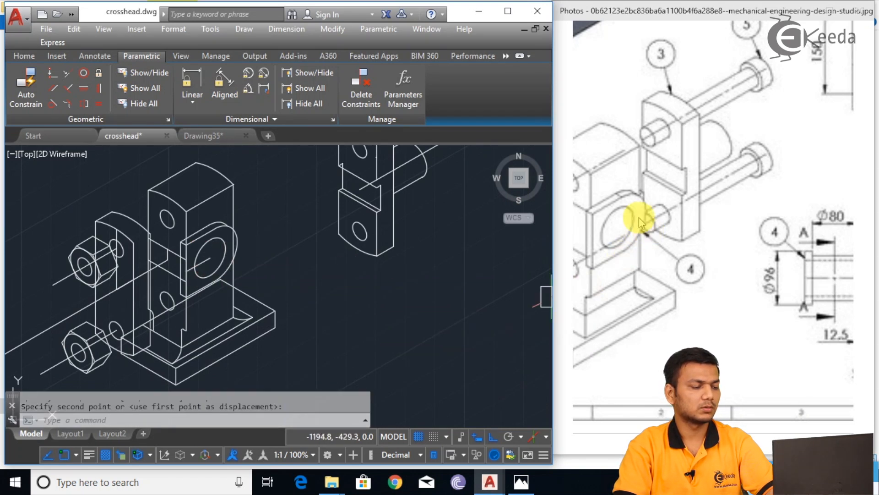
- Trim the body's slot lines and edges that are hidden behind the D-shaped flange
type("T")
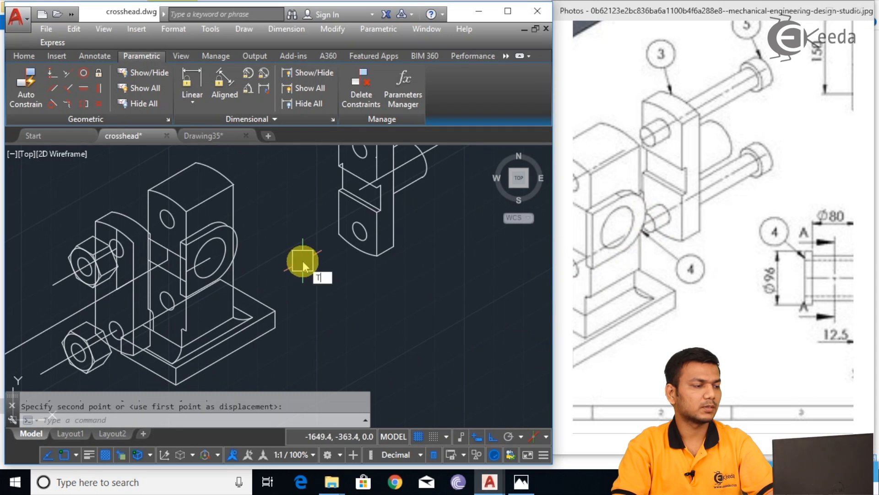
type("R")
key("Return")
key("Return")
scroll(208, 238, "up", 3)
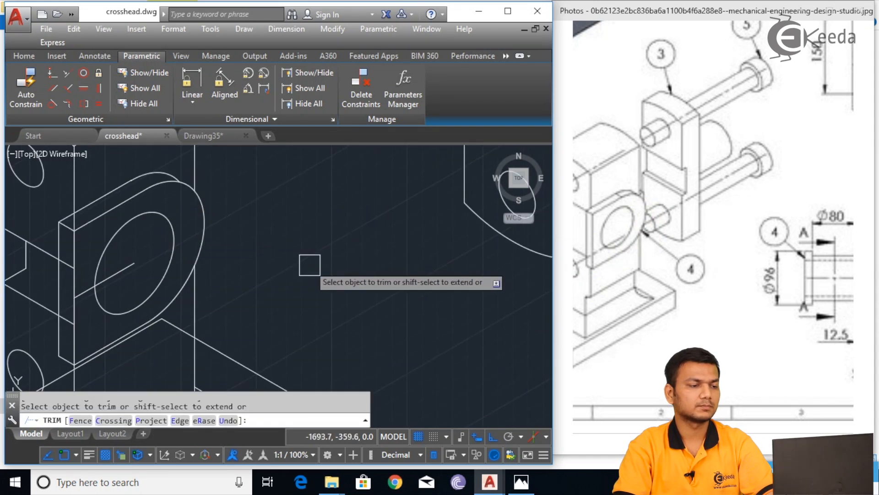
scroll(326, 287, "down", 2)
middle_click_drag(325, 286, 413, 275)
scroll(261, 264, "up", 5)
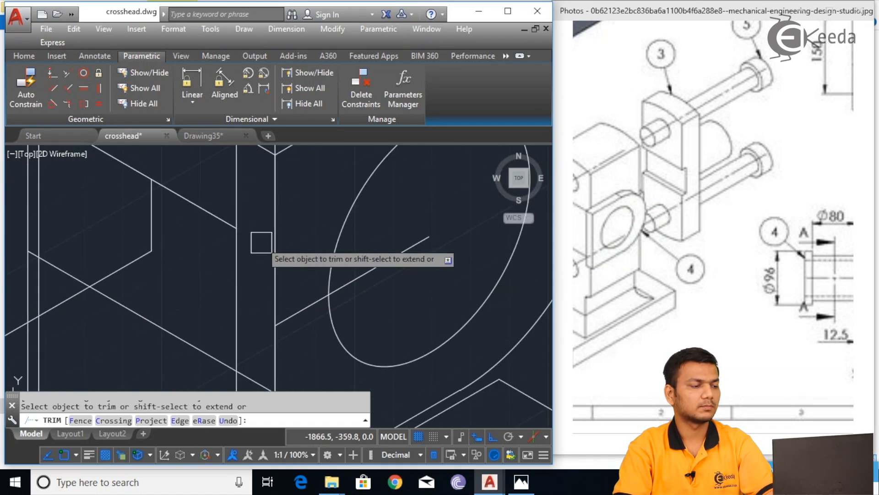
middle_click_drag(255, 343, 254, 295)
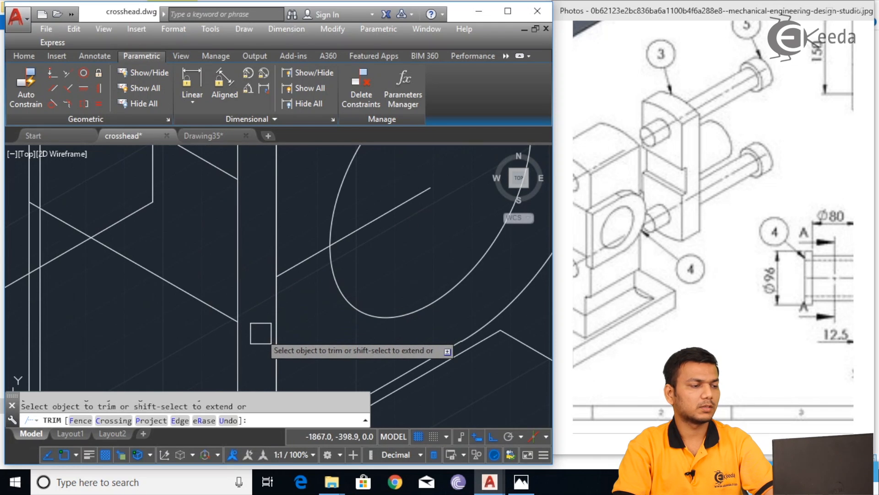
key("Escape")
- Erase the 50 mm construction line running from the body's front corner edge to the flange's hole centre
left_click(302, 262)
key("Delete")
scroll(366, 301, "down", 5)
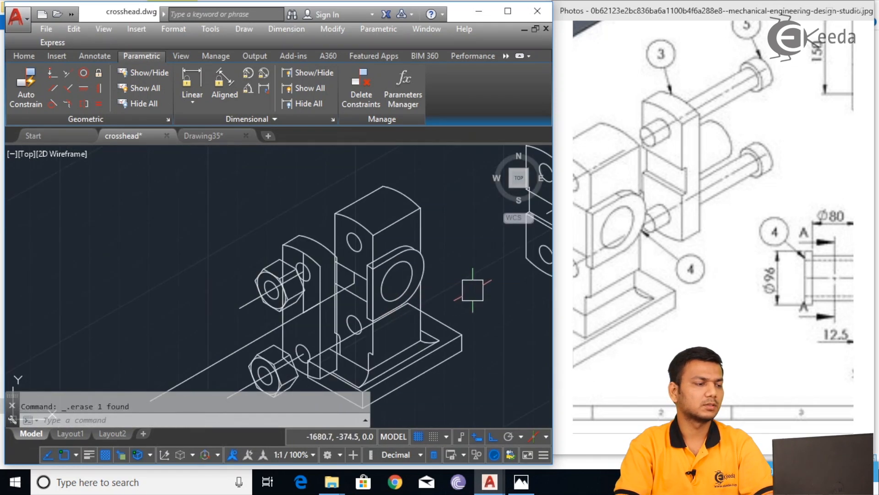
middle_click_drag(474, 290, 317, 276)
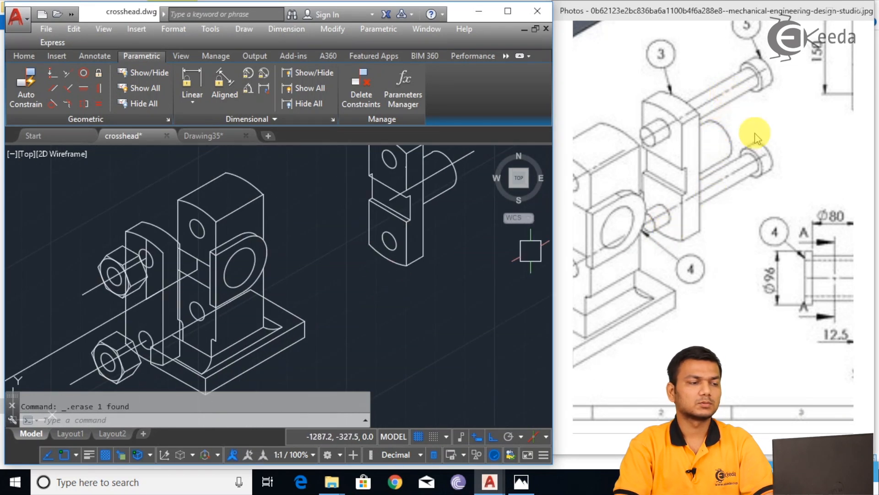
- Examine the head and length dimensions of the bolt, part 5, in the reference drawing
left_click_drag(753, 142, 707, 176)
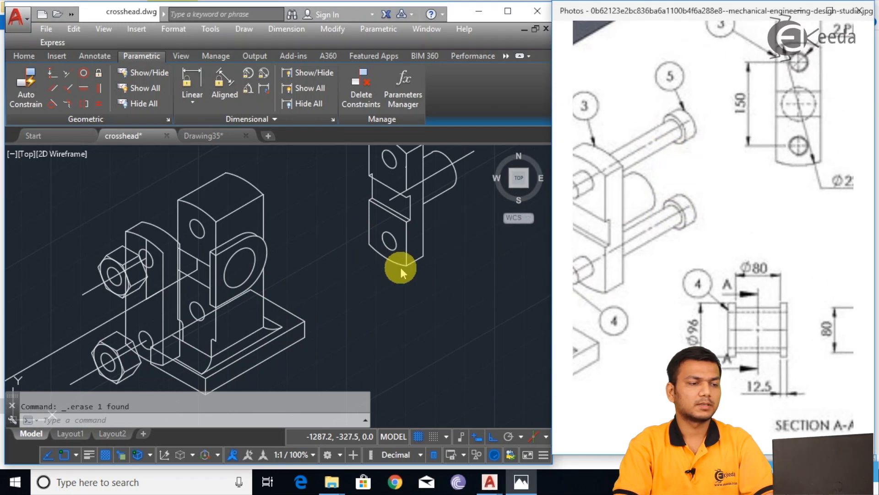
left_click(435, 316)
scroll(441, 324, "down", 3)
scroll(379, 301, "down", 2)
mouse_move(405, 298)
middle_mouse_down()
mouse_move(324, 318)
mouse_move(338, 366)
mouse_move(351, 363)
middle_mouse_up()
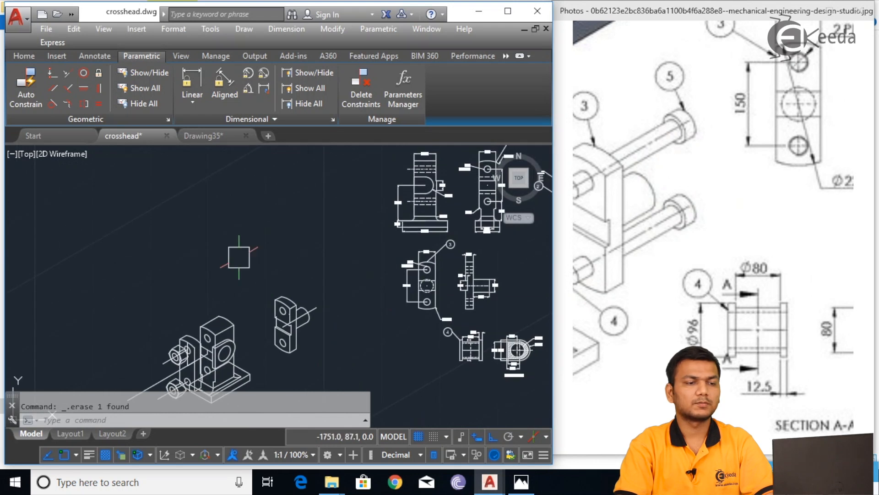
left_click_drag(756, 155, 641, 249)
left_click_drag(733, 231, 641, 289)
left_click_drag(829, 188, 641, 244)
left_click_drag(763, 185, 655, 158)
left_click_drag(727, 267, 756, 216)
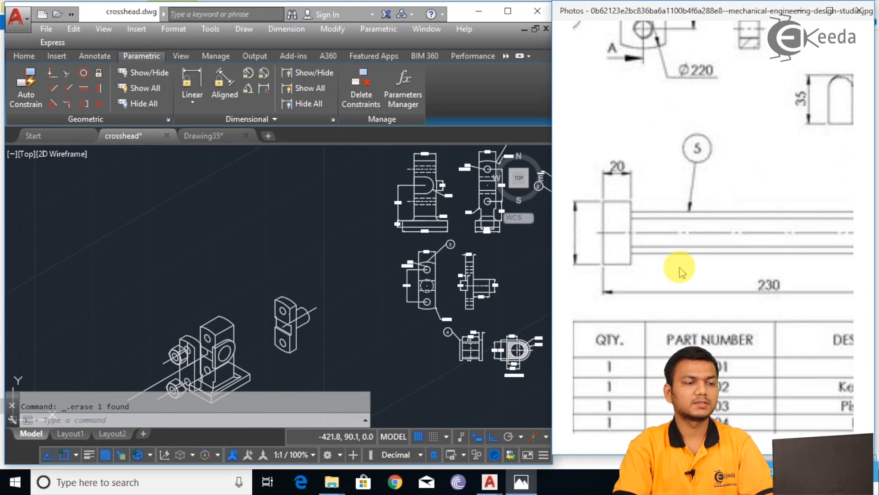
scroll(680, 272, "down", 2)
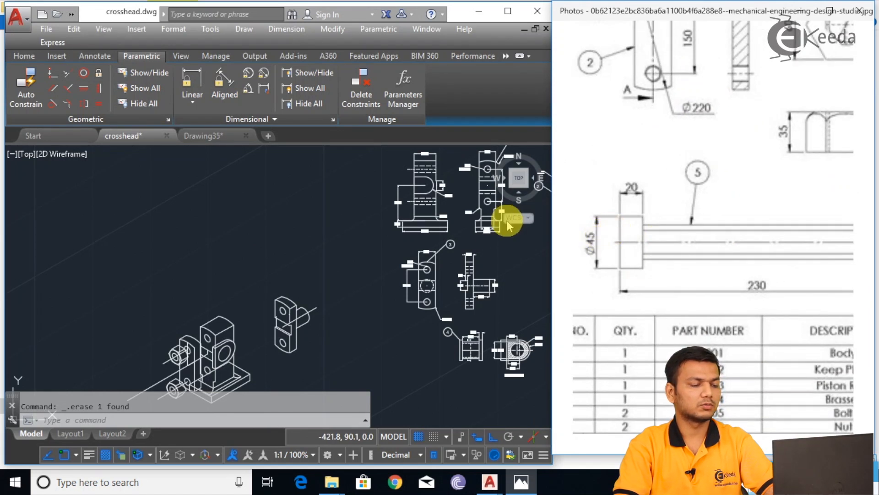
- Draw an isocircle of diameter 45 on the left isoplane in the empty area above the assembly for the bolt head
left_click(282, 222)
type("E")
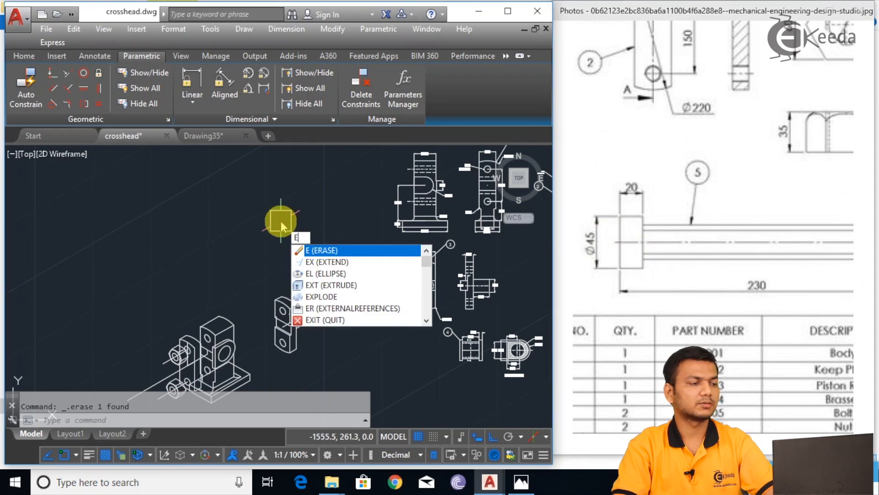
type("L")
key("Return")
type("i")
key("Return")
left_click(274, 219)
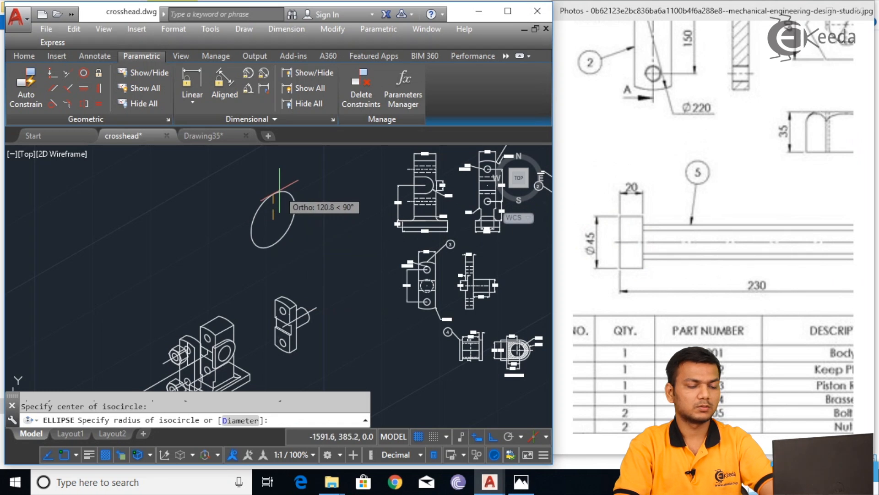
key("F5")
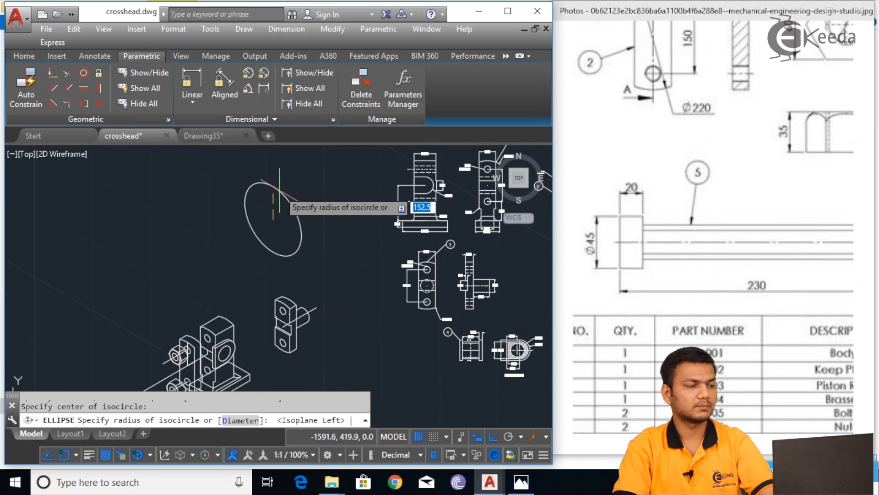
type("d")
key("Return")
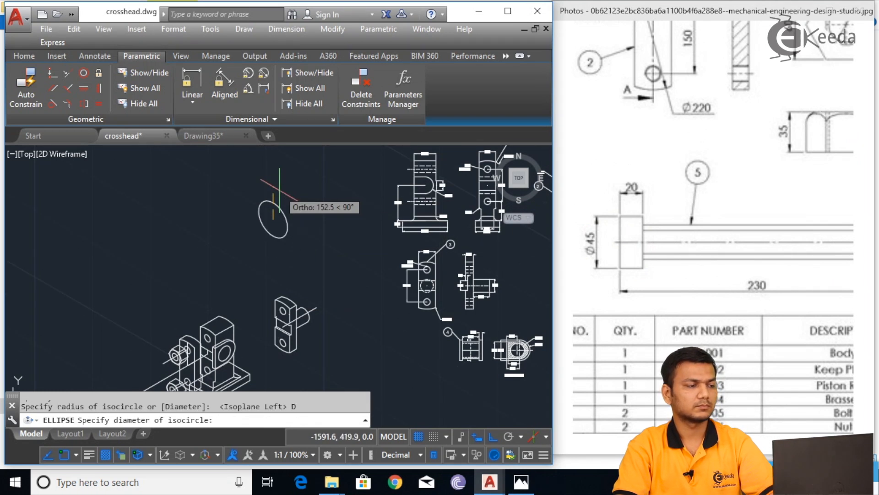
type("45")
key("Return")
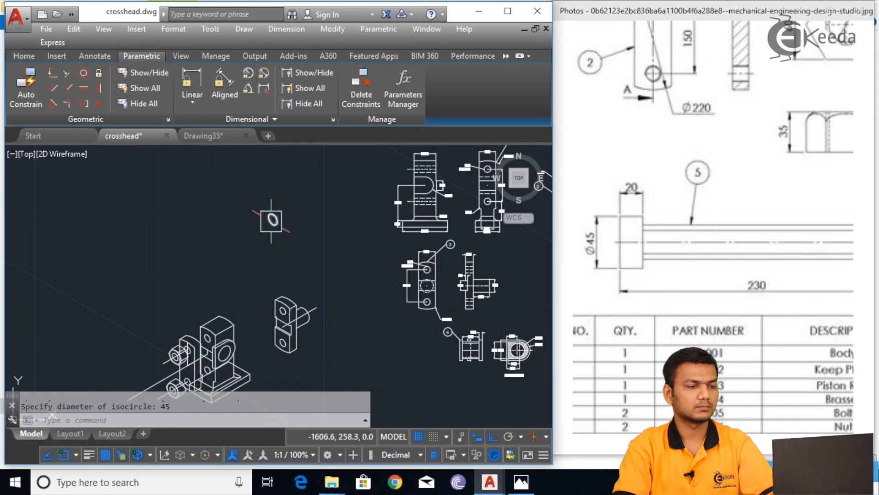
- Copy the diameter 45 isocircle 20 mm up along the 30° isometric axis to form the bolt head's rear edge
scroll(272, 221, "up", 3)
scroll(357, 224, "down", 2)
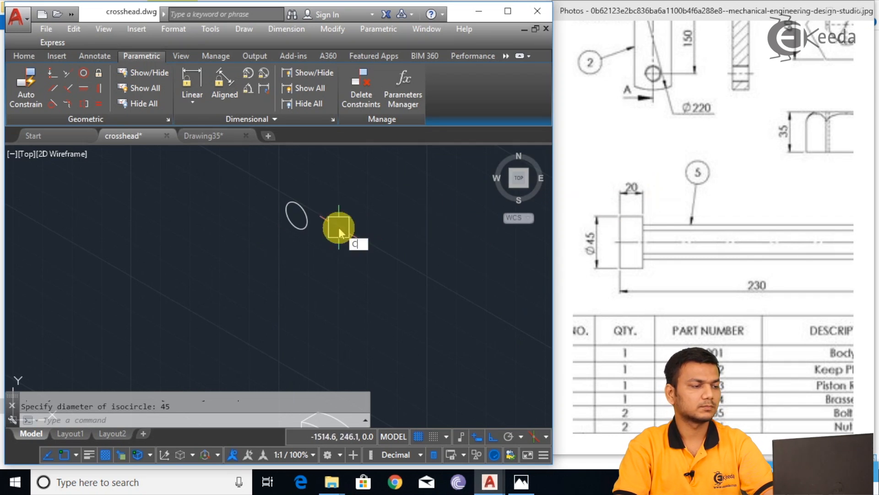
key("Return")
left_click(309, 223)
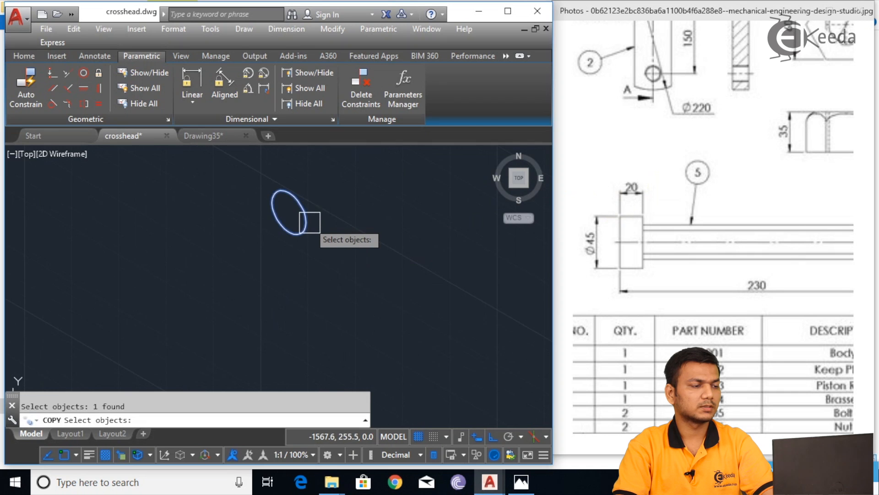
key("Return")
left_click(288, 212)
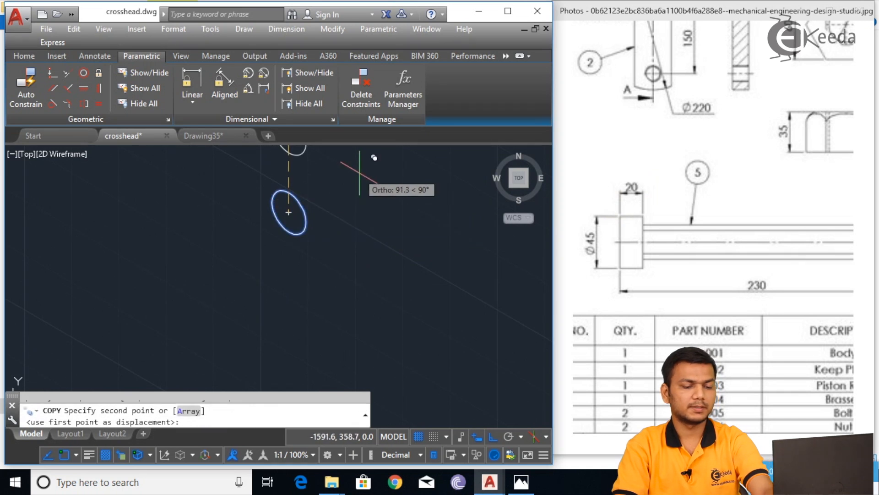
key("F5")
type("20")
key("Return")
key("Escape")
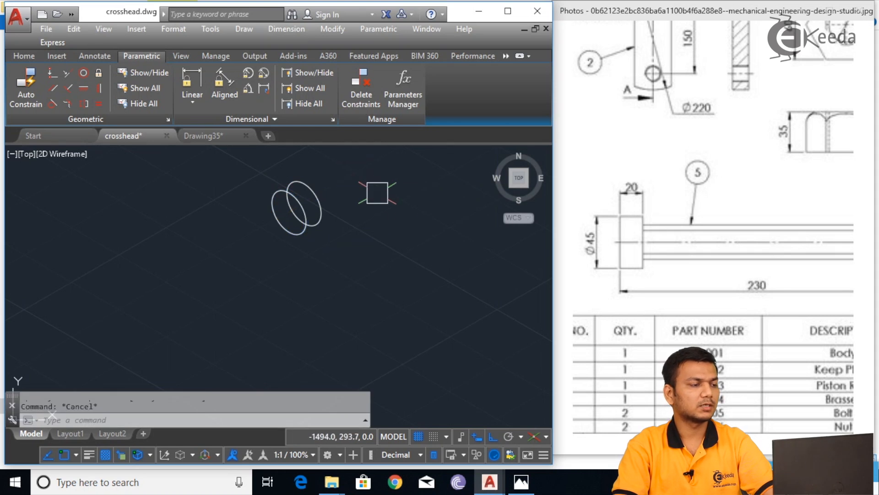
- Connect the bolt head's two isocircles with a straight outline edge on the upper side and another on the lower side
key("Return")
scroll(270, 190, "up", 2)
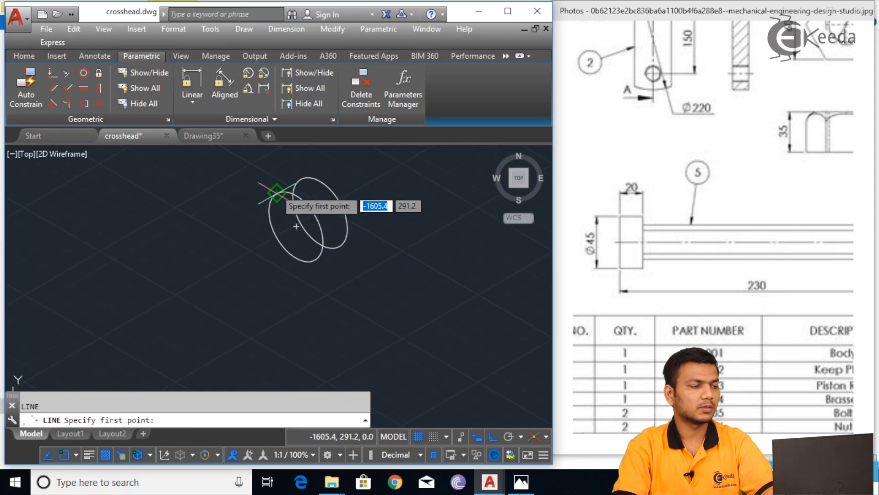
left_click(280, 193)
left_click(300, 176)
right_click(302, 175)
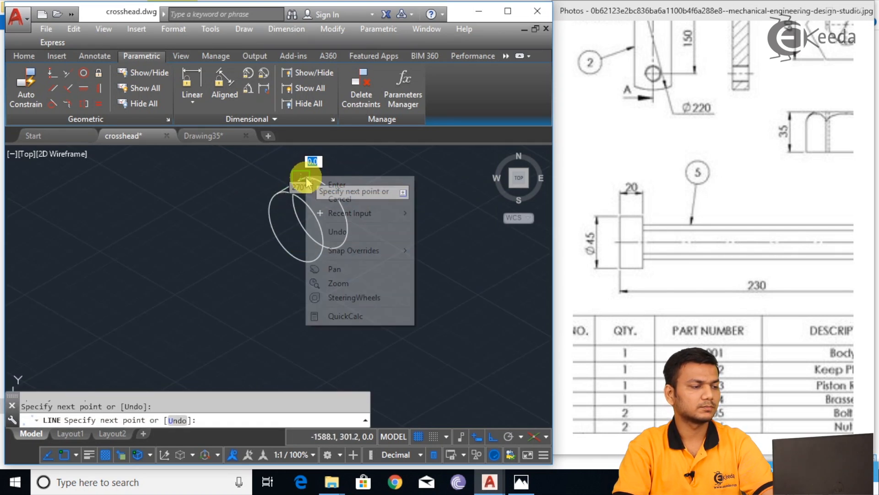
left_click(330, 182)
key("Return")
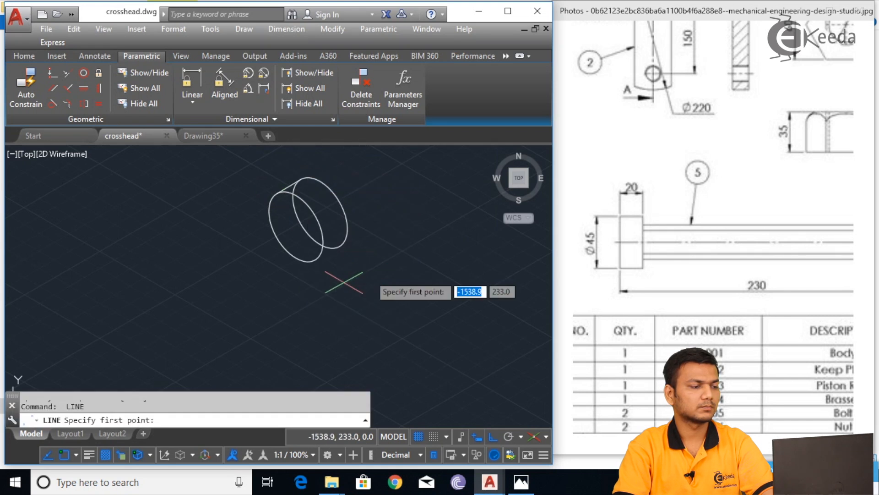
left_click(315, 260)
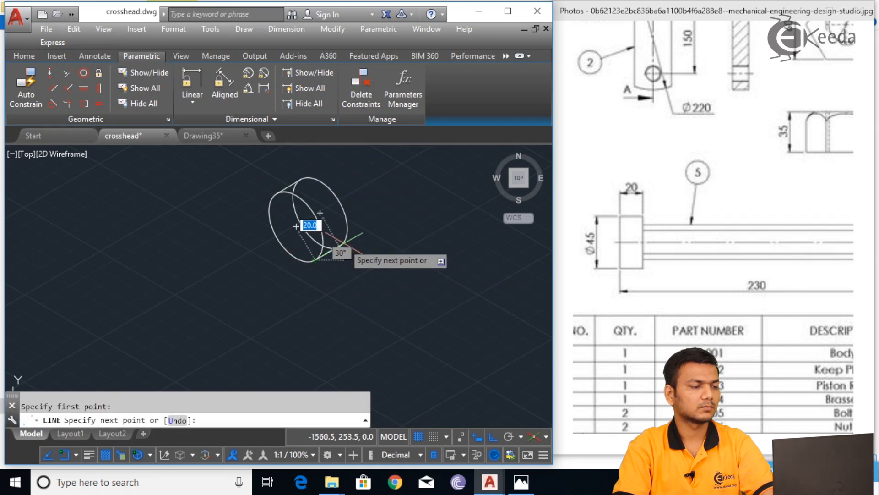
left_click(345, 248)
right_click(371, 242)
left_click(387, 248)
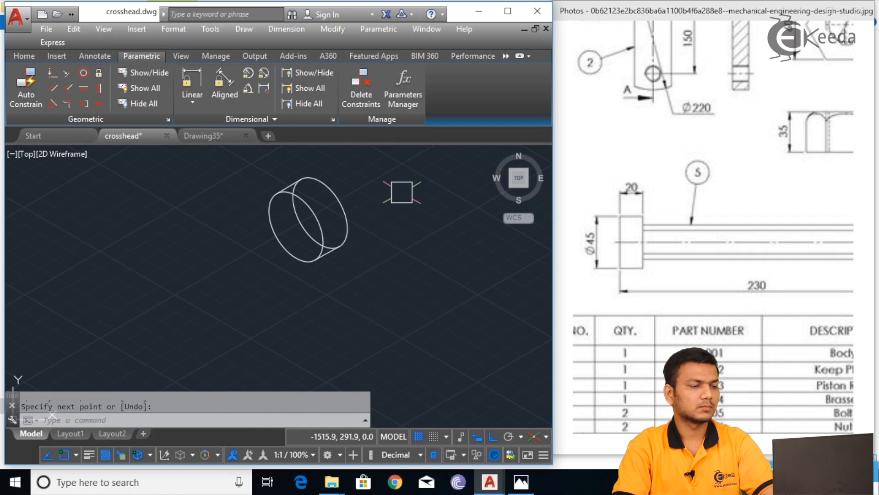
- Trim the hidden portion of the bolt head's rear isocircle between the two outline edges
type("TR")
key("Return")
key("Return")
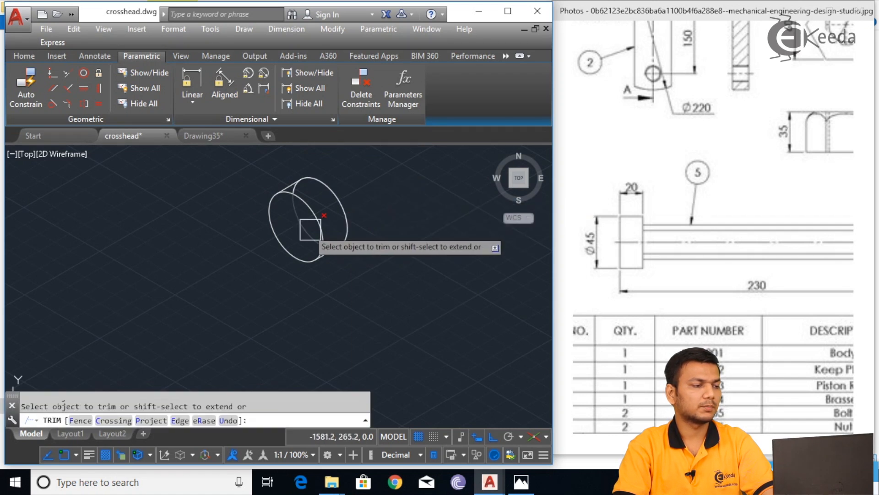
scroll(304, 218, "up", 3)
scroll(300, 209, "up", 5)
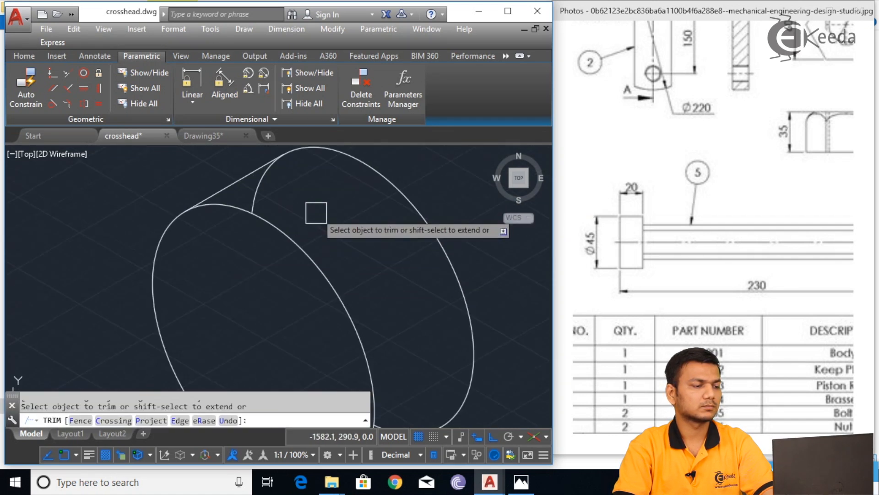
scroll(369, 295, "down", 3)
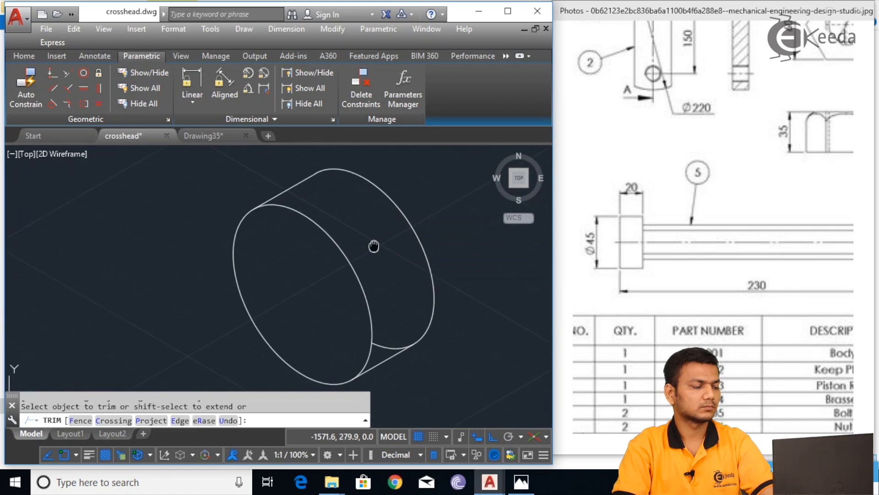
scroll(380, 293, "up", 6)
scroll(399, 286, "down", 5)
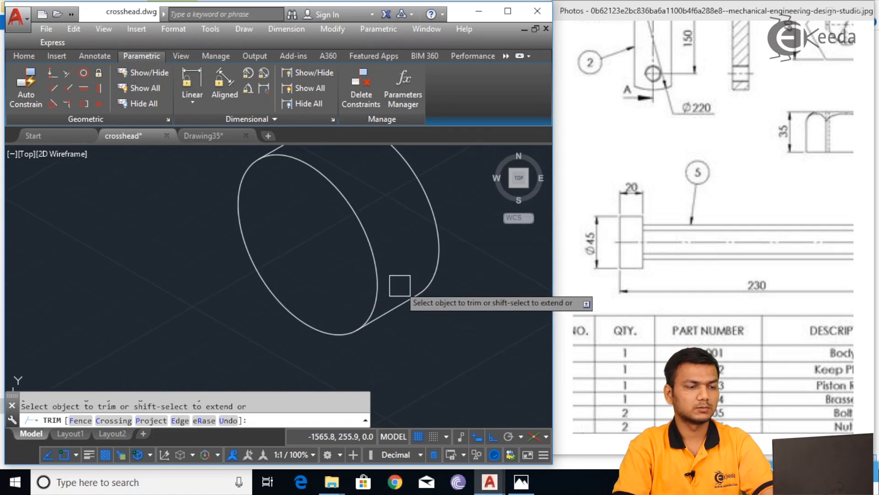
key("Escape")
- Draw a 210 mm axis line from the centre of the bolt head's front isocircle along the 210° isometric direction
mouse_move(731, 243)
left_mouse_down()
mouse_move(664, 236)
mouse_move(692, 228)
left_mouse_up()
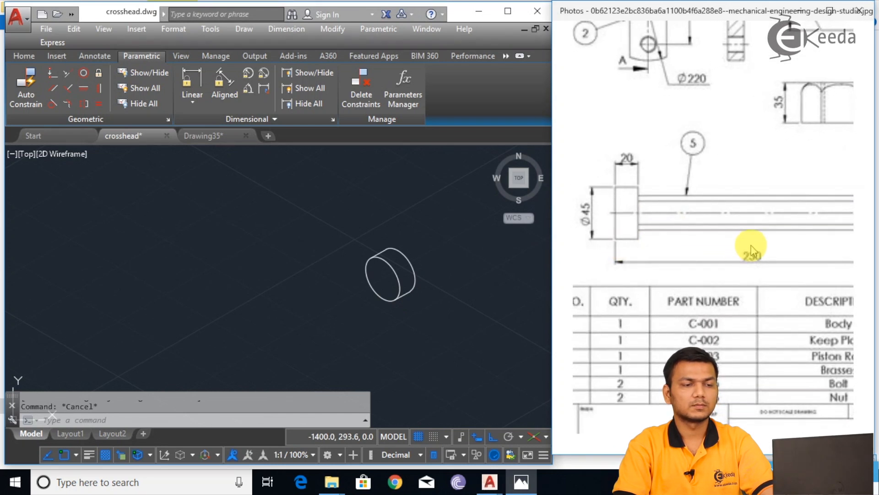
left_click_drag(762, 217, 628, 205)
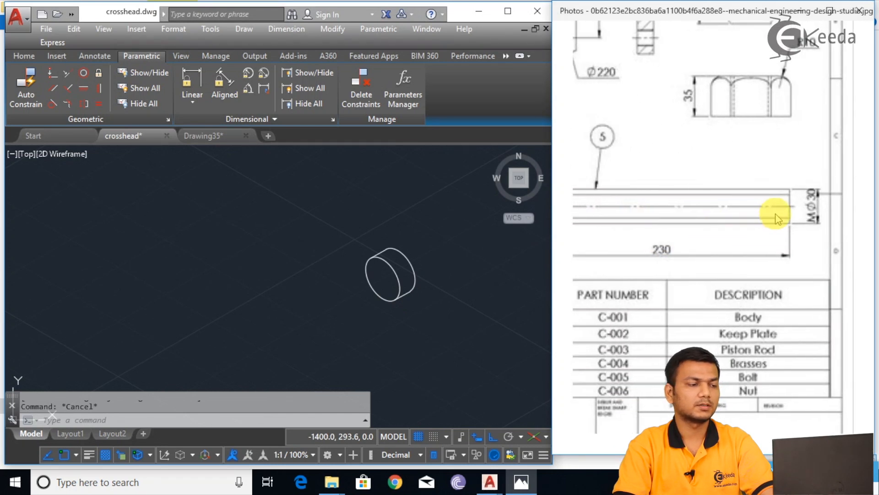
left_click(459, 276)
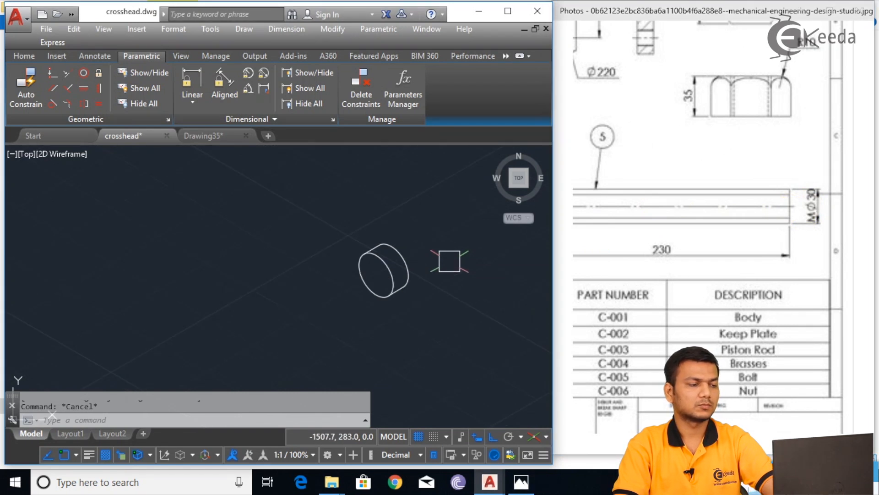
type("l")
key("Return")
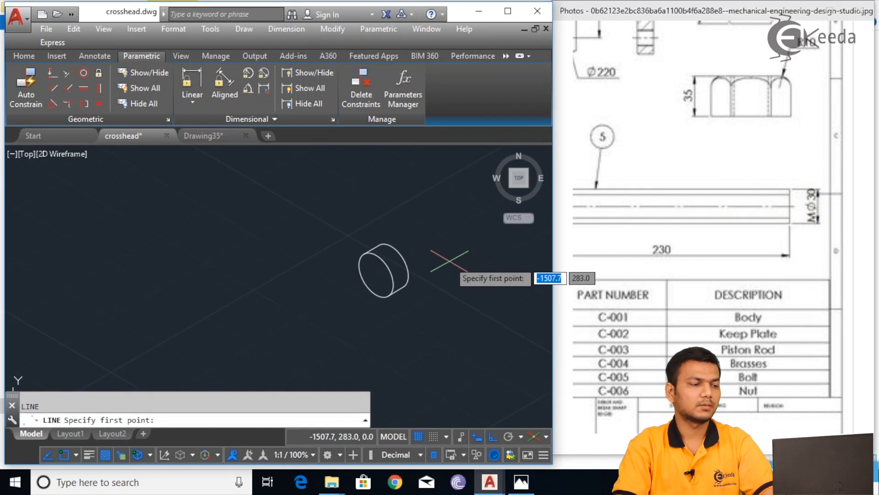
left_click(375, 274)
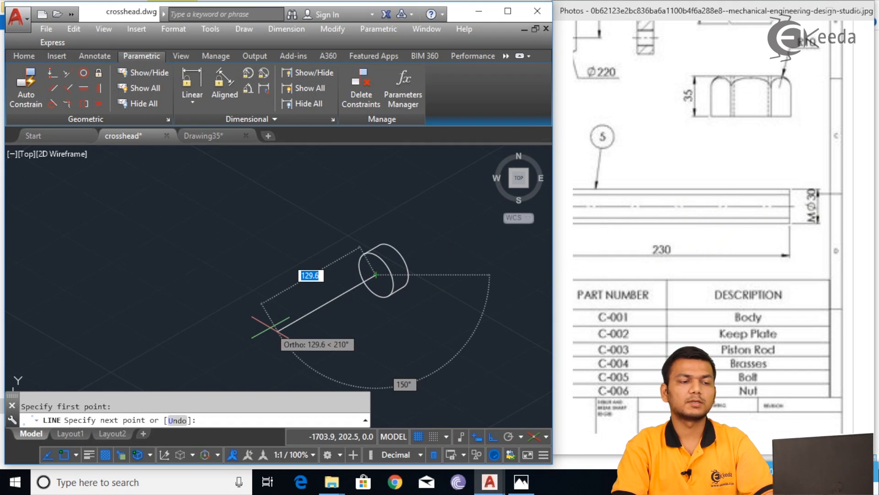
left_click_drag(589, 216, 654, 205)
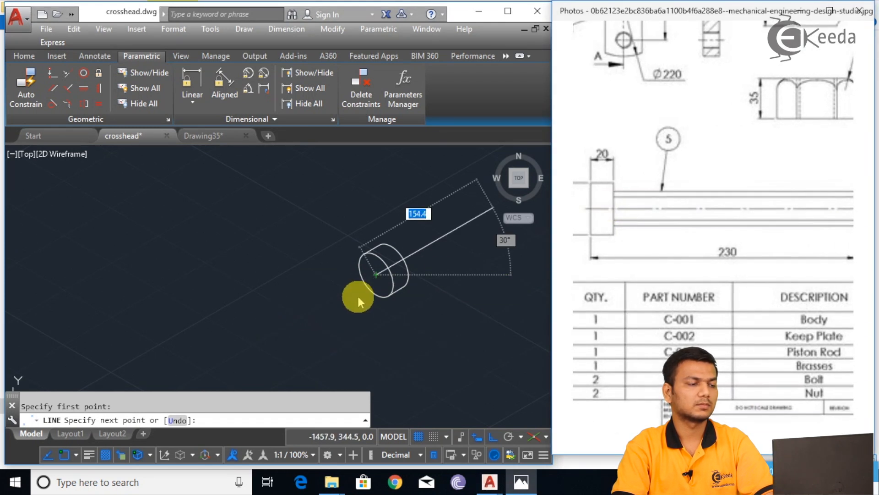
left_click(303, 312)
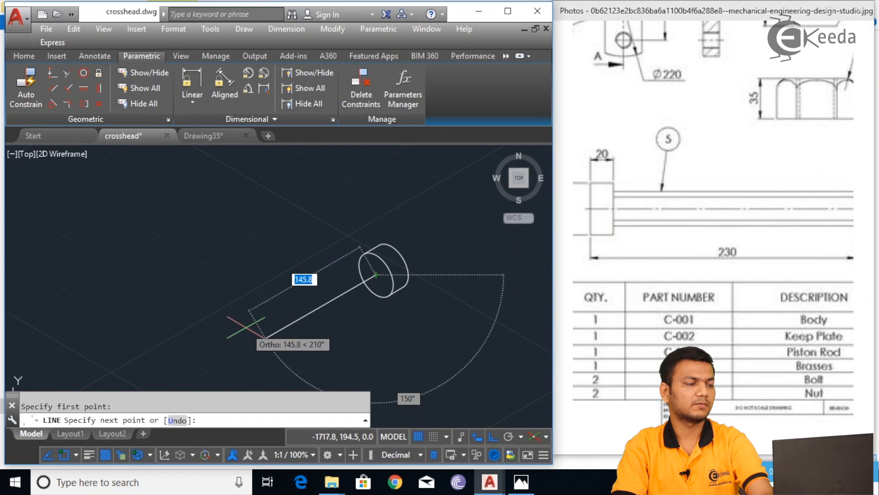
type("210")
key("Return")
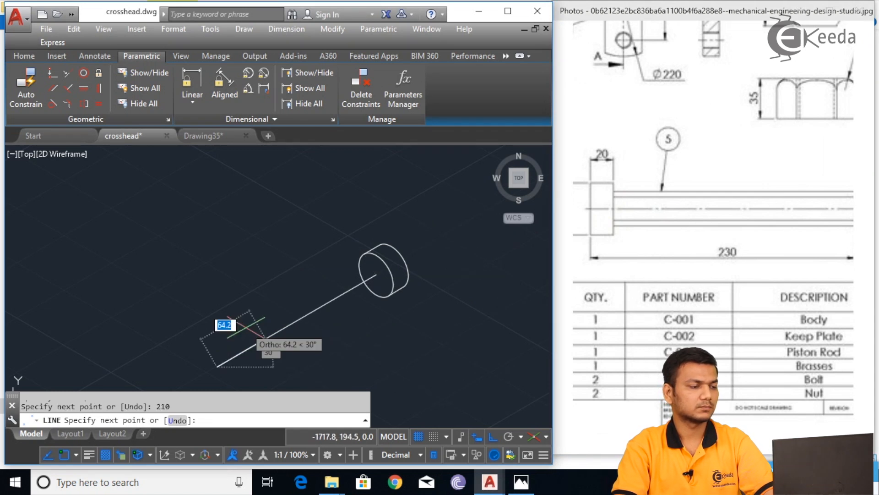
key("Escape")
- Draw a radius 15 isocircle on the left isoplane, centred on the bolt head's front face
middle_click_drag(278, 269, 279, 252)
type("EL")
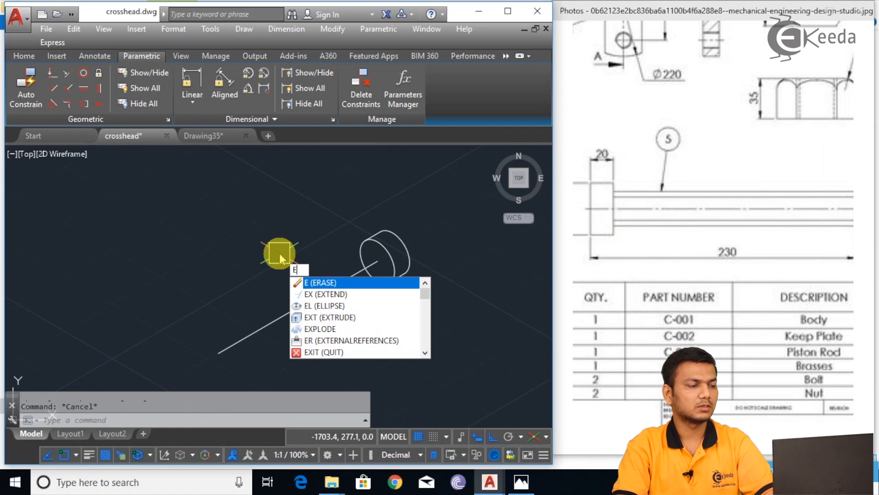
key("Return")
type("I")
key("Return")
left_click(376, 261)
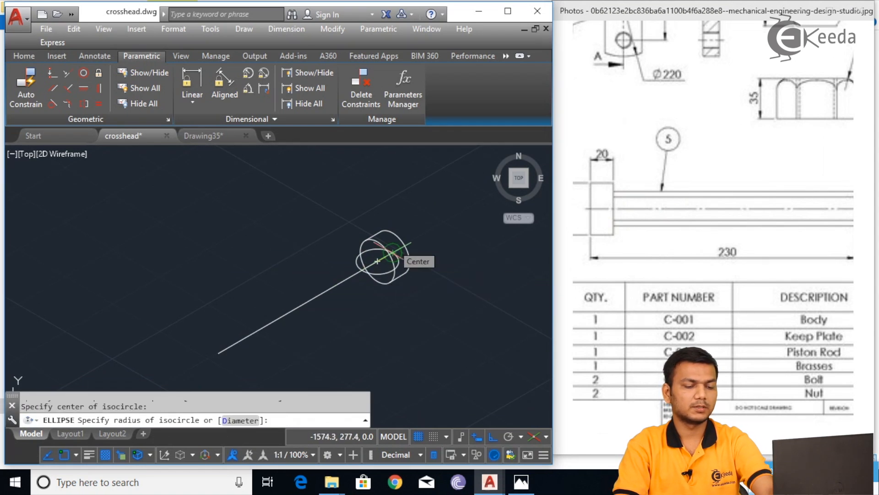
key("F5")
key("F5")
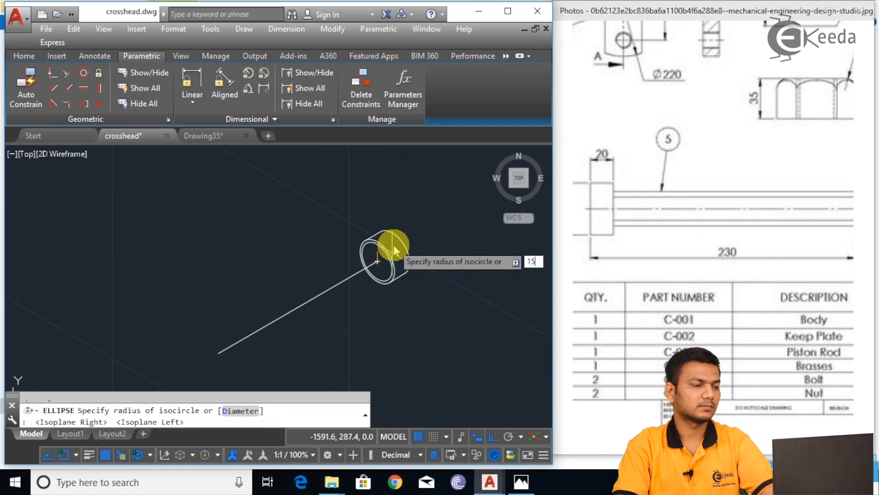
type("15")
key("Return")
left_click(394, 249)
key("Escape")
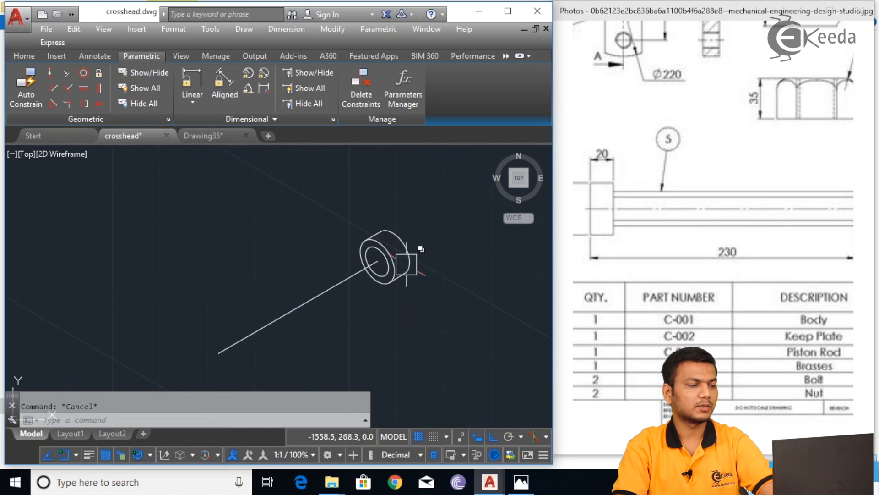
- Copy the radius 15 isocircle from the bolt head's centre to the far end of the axis line
type("Co")
key("Return")
scroll(373, 252, "up", 3)
left_click(420, 309)
key("Return")
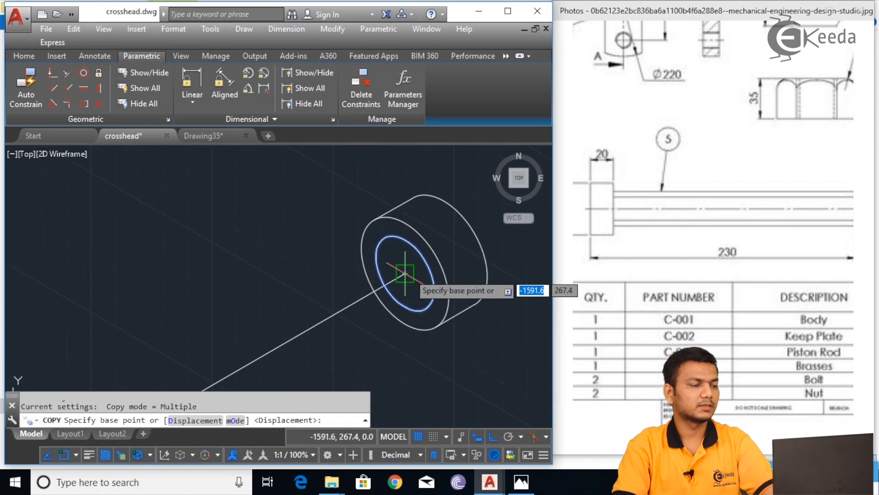
left_click(405, 274)
scroll(330, 298, "down", 3)
middle_click_drag(276, 342, 396, 234)
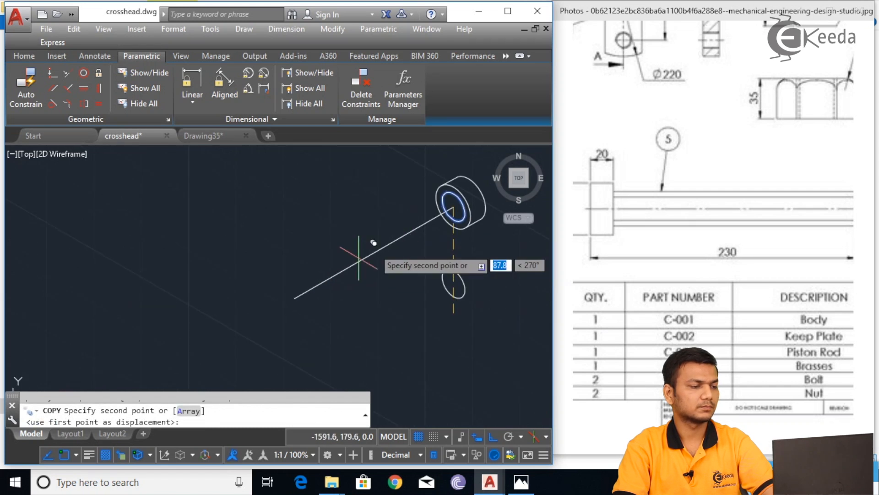
left_click(294, 299)
key("Escape")
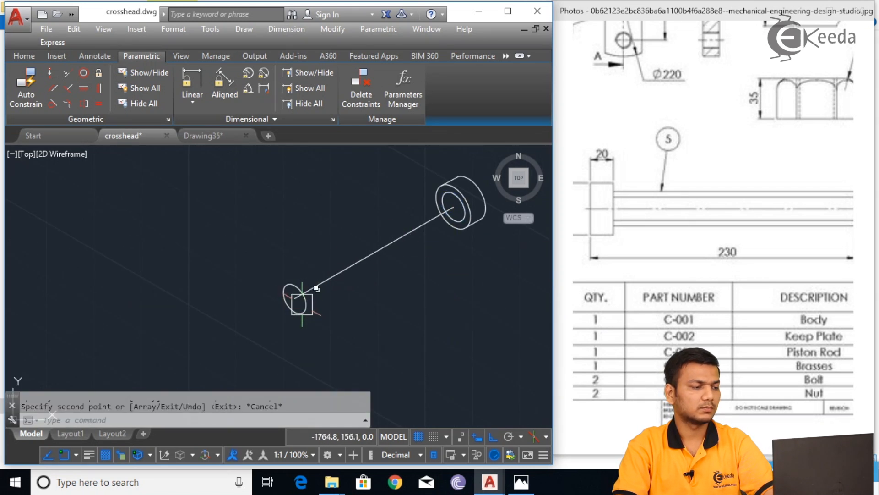
- Draw the shank's upper outline edge between the end isocircle and the matching isocircle on the bolt head, using the top isoplane
type("l")
key("Return")
scroll(293, 284, "up", 2)
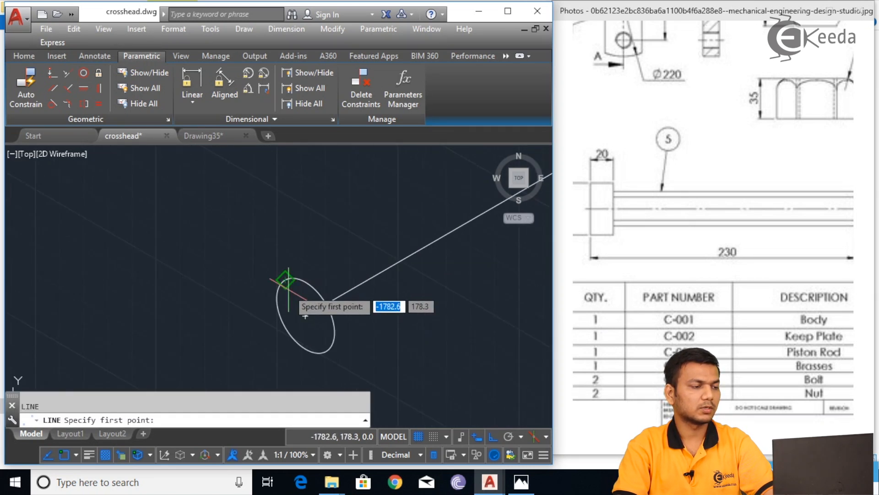
left_click(291, 281)
scroll(371, 201, "up", 3)
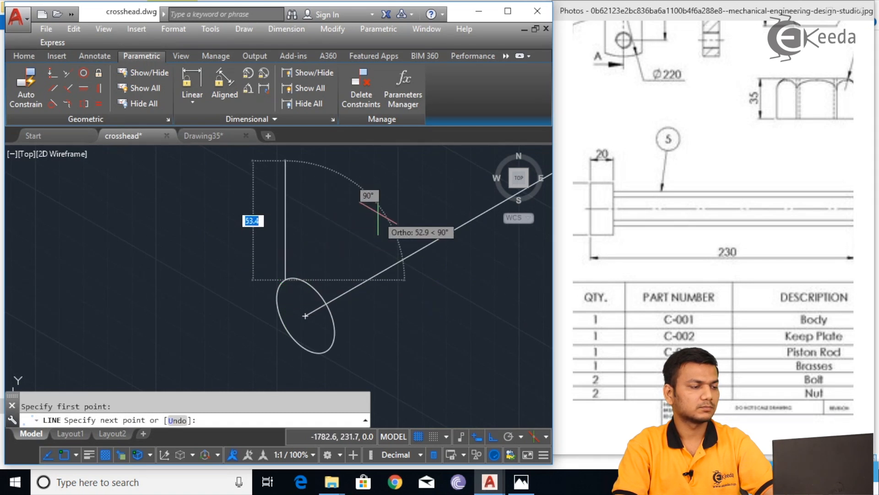
key("F5")
middle_click_drag(380, 265, 189, 341)
scroll(412, 197, "up", 2)
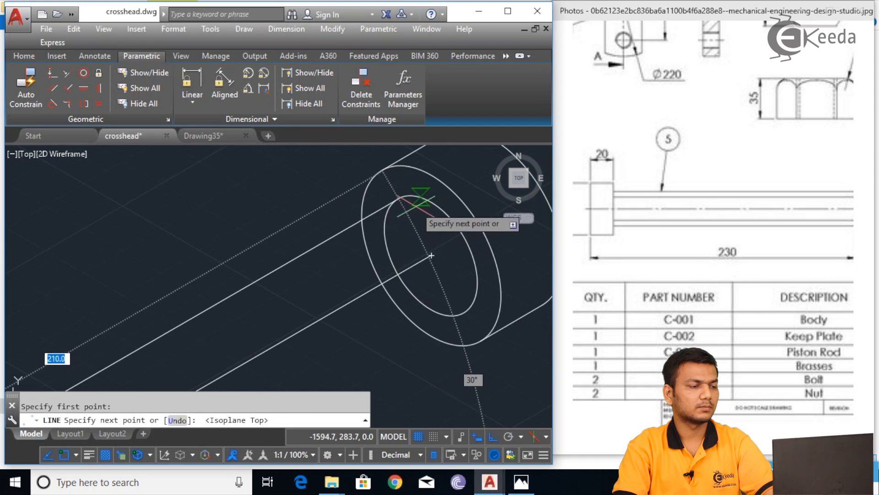
left_click(403, 197)
right_click(403, 197)
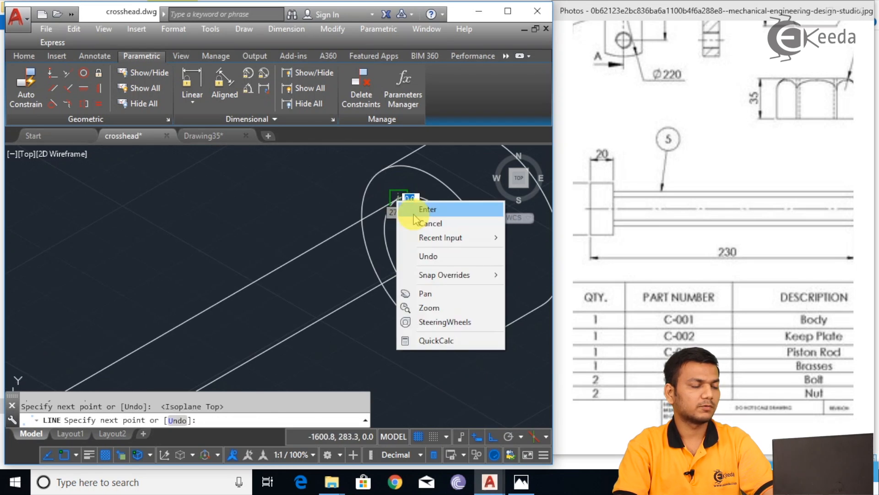
left_click(428, 209)
- Draw the shank's lower outline edge from the end isocircle to the matching isocircle on the bolt head
key("Return")
scroll(342, 353, "down", 4)
middle_click_drag(339, 354, 431, 169)
left_click(219, 275)
middle_click_drag(476, 187, 350, 280)
scroll(316, 255, "up", 5)
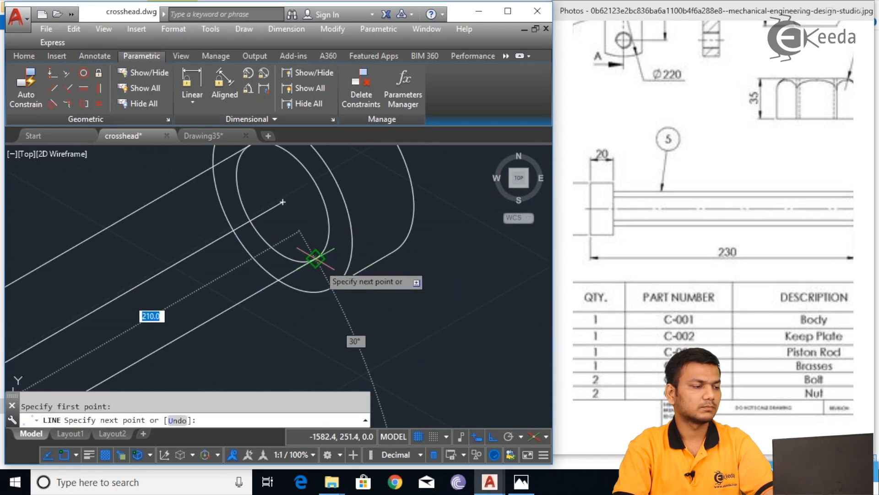
left_click(315, 257)
right_click(320, 268)
left_click(349, 275)
scroll(399, 304, "down", 3)
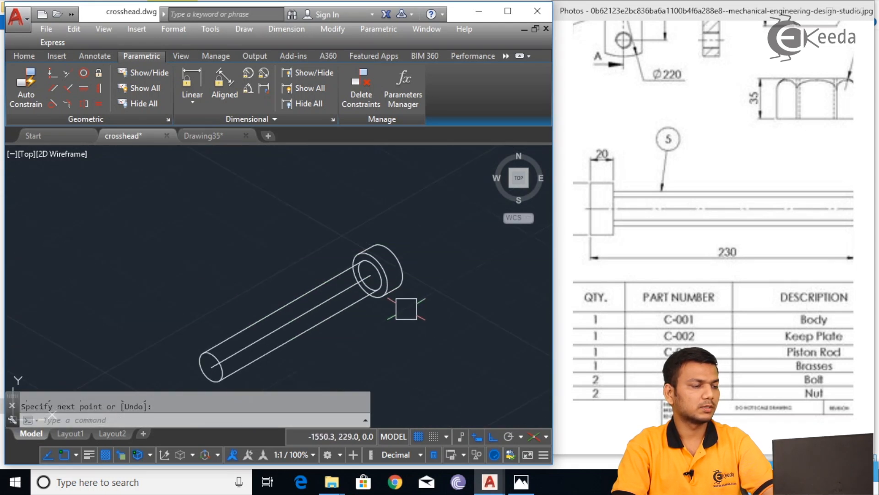
- Delete the axis line running through the middle of the bolt shank
left_click(315, 311)
key("Escape")
scroll(314, 309, "up", 2)
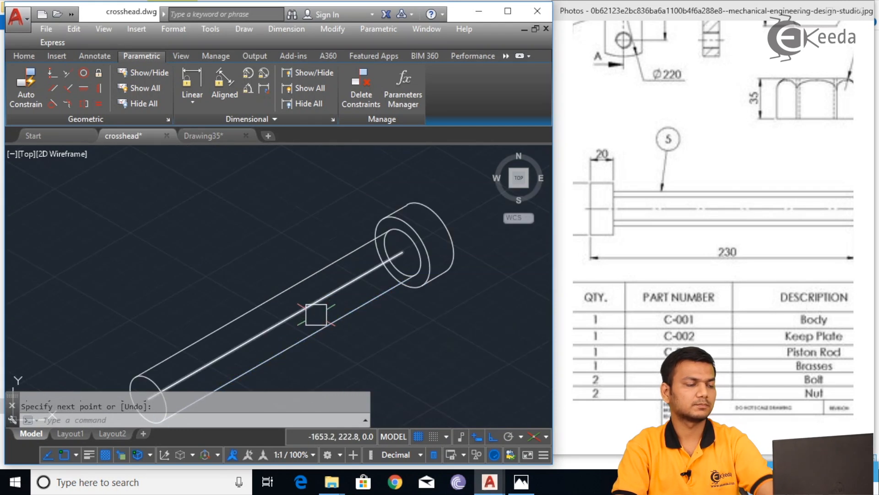
left_click(312, 308)
key("Delete")
scroll(312, 308, "down", 2)
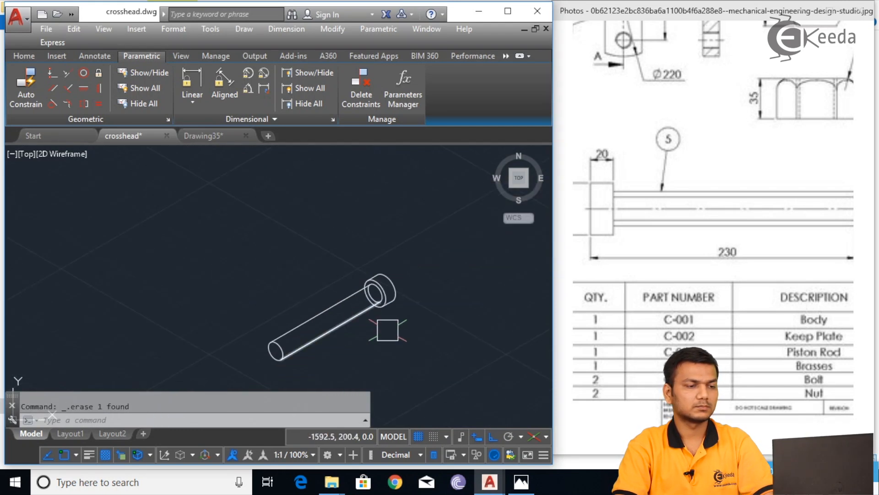
scroll(363, 319, "up", 1)
- Copy the complete bolt from its shank end's centre about 150 mm along the 330° isometric direction to make the second bolt
left_click_drag(640, 267, 764, 162)
left_click_drag(667, 265, 790, 233)
left_click_drag(695, 232, 804, 188)
left_click_drag(700, 259, 729, 253)
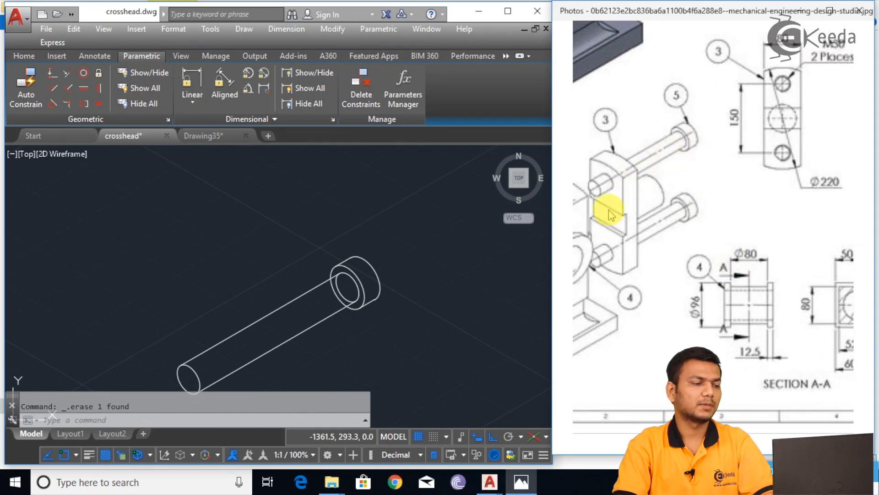
scroll(366, 306, "down", 2)
scroll(388, 269, "down", 2)
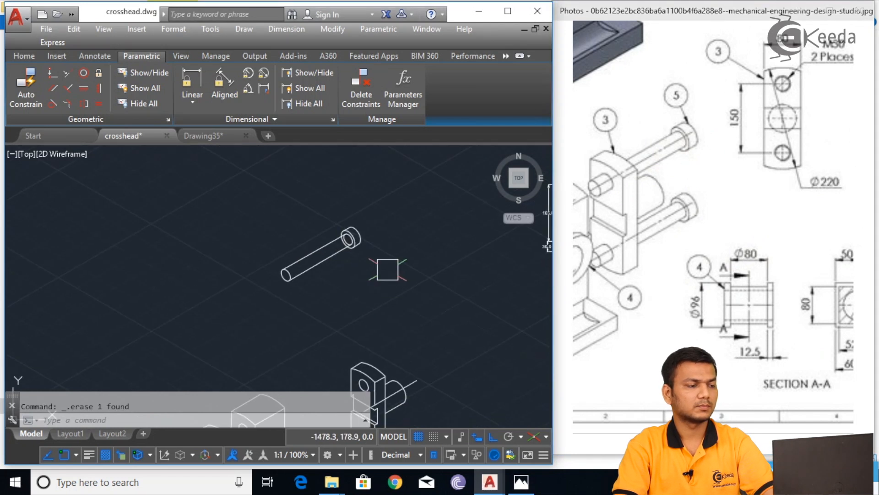
type("o")
key("Return")
mouse_move(383, 196)
left_mouse_down()
mouse_move(280, 298)
mouse_move(394, 287)
left_mouse_up()
key("Return")
scroll(259, 280, "up", 4)
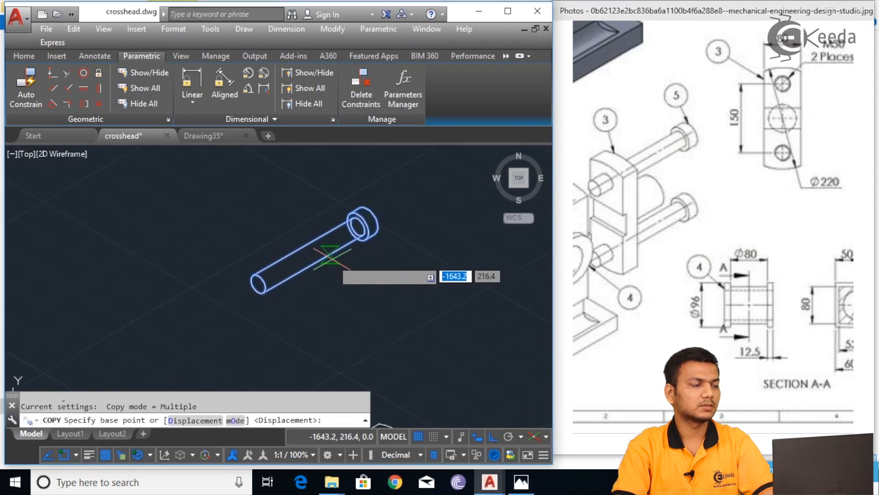
left_click(260, 279)
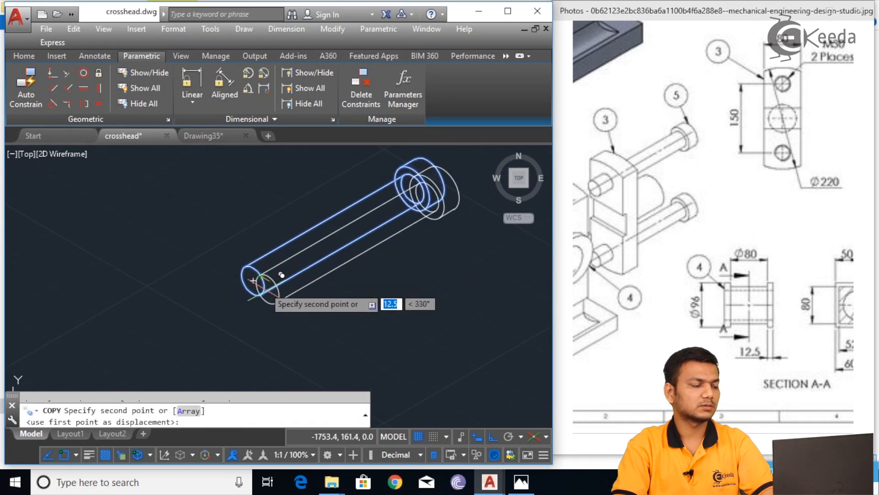
middle_click_drag(365, 331, 281, 279)
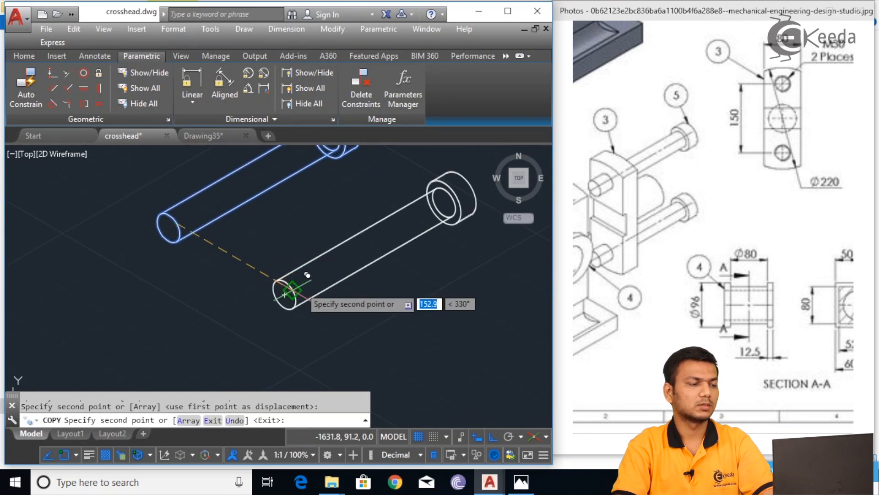
key("Escape")
scroll(349, 298, "down", 3)
middle_click_drag(399, 315, 358, 223)
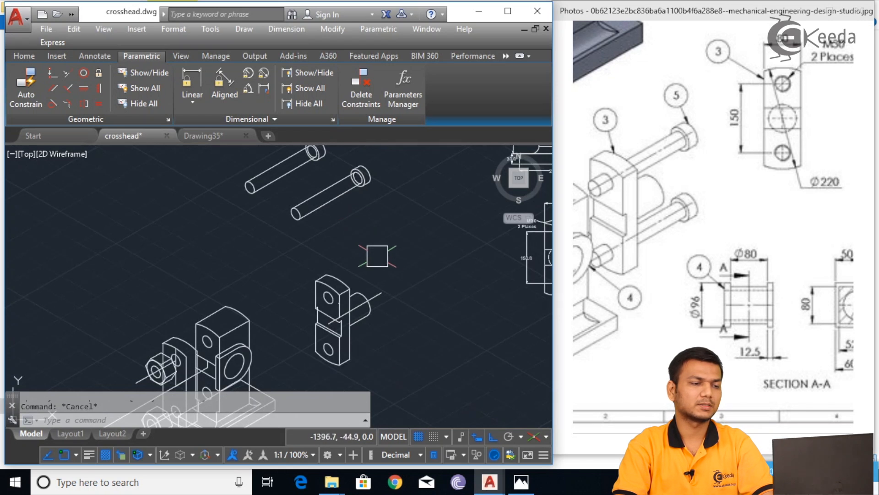
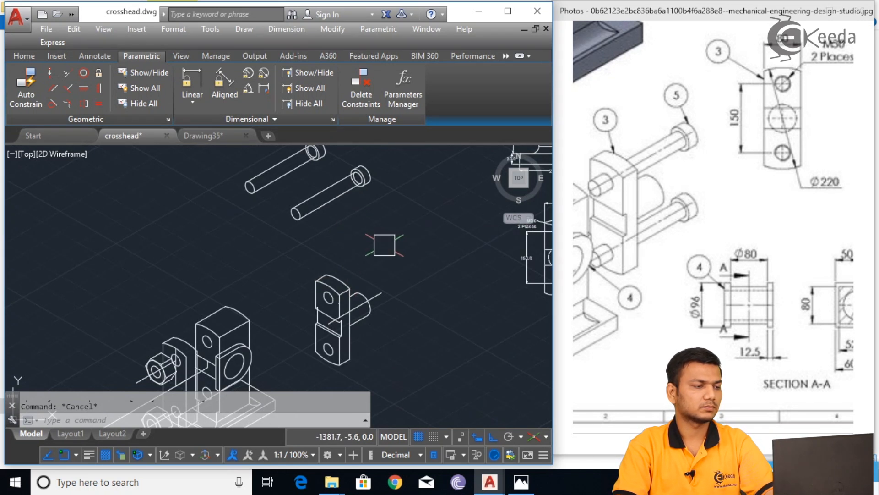
type("m")
key("Return")
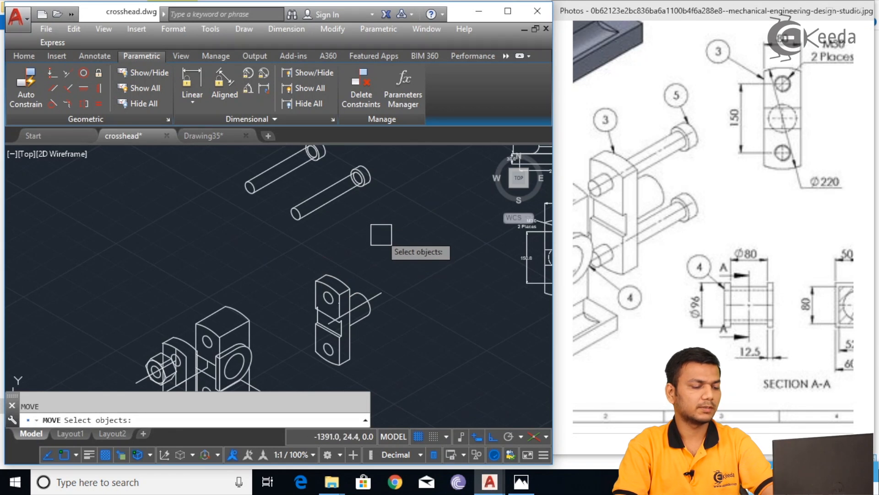
key("Escape")
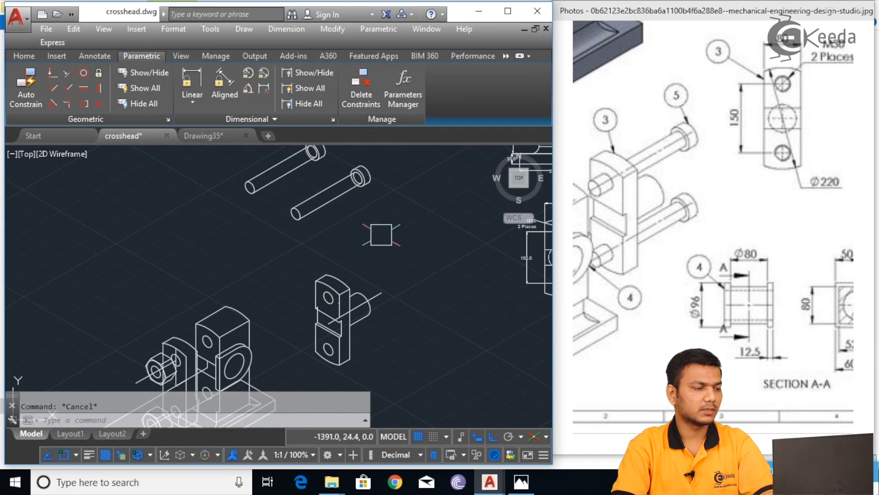
- Draw a 40-unit axis line from the centre of the flange's upper hole along the isometric direction toward the bracket block
type("l")
key("Return")
scroll(318, 330, "up", 3)
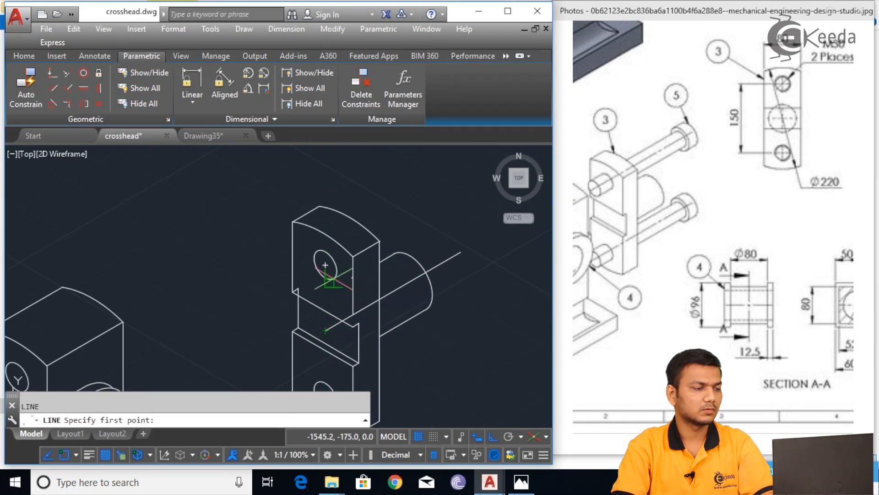
scroll(324, 263, "up", 3)
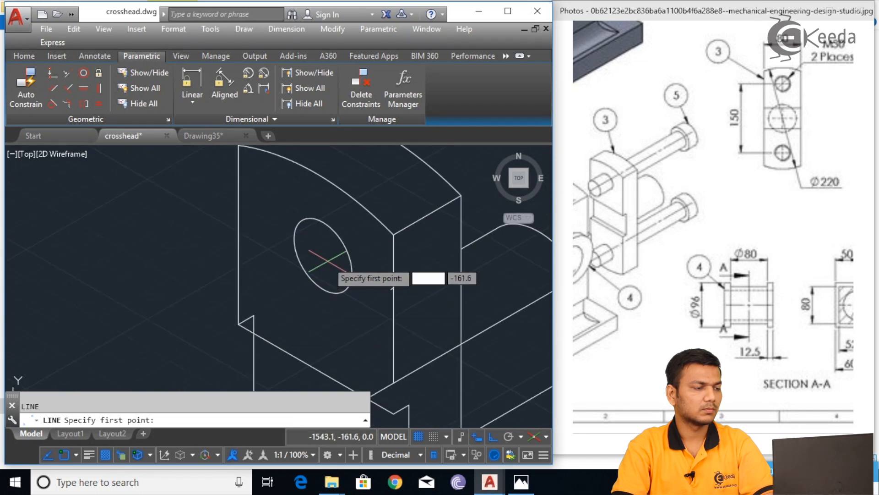
left_click(343, 244)
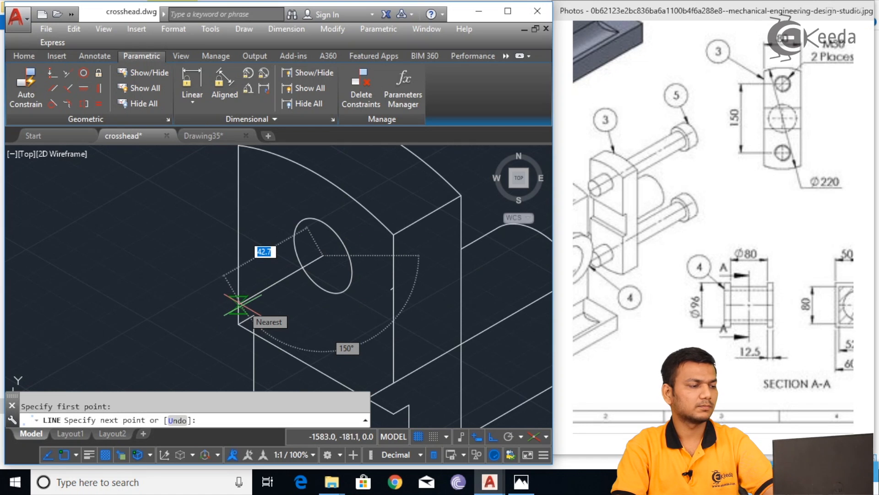
type("40")
key("Return")
key("Escape")
scroll(314, 246, "down", 4)
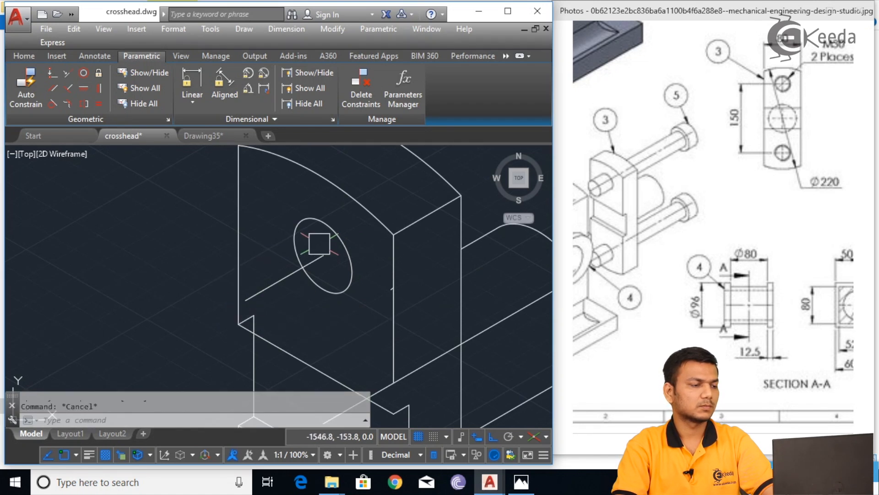
scroll(343, 179, "down", 3)
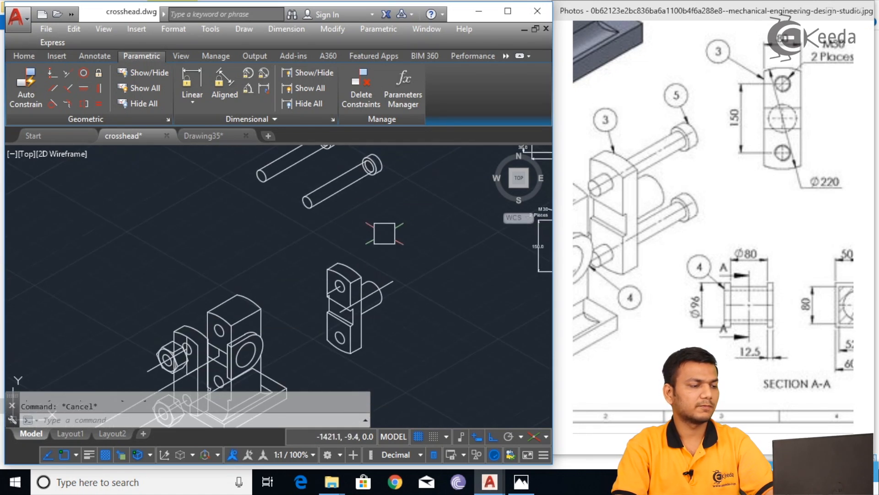
- Draw a 40-unit axis line from the centre of the flange's lower hole in the 210° direction
type("l")
key("Return")
scroll(323, 235, "up", 8)
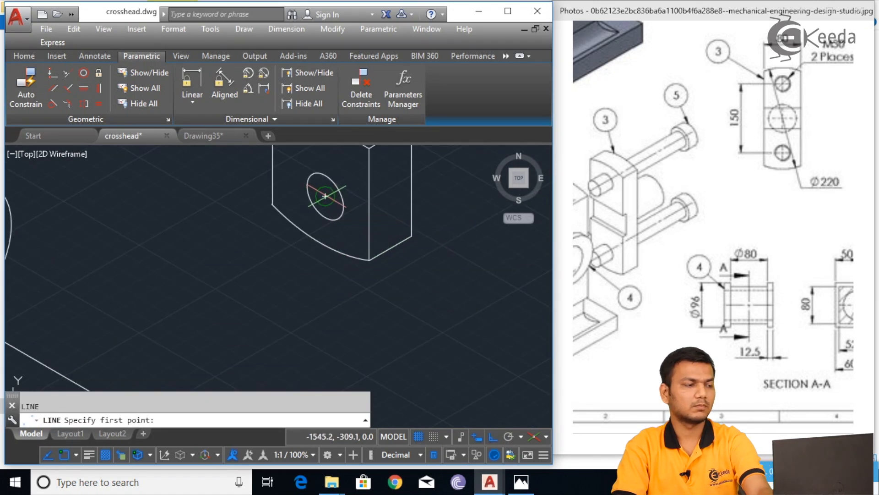
left_click(324, 196)
key("Return")
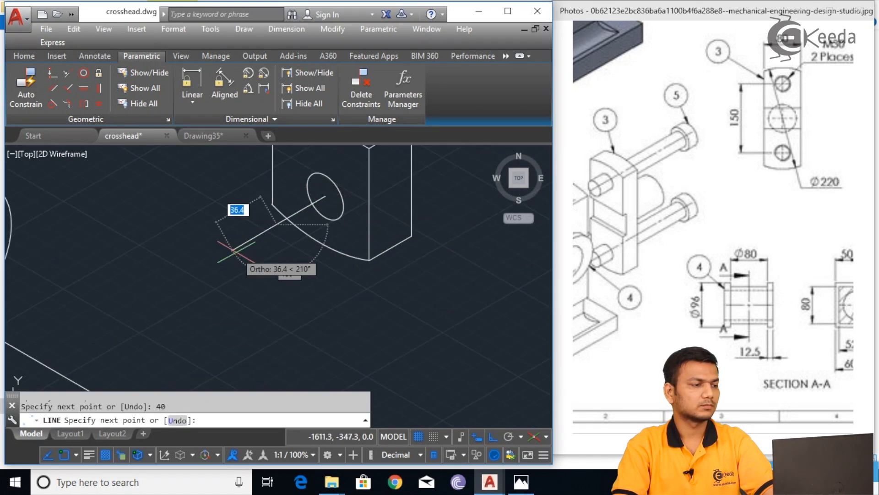
key("Escape")
- With Ortho off, move one bolt by its shank end's centre onto the free end of the lower hole's axis line
scroll(236, 250, "down", 3)
middle_click_drag(284, 248, 334, 268)
type("m")
key("Return")
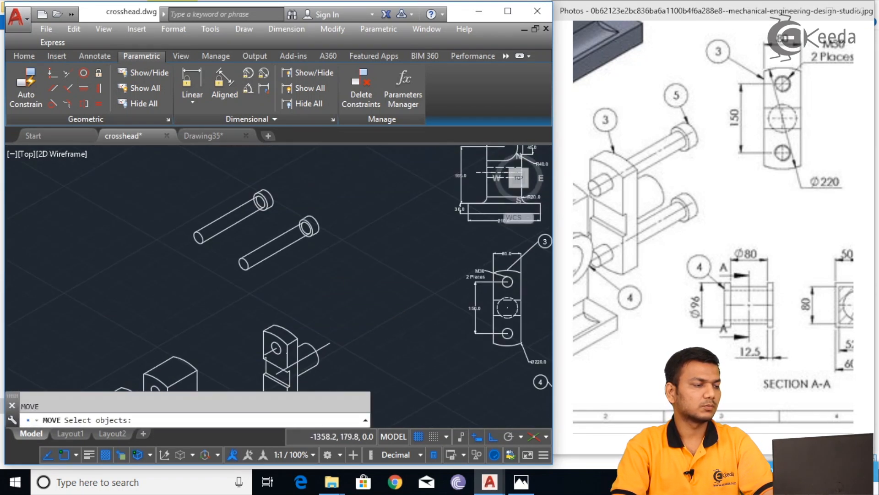
scroll(346, 215, "up", 2)
mouse_move(307, 209)
left_mouse_down()
mouse_move(202, 290)
mouse_move(246, 295)
mouse_move(269, 336)
left_mouse_up()
key("Return")
scroll(183, 293, "up", 2)
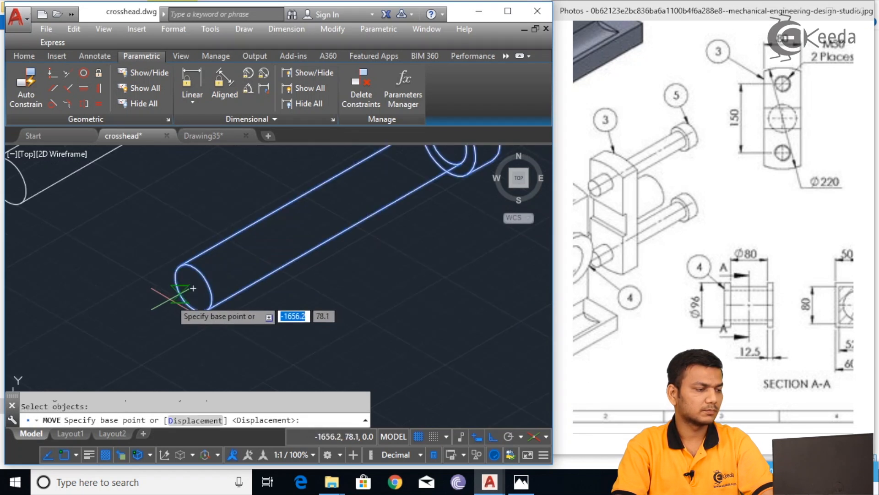
left_click(193, 288)
scroll(249, 285, "down", 3)
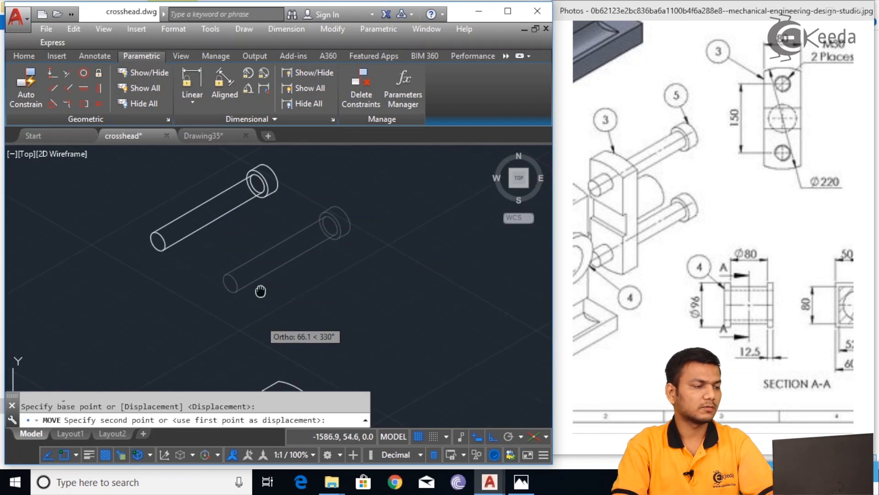
key("F8")
scroll(241, 204, "up", 4)
left_click(238, 200)
scroll(277, 274, "down", 3)
middle_click_drag(275, 238, 281, 355)
scroll(276, 284, "down", 4)
middle_click_drag(279, 230, 275, 362)
scroll(311, 301, "down", 2)
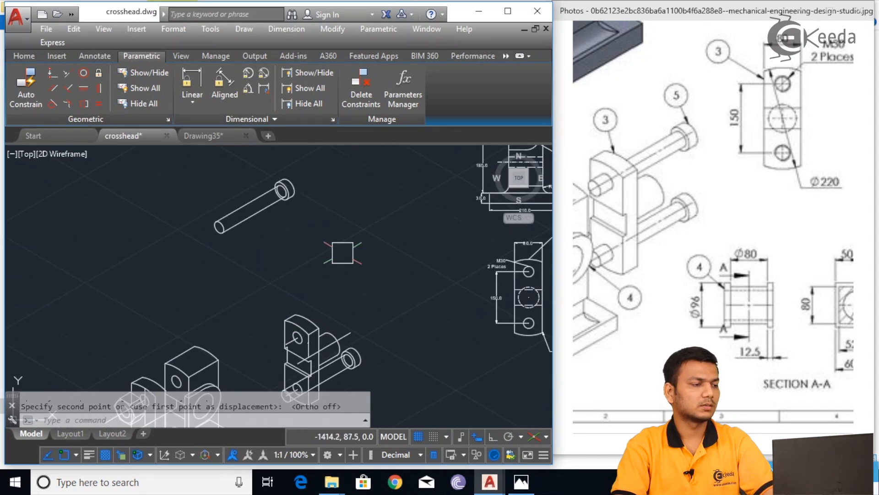
- Move the other bolt by its shank end's centre onto the free end of the upper hole's axis line
key("Return")
mouse_move(264, 160)
left_mouse_down()
mouse_move(265, 275)
mouse_move(265, 249)
left_mouse_up()
key("Return")
scroll(197, 230, "up", 5)
left_click(238, 213)
scroll(321, 320, "down", 3)
scroll(300, 259, "up", 4)
scroll(300, 259, "down", 3)
scroll(223, 259, "up", 4)
left_click(222, 259)
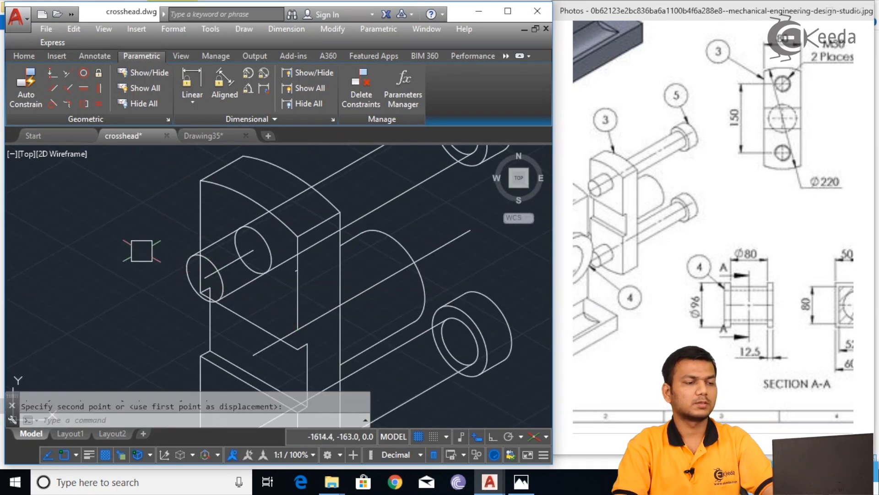
scroll(306, 248, "down", 3)
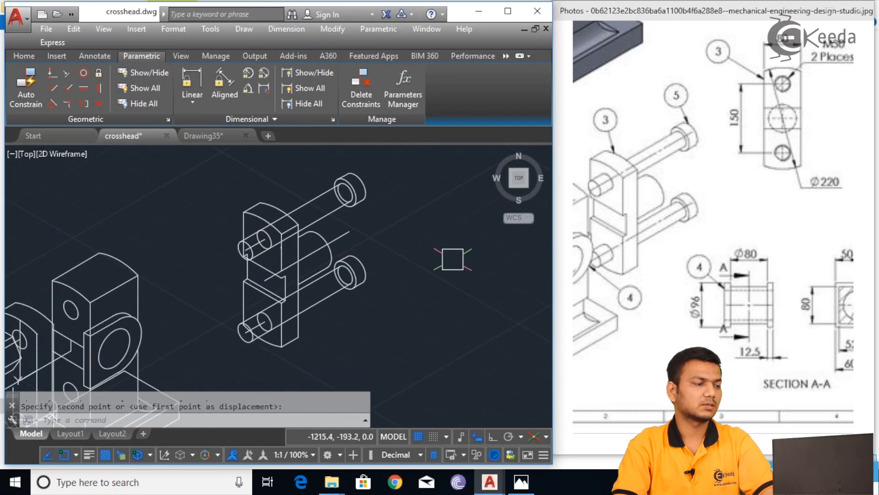
scroll(403, 245, "down", 2)
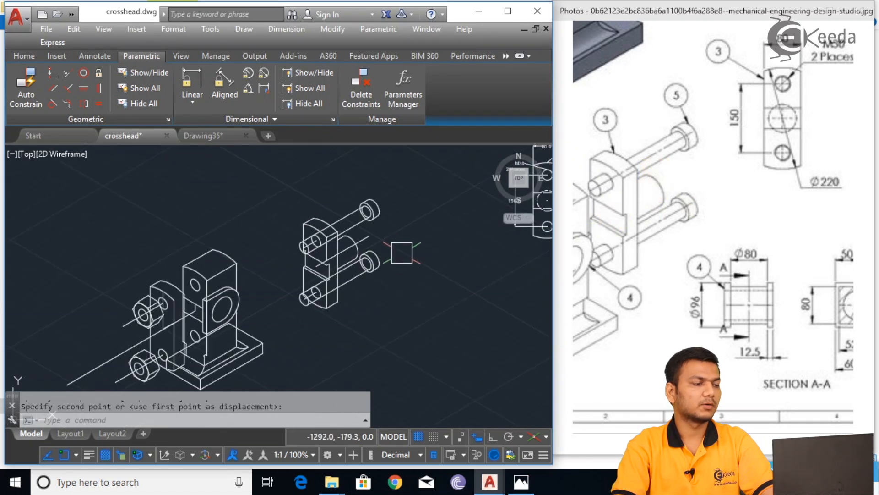
- Extend the upper nut's axis line through the plate's and block's upper holes up to the block's rear curved top edge
scroll(288, 280, "up", 2)
middle_click_drag(284, 268, 302, 226)
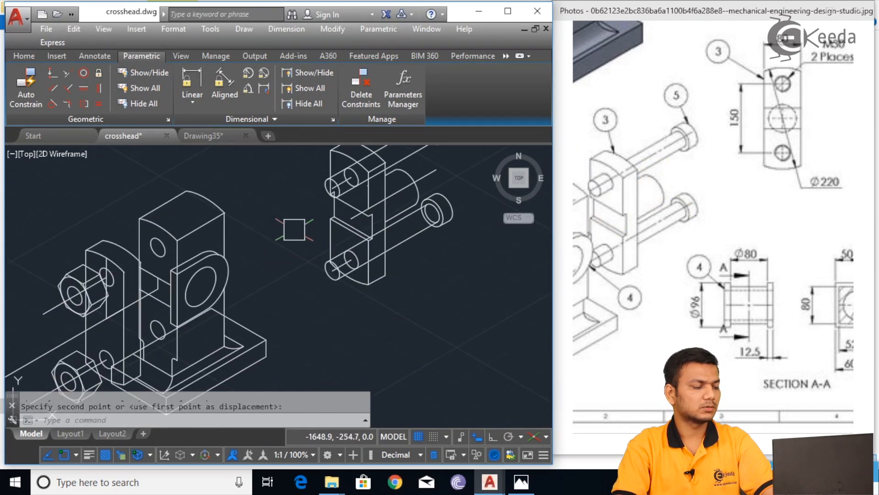
type("ex")
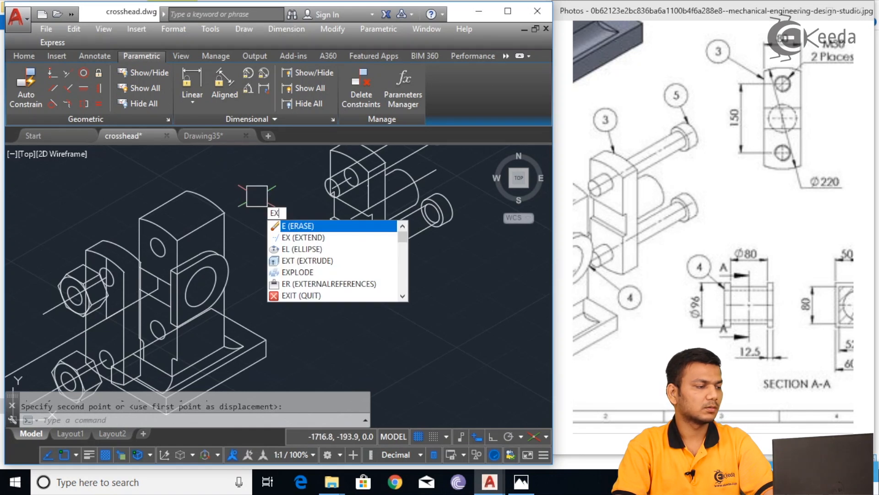
key("Return")
scroll(87, 284, "up", 3)
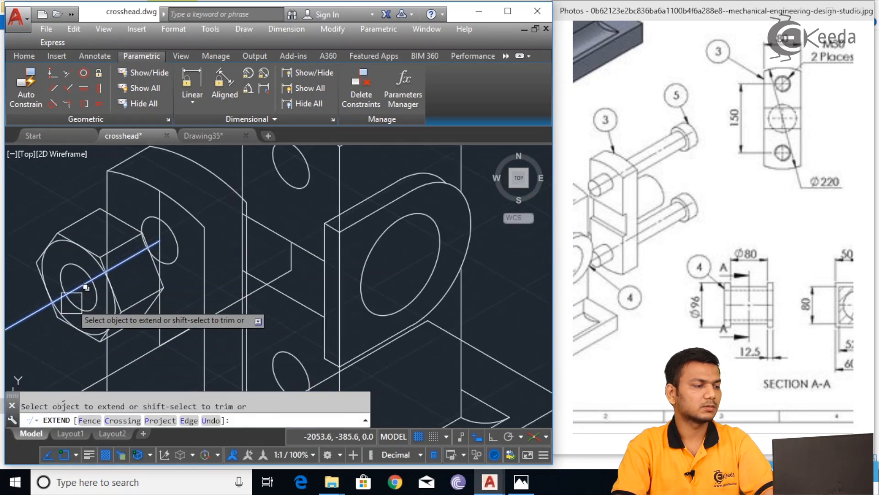
scroll(177, 241, "up", 2)
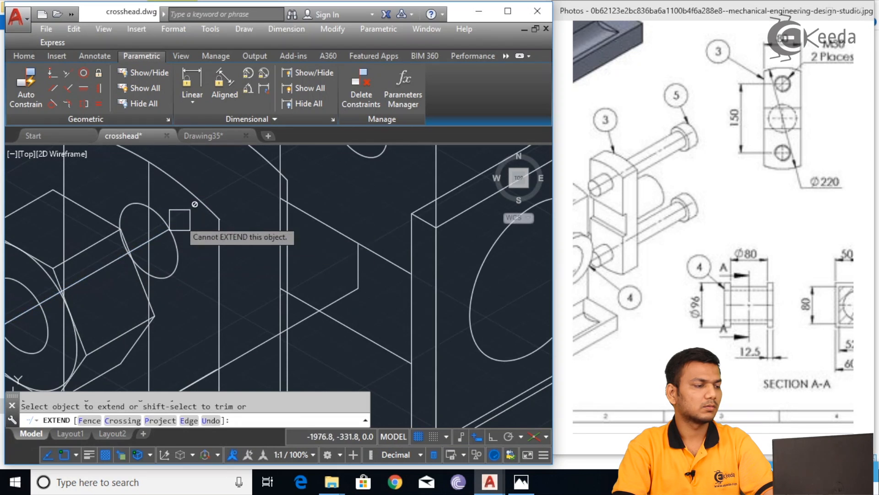
left_click(186, 234)
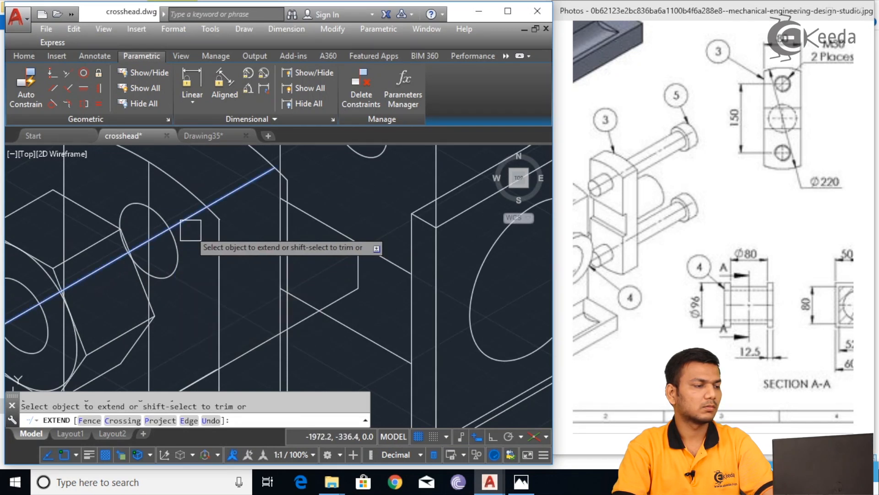
middle_click_drag(242, 205, 163, 276)
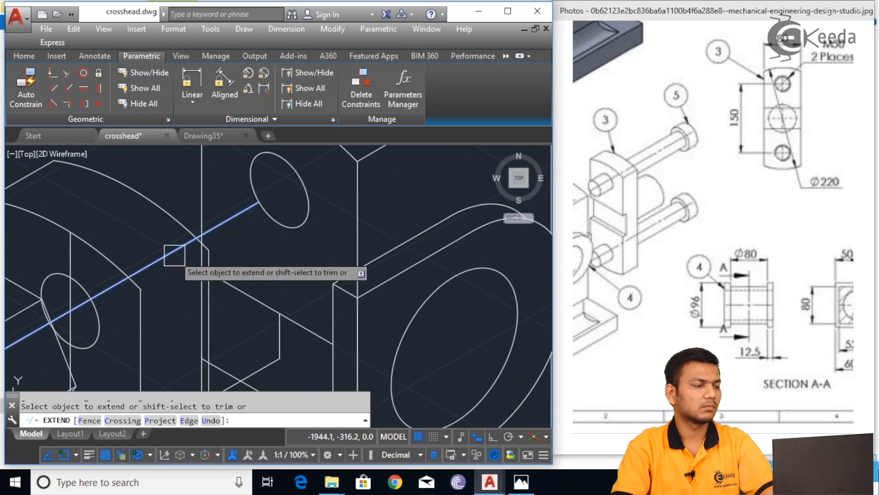
left_click(236, 226)
left_click(236, 226)
middle_click_drag(262, 253, 176, 309)
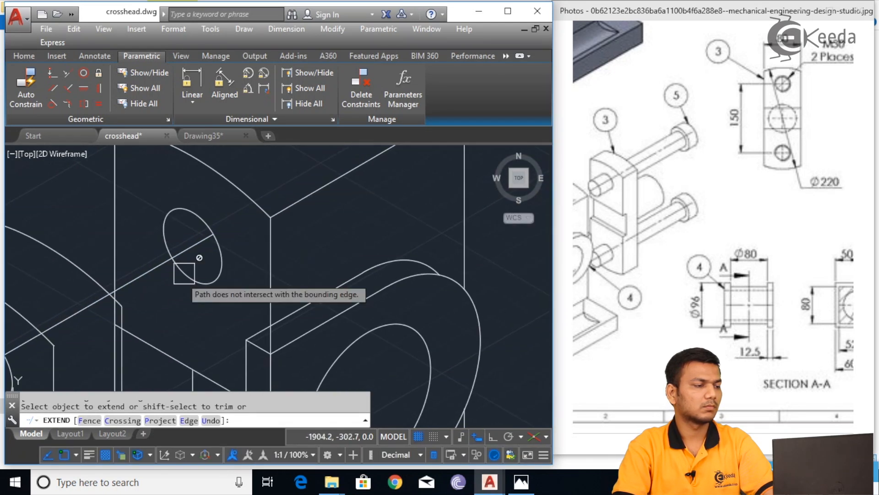
scroll(235, 264, "down", 2)
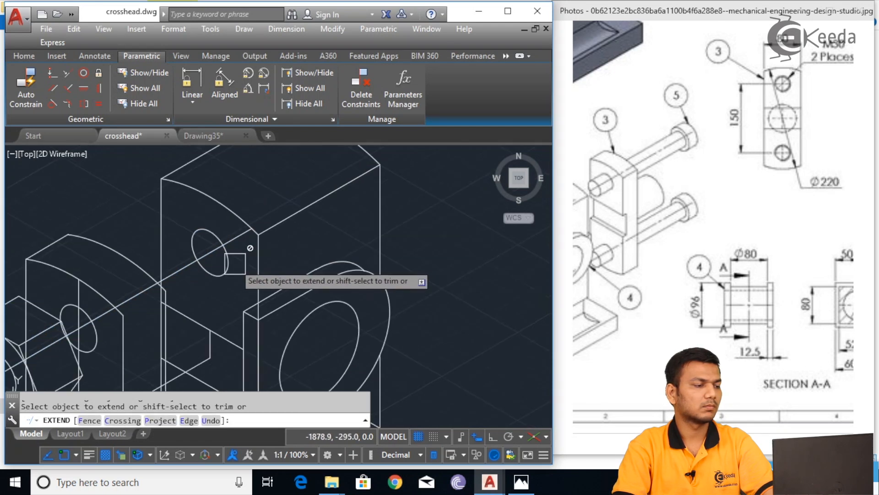
middle_click_drag(235, 264, 169, 287)
left_click(206, 252)
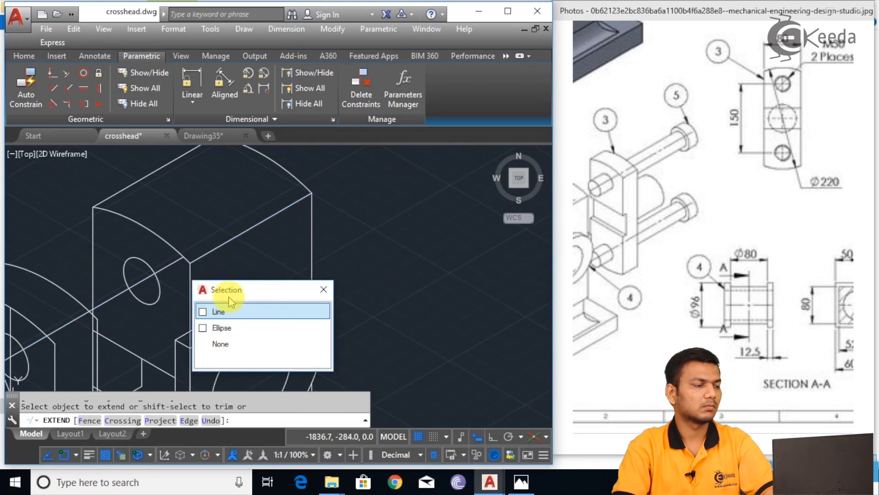
left_click(171, 270)
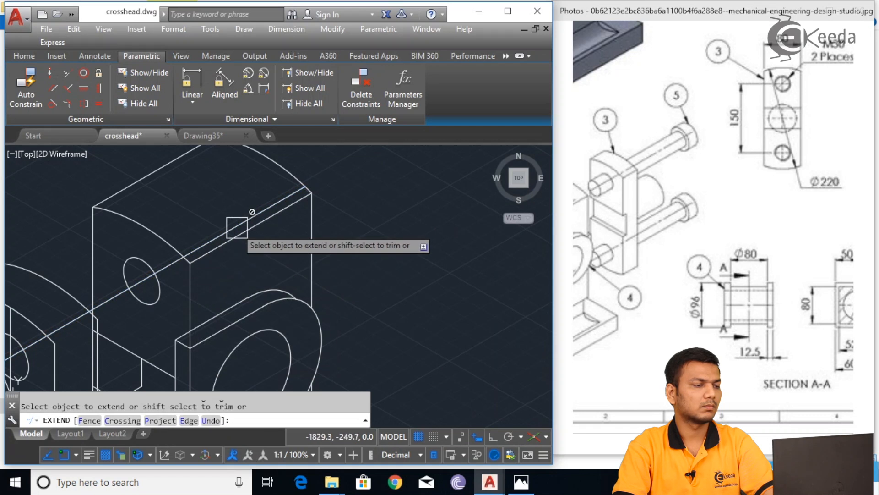
scroll(255, 207, "down", 5)
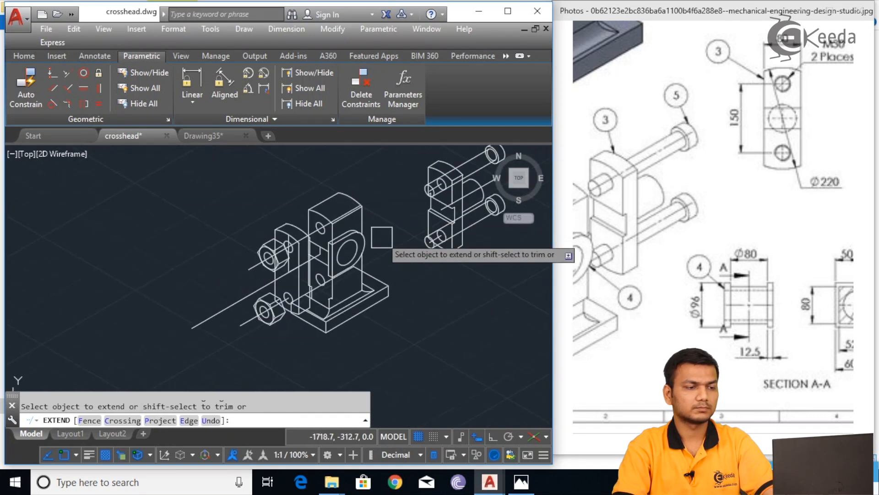
scroll(398, 212, "up", 2)
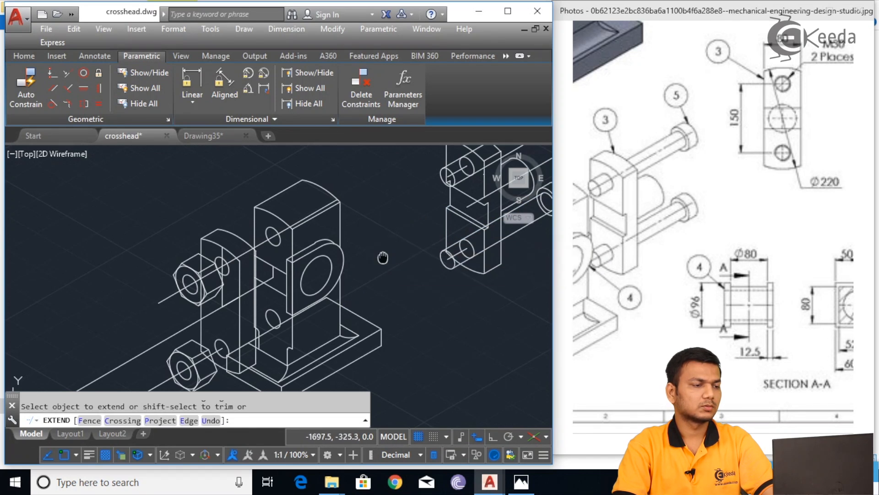
key("Escape")
- Draw a line from the extended axis line's end at the block's rear edge onward along the isometric direction toward the flange
scroll(386, 225, "down", 2)
scroll(418, 194, "up", 2)
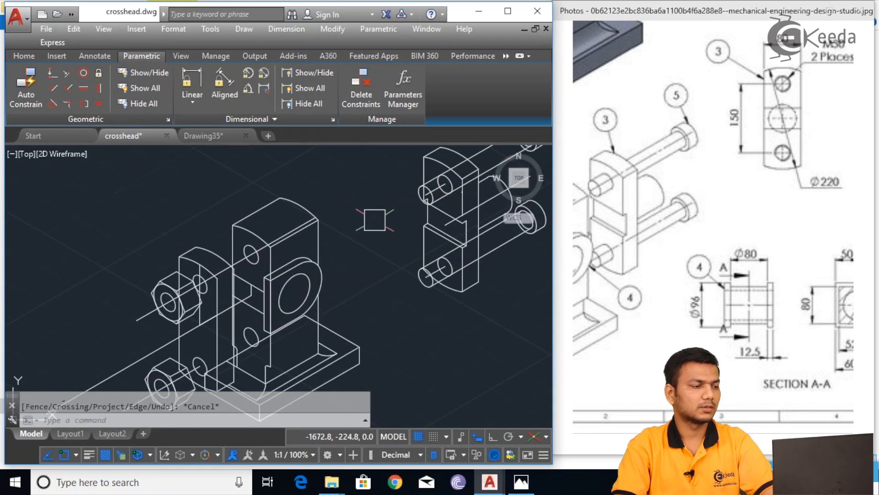
type("l")
key("Return")
scroll(321, 220, "up", 3)
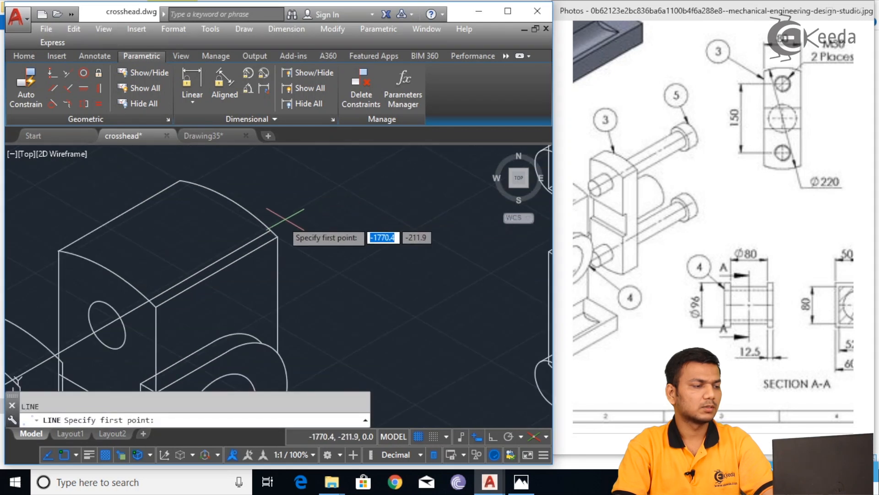
left_click(271, 231)
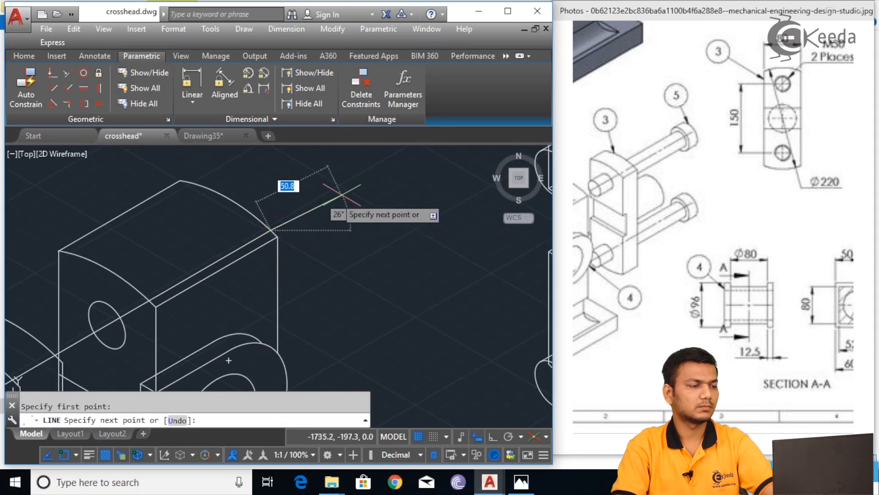
left_click(385, 166)
right_click(385, 168)
left_click(403, 171)
scroll(406, 242, "down", 4)
middle_click_drag(403, 262, 345, 164)
middle_click_drag(385, 188, 310, 280)
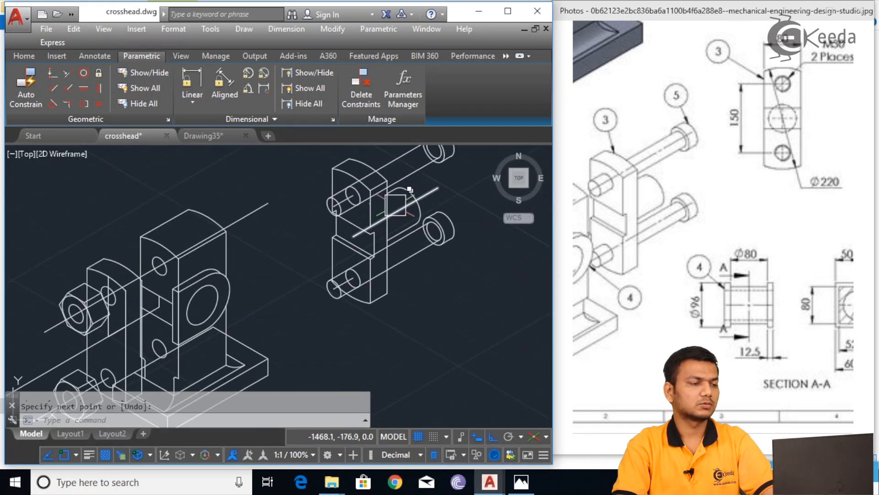
- With Ortho off, move the flange and both bolts by the upper bolt's shank end centre onto the guide line behind the block
key("Return")
scroll(403, 238, "down", 2)
scroll(427, 220, "up", 2)
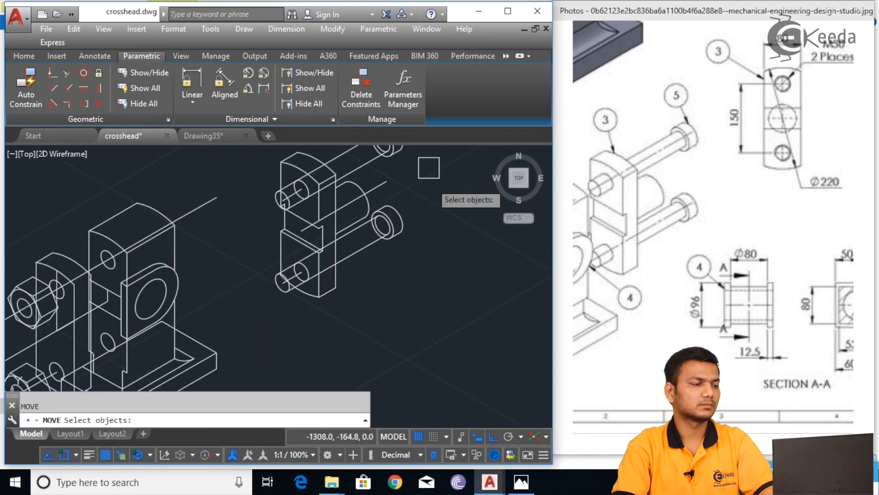
scroll(415, 185, "down", 3)
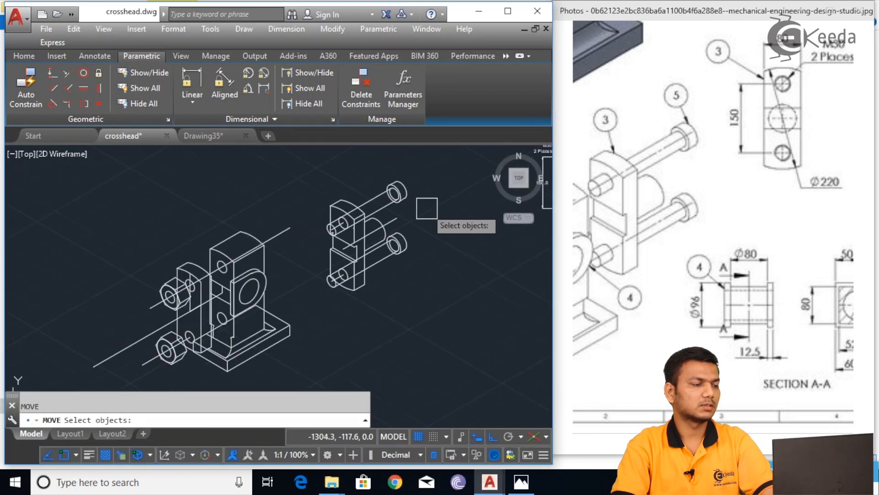
left_click(404, 179)
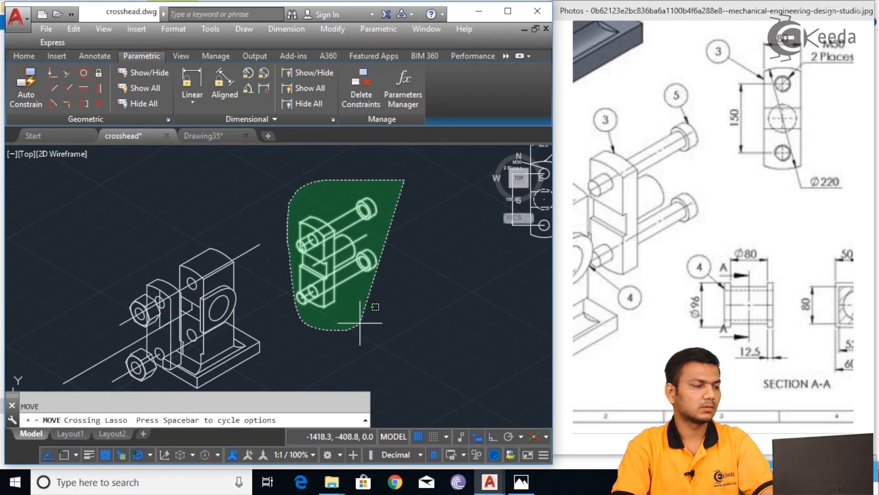
left_click_drag(338, 329, 397, 287)
key("Return")
scroll(303, 274, "up", 5)
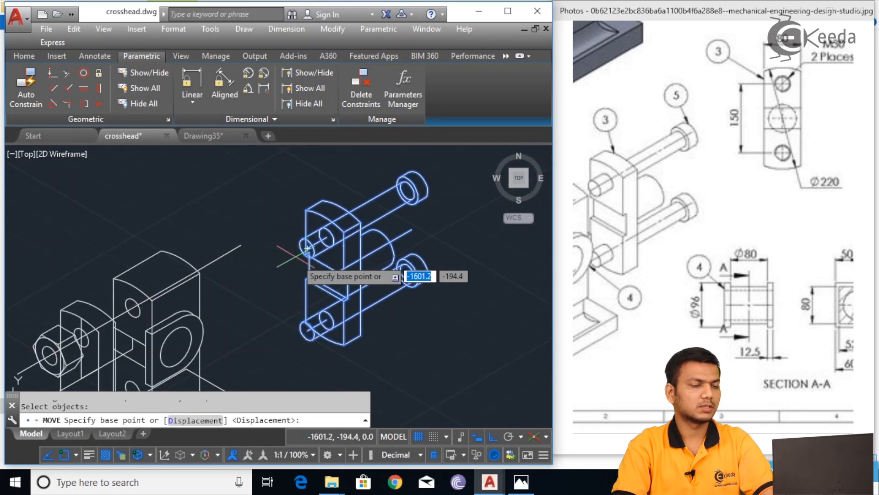
left_click(317, 218)
scroll(232, 256, "down", 2)
middle_click_drag(197, 262, 243, 221)
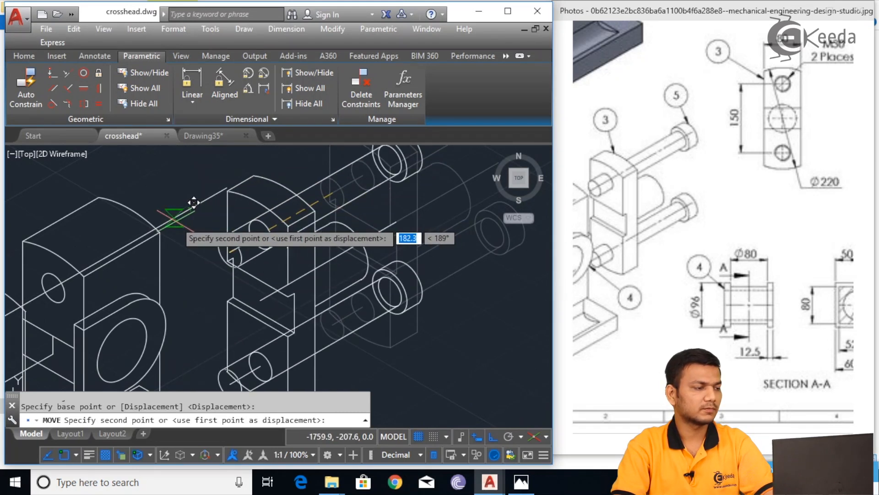
scroll(193, 199, "up", 2)
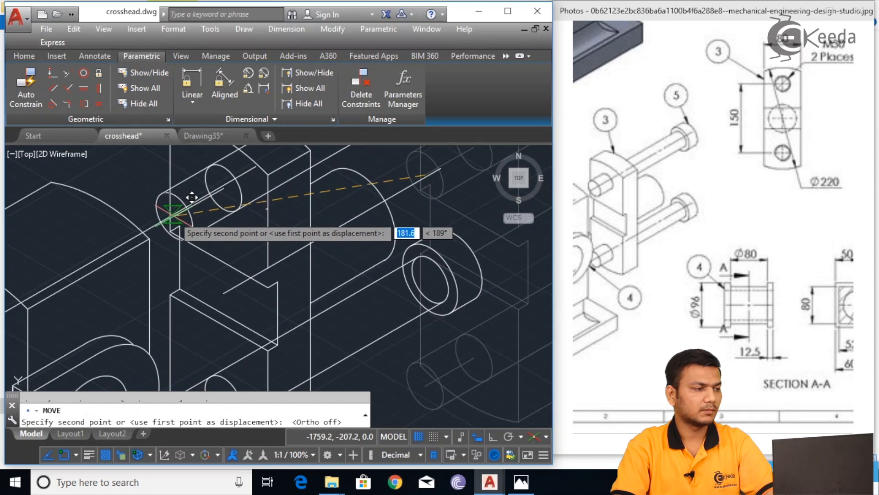
left_click(177, 207)
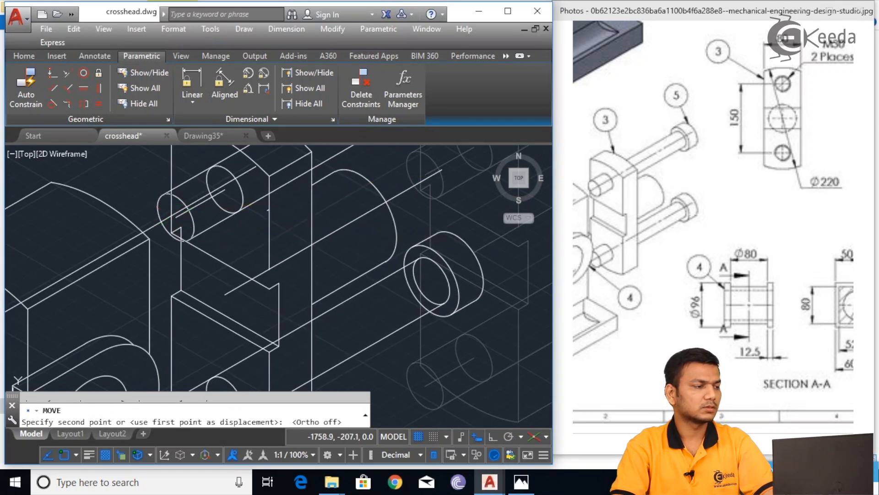
- Erase the guide line between the block and flange and the upper axis line running through the nut, plate and block
scroll(245, 243, "up", 4)
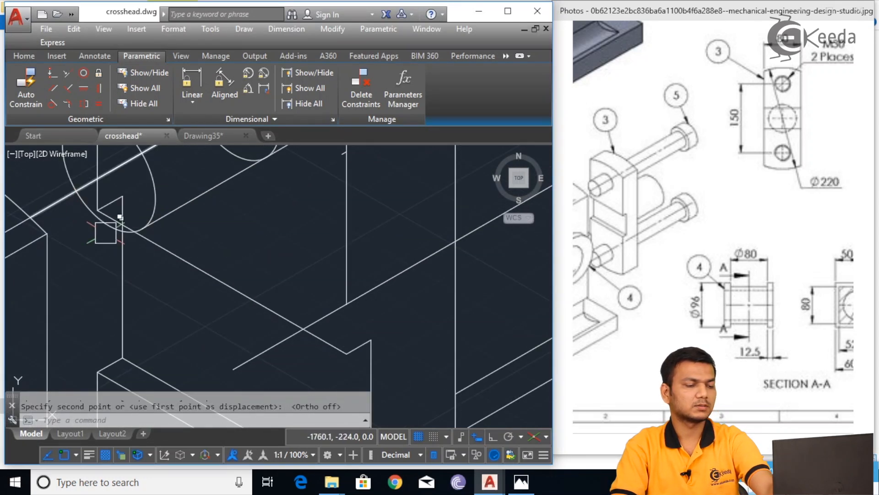
left_click(71, 210)
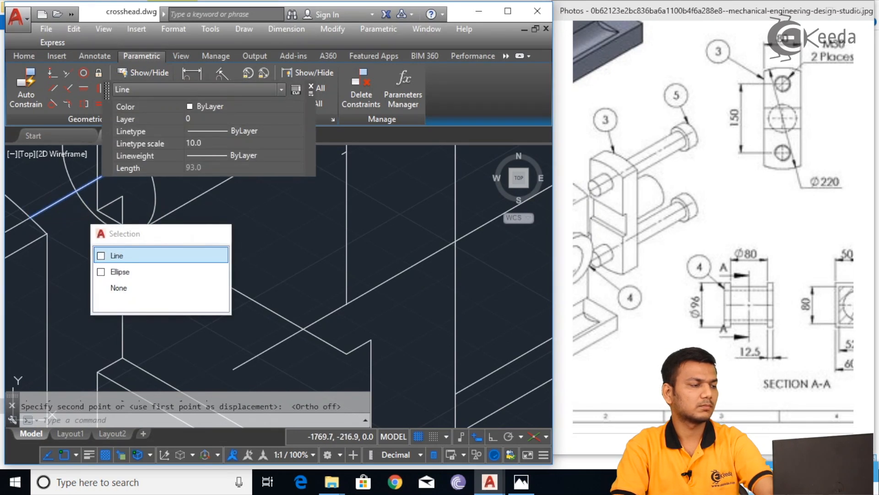
key("Delete")
scroll(160, 203, "down", 5)
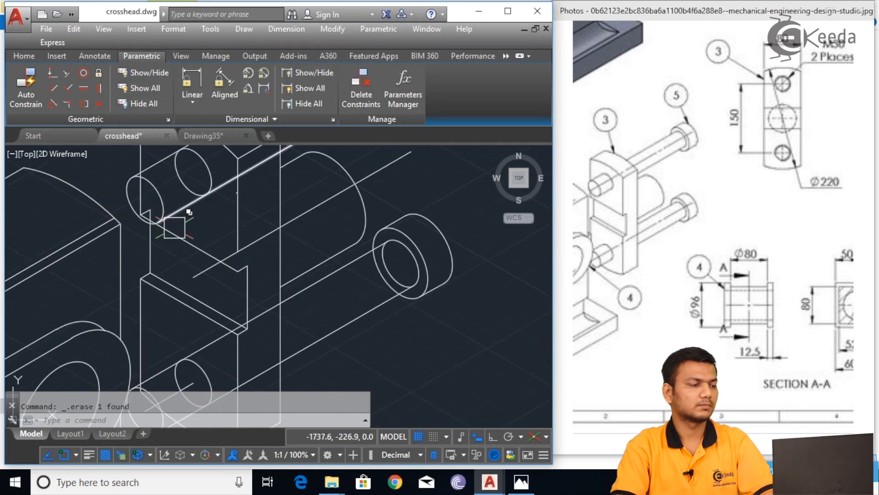
middle_click_drag(339, 239, 378, 206)
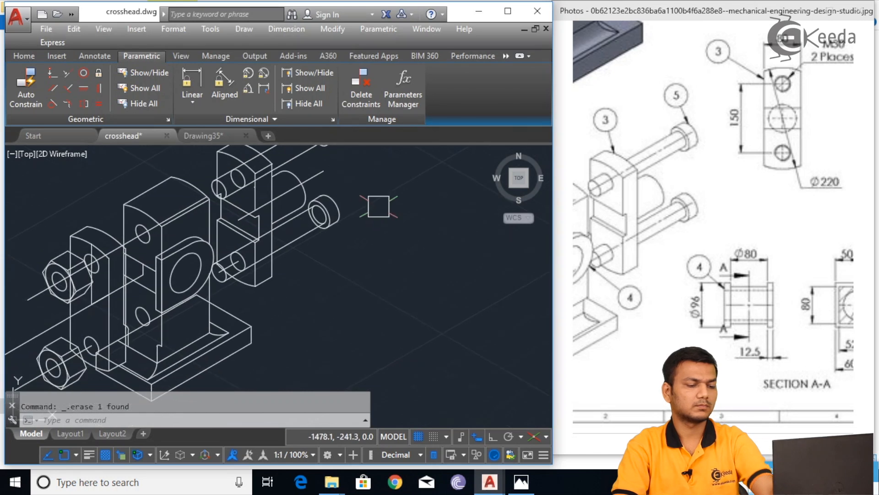
scroll(171, 214, "up", 3)
left_click(177, 213)
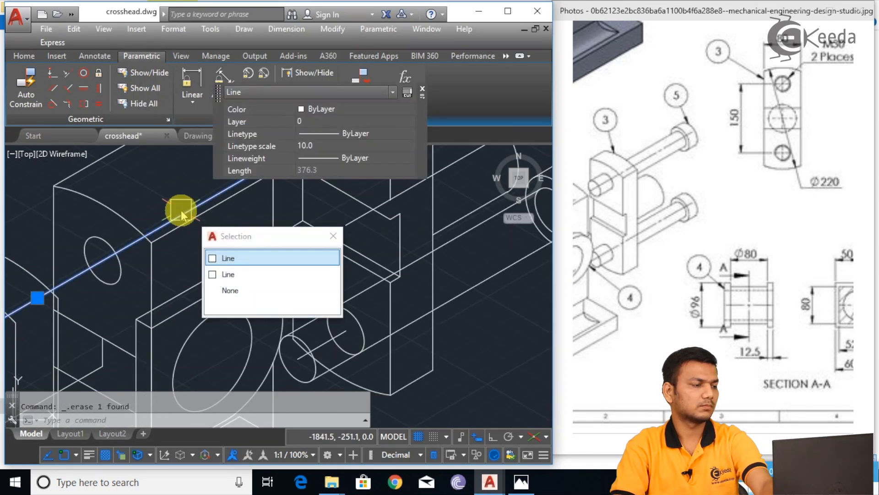
key("Delete")
scroll(227, 202, "down", 3)
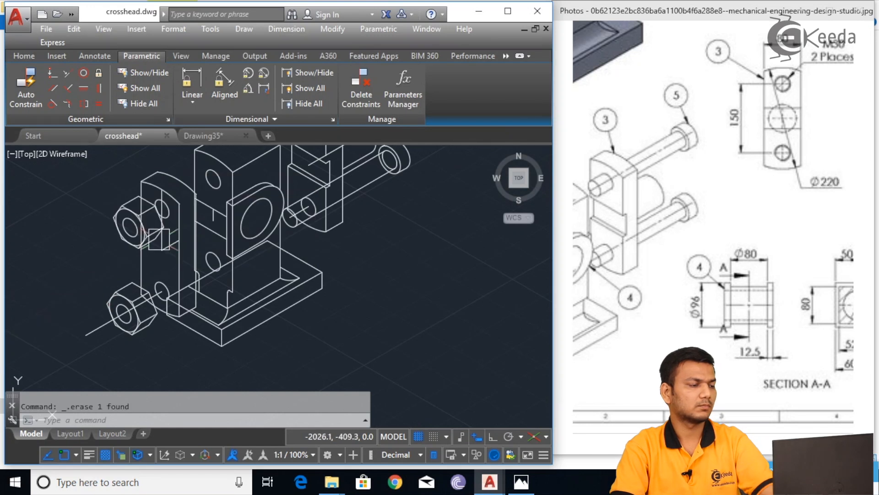
- Erase the lower axis line running through the lower nut
scroll(159, 238, "up", 5)
scroll(248, 231, "down", 5)
scroll(180, 243, "up", 5)
left_click(183, 249)
key("Delete")
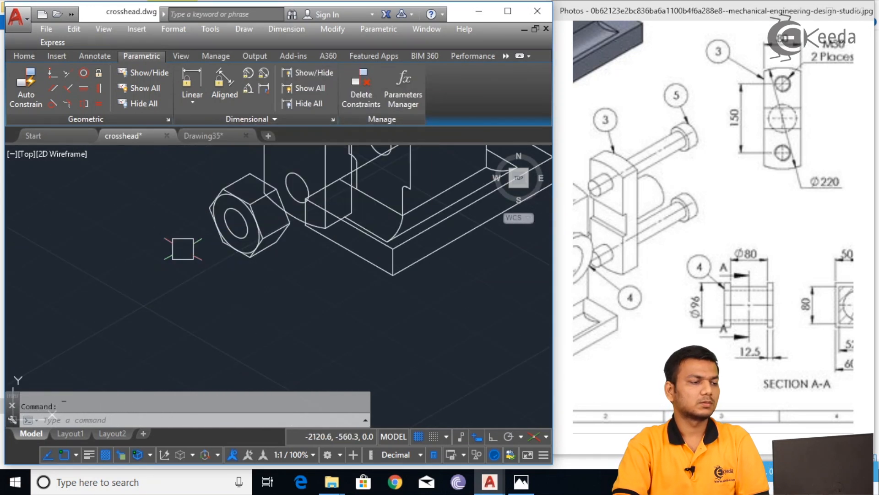
scroll(313, 228, "down", 4)
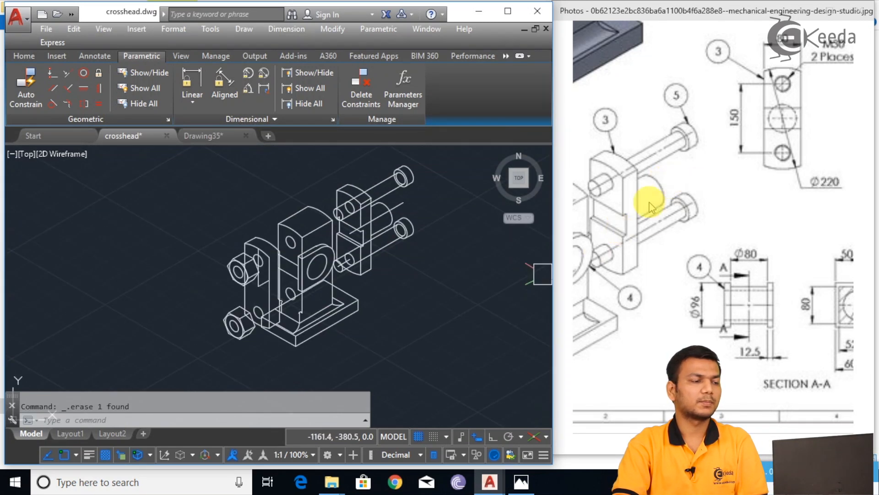
- Erase the short axis line inside the lower bolt's shank in front of the flange
scroll(327, 254, "up", 5)
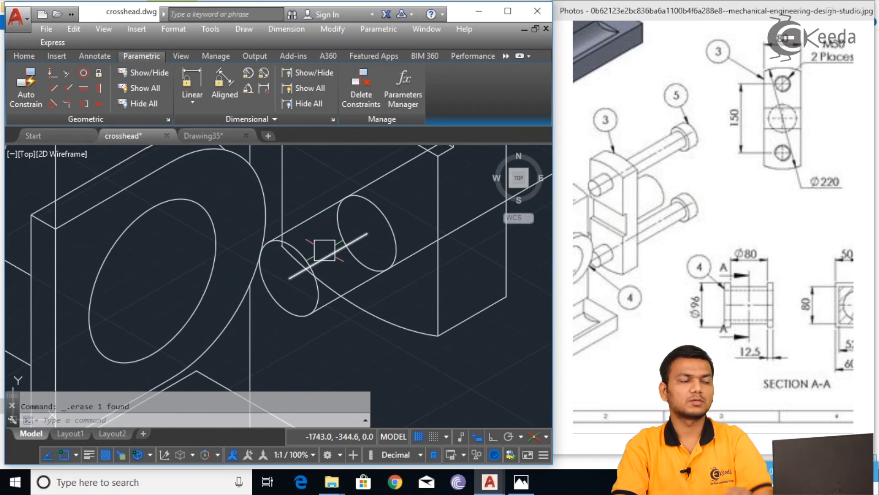
left_click(330, 259)
key("Delete")
scroll(392, 255, "down", 5)
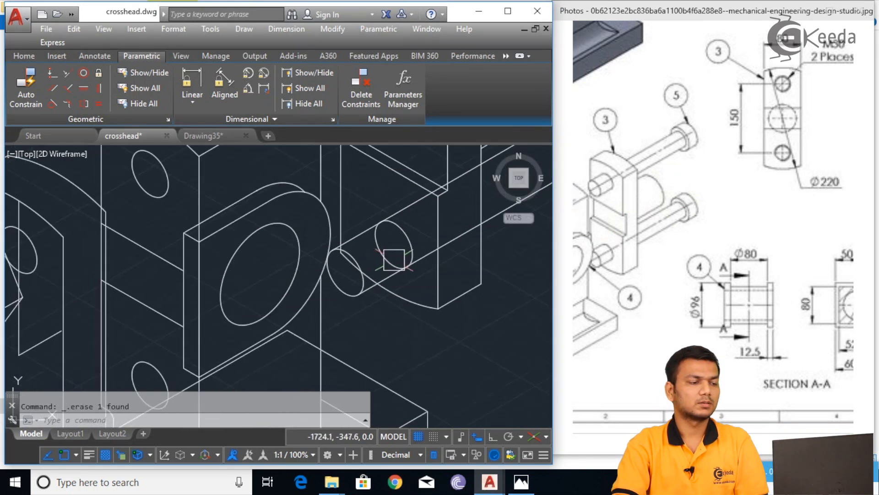
- Try to trim the flange edges and hole ellipse behind the lower bolt's shank and erase the leftover arc, and undo these edits
scroll(401, 275, "up", 5)
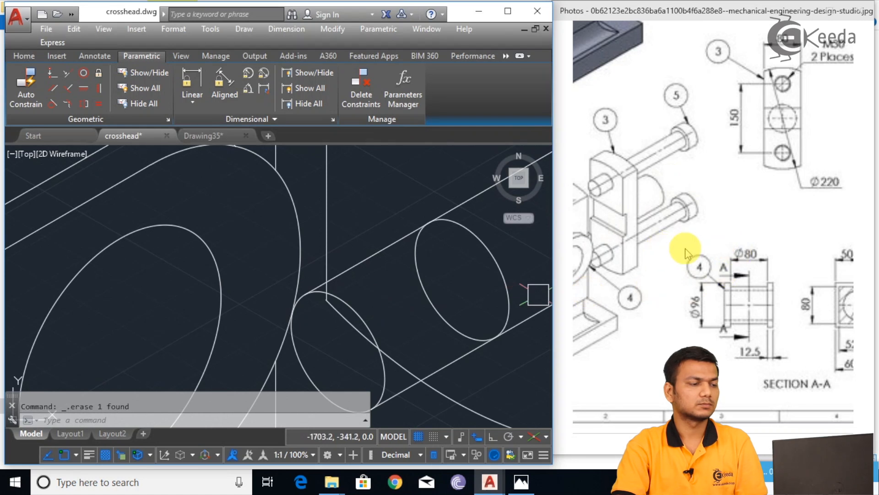
scroll(362, 337, "down", 3)
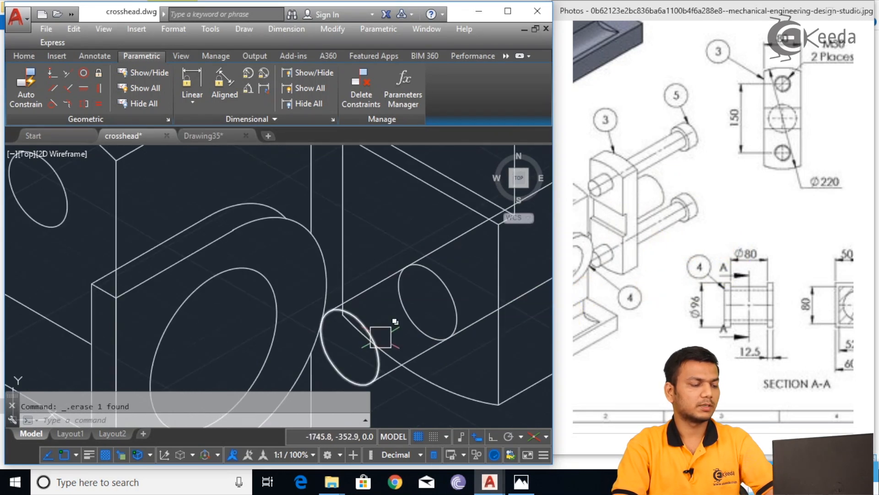
scroll(386, 332, "up", 3)
type("TR")
key("Return")
key("Return")
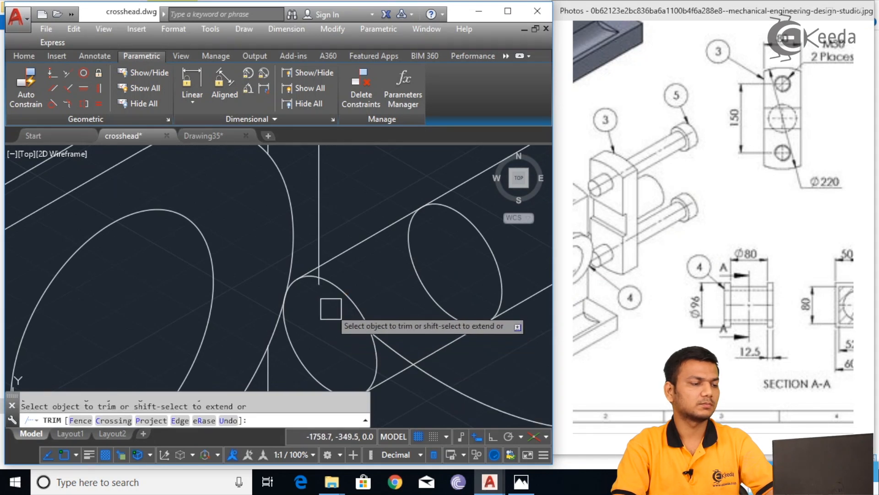
scroll(324, 298, "up", 2)
scroll(390, 344, "down", 2)
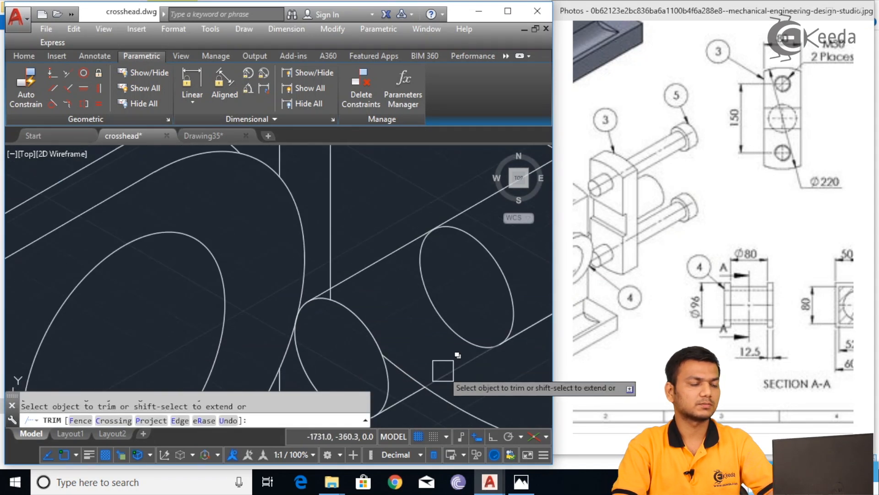
scroll(428, 367, "down", 3)
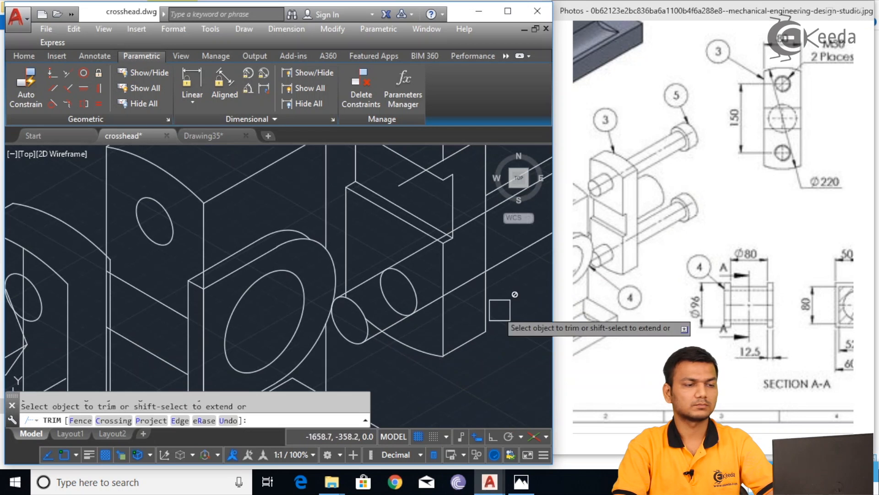
scroll(492, 344, "down", 1)
scroll(481, 348, "up", 2)
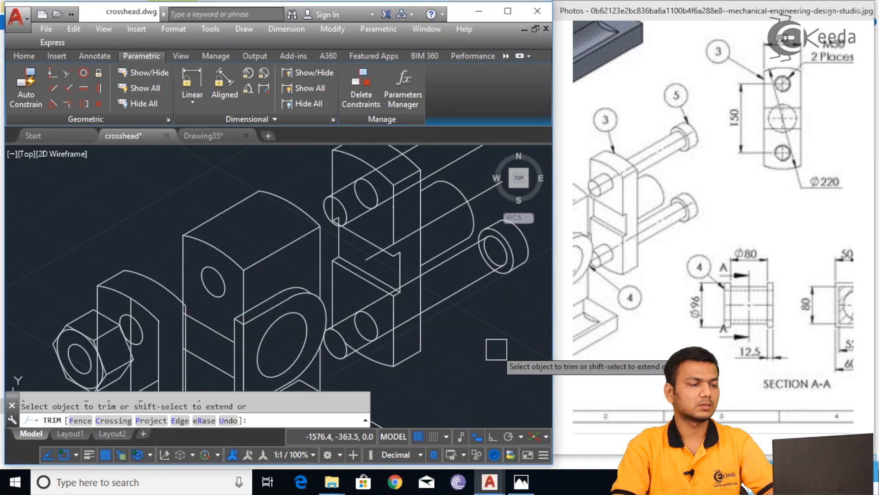
scroll(372, 341, "up", 2)
left_click(375, 315)
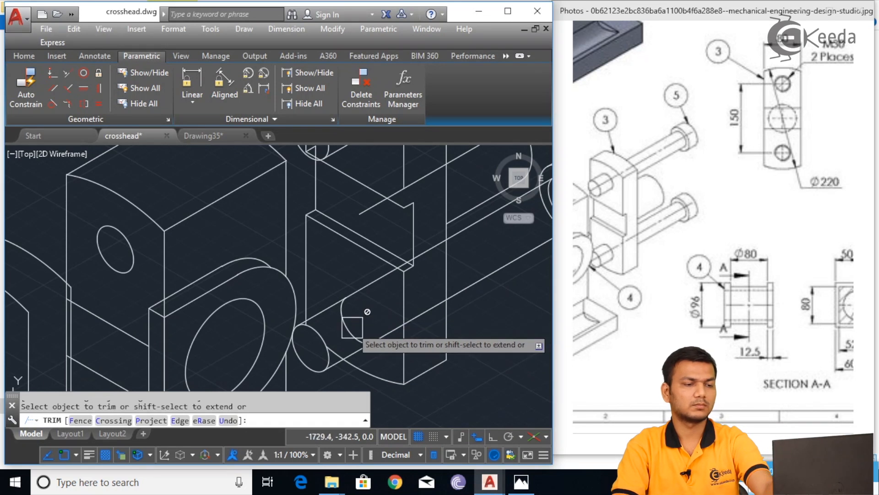
key("Escape")
left_click(351, 326)
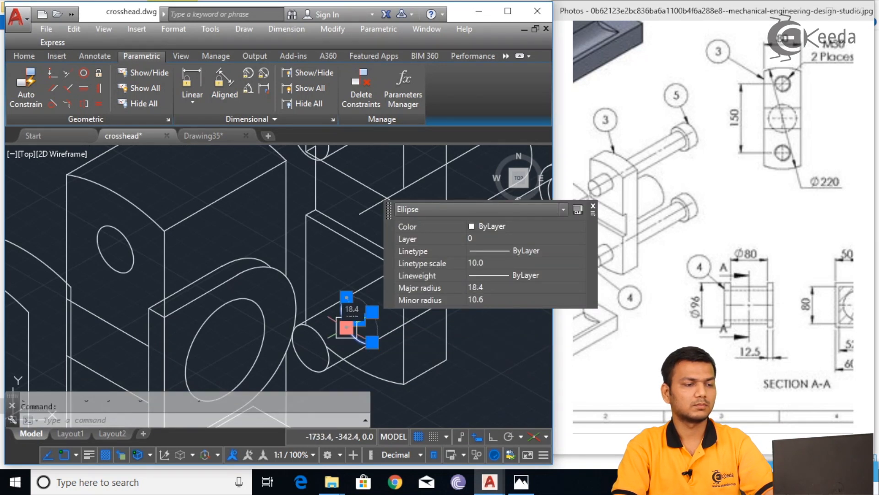
key("Delete")
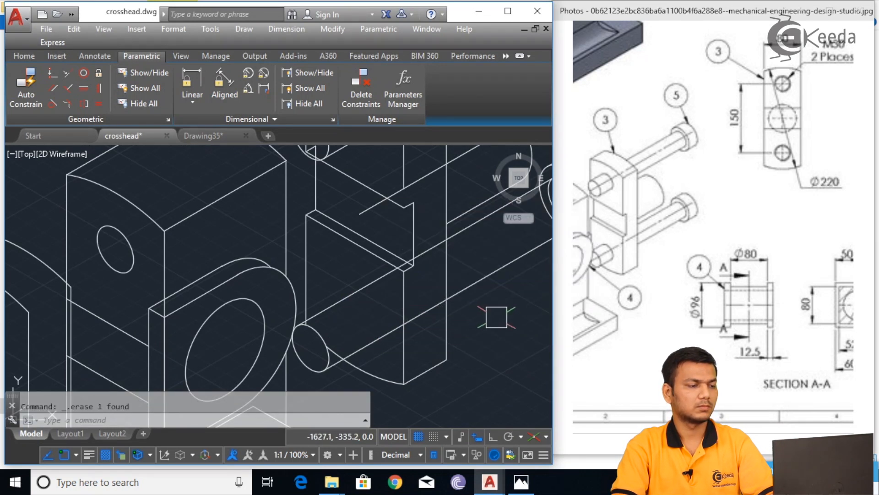
key("ctrl+z")
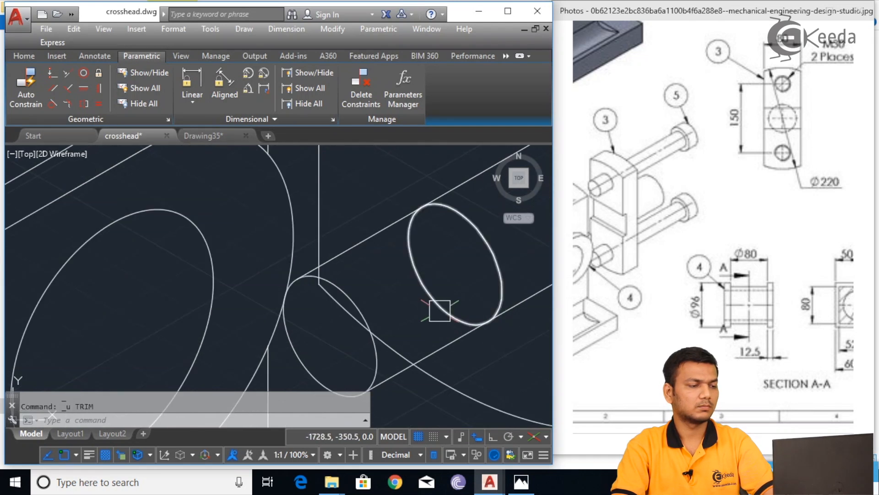
- Trim the flange edges and hole arcs hidden behind the shanks of the lower and upper bolts
type("TR")
key("Return")
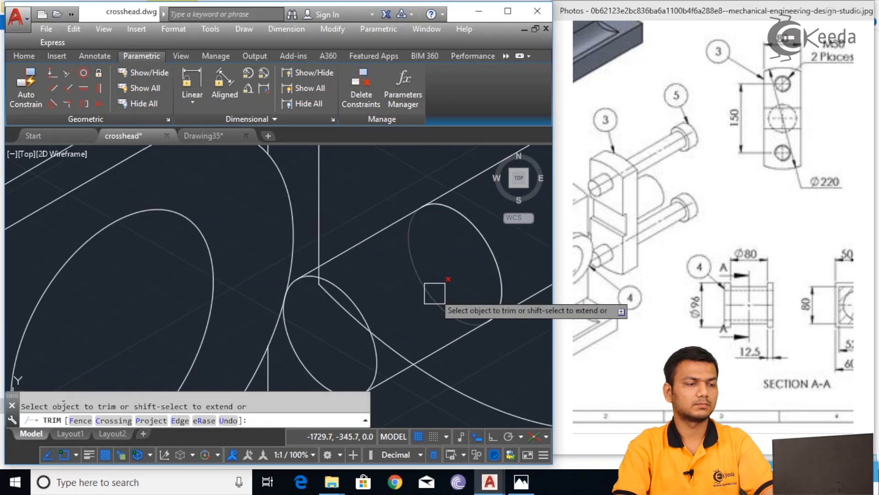
scroll(440, 320, "down", 5)
scroll(433, 332, "up", 3)
left_click(434, 334)
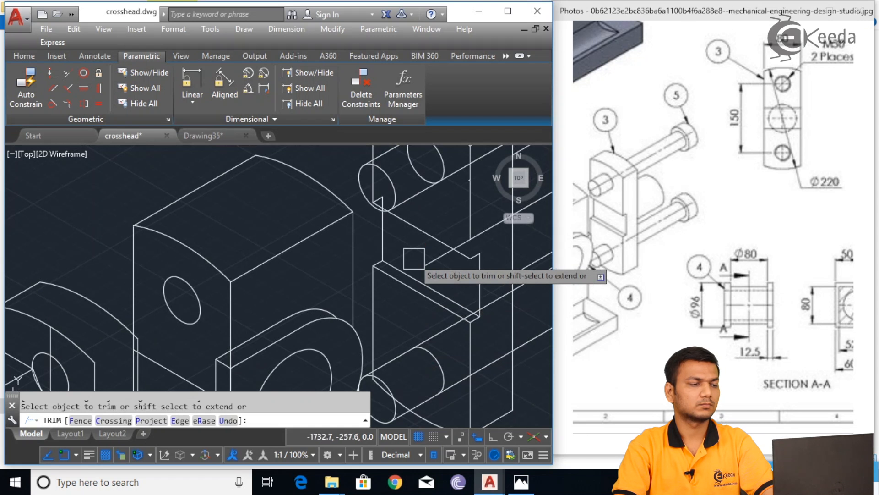
middle_click_drag(416, 256, 418, 297)
middle_click_drag(404, 211, 396, 243)
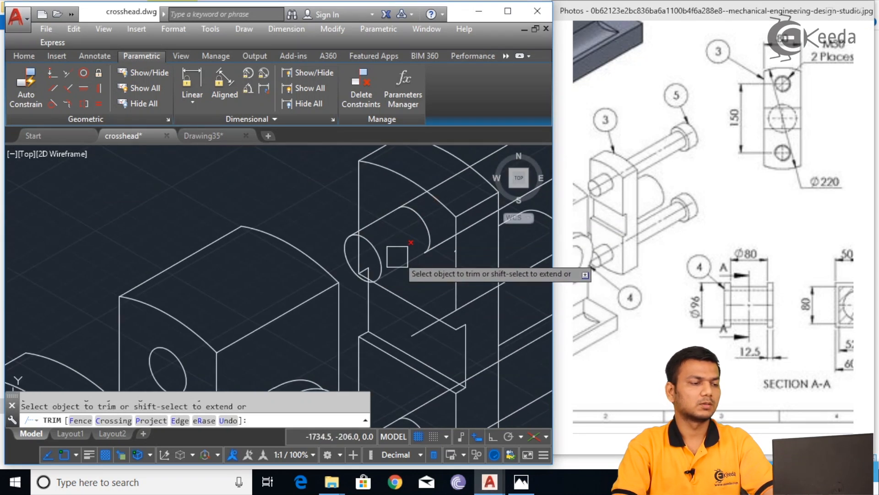
key("Escape")
scroll(426, 284, "down", 5)
scroll(426, 256, "up", 2)
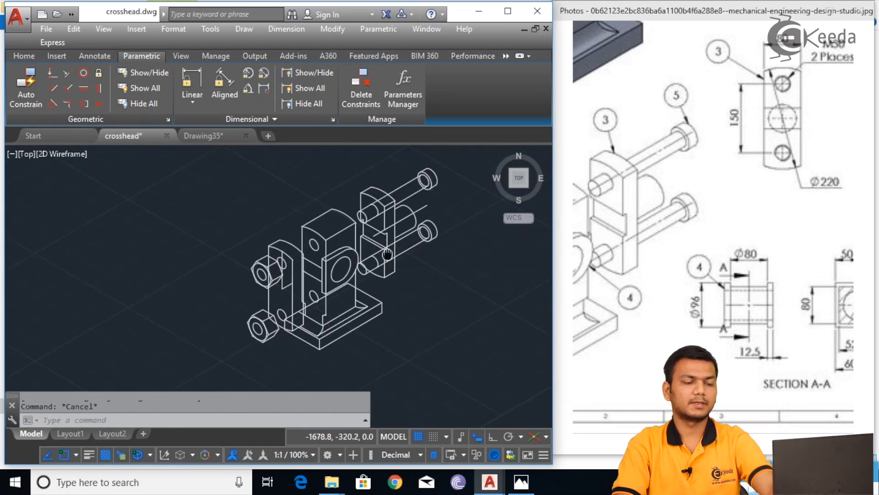
- Erase the remaining axis line running through the flange's rear cylindrical boss
scroll(425, 202, "up", 3)
mouse_move(395, 193)
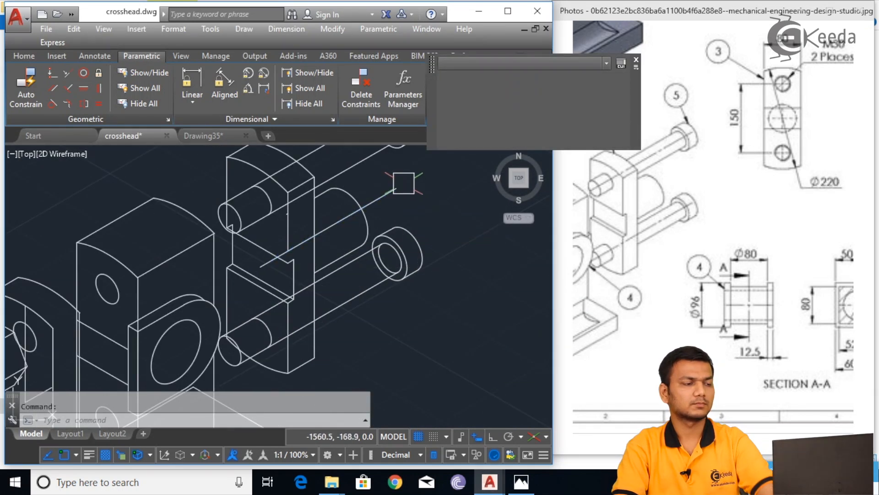
key("Escape")
scroll(387, 198, "up", 2)
left_click(387, 196)
key("Delete")
scroll(387, 200, "down", 5)
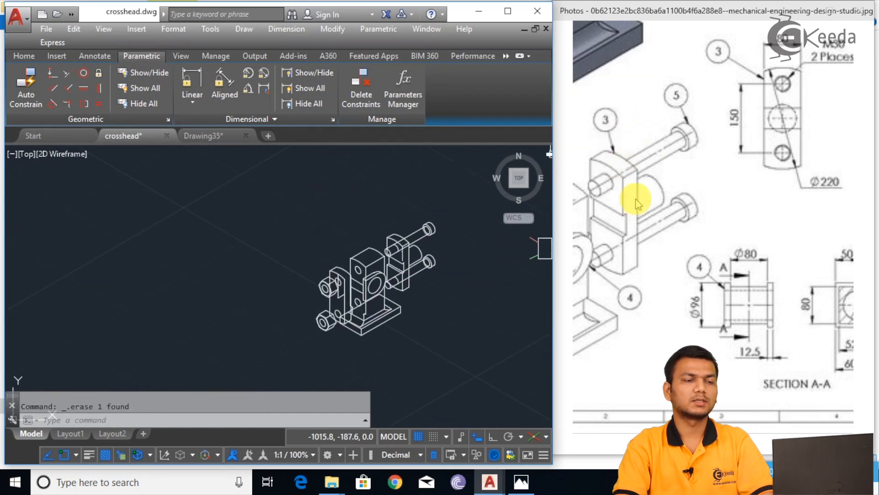
left_click_drag(646, 189, 712, 188)
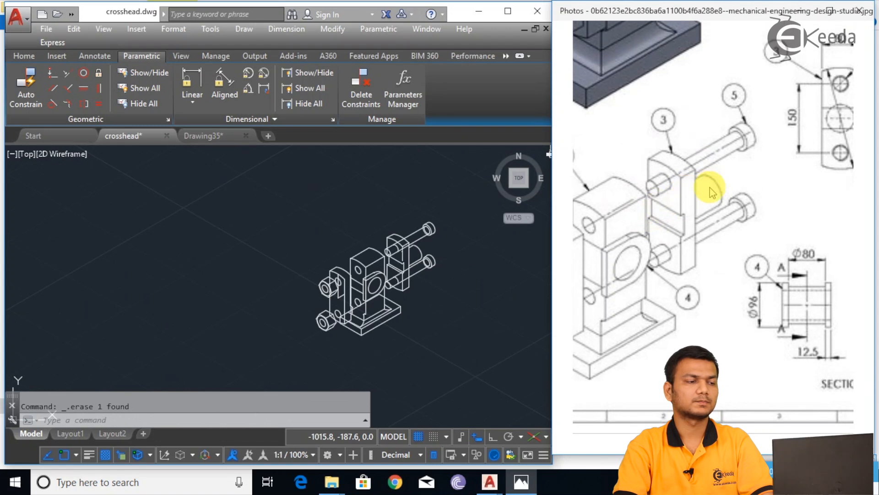
left_click_drag(760, 110, 732, 180)
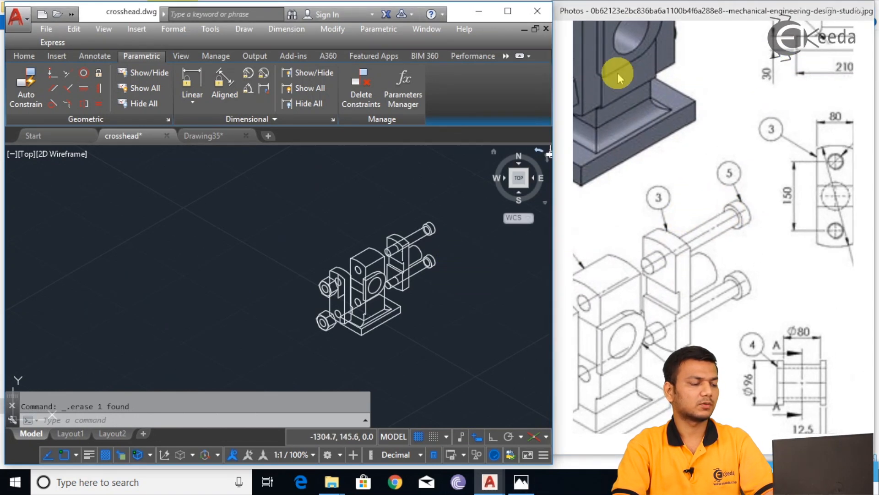
- Start a gradient fill with index colour 8 as the first colour and grey 99,100,102 as the second
left_click_drag(606, 108, 631, 143)
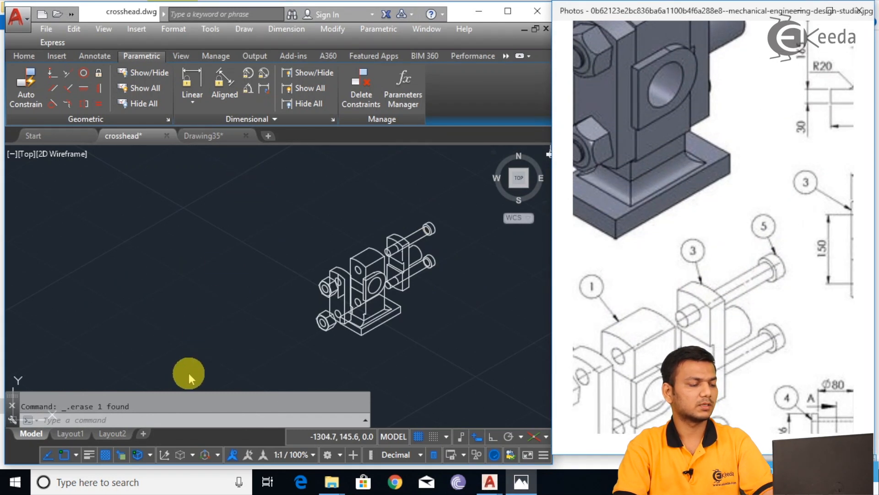
left_click(182, 418)
type("GRADIENT")
key("Return")
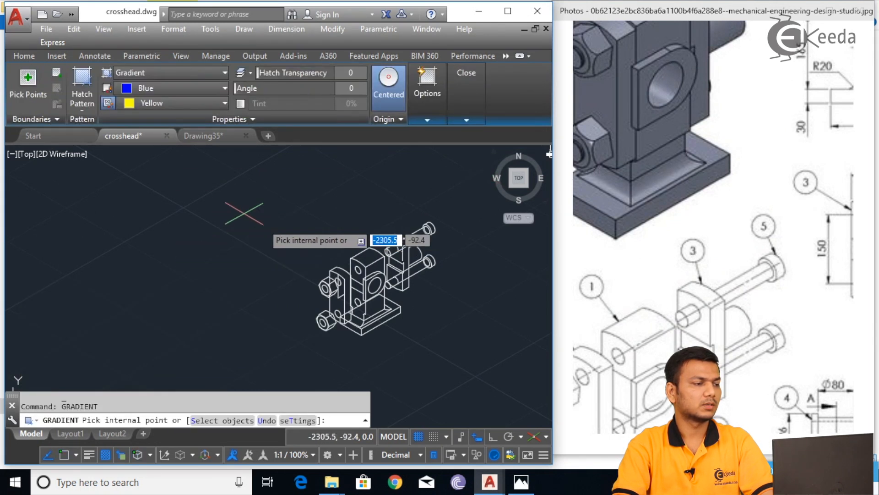
left_click(175, 91)
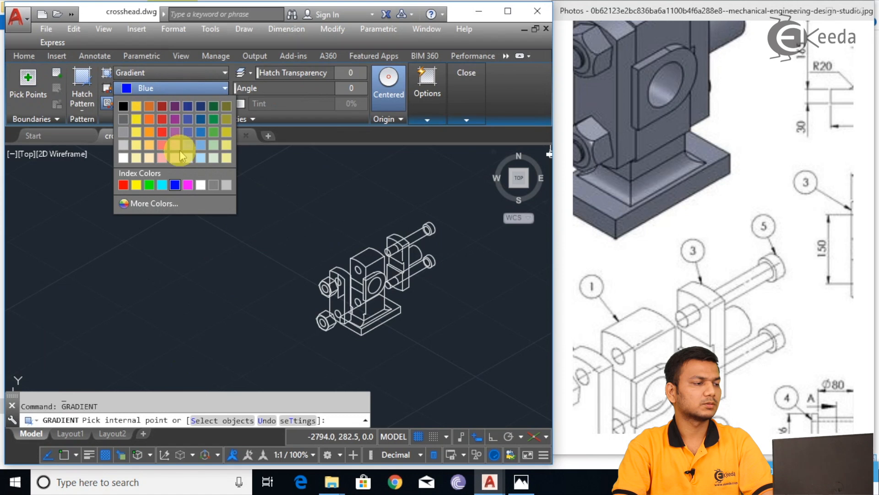
left_click(161, 205)
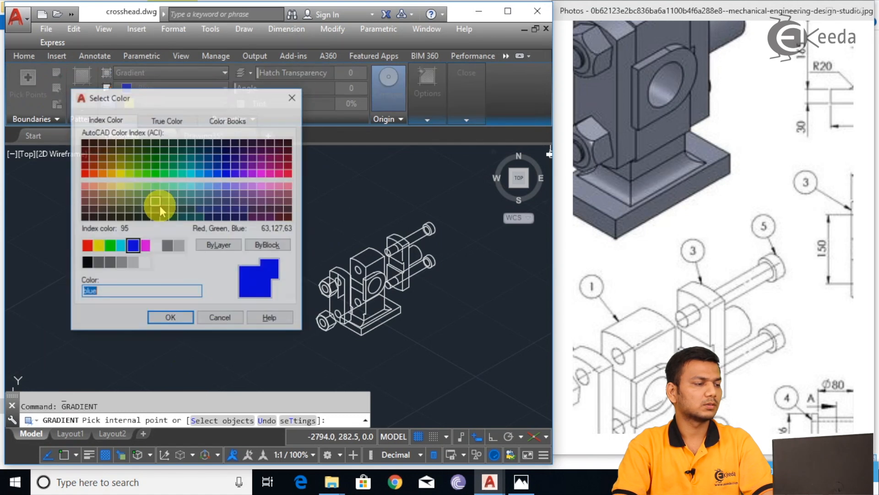
left_click(172, 249)
left_click(184, 316)
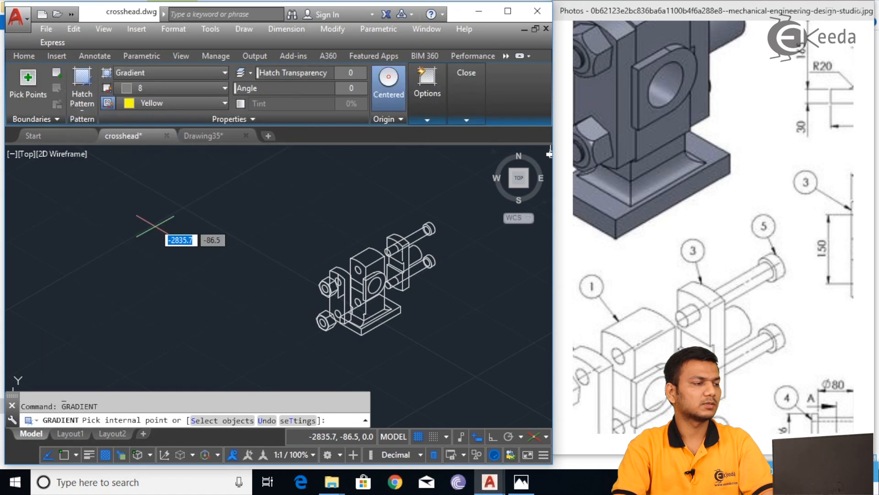
left_click(161, 107)
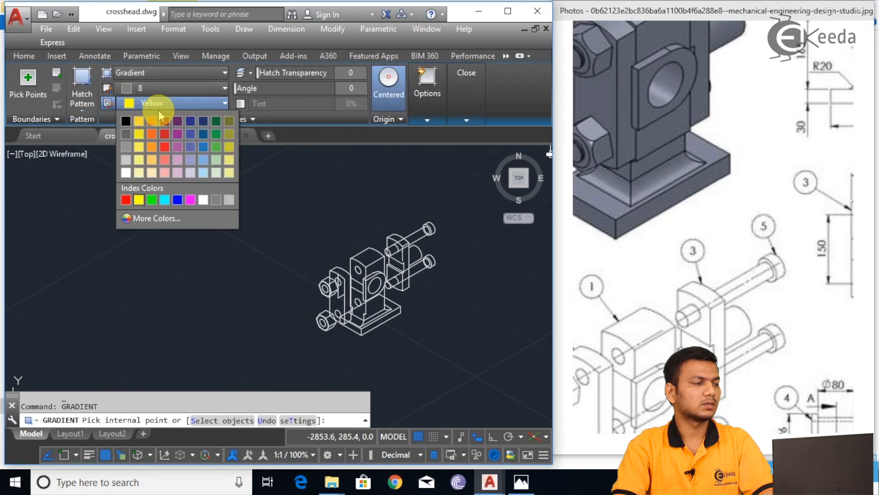
left_click(126, 133)
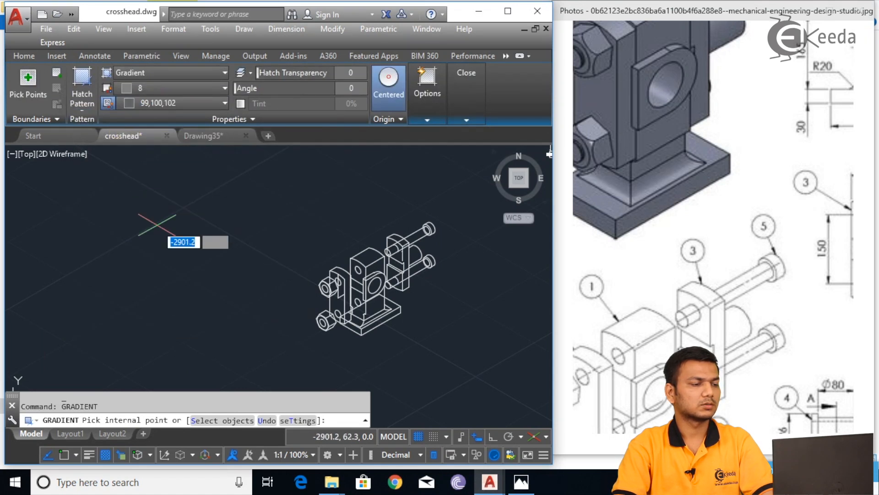
- Fill the body's curved top, its broad side face above and below the lug, and the lug's face around the hole
scroll(373, 311, "up", 3)
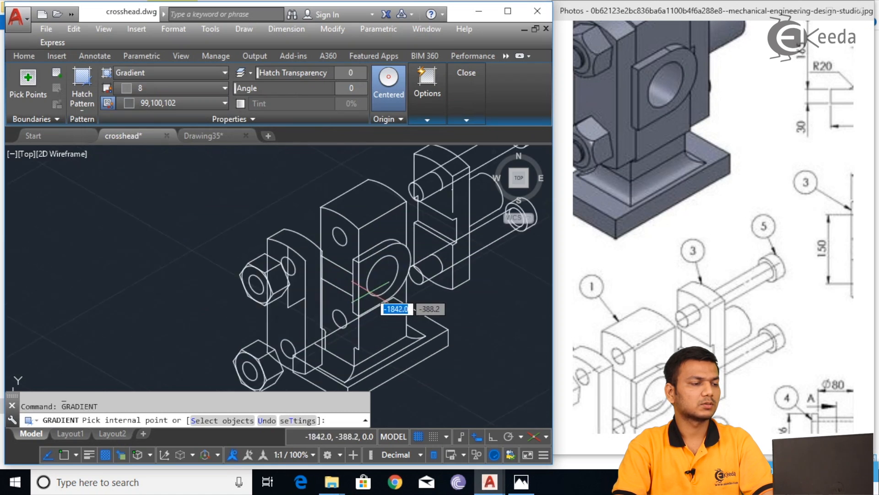
left_click(365, 201)
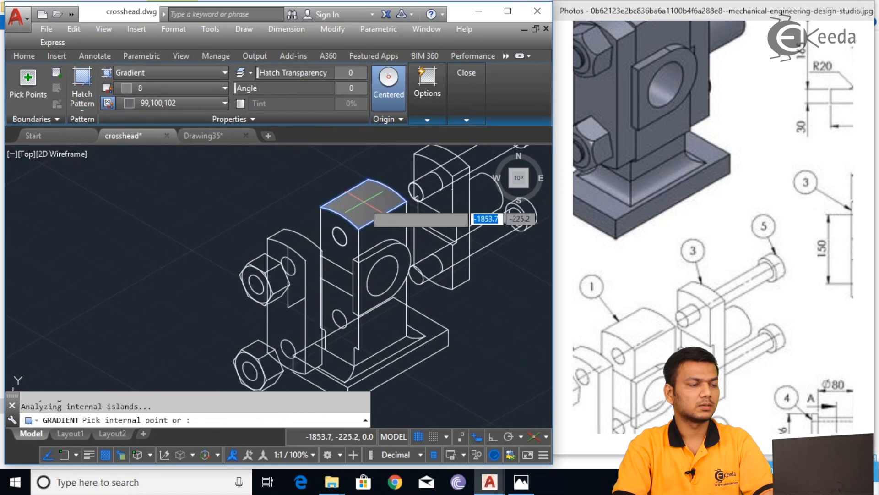
left_click(383, 231)
scroll(386, 294, "up", 3)
left_click(392, 318)
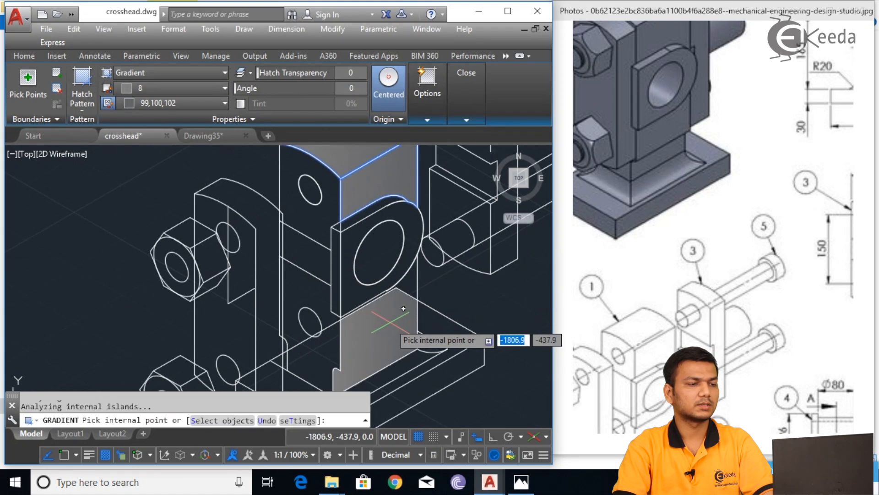
scroll(410, 245, "up", 2)
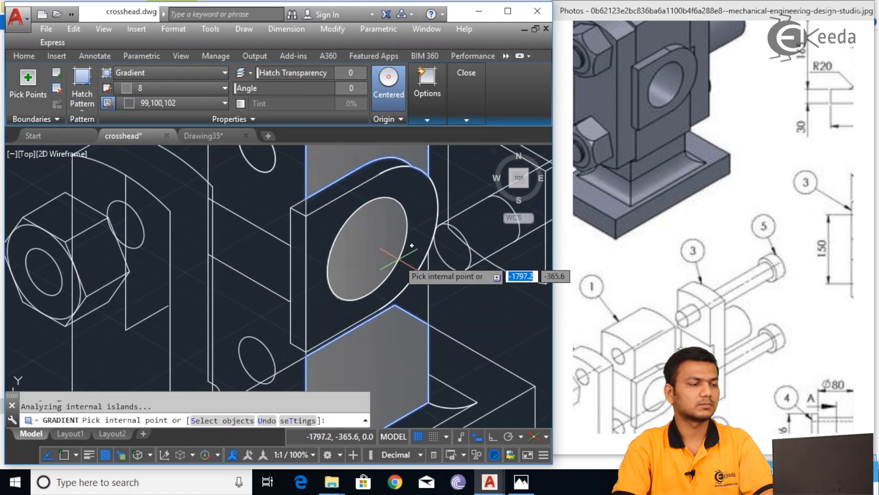
left_click(435, 214)
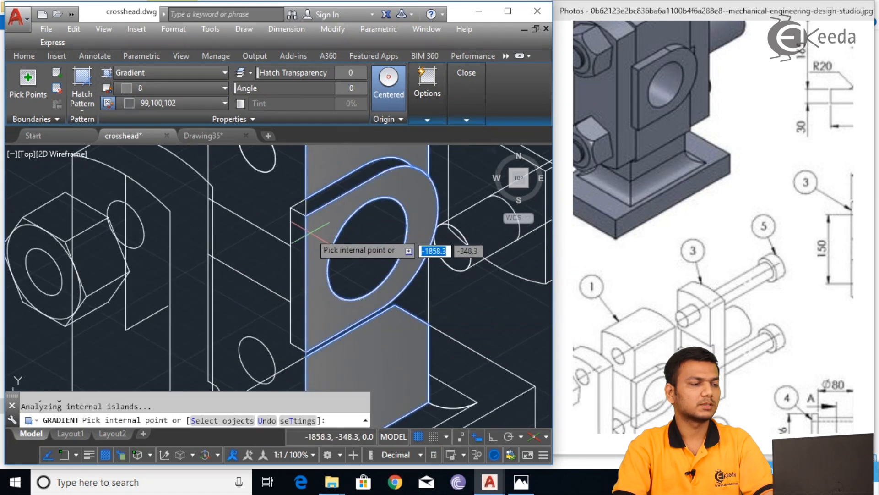
- Add the gradient to the lug's narrow end face, the body strip beside the lug and the top of the base
scroll(321, 192, "up", 2)
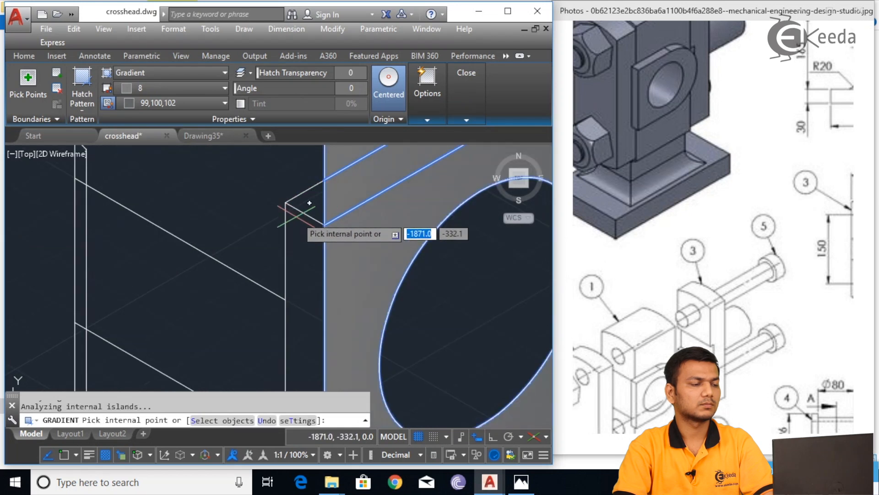
left_click(310, 244)
scroll(316, 254, "down", 3)
middle_click_drag(340, 291, 302, 176)
left_click(395, 228)
left_click(440, 296)
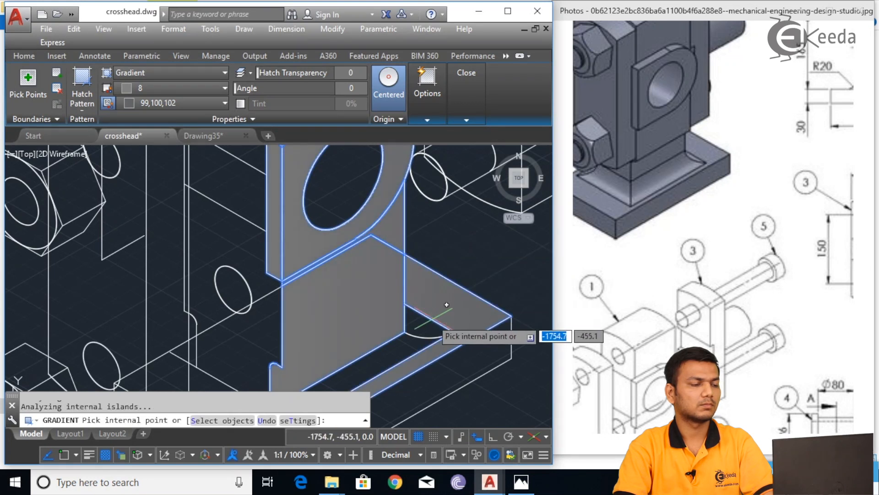
- Pick the fillet regions around the foot of the body and the adjoining base area for the gradient fill
left_click(400, 347)
middle_click_drag(402, 344, 412, 328)
scroll(435, 300, "up", 2)
left_click(429, 304)
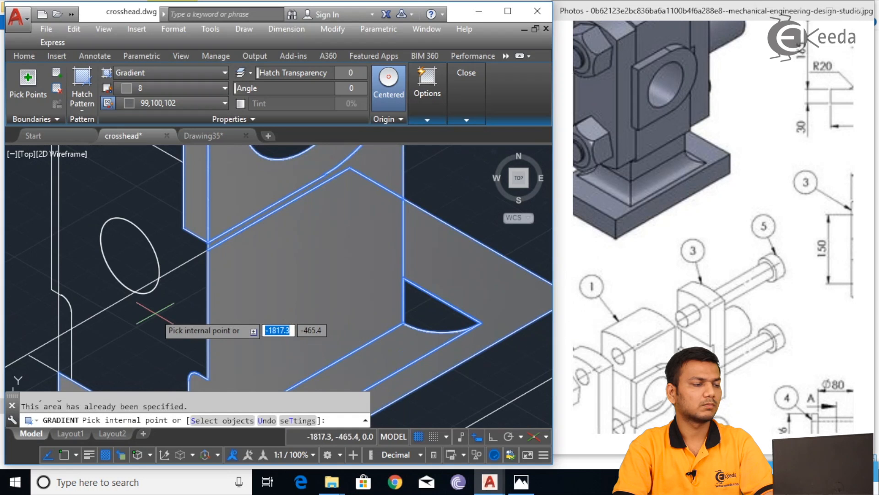
left_click(132, 313)
scroll(179, 313, "down", 3)
left_click(238, 295)
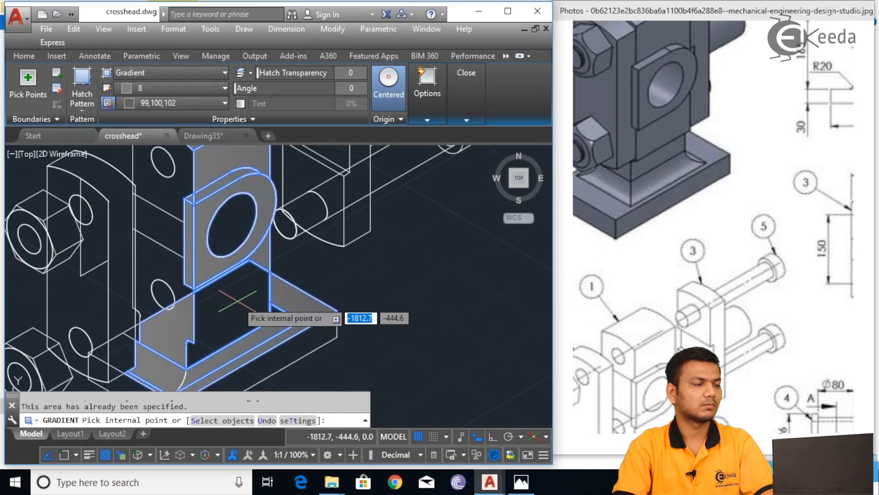
- Fill the body's narrow face above and below the slot, leaving the bolt holes empty, and finish the gradient
scroll(401, 290, "down", 2)
scroll(265, 234, "up", 2)
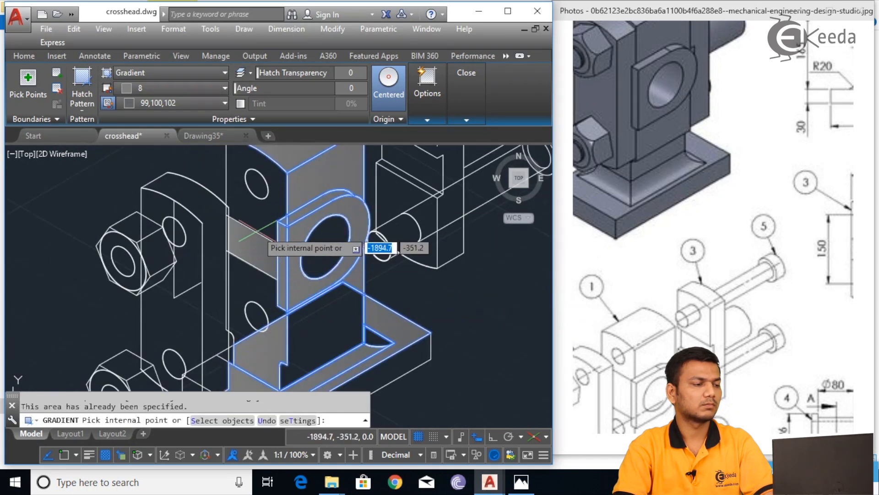
left_click(251, 216)
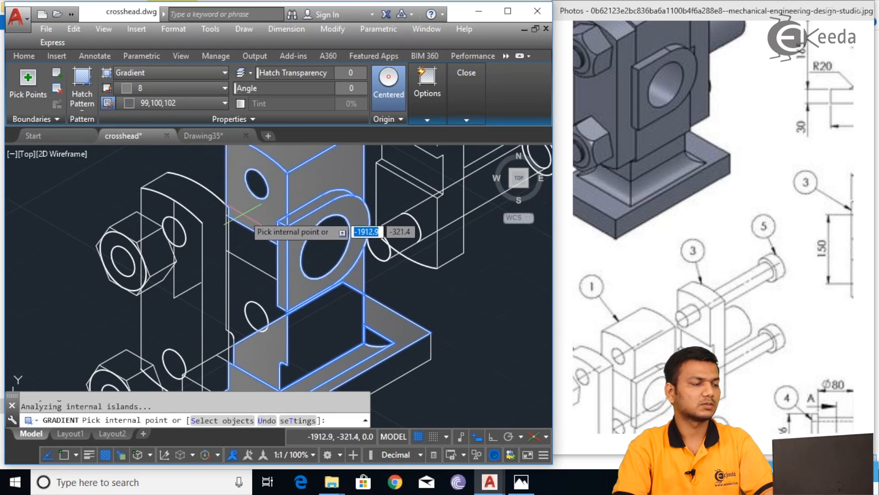
middle_click_drag(241, 279, 231, 245)
left_click(238, 257)
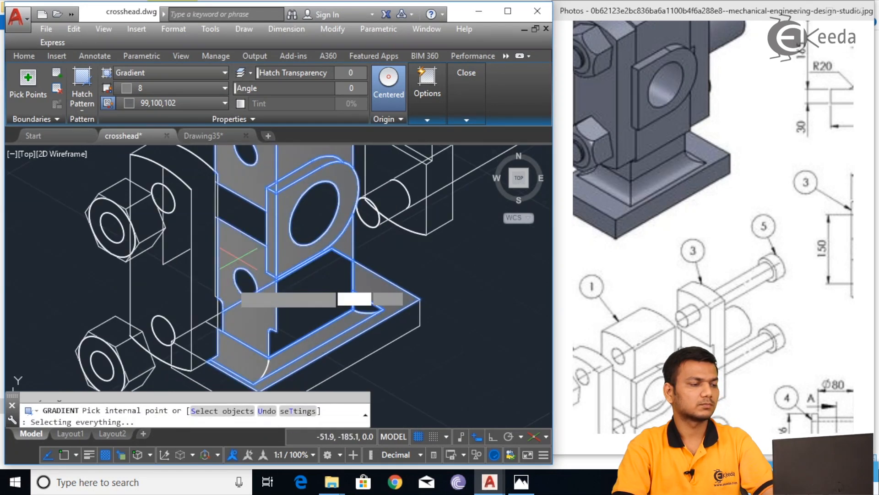
left_click(319, 288)
key("Return")
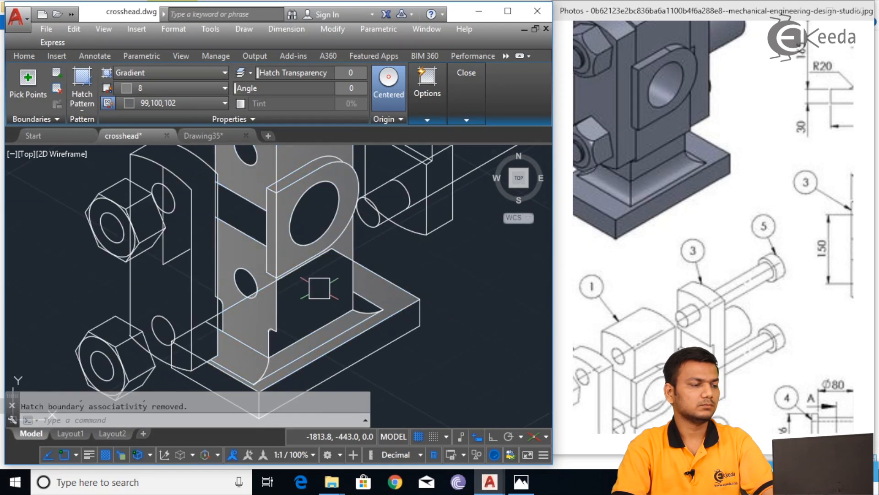
- Apply another gradient with the same colours to the body's lower broad face and the two vertical sides of the base
key("Return")
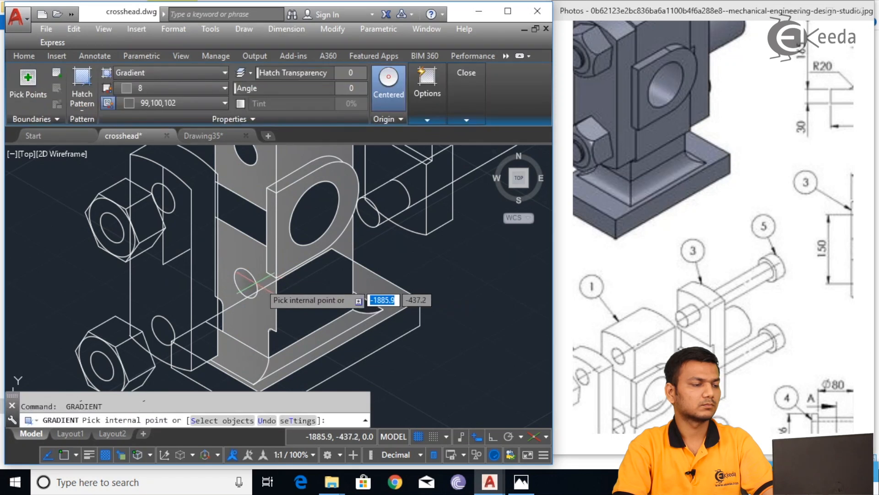
scroll(363, 301, "up", 3)
left_click(363, 301)
scroll(398, 338, "down", 3)
middle_click_drag(408, 346, 383, 257)
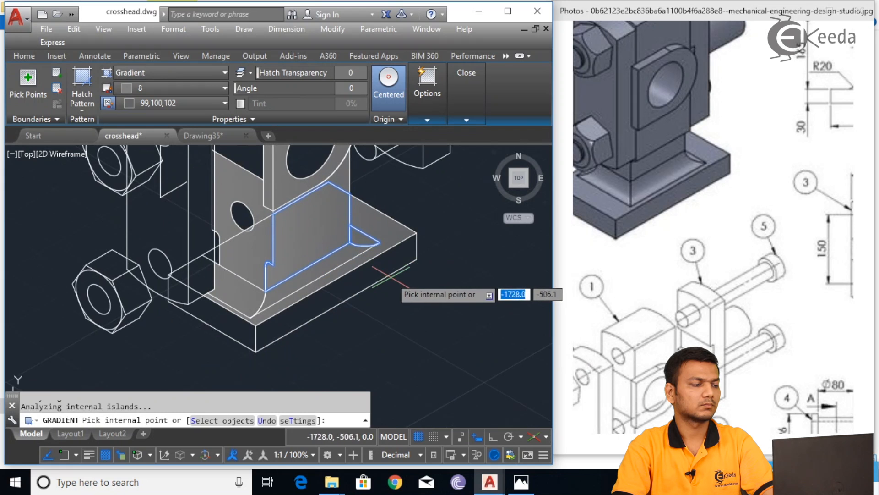
left_click(381, 271)
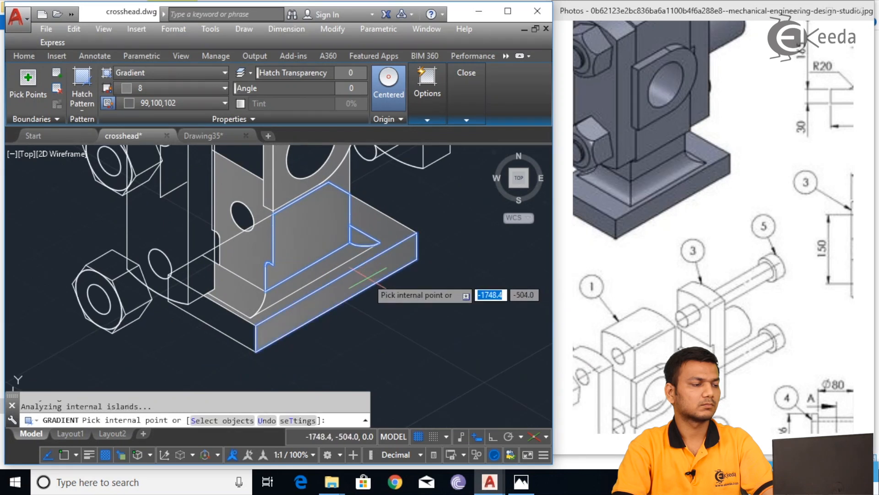
left_click(230, 304)
key("Return")
scroll(451, 266, "down", 5)
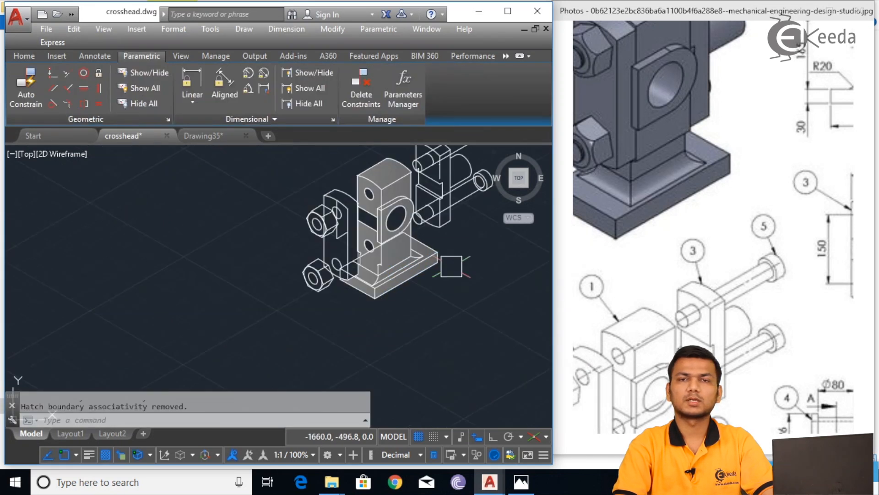
- Compare the shaded body with the reference assembly and look over the detail views and parts table
middle_click_drag(458, 239, 367, 278)
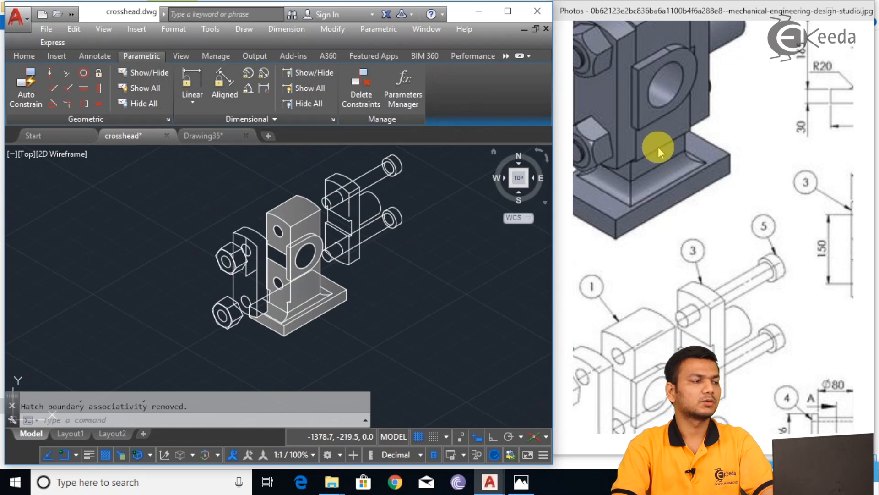
left_click_drag(691, 113, 697, 167)
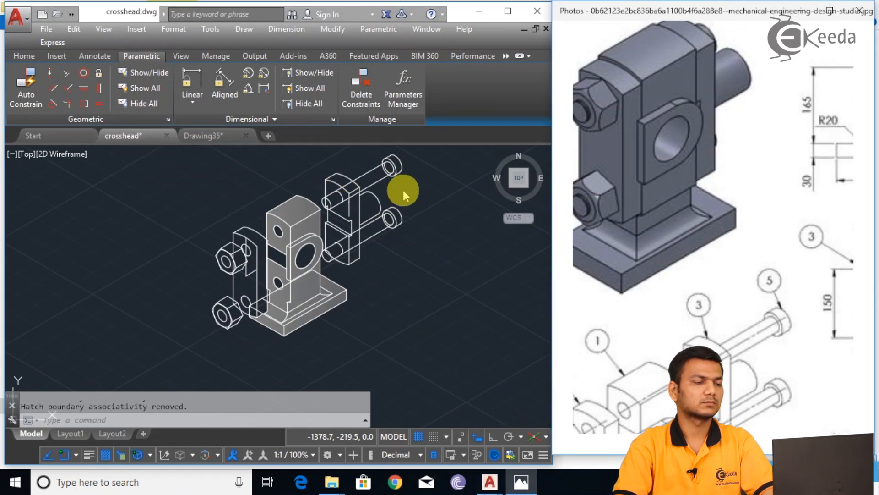
scroll(408, 204, "up", 2)
scroll(411, 204, "down", 4)
scroll(422, 252, "down", 2)
middle_click_drag(435, 255, 224, 297)
scroll(349, 277, "down", 3)
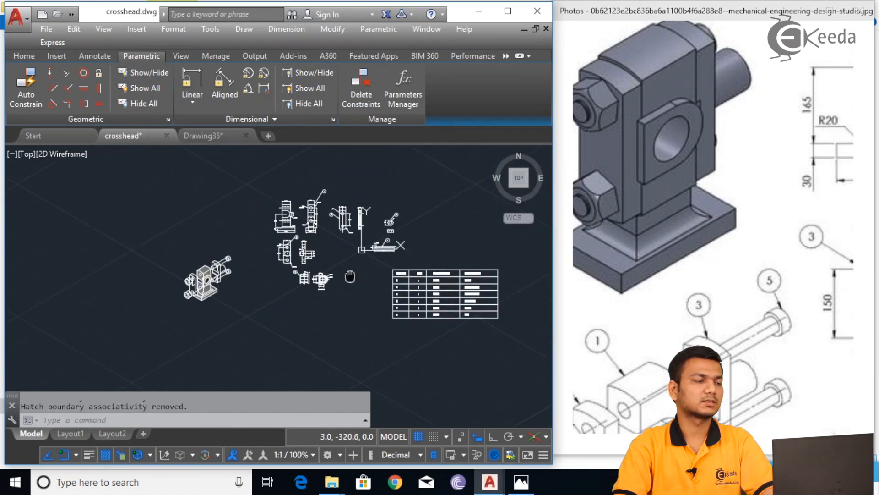
scroll(321, 210, "up", 2)
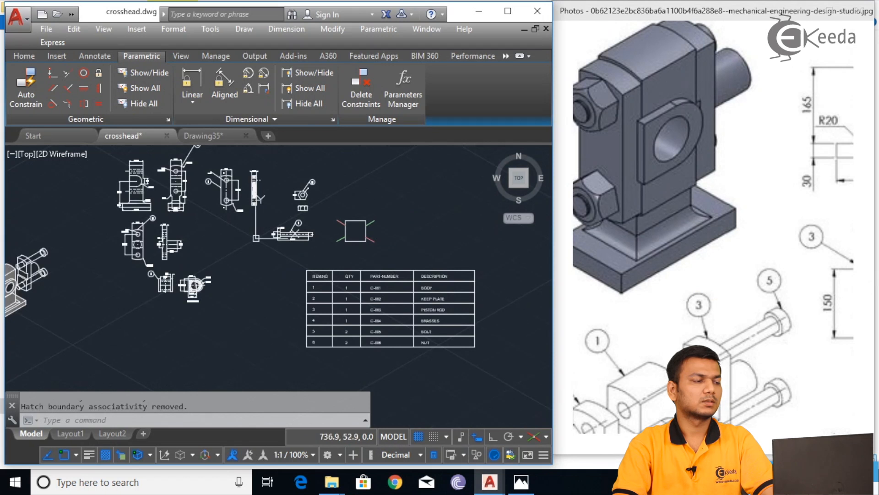
middle_click_drag(100, 288, 125, 282)
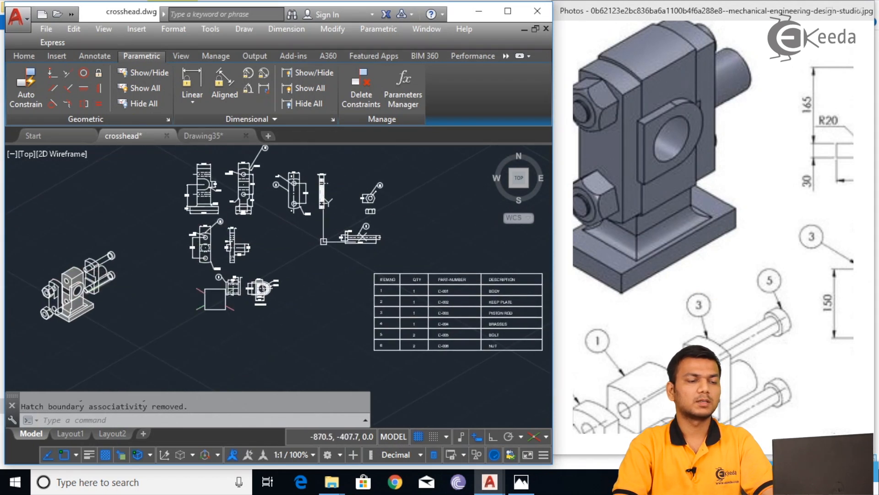
middle_click_drag(412, 291, 298, 261)
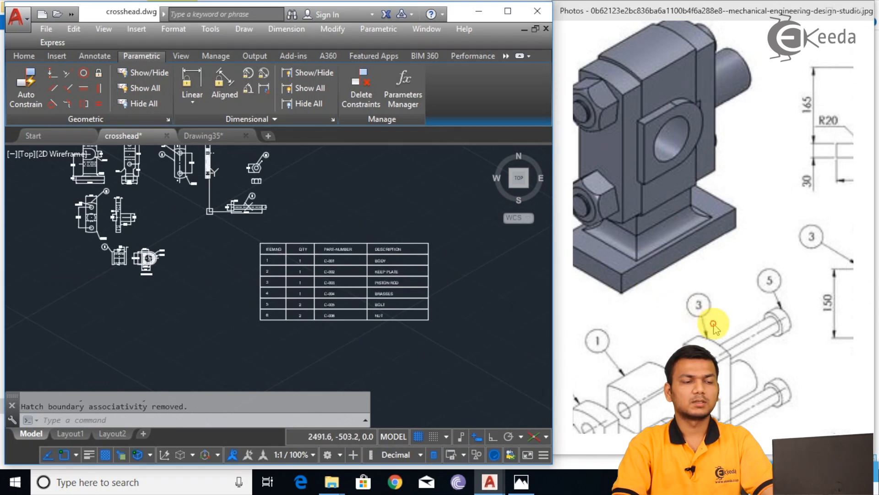
- Examine the parts list and title block in the reference drawing
scroll(716, 324, "down", 10)
scroll(772, 317, "up", 5, "ctrl")
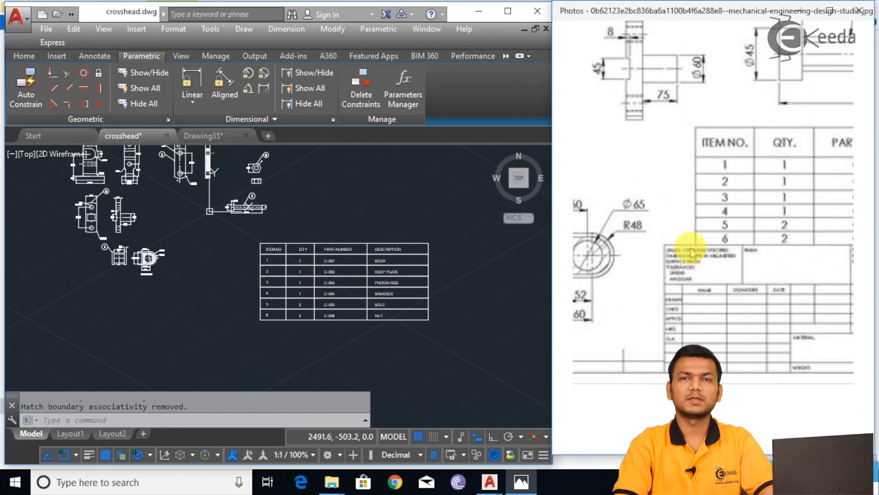
left_click_drag(797, 333, 703, 316)
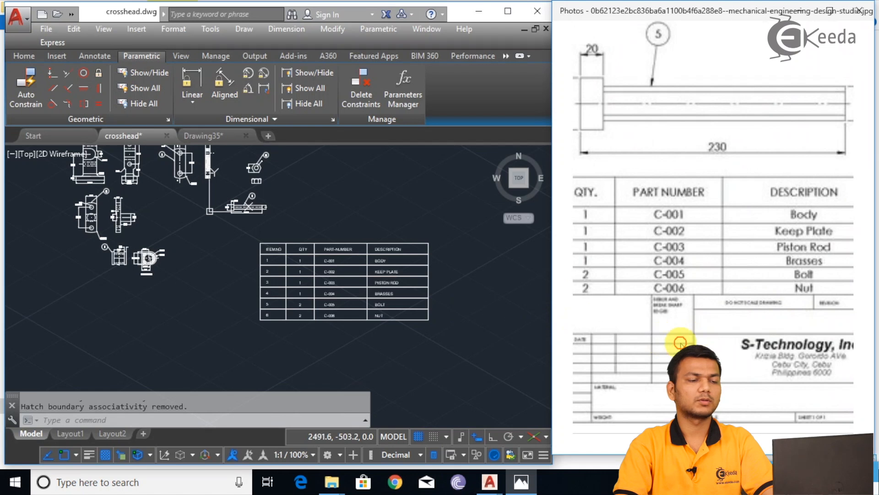
left_click_drag(681, 343, 699, 342)
- Maximize the AutoCAD window and review the whole drawing with the assembly, detail views and parts table
left_click(503, 338)
scroll(487, 331, "down", 4)
scroll(449, 317, "up", 2)
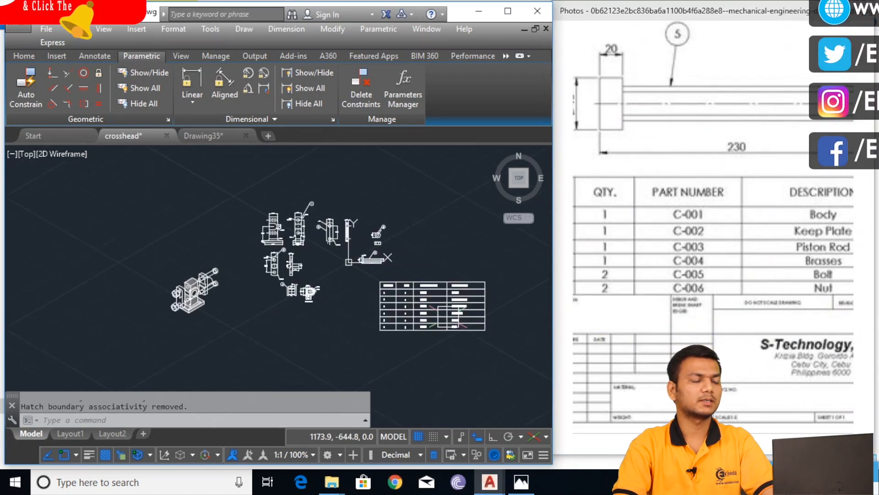
middle_click_drag(440, 309, 427, 301)
scroll(277, 264, "up", 2)
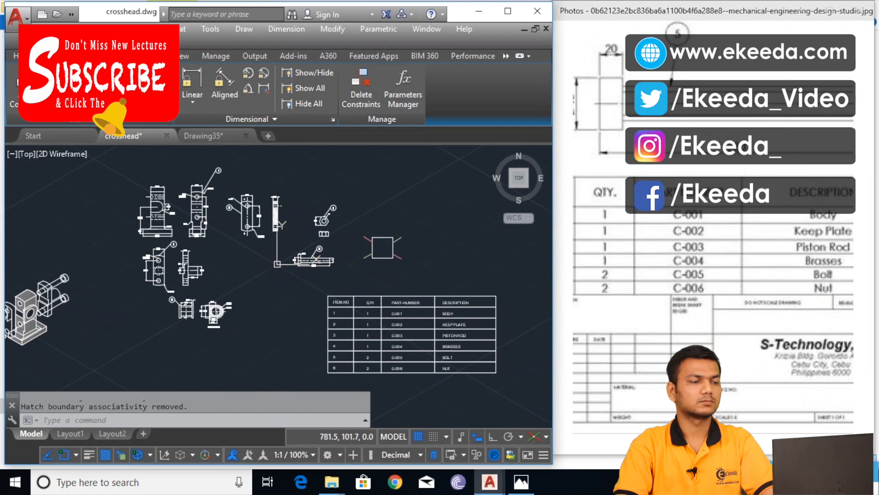
left_click(508, 11)
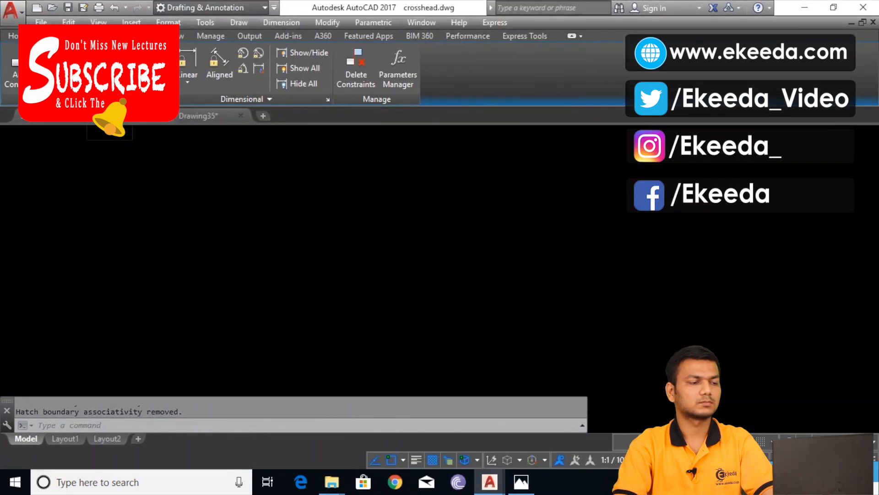
scroll(472, 235, "up", 5)
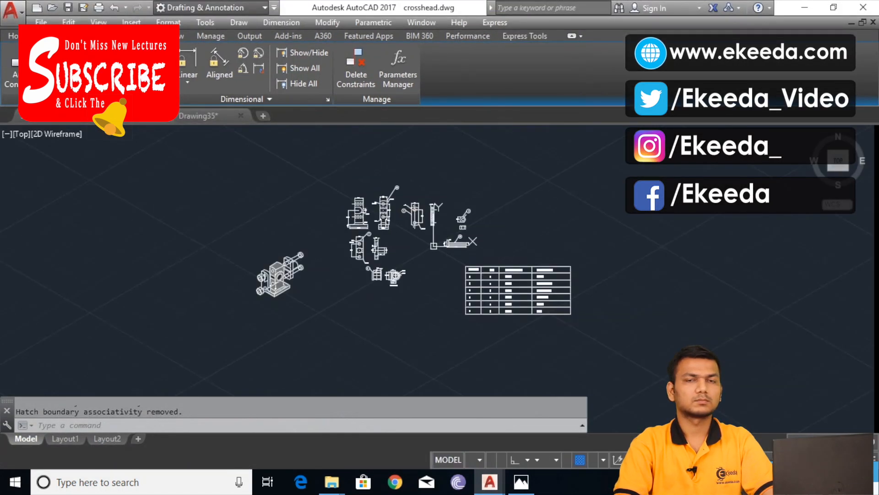